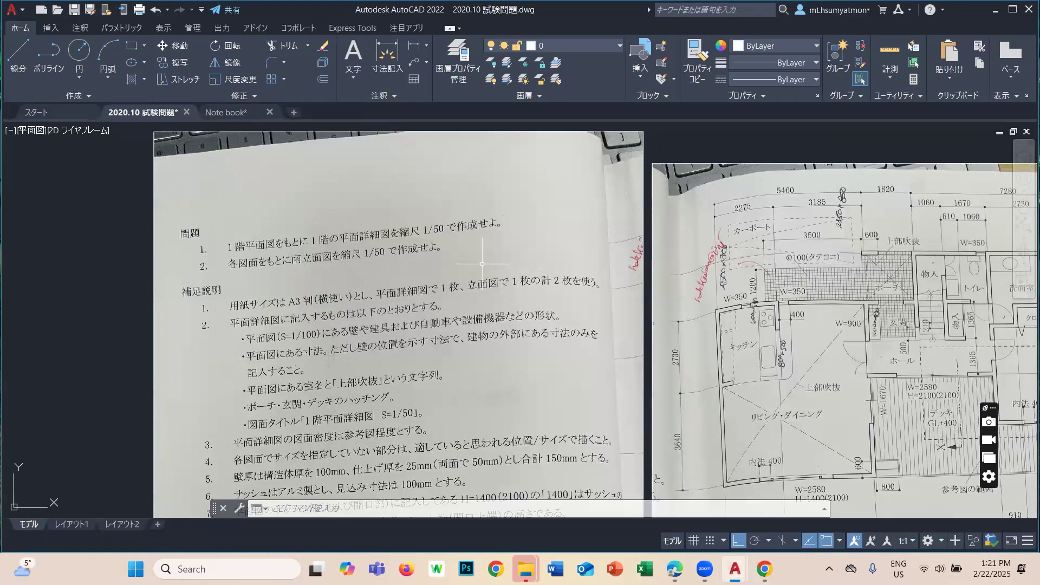
Read the exam questions and supplementary notes on the first scanned page, checking them against the adjacent plan.
{"action": "scroll", "coordinate": [482, 264], "scroll_direction": "down", "scroll_amount": 4}
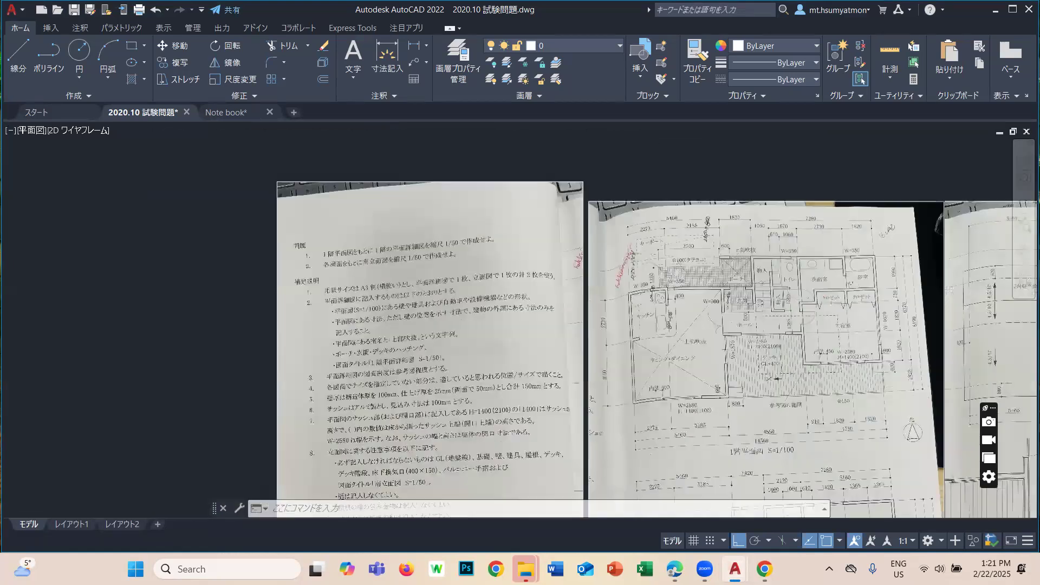
{"action": "middle_click_drag", "start_coordinate": [648, 348], "coordinate": [537, 263]}
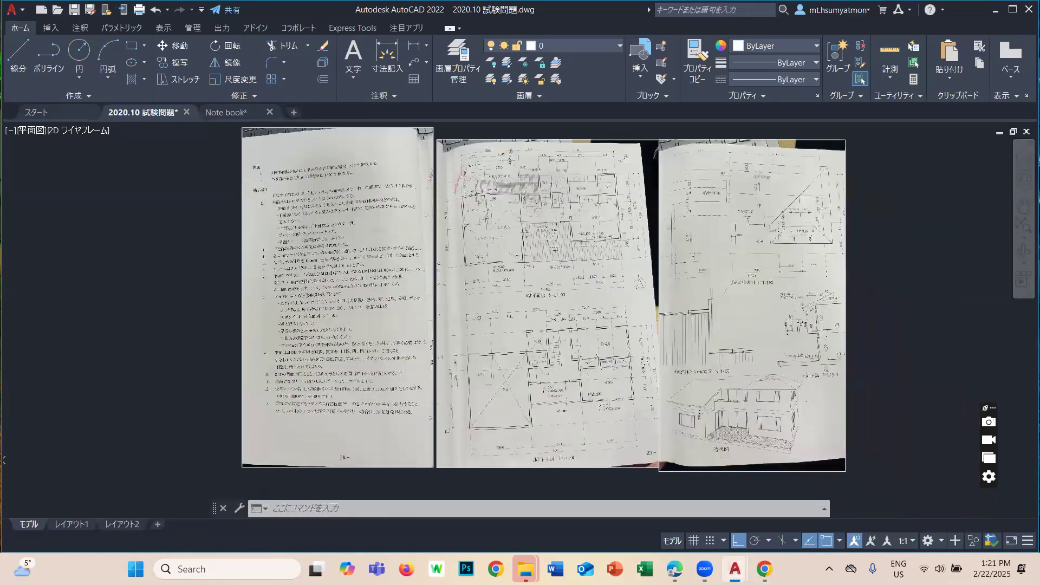
{"action": "scroll", "coordinate": [529, 249], "scroll_direction": "up", "scroll_amount": 6}
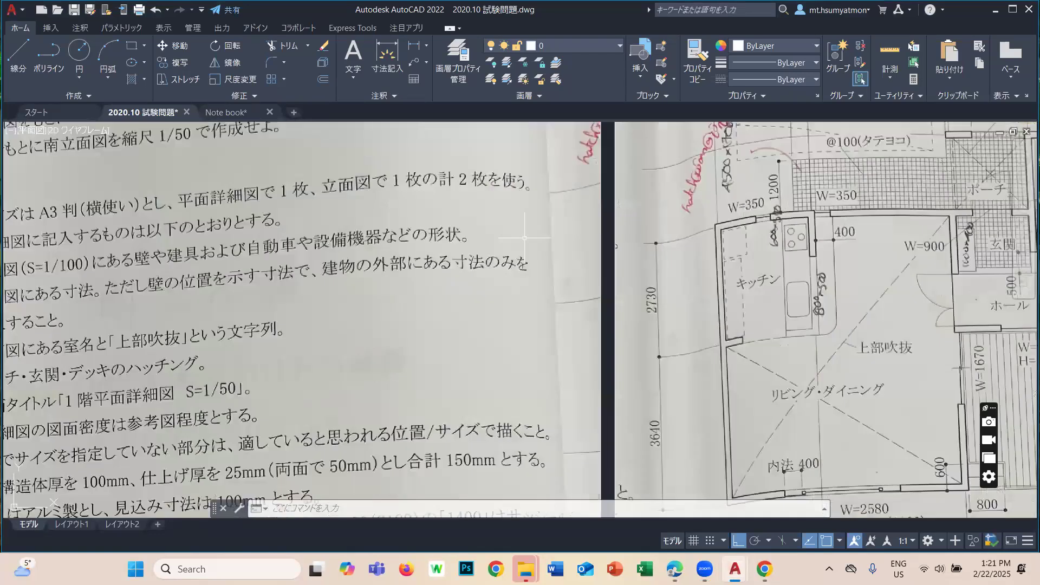
{"action": "scroll", "coordinate": [524, 238], "scroll_direction": "down", "scroll_amount": 5}
{"action": "scroll", "coordinate": [401, 190], "scroll_direction": "up", "scroll_amount": 4}
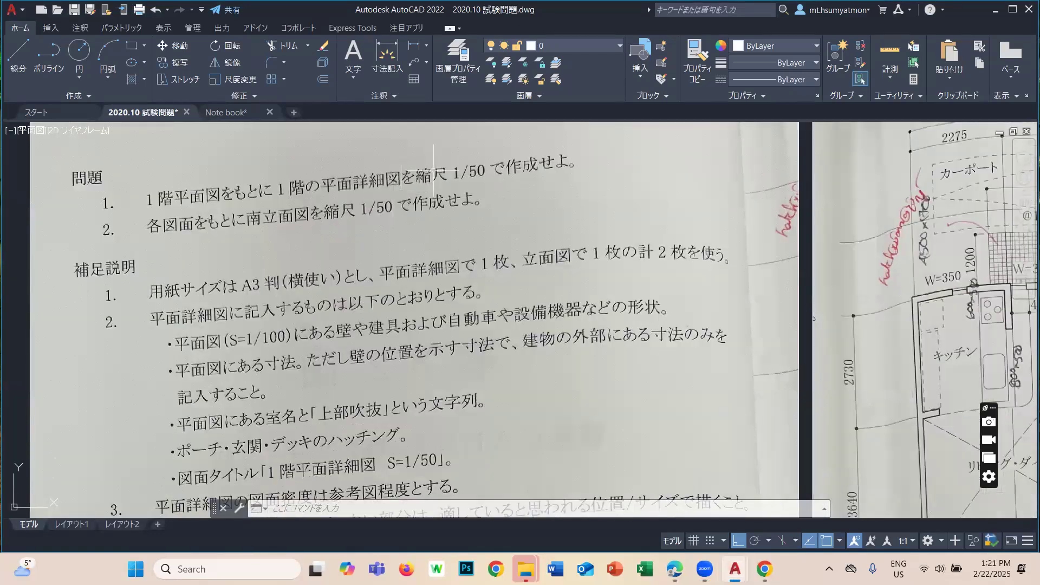
{"action": "scroll", "coordinate": [420, 179], "scroll_direction": "down", "scroll_amount": 3}
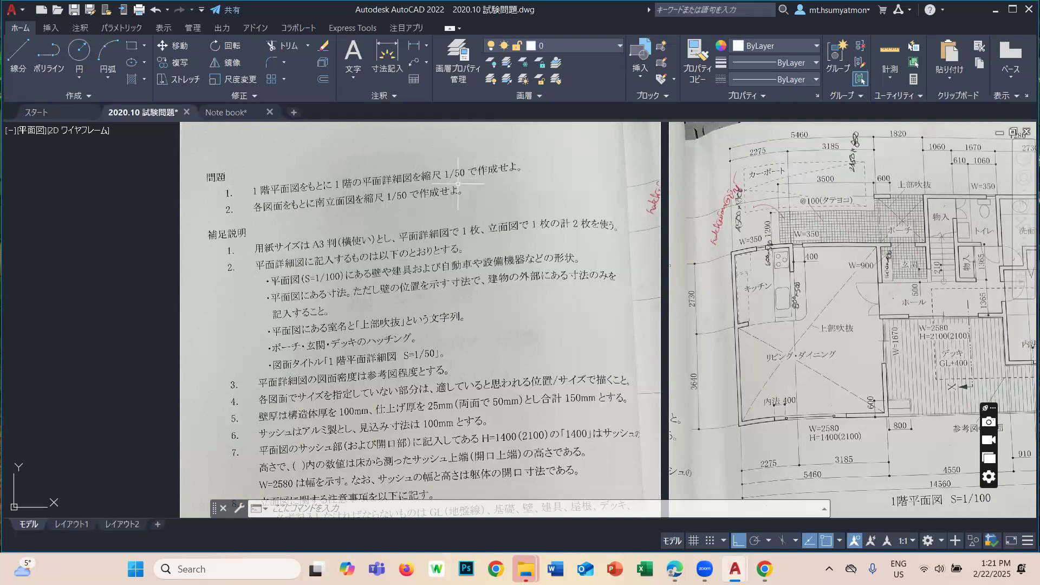
{"action": "scroll", "coordinate": [469, 233], "scroll_direction": "down", "scroll_amount": 3}
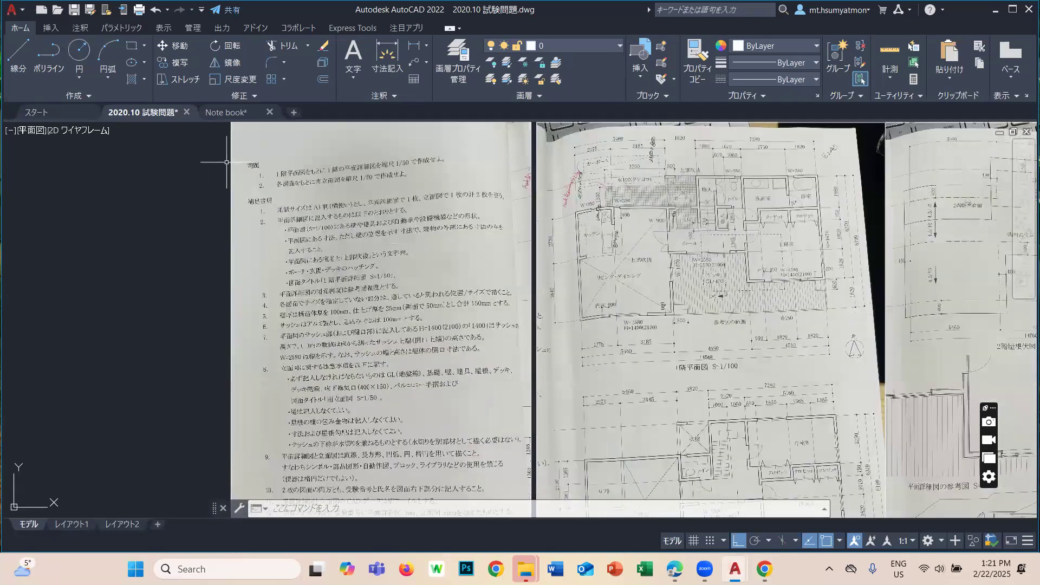
{"action": "scroll", "coordinate": [345, 173], "scroll_direction": "up", "scroll_amount": 5}
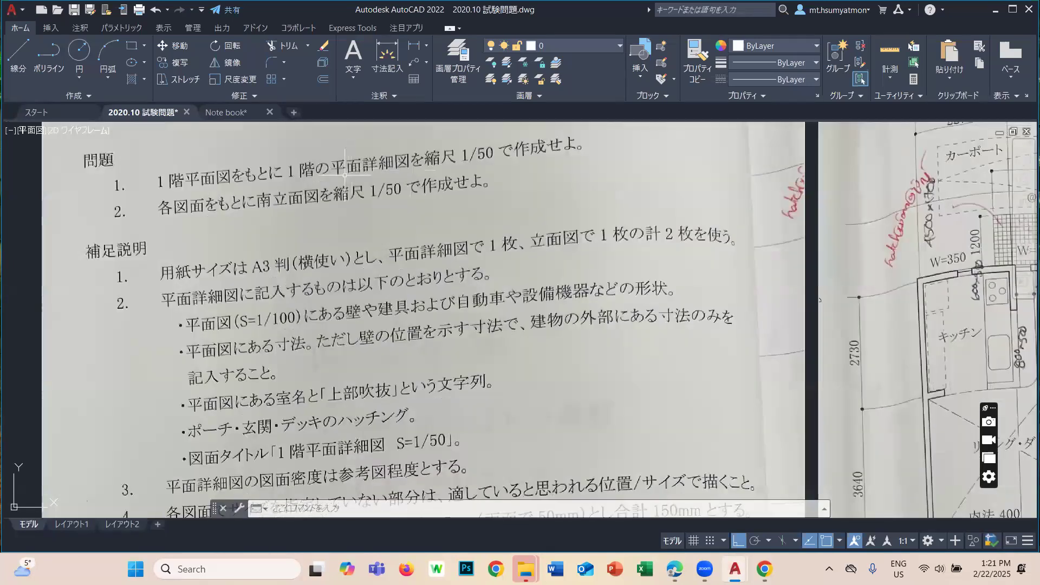
{"action": "scroll", "coordinate": [336, 190], "scroll_direction": "down", "scroll_amount": 4}
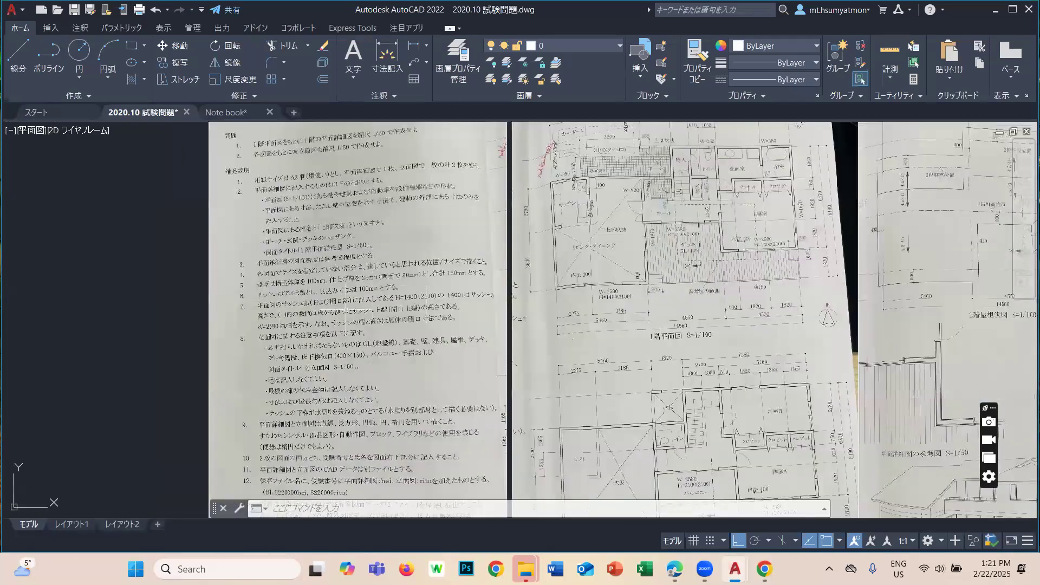
{"action": "middle_click_drag", "start_coordinate": [309, 385], "coordinate": [256, 325]}
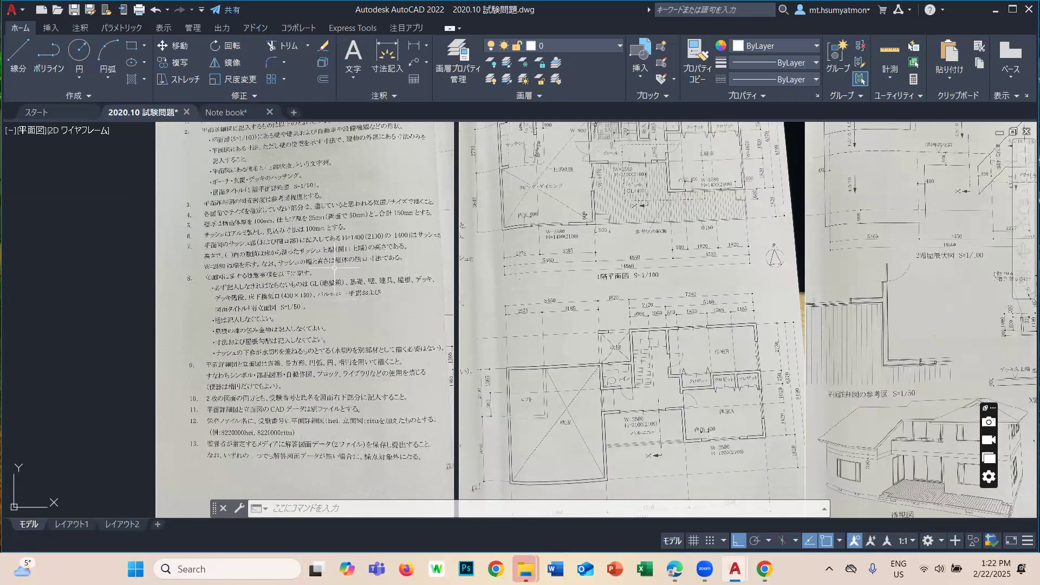
Examine the first-floor plan at S=1/100 on the second scanned page, including its deck and outer dimensions.
{"action": "middle_click_drag", "start_coordinate": [382, 286], "coordinate": [253, 323]}
{"action": "scroll", "coordinate": [443, 277], "scroll_direction": "up", "scroll_amount": 2}
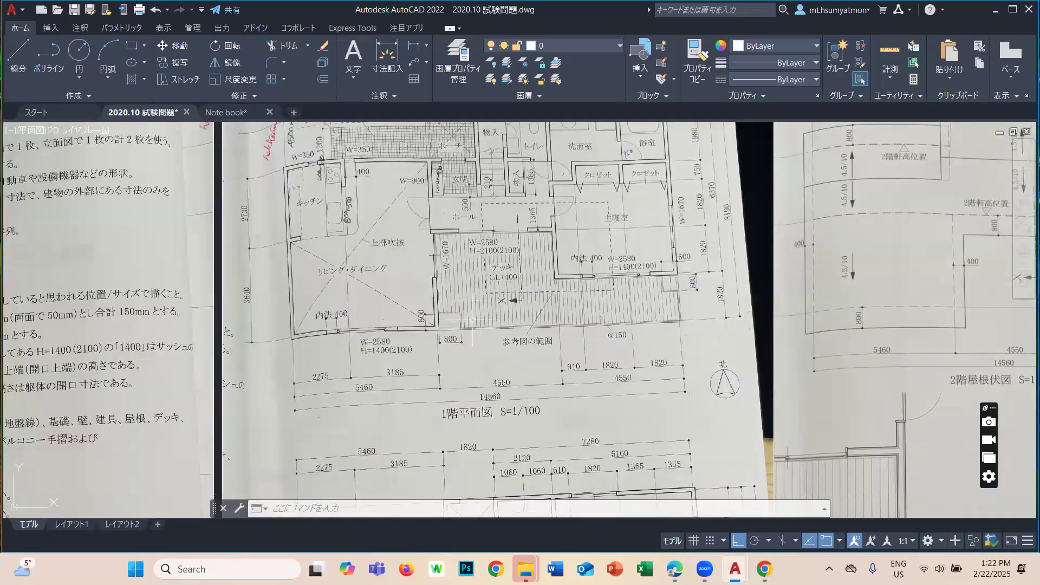
{"action": "middle_click_drag", "start_coordinate": [489, 221], "coordinate": [420, 124]}
{"action": "scroll", "coordinate": [448, 243], "scroll_direction": "up", "scroll_amount": 1}
{"action": "scroll", "coordinate": [445, 247], "scroll_direction": "down", "scroll_amount": 1}
{"action": "scroll", "coordinate": [443, 248], "scroll_direction": "down", "scroll_amount": 1}
{"action": "scroll", "coordinate": [483, 416], "scroll_direction": "up", "scroll_amount": 1}
{"action": "scroll", "coordinate": [479, 409], "scroll_direction": "up", "scroll_amount": 1}
{"action": "scroll", "coordinate": [477, 408], "scroll_direction": "down", "scroll_amount": 1}
Examine the reference detail plan at S=1/50 on the third scanned page, including its walls, sashes and deck boards.
{"action": "middle_click_drag", "start_coordinate": [532, 358], "coordinate": [307, 364]}
{"action": "middle_click_drag", "start_coordinate": [577, 279], "coordinate": [358, 281]}
{"action": "middle_click_drag", "start_coordinate": [422, 252], "coordinate": [411, 251]}
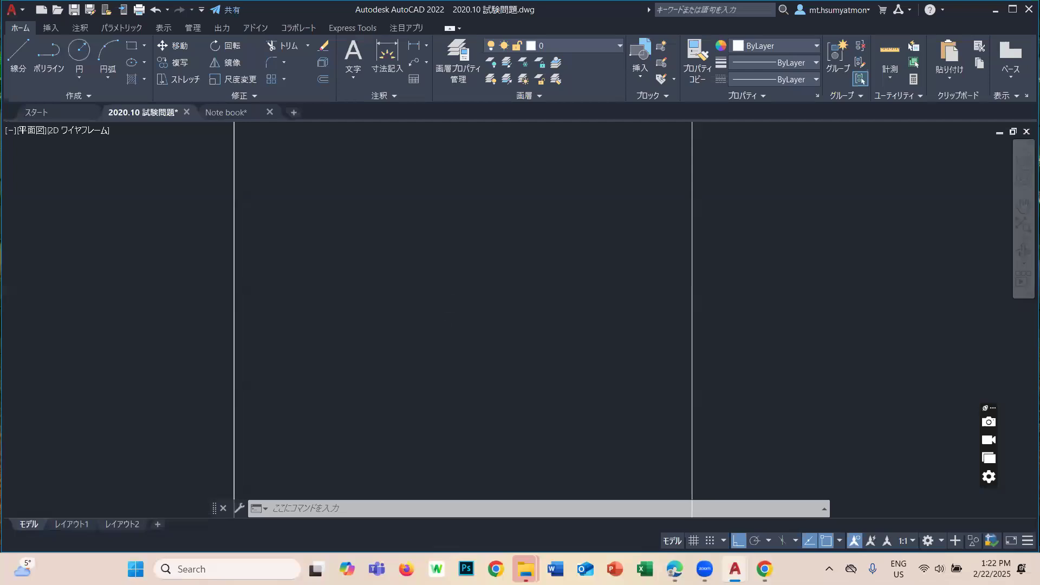
{"action": "mouse_move", "coordinate": [568, 305]}
{"action": "middle_mouse_down"}
{"action": "mouse_move", "coordinate": [544, 203]}
{"action": "mouse_move", "coordinate": [583, 133]}
{"action": "middle_mouse_up"}
{"action": "scroll", "coordinate": [358, 372], "scroll_direction": "up", "scroll_amount": 1}
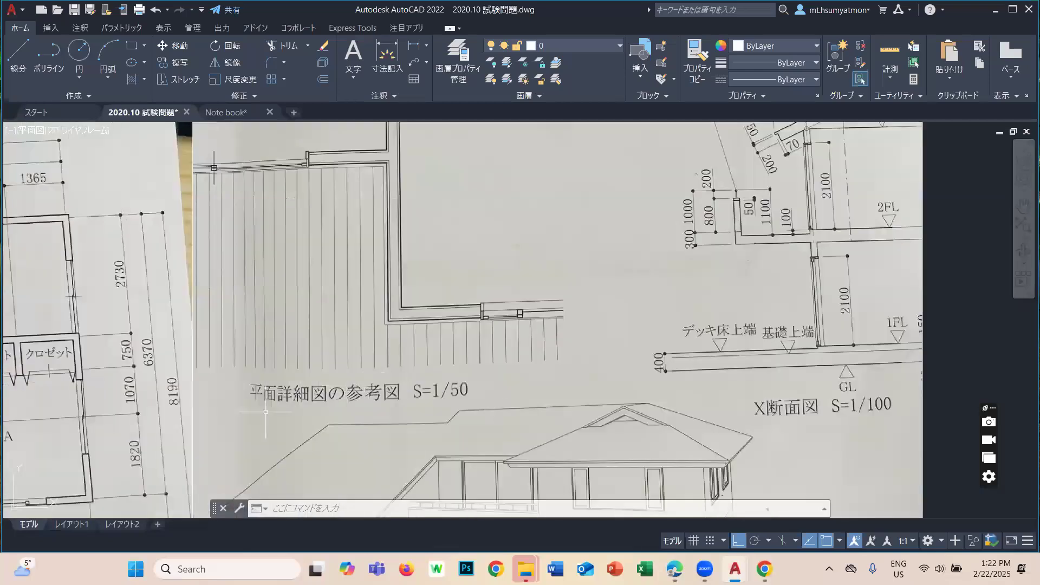
{"action": "scroll", "coordinate": [477, 366], "scroll_direction": "down", "scroll_amount": 2}
{"action": "scroll", "coordinate": [466, 237], "scroll_direction": "up", "scroll_amount": 3}
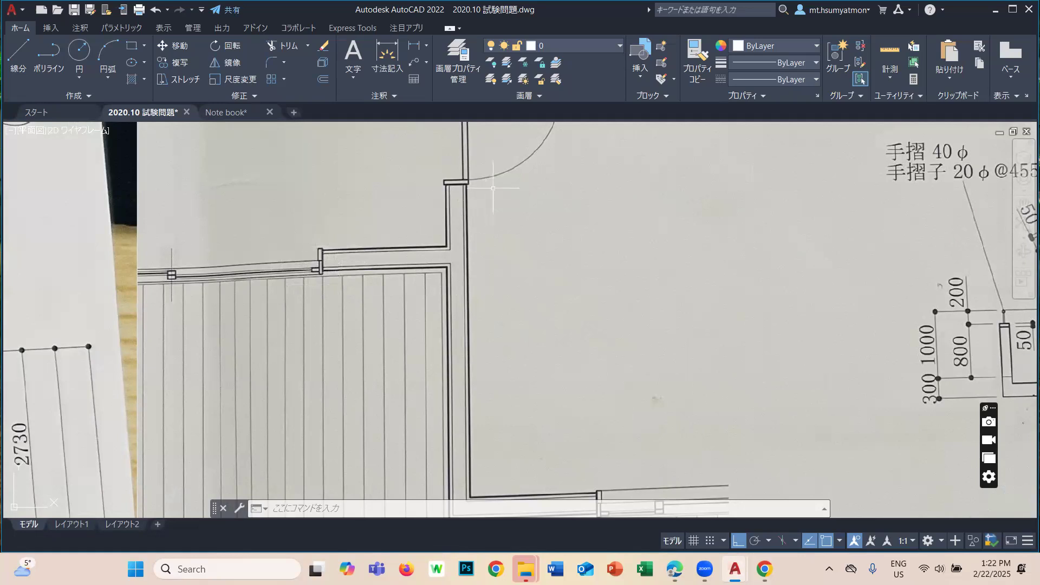
{"action": "scroll", "coordinate": [483, 214], "scroll_direction": "down", "scroll_amount": 2}
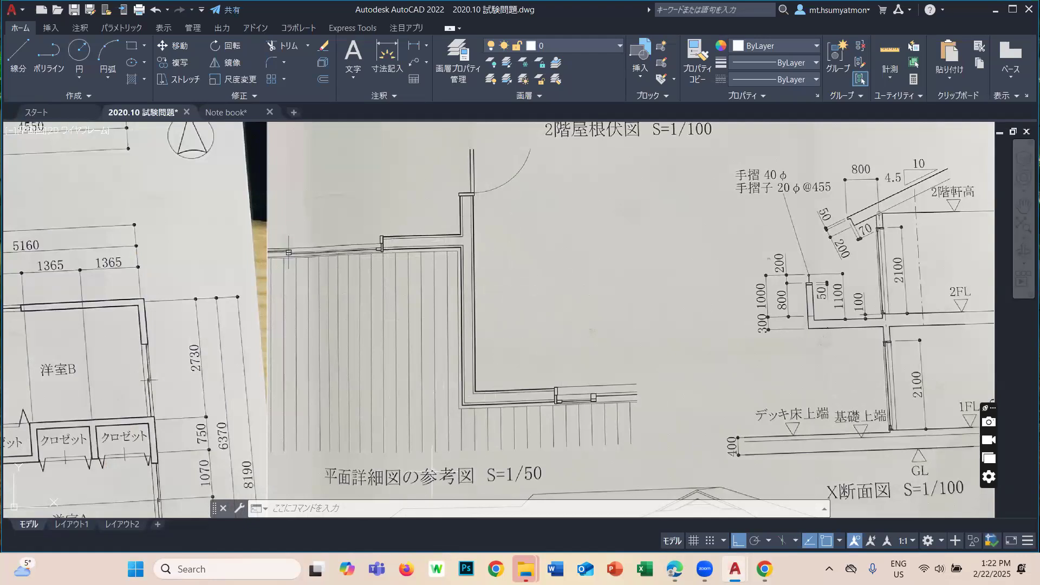
{"action": "scroll", "coordinate": [557, 278], "scroll_direction": "down", "scroll_amount": 2}
{"action": "middle_click_drag", "start_coordinate": [558, 278], "coordinate": [615, 331]}
{"action": "middle_click_drag", "start_coordinate": [660, 260], "coordinate": [417, 401]}
{"action": "scroll", "coordinate": [571, 345], "scroll_direction": "up", "scroll_amount": 2}
{"action": "scroll", "coordinate": [565, 337], "scroll_direction": "down", "scroll_amount": 2}
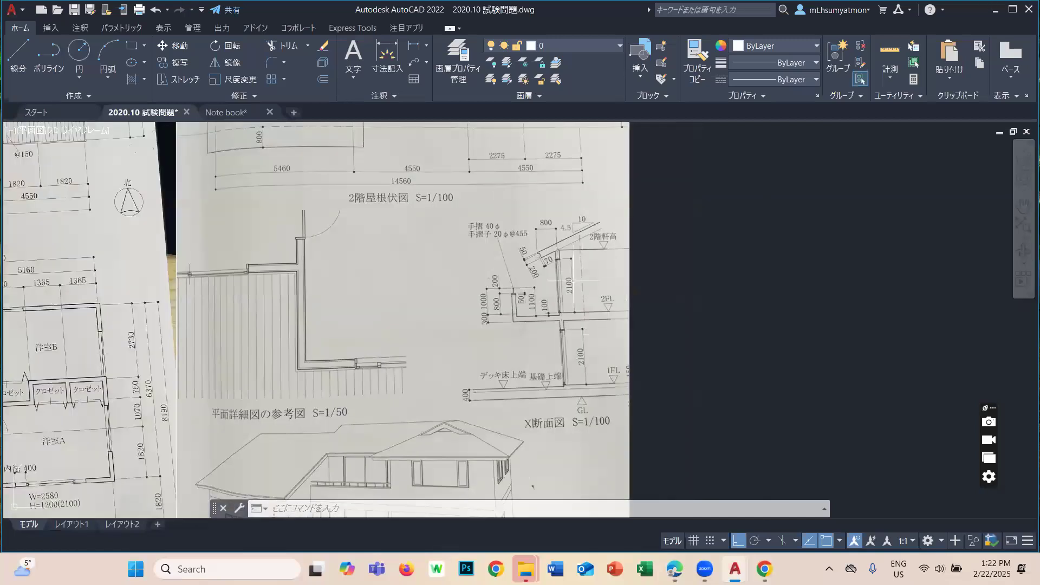
Examine the X section and perspective view, and recheck the lower wall corner of the reference detail plan.
{"action": "middle_click_drag", "start_coordinate": [572, 280], "coordinate": [577, 378]}
{"action": "middle_click_drag", "start_coordinate": [577, 342], "coordinate": [577, 342]}
{"action": "middle_click_drag", "start_coordinate": [483, 375], "coordinate": [560, 241]}
{"action": "middle_click_drag", "start_coordinate": [451, 391], "coordinate": [467, 358]}
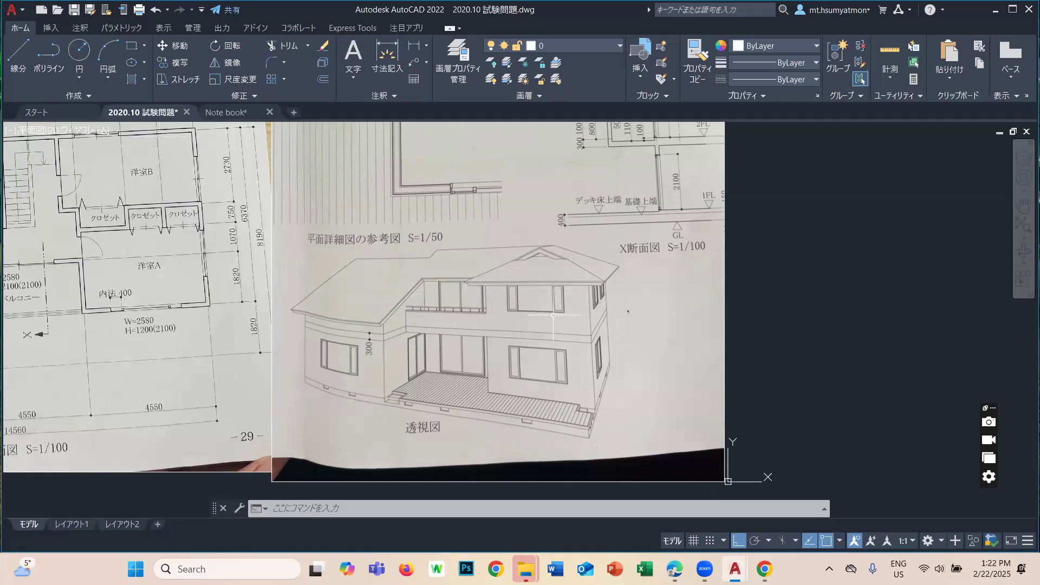
{"action": "scroll", "coordinate": [543, 309], "scroll_direction": "down", "scroll_amount": 5}
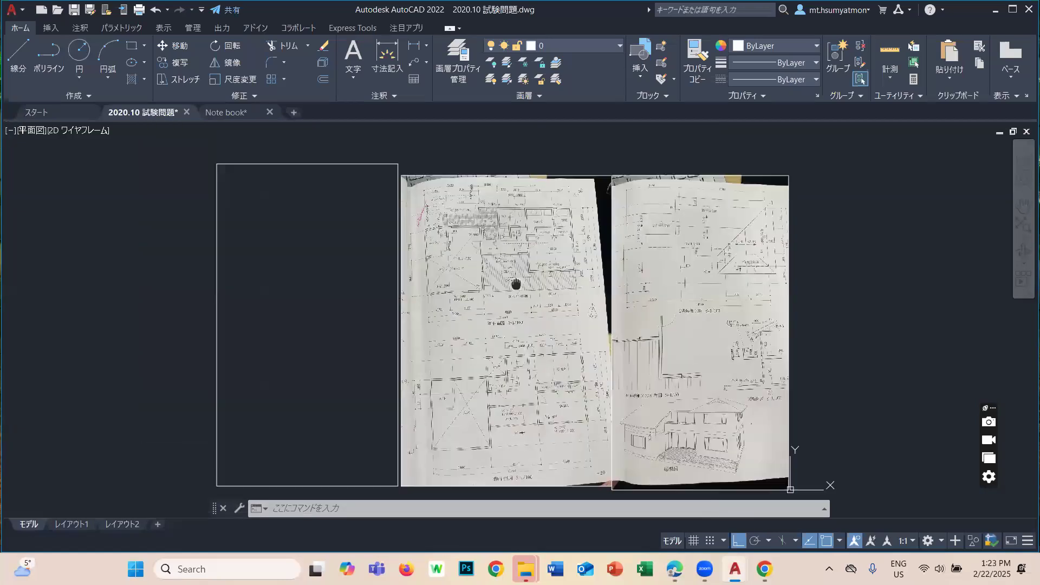
{"action": "scroll", "coordinate": [497, 434], "scroll_direction": "up", "scroll_amount": 6}
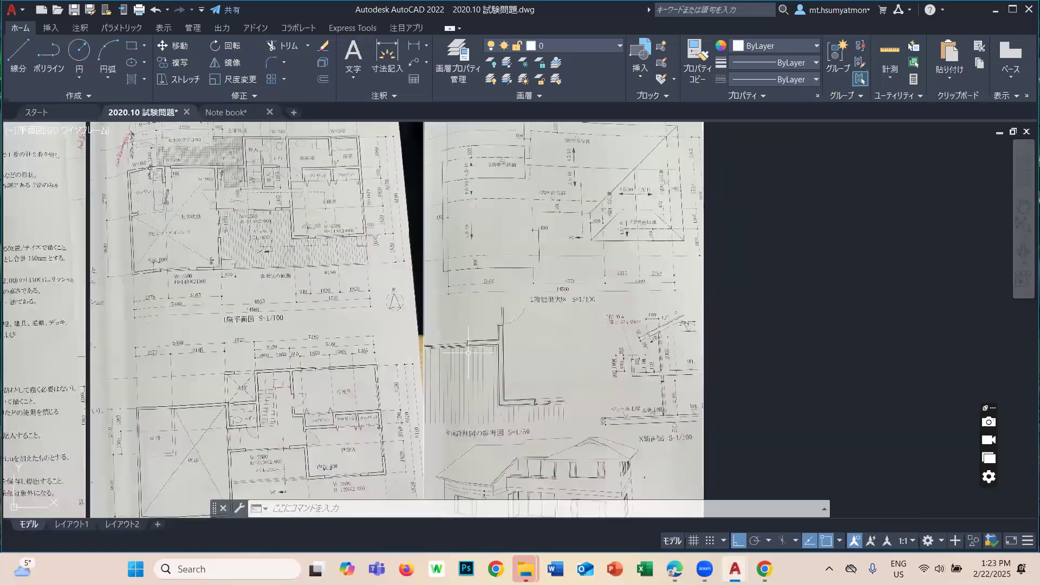
{"action": "scroll", "coordinate": [539, 374], "scroll_direction": "up", "scroll_amount": 2}
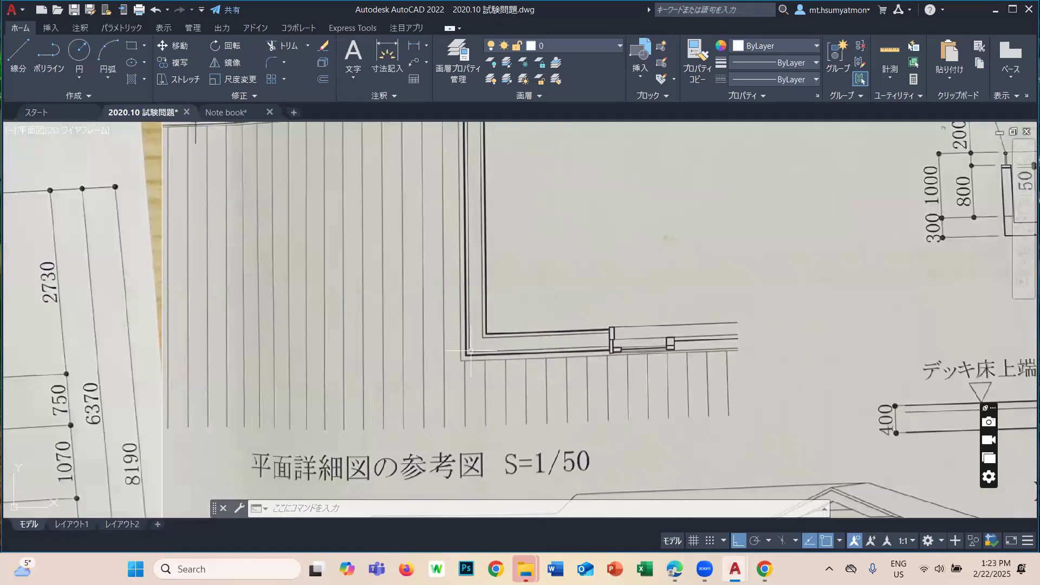
{"action": "scroll", "coordinate": [538, 374], "scroll_direction": "down", "scroll_amount": 2}
{"action": "scroll", "coordinate": [538, 236], "scroll_direction": "down", "scroll_amount": 4}
Study the first-floor plan's dashed reference range, deck, window openings, and room and wall dimensions.
{"action": "mouse_move", "coordinate": [482, 246]}
{"action": "middle_mouse_down"}
{"action": "mouse_move", "coordinate": [599, 329]}
{"action": "mouse_move", "coordinate": [876, 403]}
{"action": "middle_mouse_up"}
{"action": "scroll", "coordinate": [599, 329], "scroll_direction": "up", "scroll_amount": 5}
{"action": "middle_click_drag", "start_coordinate": [670, 321], "coordinate": [108, 305]}
{"action": "mouse_move", "coordinate": [403, 382]}
{"action": "middle_mouse_down"}
{"action": "mouse_move", "coordinate": [348, 272]}
{"action": "mouse_move", "coordinate": [365, 177]}
{"action": "middle_mouse_up"}
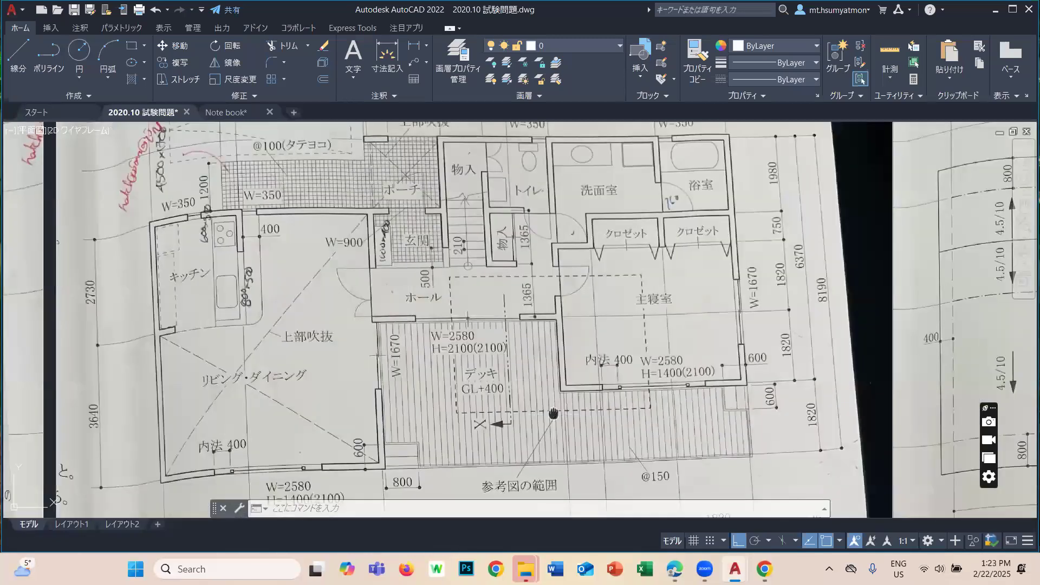
{"action": "scroll", "coordinate": [400, 387], "scroll_direction": "up", "scroll_amount": 3}
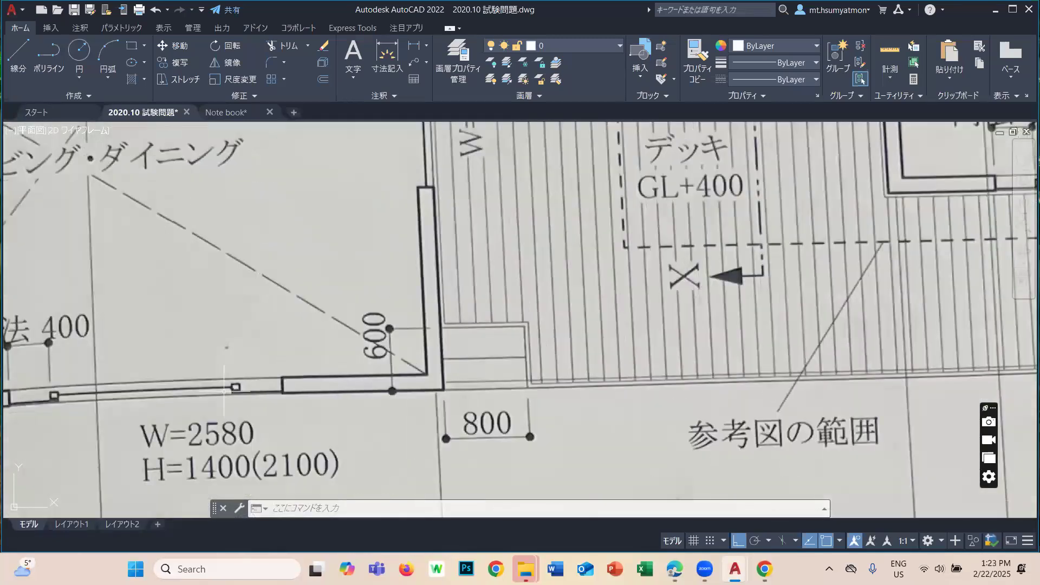
{"action": "scroll", "coordinate": [467, 272], "scroll_direction": "down", "scroll_amount": 5}
{"action": "scroll", "coordinate": [463, 289], "scroll_direction": "up", "scroll_amount": 2}
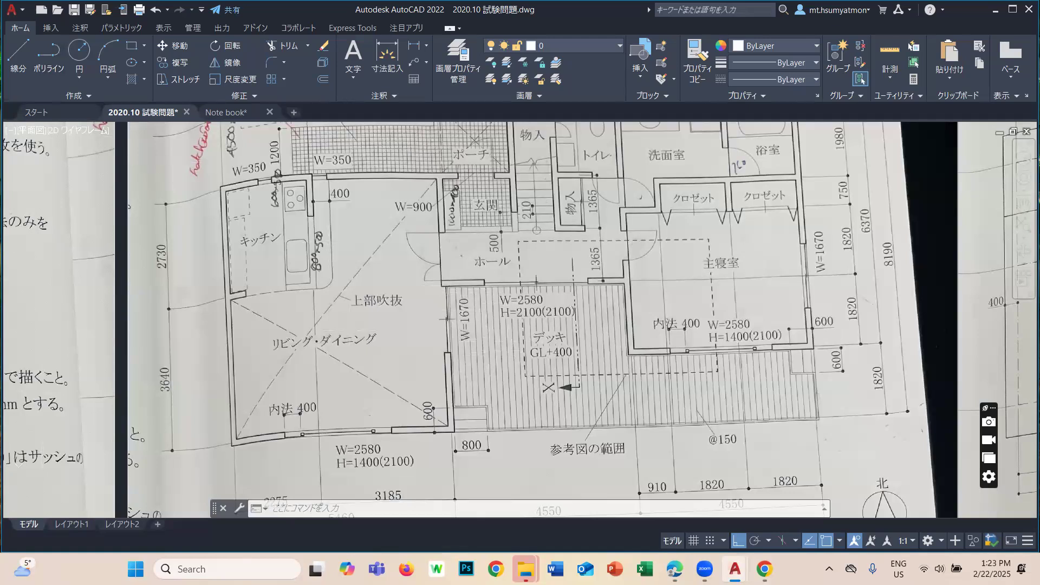
{"action": "scroll", "coordinate": [508, 325], "scroll_direction": "down", "scroll_amount": 2}
{"action": "scroll", "coordinate": [655, 268], "scroll_direction": "up", "scroll_amount": 4}
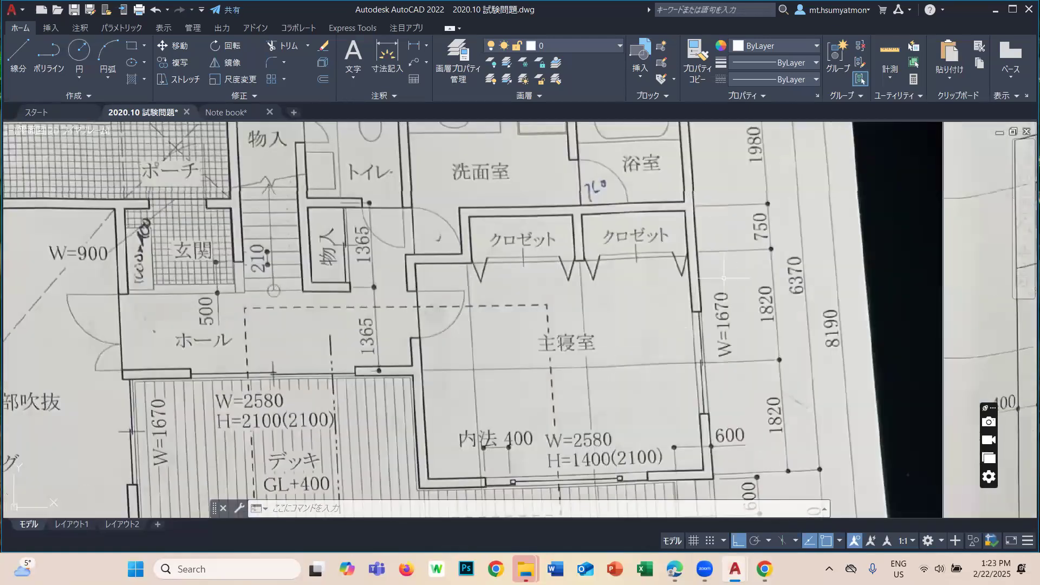
{"action": "scroll", "coordinate": [430, 319], "scroll_direction": "down", "scroll_amount": 2}
{"action": "middle_click_drag", "start_coordinate": [429, 318], "coordinate": [576, 289]}
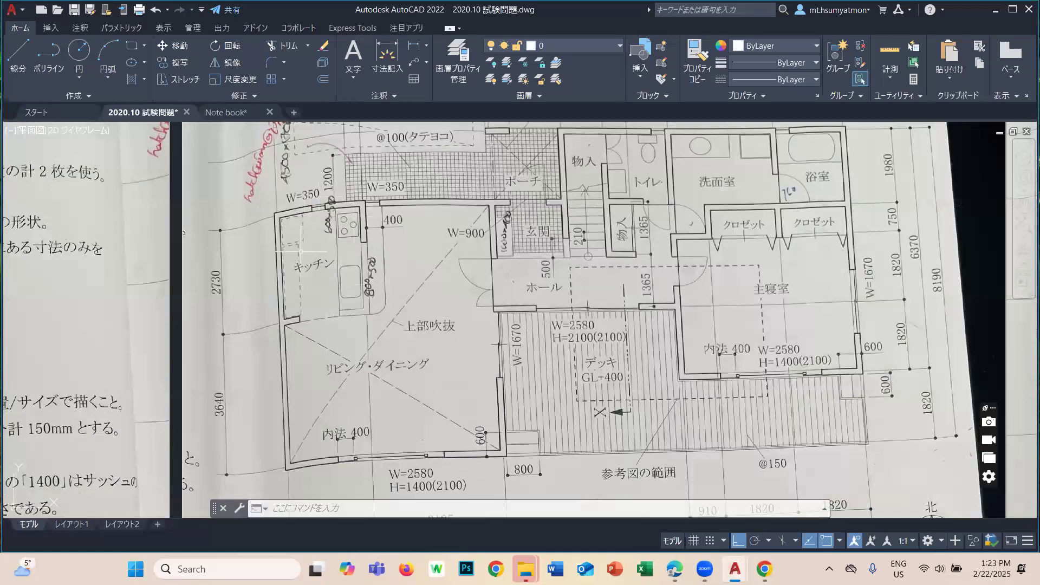
{"action": "middle_click_drag", "start_coordinate": [426, 330], "coordinate": [412, 291]}
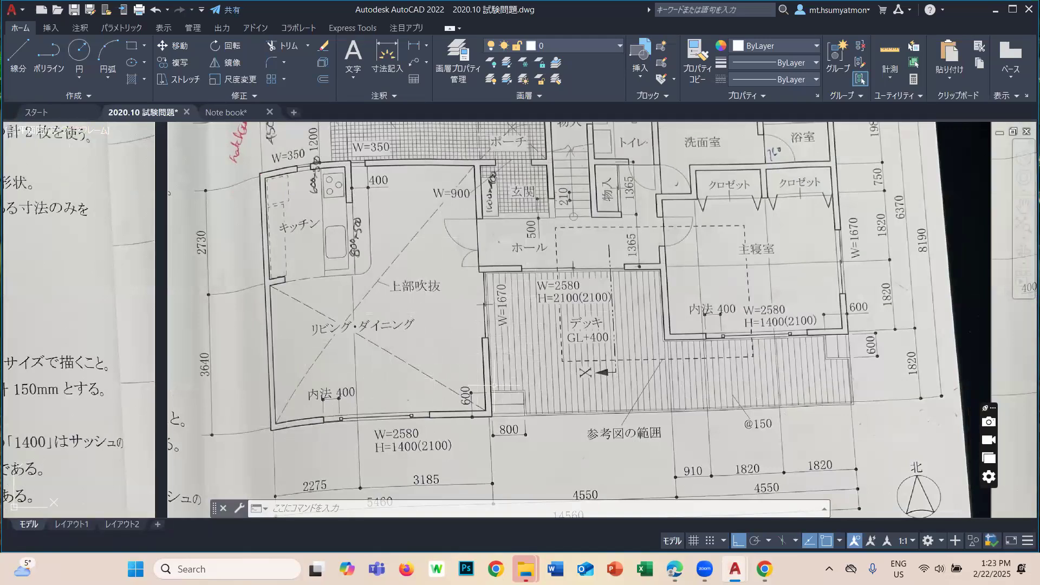
{"action": "scroll", "coordinate": [415, 420], "scroll_direction": "up", "scroll_amount": 2}
{"action": "scroll", "coordinate": [386, 429], "scroll_direction": "down", "scroll_amount": 2}
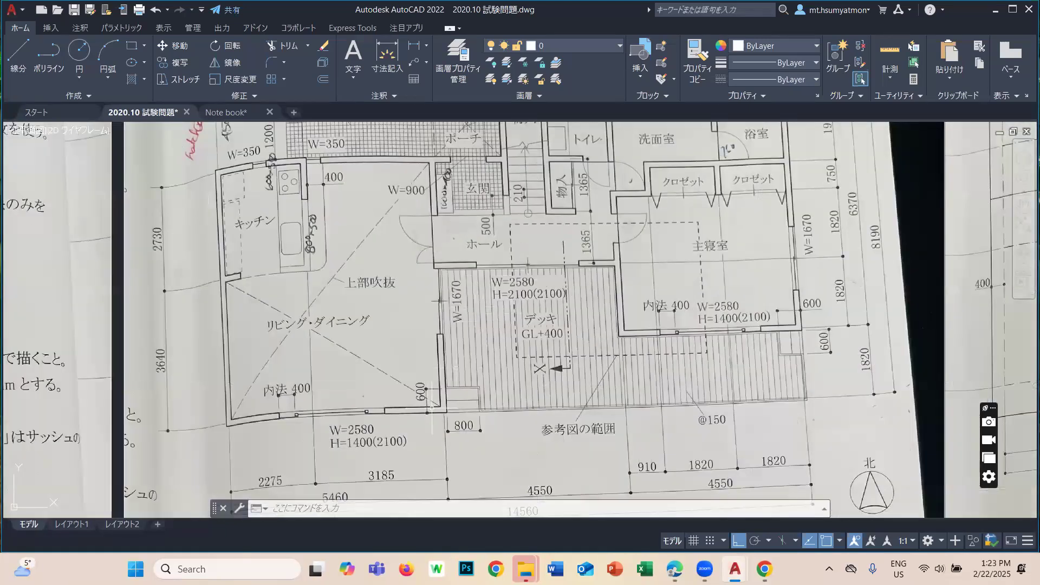
Compare the S=1/50 reference detail plan with the second-floor plan and the perspective view.
{"action": "scroll", "coordinate": [432, 406], "scroll_direction": "up", "scroll_amount": 2}
{"action": "scroll", "coordinate": [453, 327], "scroll_direction": "down", "scroll_amount": 7}
{"action": "scroll", "coordinate": [523, 238], "scroll_direction": "up", "scroll_amount": 6}
{"action": "scroll", "coordinate": [523, 238], "scroll_direction": "down", "scroll_amount": 3}
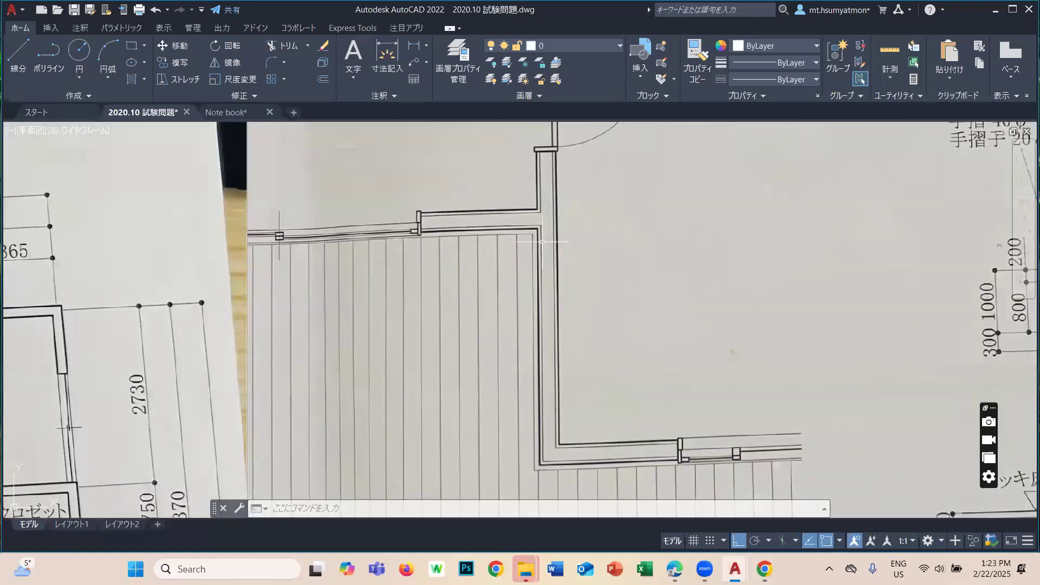
{"action": "scroll", "coordinate": [552, 260], "scroll_direction": "down", "scroll_amount": 3}
{"action": "middle_click_drag", "start_coordinate": [556, 323], "coordinate": [572, 304]}
{"action": "middle_click_drag", "start_coordinate": [573, 357], "coordinate": [618, 276]}
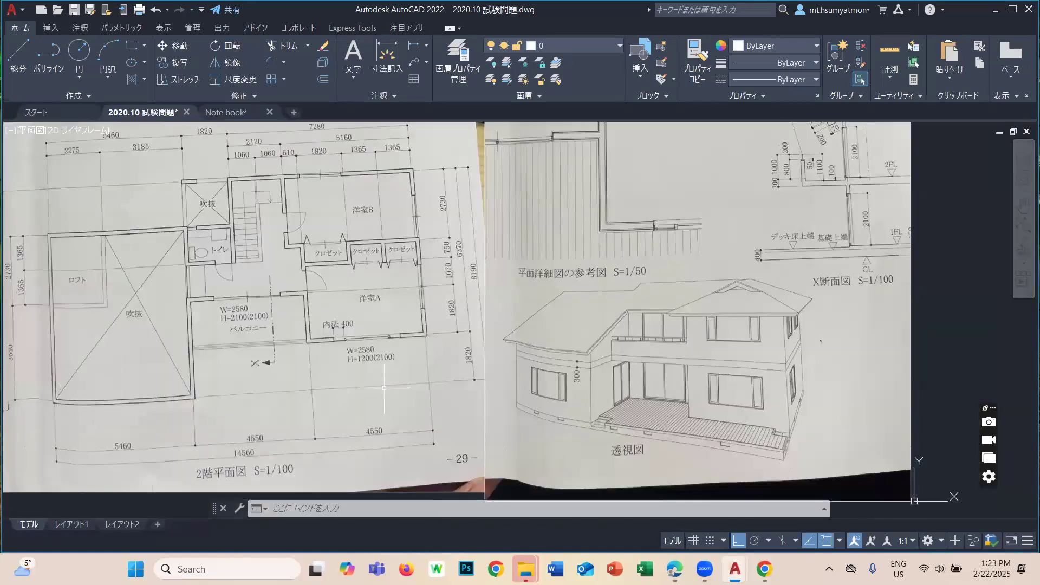
{"action": "scroll", "coordinate": [607, 358], "scroll_direction": "down", "scroll_amount": 4}
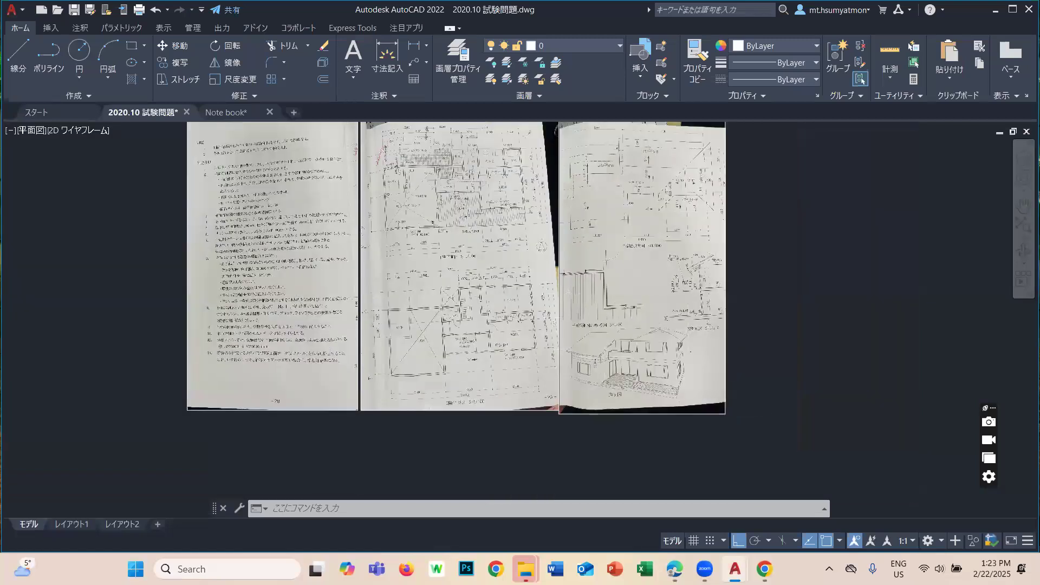
{"action": "scroll", "coordinate": [691, 332], "scroll_direction": "up", "scroll_amount": 2}
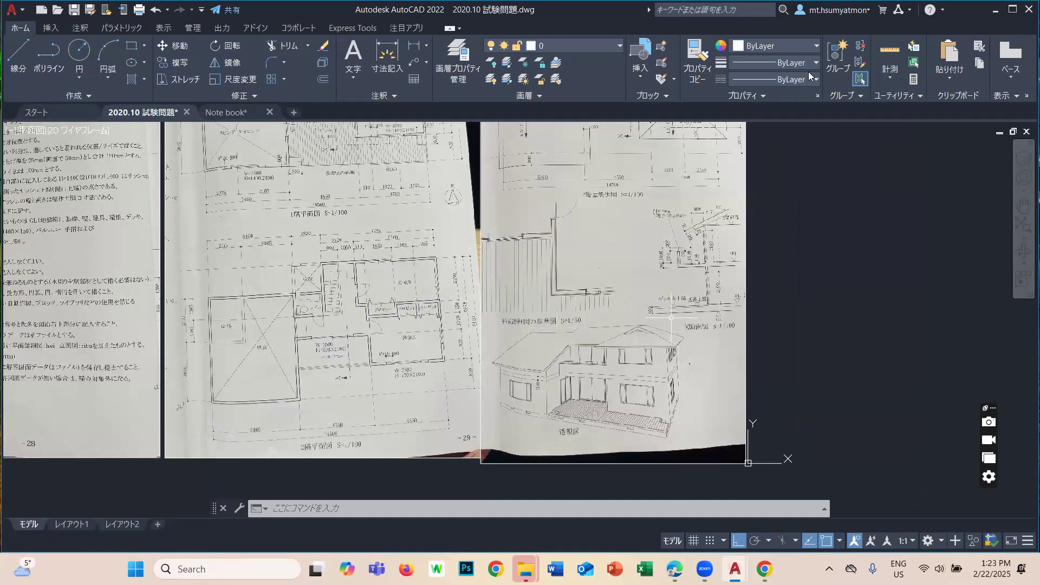
{"action": "scroll", "coordinate": [549, 270], "scroll_direction": "down", "scroll_amount": 4}
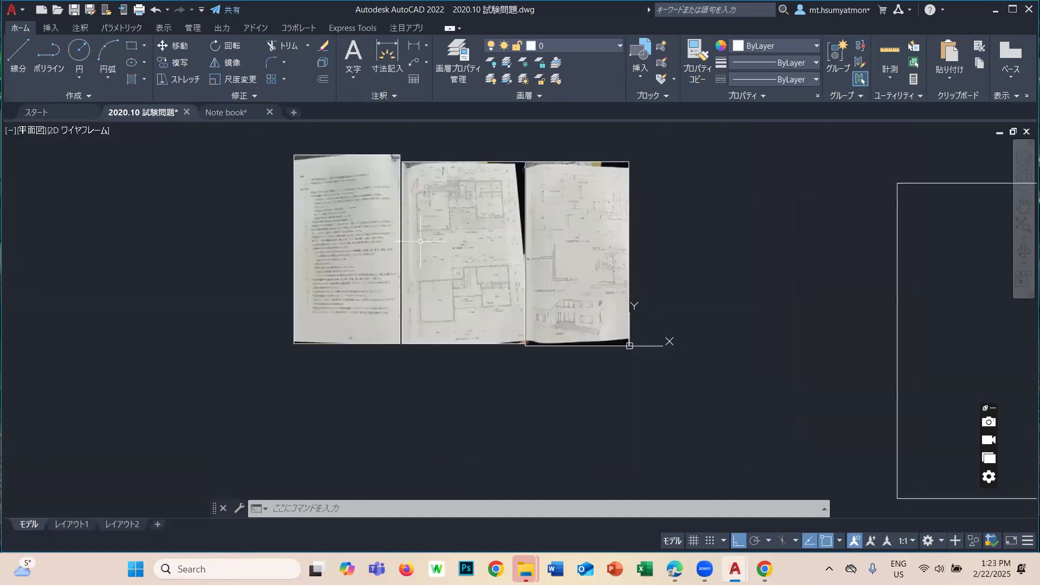
Reread the two drawing tasks at scale 1/50 and the first supplementary notes on the question page.
{"action": "scroll", "coordinate": [421, 241], "scroll_direction": "up", "scroll_amount": 4}
{"action": "middle_click_drag", "start_coordinate": [222, 176], "coordinate": [450, 289]}
{"action": "middle_click_drag", "start_coordinate": [409, 195], "coordinate": [419, 197]}
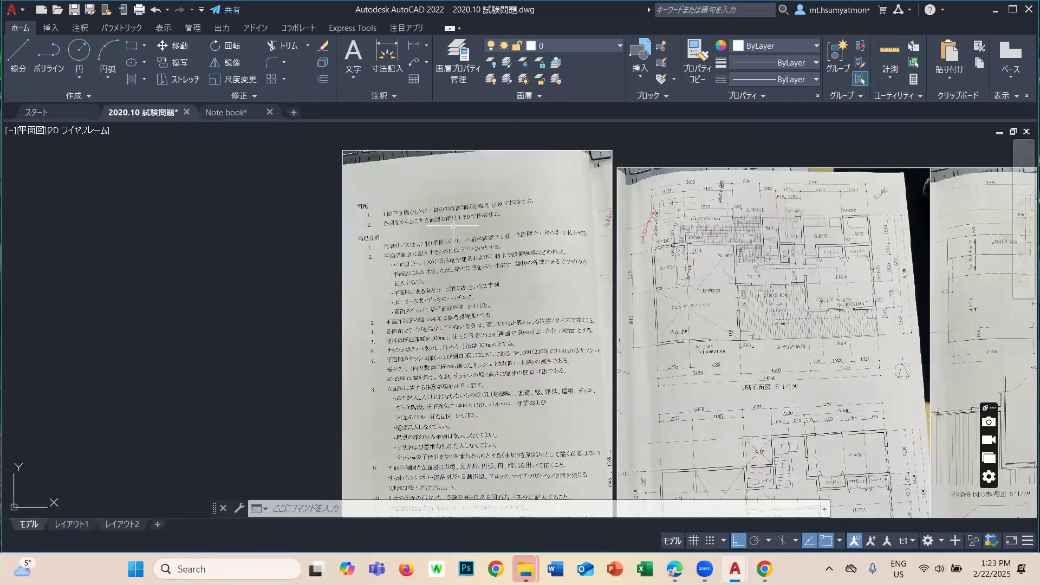
{"action": "scroll", "coordinate": [456, 217], "scroll_direction": "up", "scroll_amount": 6}
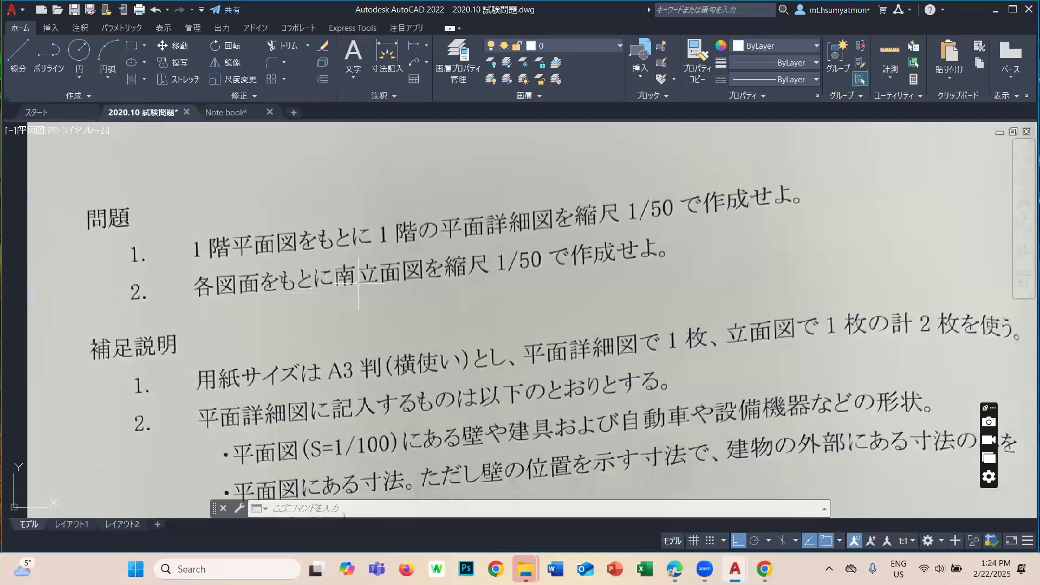
{"action": "middle_click_drag", "start_coordinate": [446, 278], "coordinate": [408, 274]}
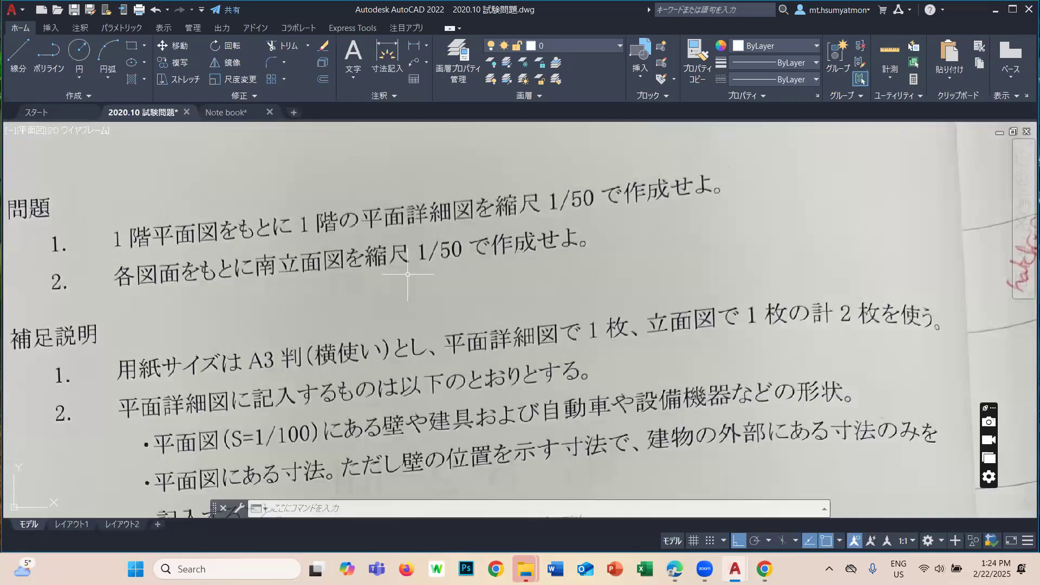
{"action": "scroll", "coordinate": [508, 253], "scroll_direction": "down", "scroll_amount": 2}
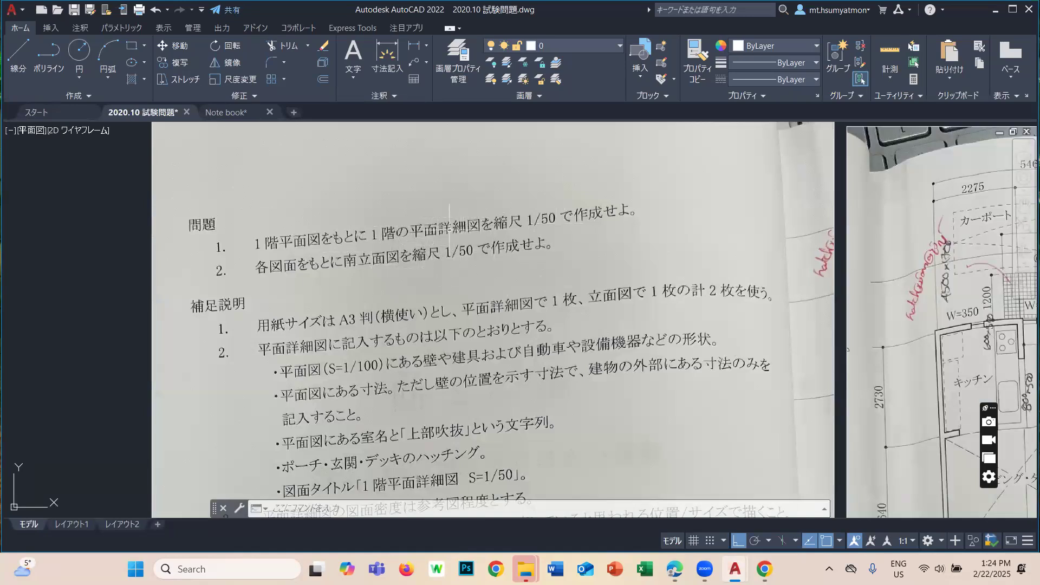
Read supplementary notes 1 to 8 on the question page, covering the detail plan's contents, wall thickness and sash dimensions.
{"action": "scroll", "coordinate": [450, 227], "scroll_direction": "down", "scroll_amount": 1}
{"action": "scroll", "coordinate": [436, 220], "scroll_direction": "down", "scroll_amount": 1}
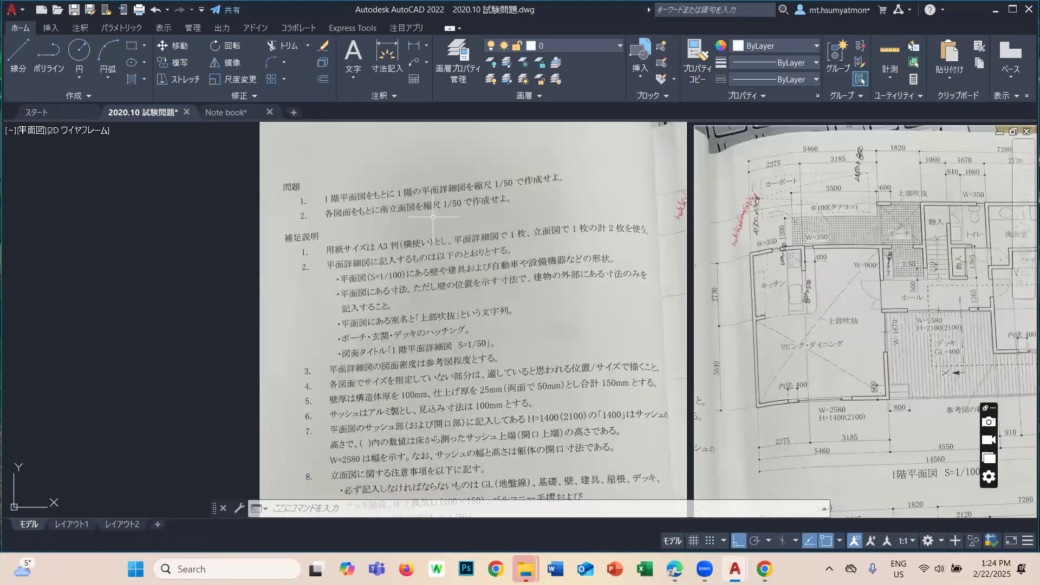
{"action": "scroll", "coordinate": [420, 336], "scroll_direction": "down", "scroll_amount": 2}
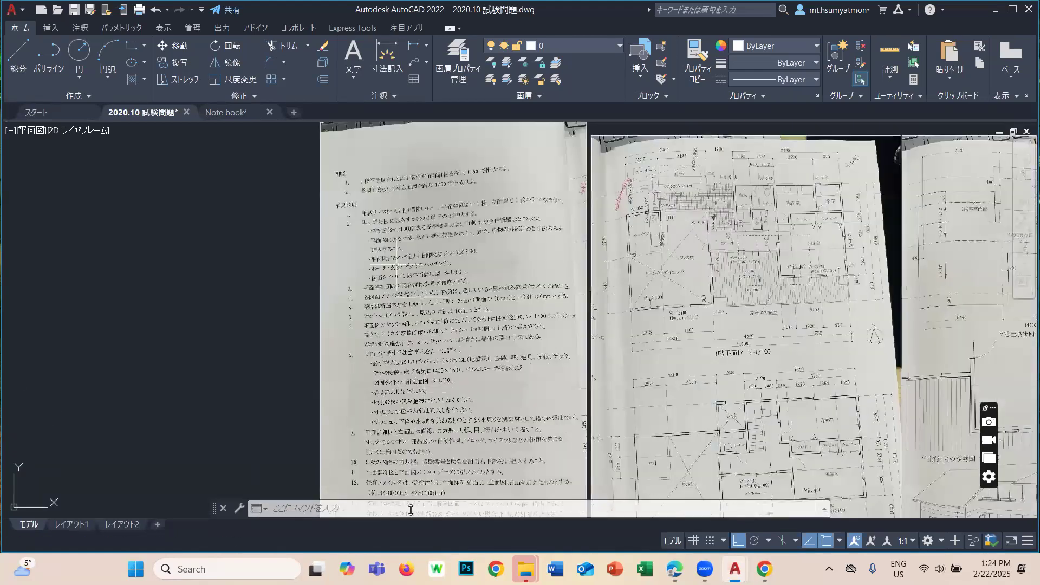
{"action": "scroll", "coordinate": [459, 295], "scroll_direction": "up", "scroll_amount": 2}
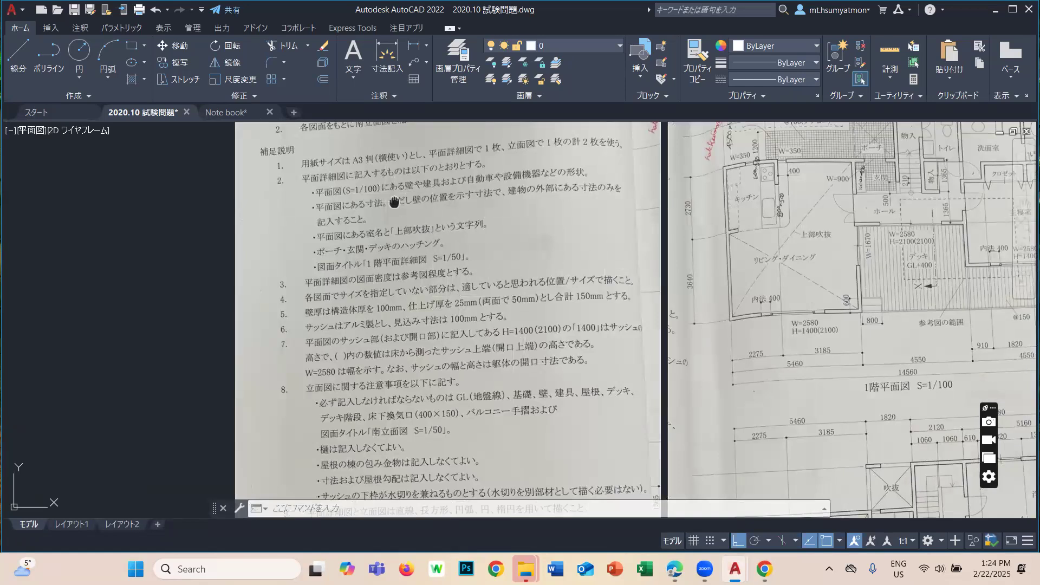
{"action": "middle_click_drag", "start_coordinate": [394, 202], "coordinate": [414, 290]}
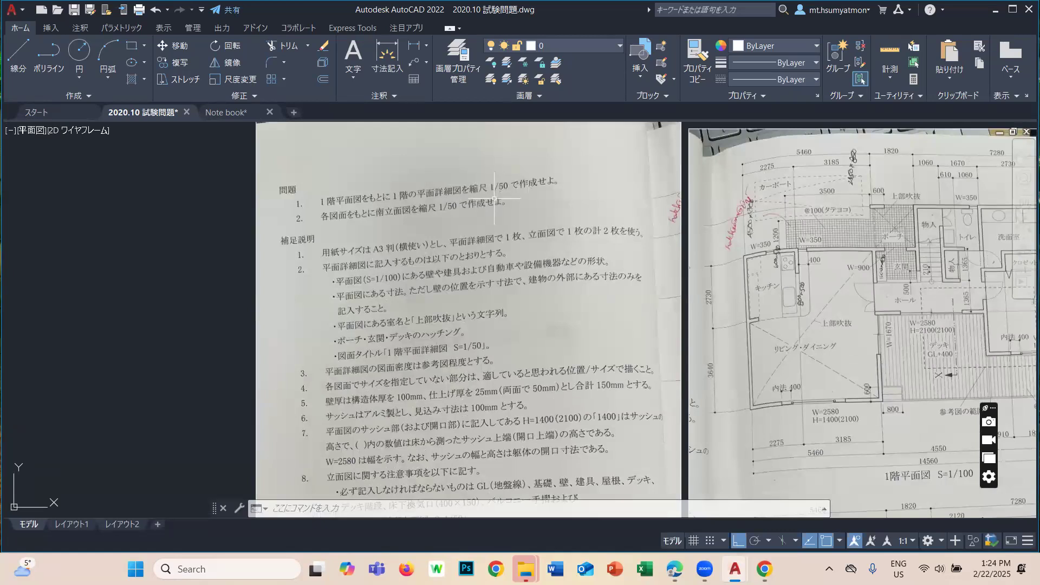
{"action": "middle_click_drag", "start_coordinate": [627, 155], "coordinate": [625, 135]}
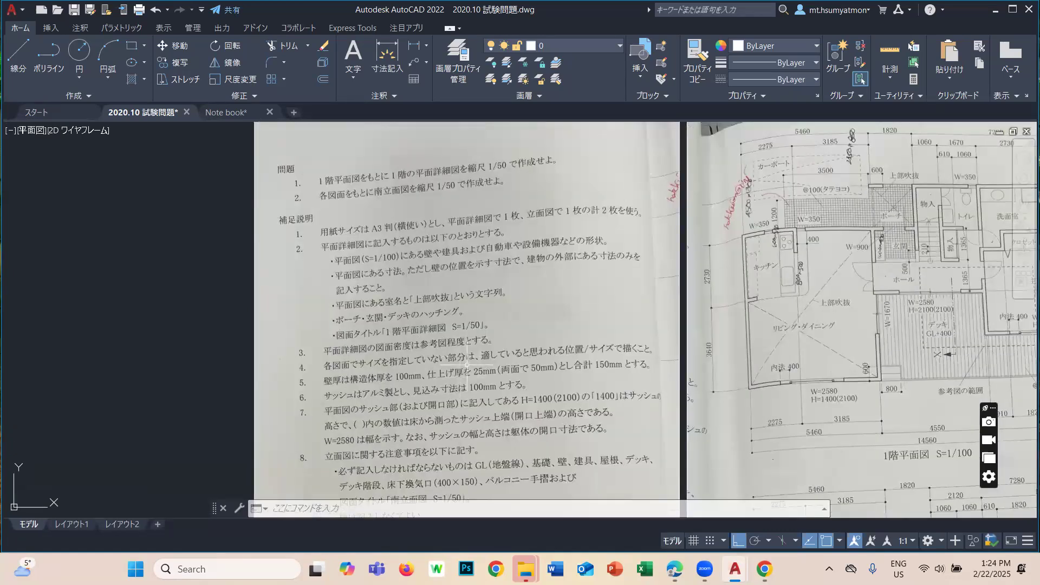
{"action": "scroll", "coordinate": [440, 266], "scroll_direction": "up", "scroll_amount": 2}
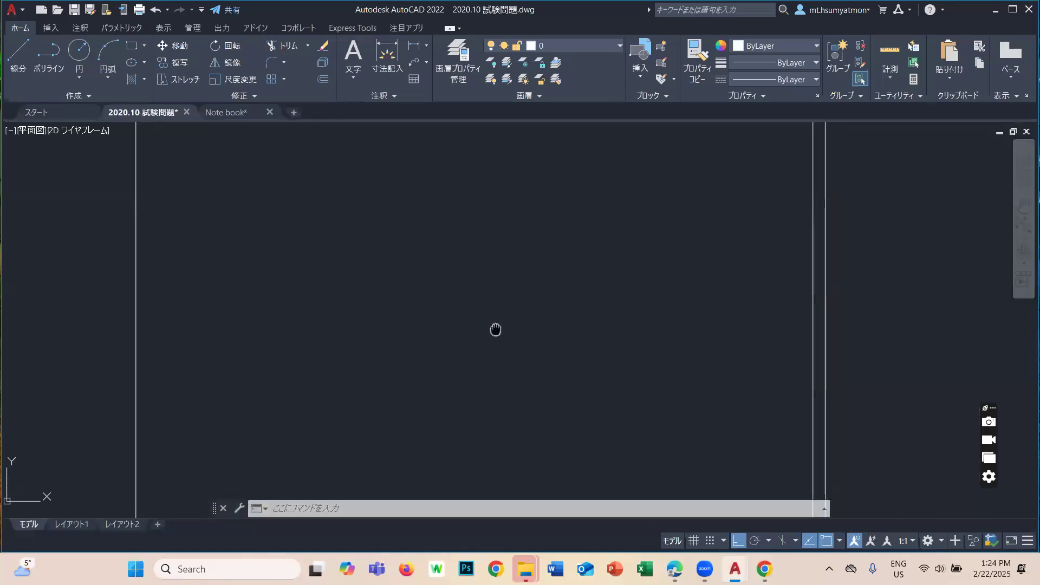
{"action": "middle_click_drag", "start_coordinate": [495, 327], "coordinate": [466, 276]}
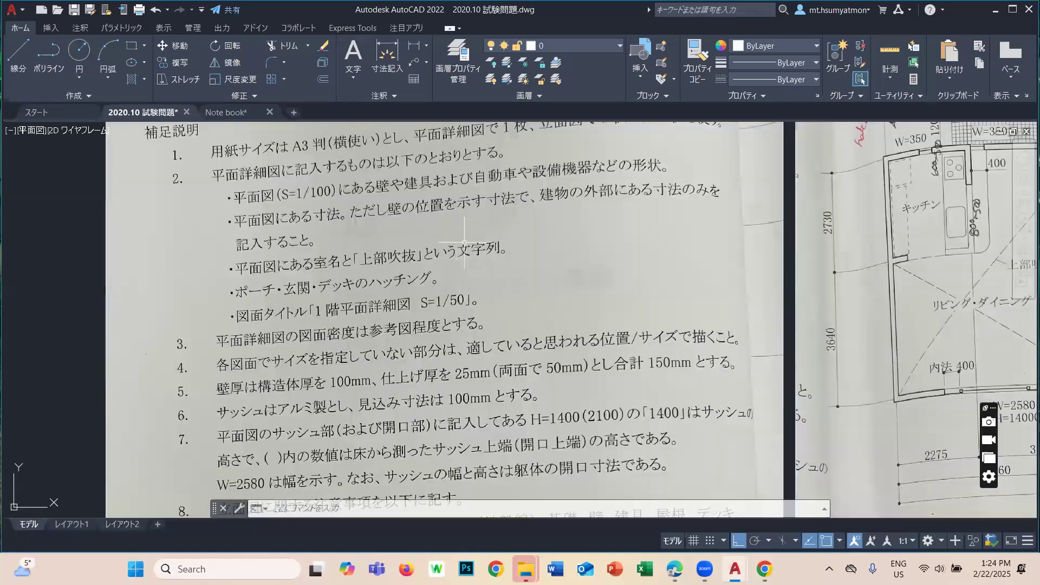
Compare the south elevation and drawing-method notes on the question page with the adjacent first-floor plan.
{"action": "scroll", "coordinate": [463, 235], "scroll_direction": "down", "scroll_amount": 5}
{"action": "scroll", "coordinate": [490, 393], "scroll_direction": "up", "scroll_amount": 3}
{"action": "scroll", "coordinate": [522, 309], "scroll_direction": "down", "scroll_amount": 5}
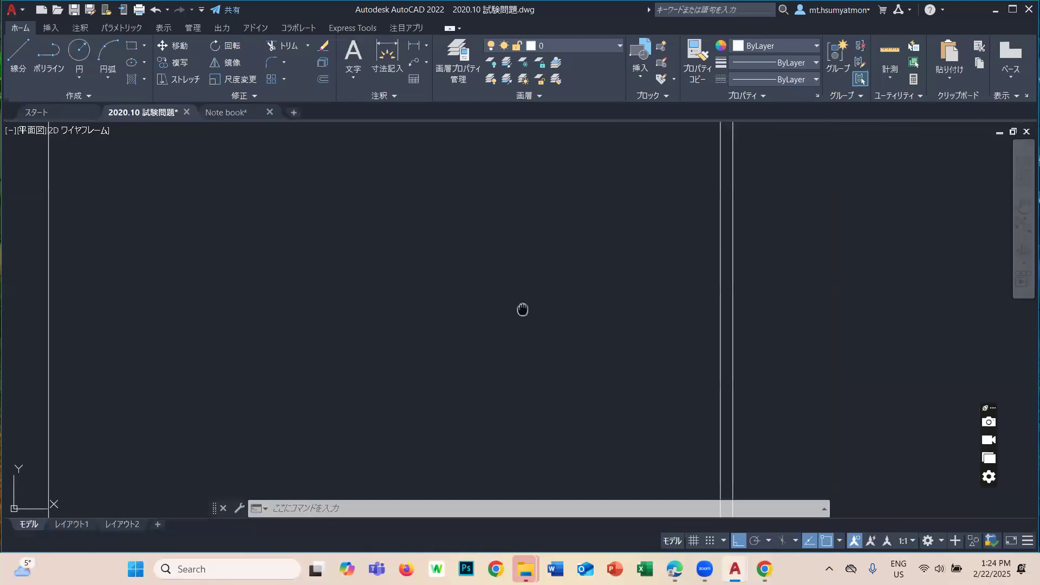
{"action": "scroll", "coordinate": [522, 309], "scroll_direction": "up", "scroll_amount": 5}
{"action": "scroll", "coordinate": [522, 309], "scroll_direction": "down", "scroll_amount": 2}
{"action": "scroll", "coordinate": [620, 314], "scroll_direction": "down", "scroll_amount": 5}
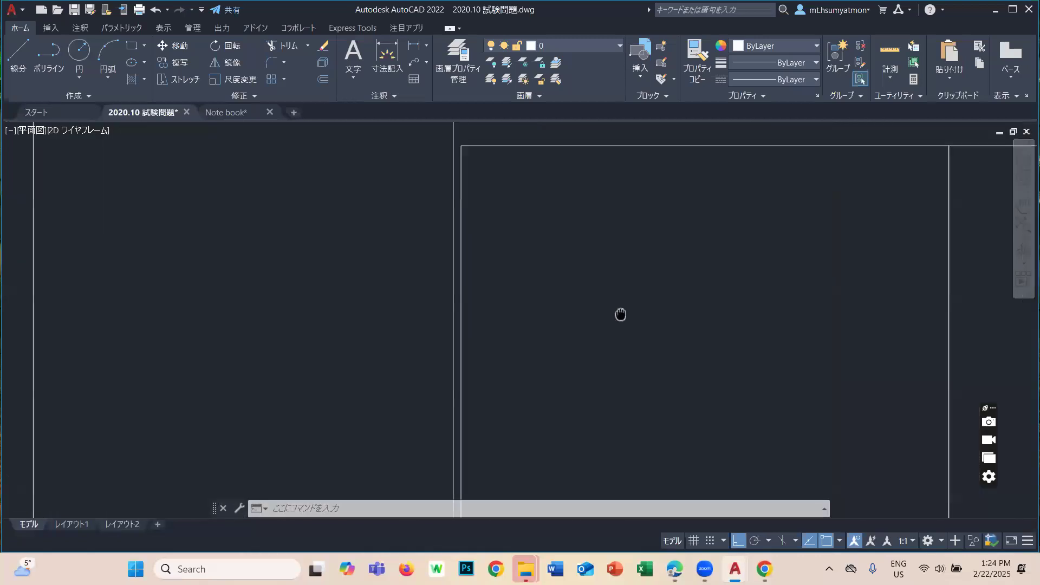
{"action": "scroll", "coordinate": [382, 262], "scroll_direction": "up", "scroll_amount": 5}
{"action": "scroll", "coordinate": [531, 283], "scroll_direction": "down", "scroll_amount": 5}
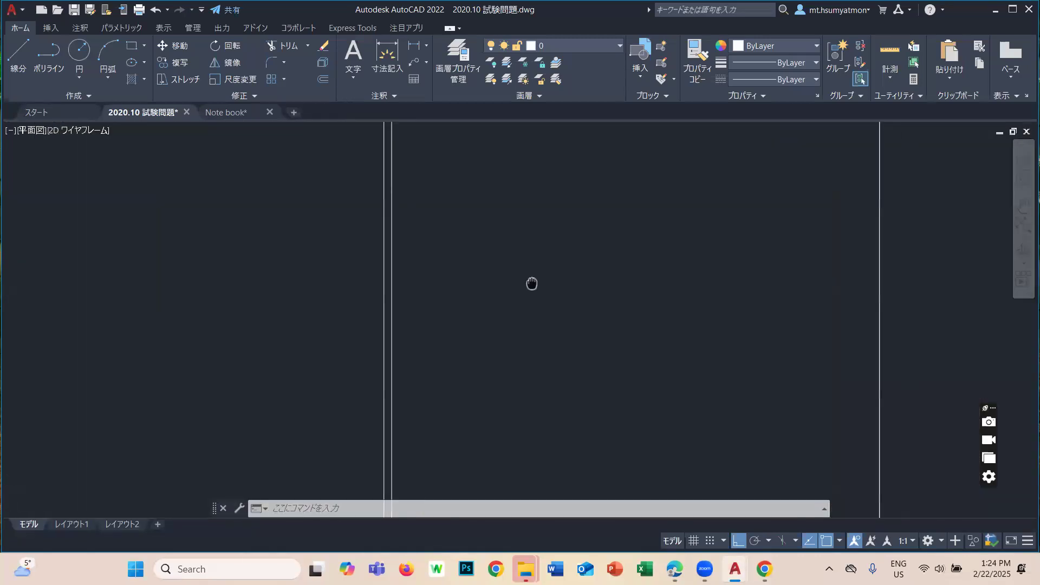
{"action": "scroll", "coordinate": [566, 303], "scroll_direction": "up", "scroll_amount": 5}
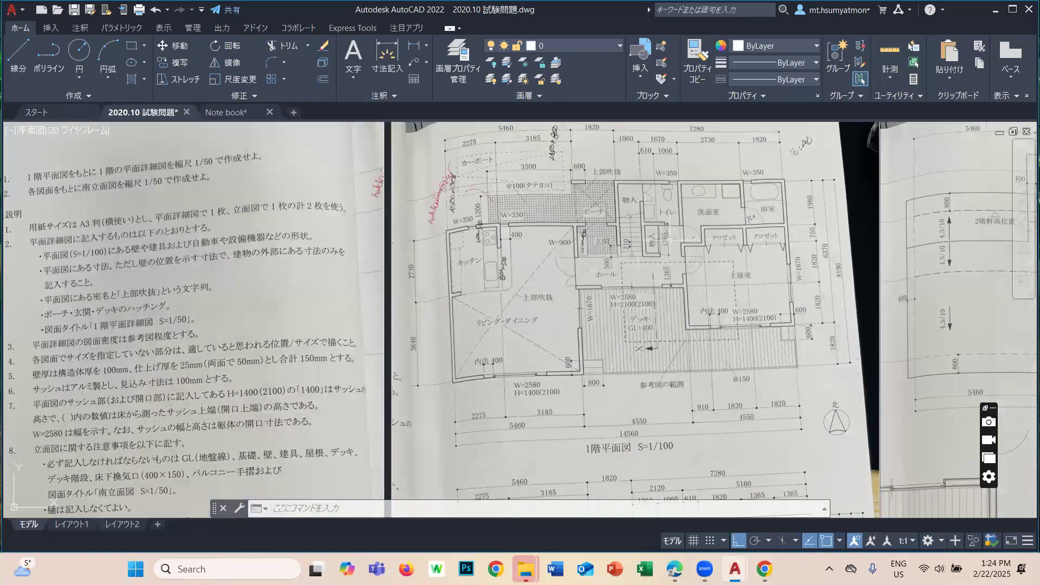
{"action": "scroll", "coordinate": [377, 434], "scroll_direction": "down", "scroll_amount": 5}
{"action": "scroll", "coordinate": [352, 449], "scroll_direction": "up", "scroll_amount": 5}
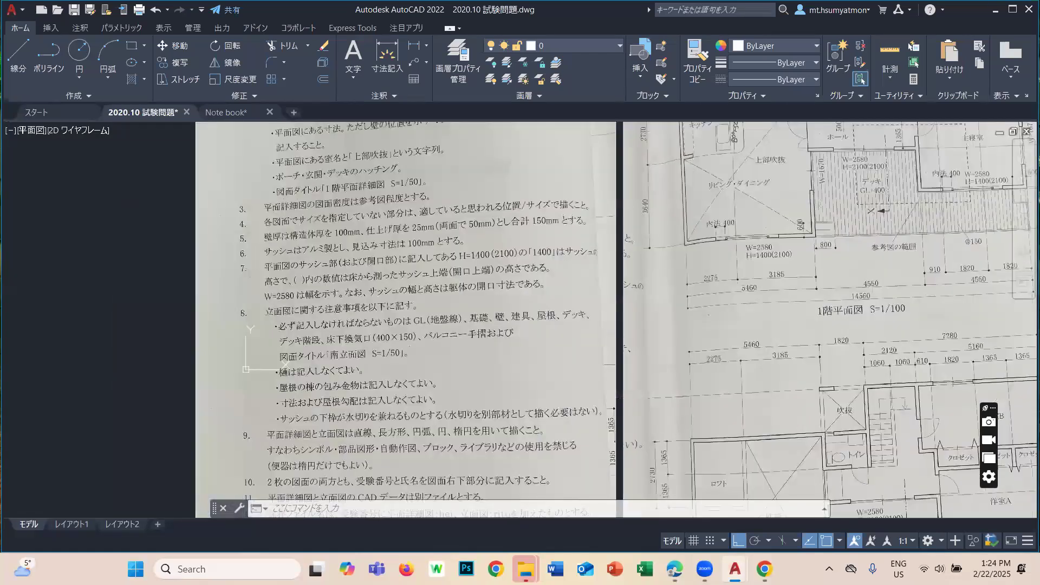
{"action": "scroll", "coordinate": [583, 325], "scroll_direction": "down", "scroll_amount": 5}
{"action": "scroll", "coordinate": [576, 332], "scroll_direction": "up", "scroll_amount": 5}
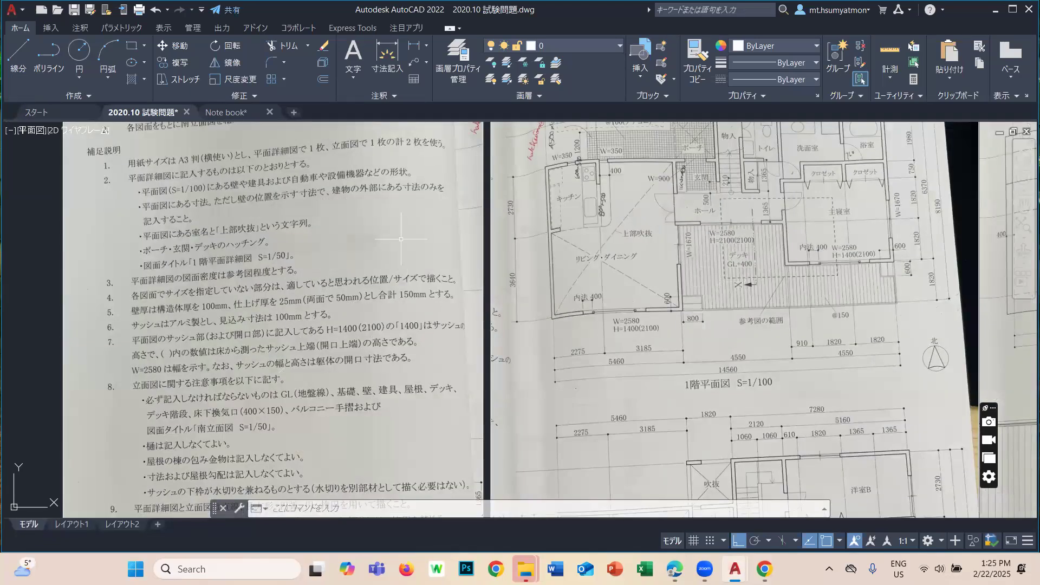
{"action": "scroll", "coordinate": [404, 274], "scroll_direction": "down", "scroll_amount": 5}
{"action": "scroll", "coordinate": [404, 274], "scroll_direction": "up", "scroll_amount": 5}
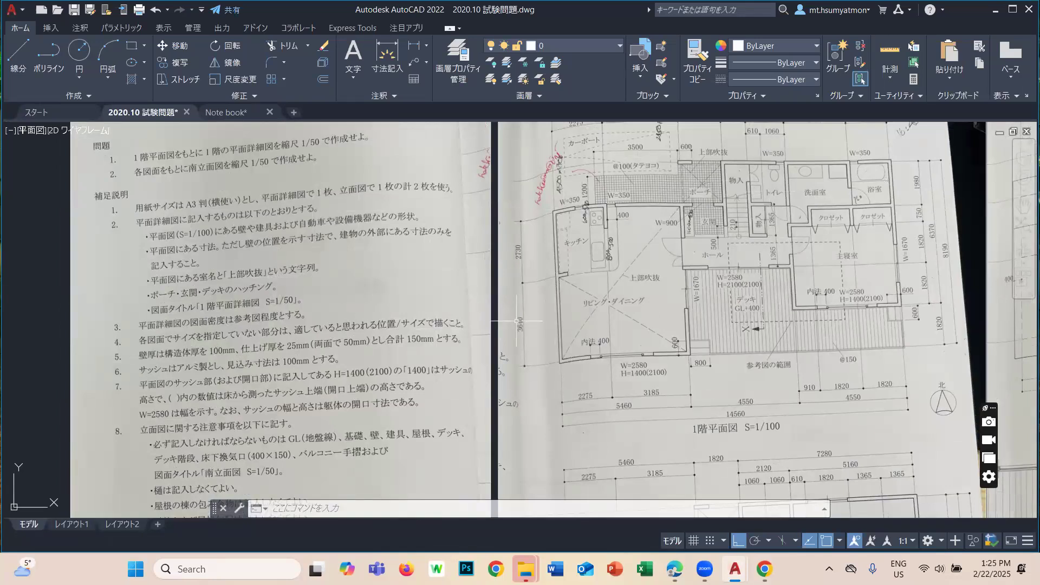
Review the two drawing tasks and supplementary notes alongside the floor plans, roof plan and reference details.
{"action": "middle_click_drag", "start_coordinate": [378, 237], "coordinate": [457, 302]}
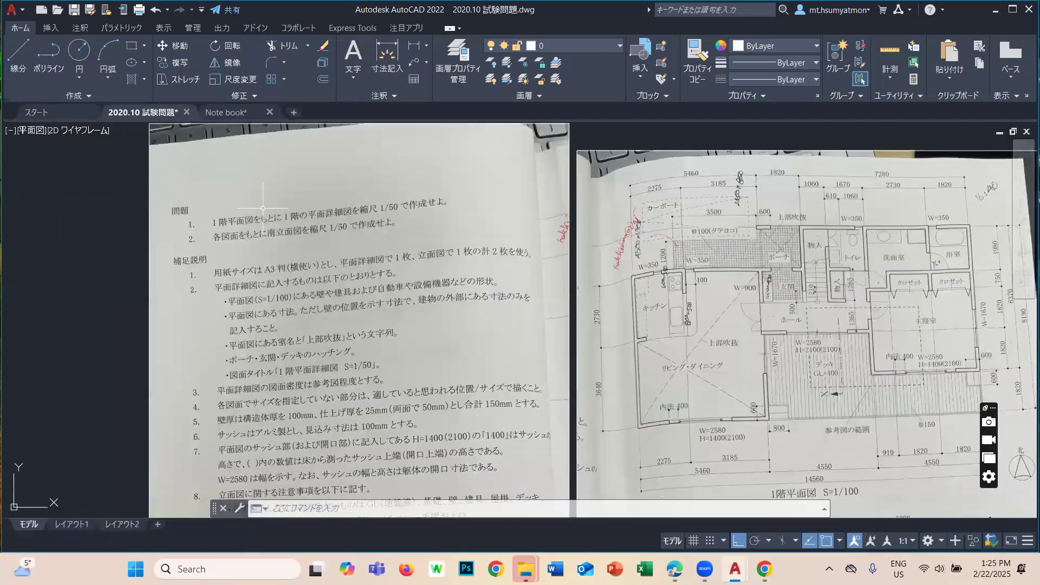
{"action": "scroll", "coordinate": [263, 208], "scroll_direction": "up", "scroll_amount": 2}
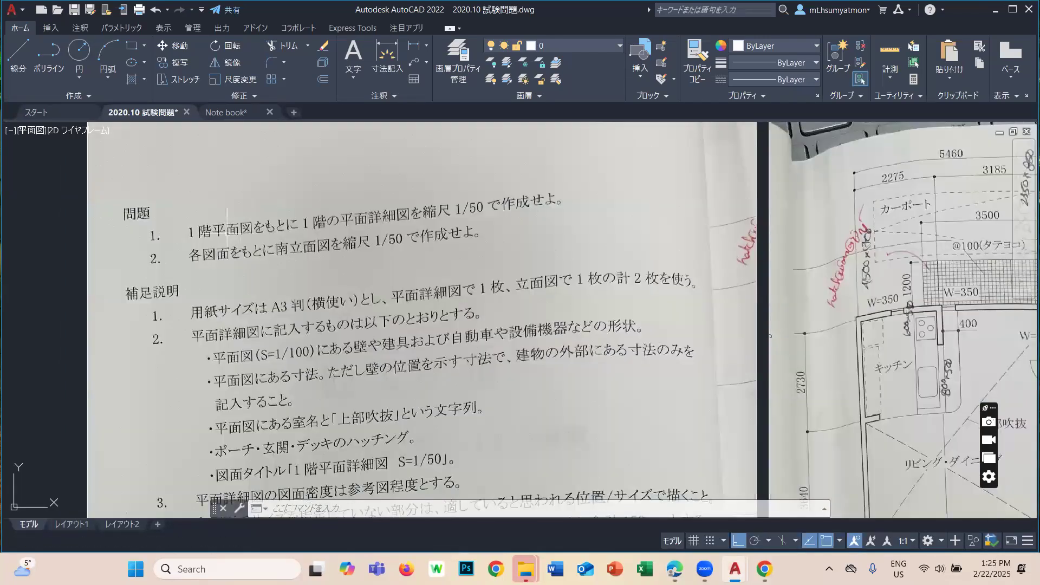
{"action": "scroll", "coordinate": [226, 241], "scroll_direction": "down", "scroll_amount": 2}
{"action": "middle_click_drag", "start_coordinate": [550, 322], "coordinate": [558, 292]}
{"action": "scroll", "coordinate": [592, 334], "scroll_direction": "down", "scroll_amount": 2}
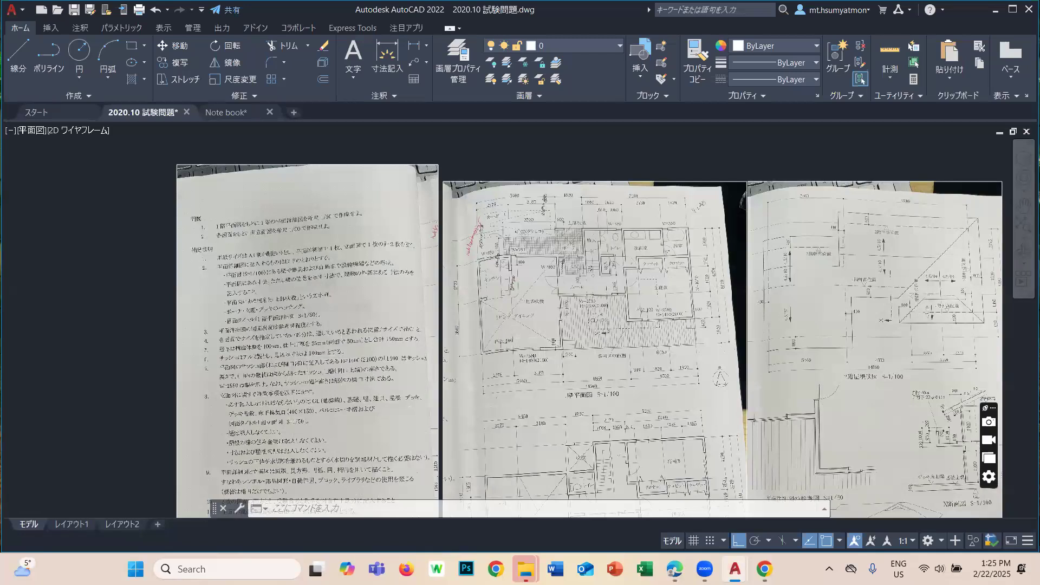
{"action": "scroll", "coordinate": [54, 465], "scroll_direction": "up", "scroll_amount": 2}
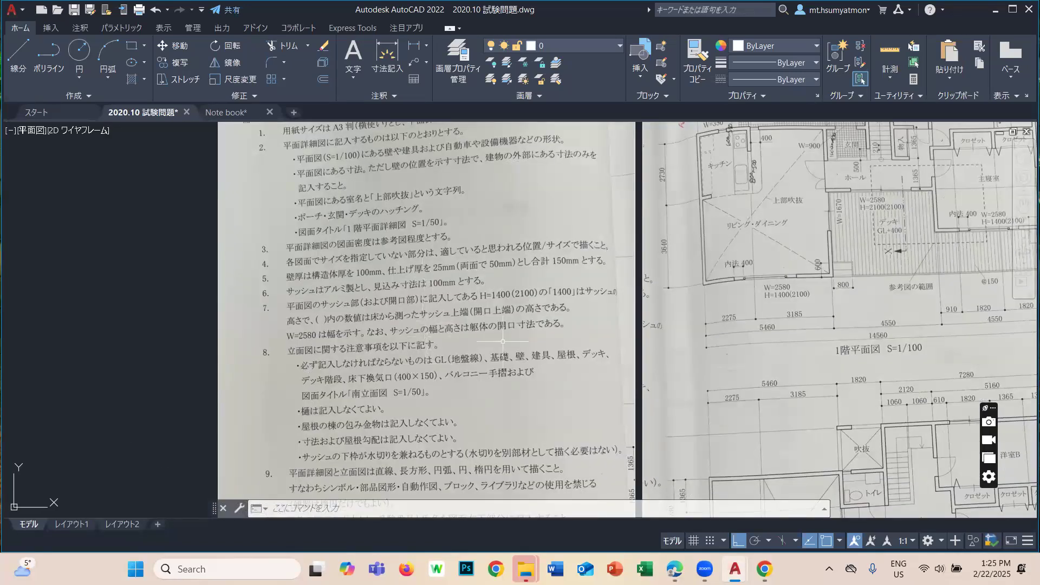
{"action": "scroll", "coordinate": [762, 349], "scroll_direction": "down", "scroll_amount": 3}
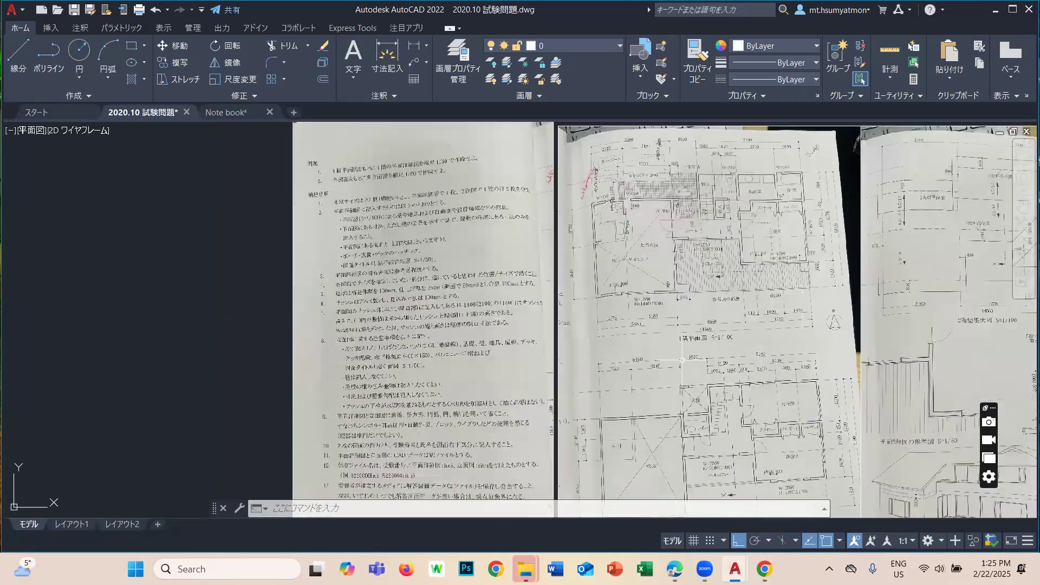
{"action": "scroll", "coordinate": [737, 245], "scroll_direction": "up", "scroll_amount": 3}
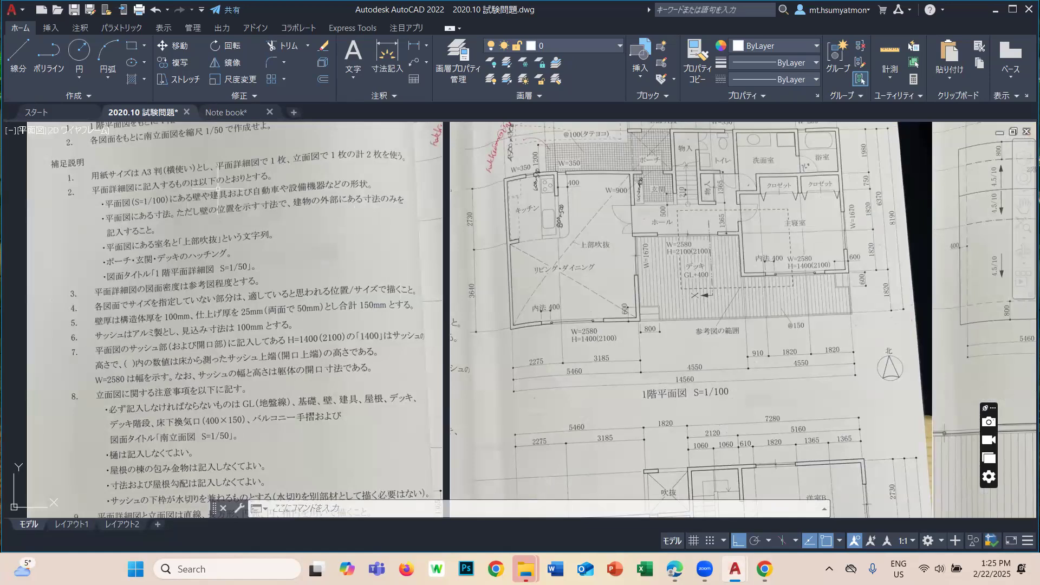
Read closely the two 1/50 drawing tasks and the A3 landscape paper-size note.
{"action": "mouse_move", "coordinate": [334, 310]}
{"action": "middle_mouse_down"}
{"action": "mouse_move", "coordinate": [328, 365]}
{"action": "mouse_move", "coordinate": [371, 334]}
{"action": "middle_mouse_up"}
{"action": "scroll", "coordinate": [650, 284], "scroll_direction": "up", "scroll_amount": 2}
{"action": "middle_click_drag", "start_coordinate": [650, 285], "coordinate": [803, 302]}
{"action": "scroll", "coordinate": [443, 271], "scroll_direction": "up", "scroll_amount": 2}
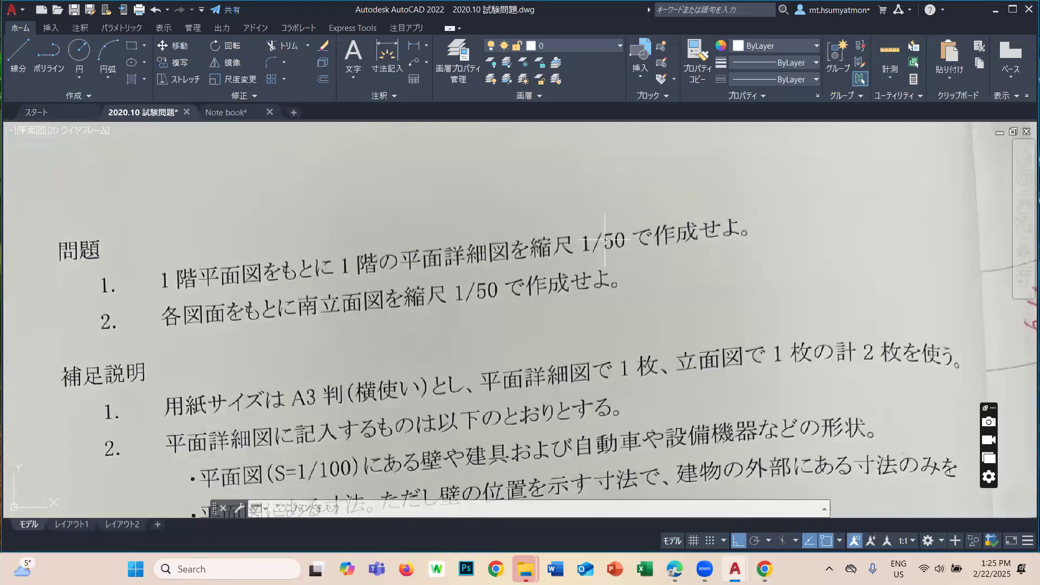
{"action": "scroll", "coordinate": [605, 240], "scroll_direction": "down", "scroll_amount": 3}
{"action": "middle_click_drag", "start_coordinate": [586, 323], "coordinate": [567, 290]}
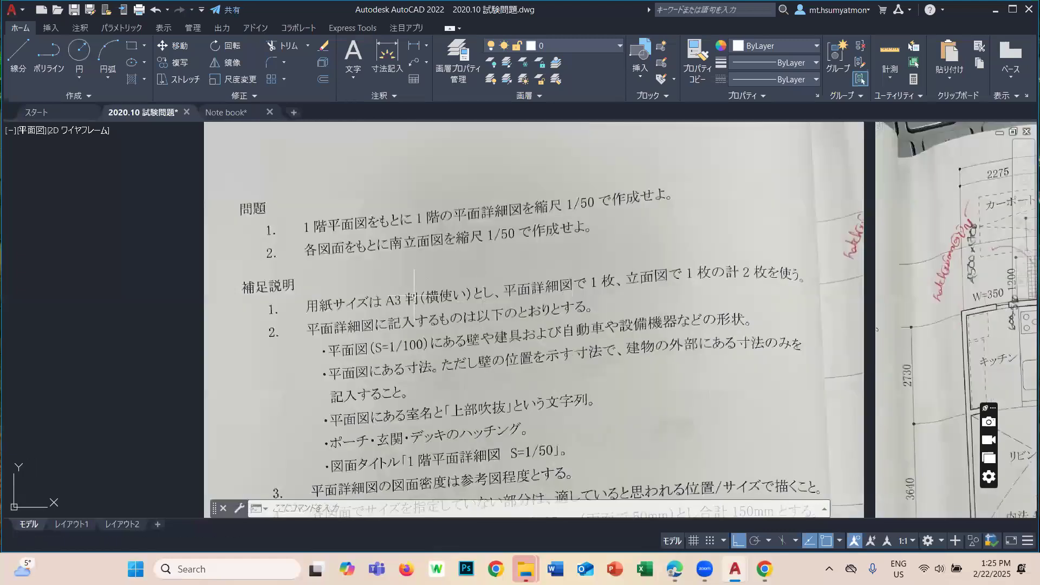
{"action": "scroll", "coordinate": [364, 296], "scroll_direction": "up", "scroll_amount": 3}
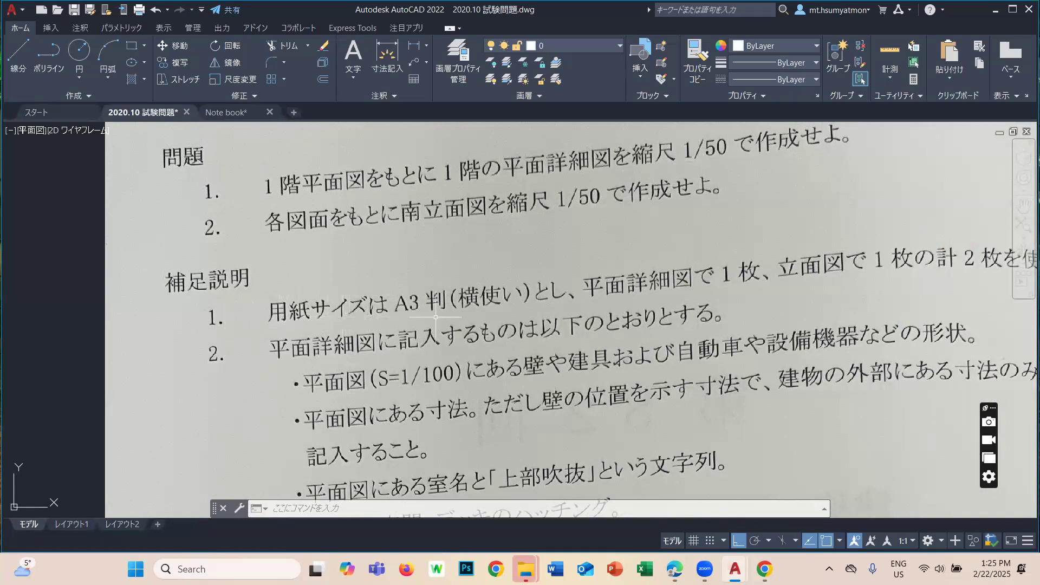
{"action": "middle_click_drag", "start_coordinate": [733, 286], "coordinate": [600, 284]}
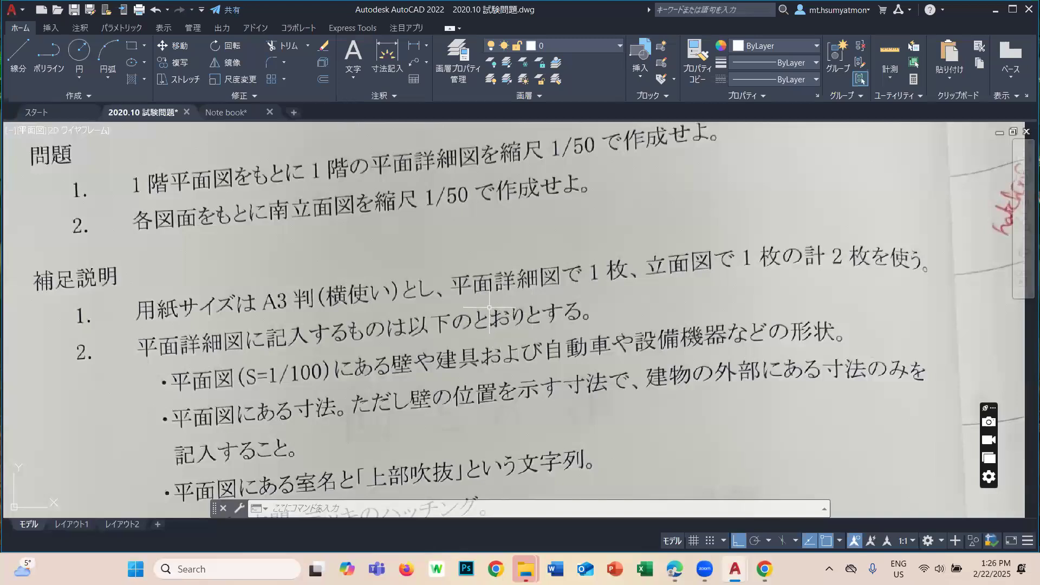
Look over all three reference pages and recheck the sheet-count note and the items required on the detail plan.
{"action": "scroll", "coordinate": [490, 307], "scroll_direction": "down", "scroll_amount": 2}
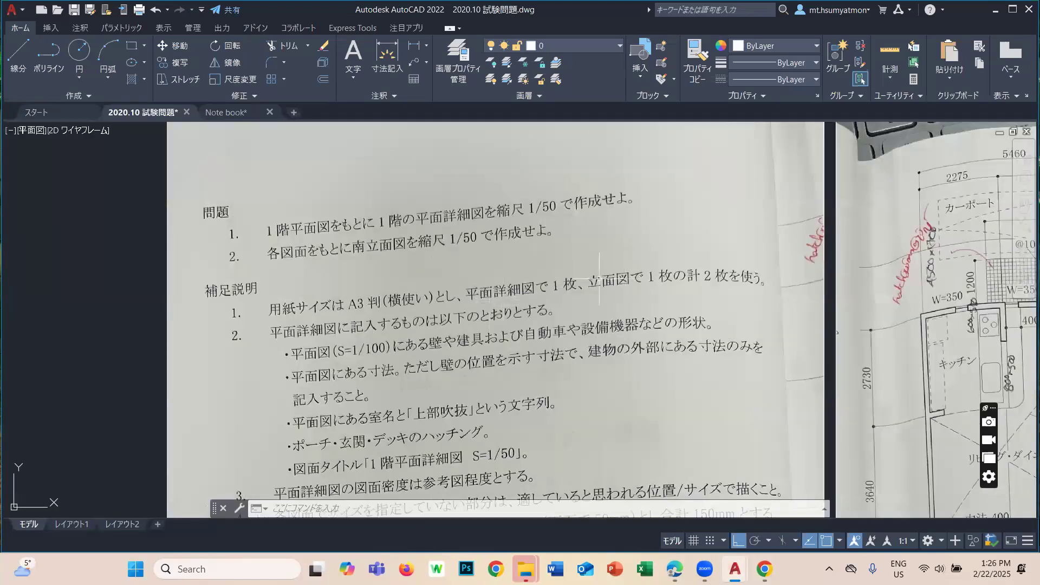
{"action": "scroll", "coordinate": [531, 274], "scroll_direction": "down", "scroll_amount": 4}
{"action": "middle_click_drag", "start_coordinate": [528, 273], "coordinate": [276, 186]}
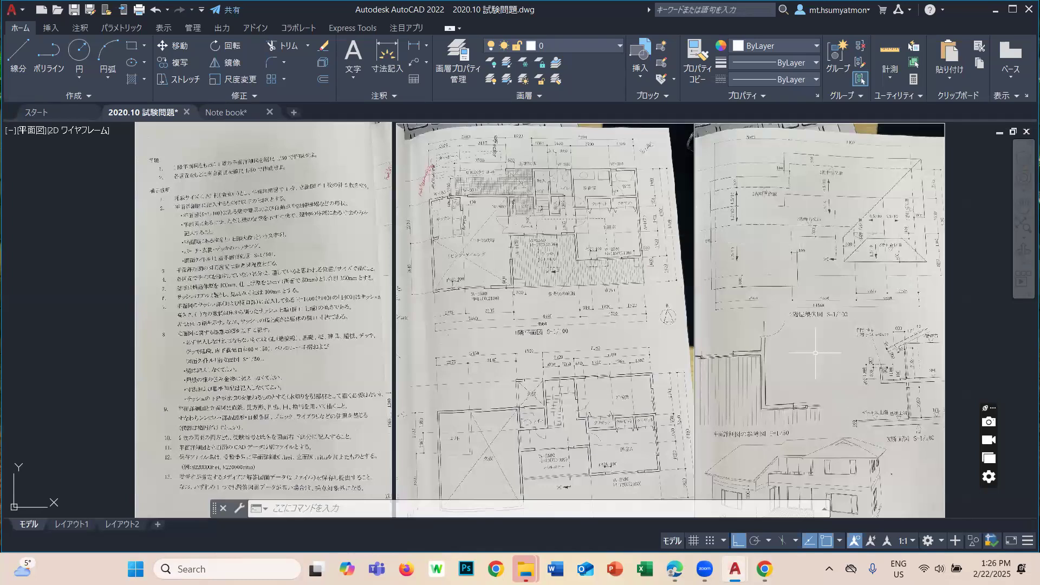
{"action": "scroll", "coordinate": [815, 353], "scroll_direction": "down", "scroll_amount": 3}
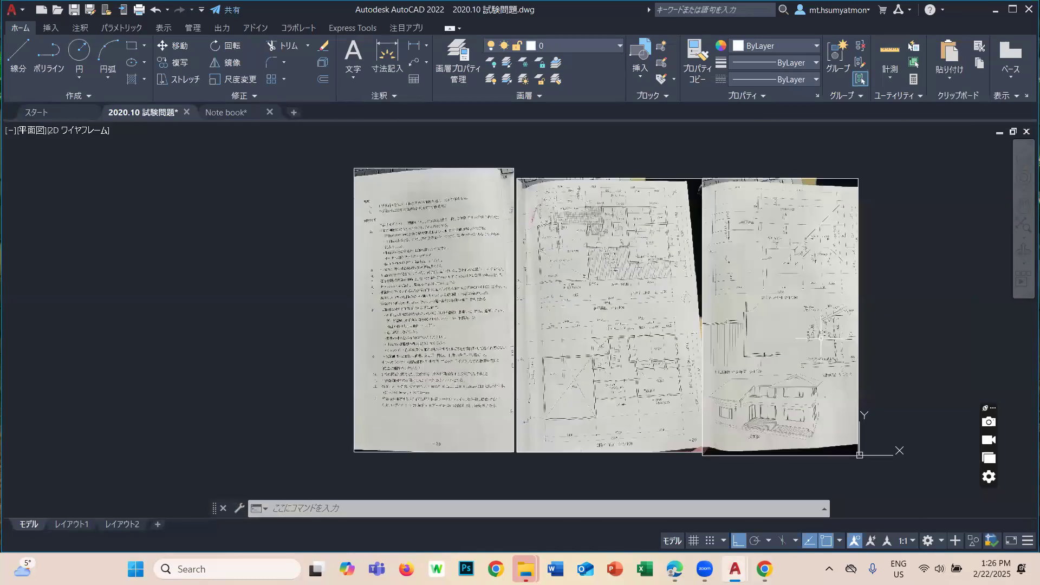
{"action": "scroll", "coordinate": [754, 279], "scroll_direction": "up", "scroll_amount": 2}
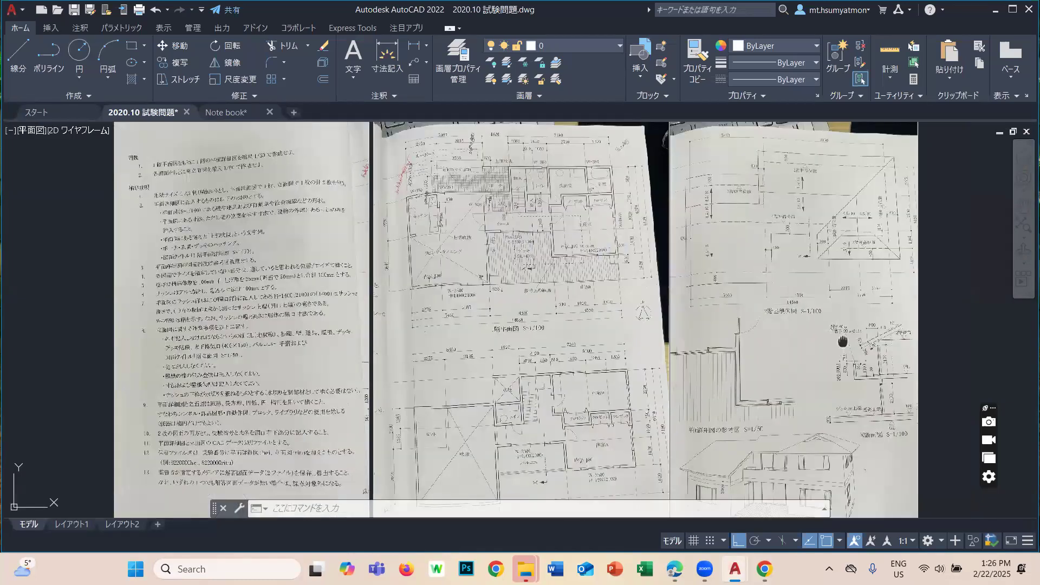
{"action": "middle_click_drag", "start_coordinate": [769, 284], "coordinate": [731, 227]}
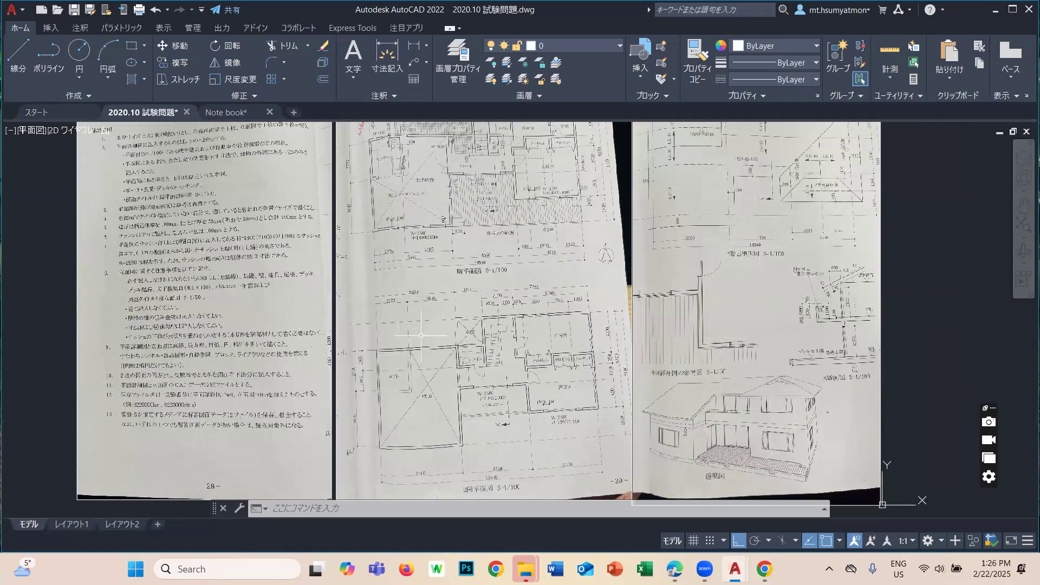
{"action": "middle_click_drag", "start_coordinate": [383, 257], "coordinate": [536, 290]}
{"action": "scroll", "coordinate": [285, 232], "scroll_direction": "up", "scroll_amount": 4}
{"action": "middle_click_drag", "start_coordinate": [289, 230], "coordinate": [310, 393]}
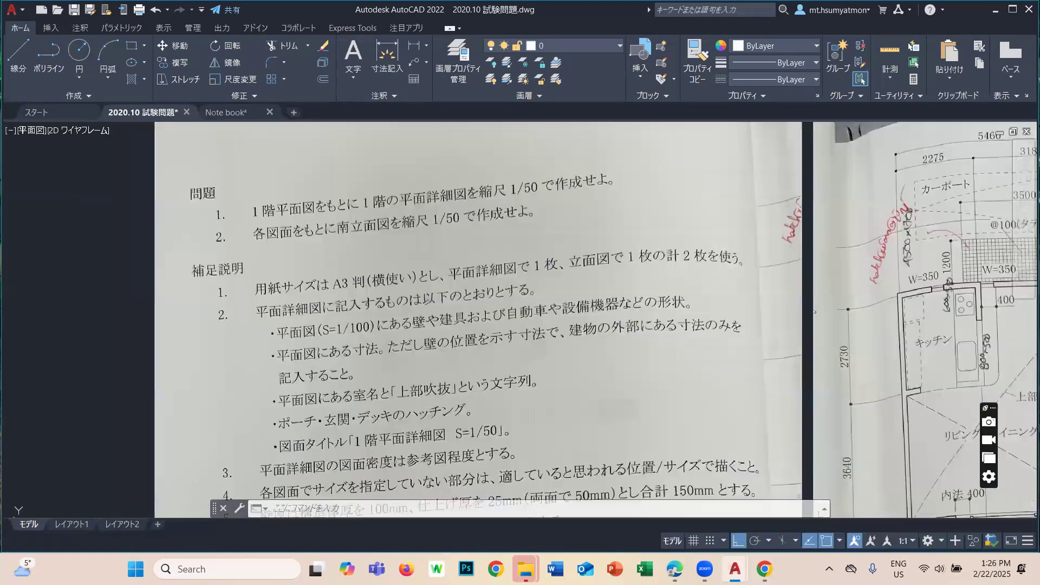
{"action": "scroll", "coordinate": [611, 262], "scroll_direction": "up", "scroll_amount": 2}
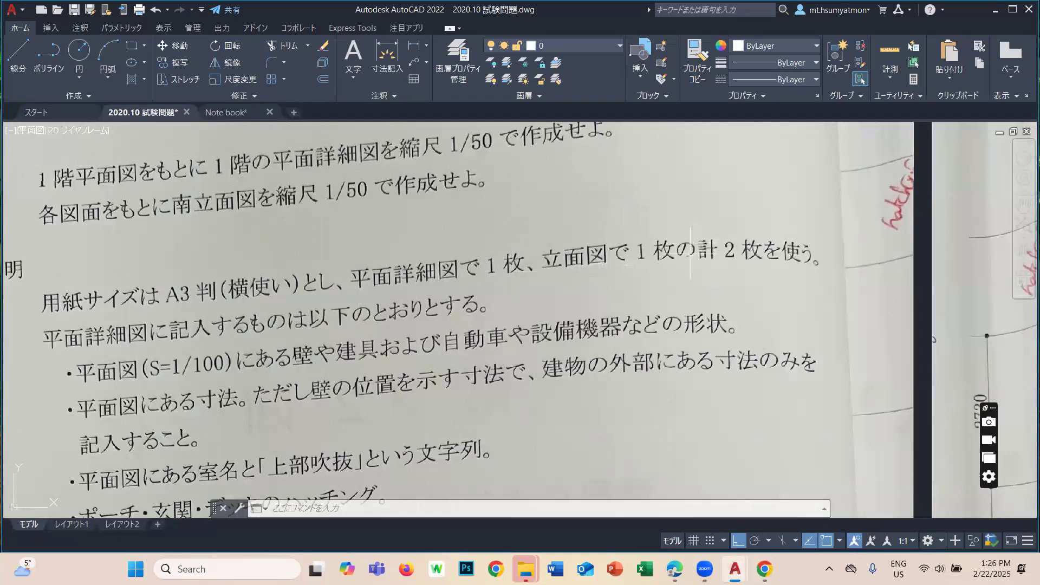
{"action": "middle_click_drag", "start_coordinate": [295, 302], "coordinate": [363, 291]}
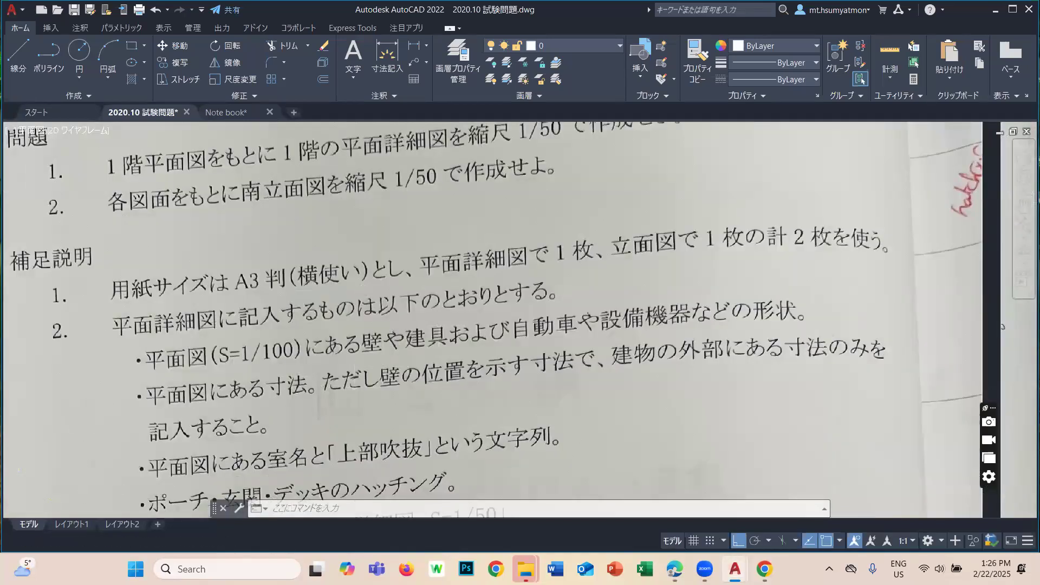
{"action": "scroll", "coordinate": [416, 265], "scroll_direction": "down", "scroll_amount": 3}
{"action": "scroll", "coordinate": [521, 239], "scroll_direction": "up", "scroll_amount": 2}
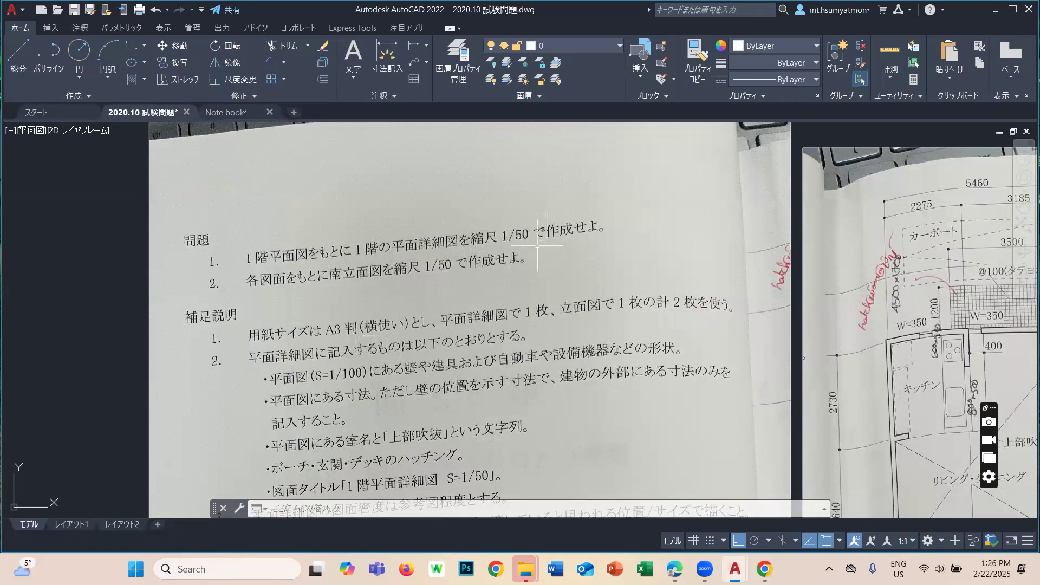
Delete the leftover objects in model space outside the three reference page images.
{"action": "scroll", "coordinate": [498, 257], "scroll_direction": "down", "scroll_amount": 4}
{"action": "middle_click_drag", "start_coordinate": [948, 295], "coordinate": [415, 311]}
{"action": "scroll", "coordinate": [516, 315], "scroll_direction": "down", "scroll_amount": 4}
{"action": "mouse_move", "coordinate": [729, 347]}
{"action": "middle_mouse_down"}
{"action": "mouse_move", "coordinate": [459, 294]}
{"action": "mouse_move", "coordinate": [467, 328]}
{"action": "mouse_move", "coordinate": [575, 376]}
{"action": "middle_mouse_up"}
{"action": "scroll", "coordinate": [458, 295], "scroll_direction": "down", "scroll_amount": 5}
{"action": "left_click", "coordinate": [575, 384]}
{"action": "left_click", "coordinate": [448, 272]}
{"action": "key", "text": "Delete"}
Move all three reference page images together to the left, clear of the drawing origin.
{"action": "scroll", "coordinate": [435, 319], "scroll_direction": "up", "scroll_amount": 2}
{"action": "scroll", "coordinate": [435, 318], "scroll_direction": "up", "scroll_amount": 6}
{"action": "middle_click_drag", "start_coordinate": [413, 318], "coordinate": [680, 396]}
{"action": "type", "text": "m"}
{"action": "key", "text": "space"}
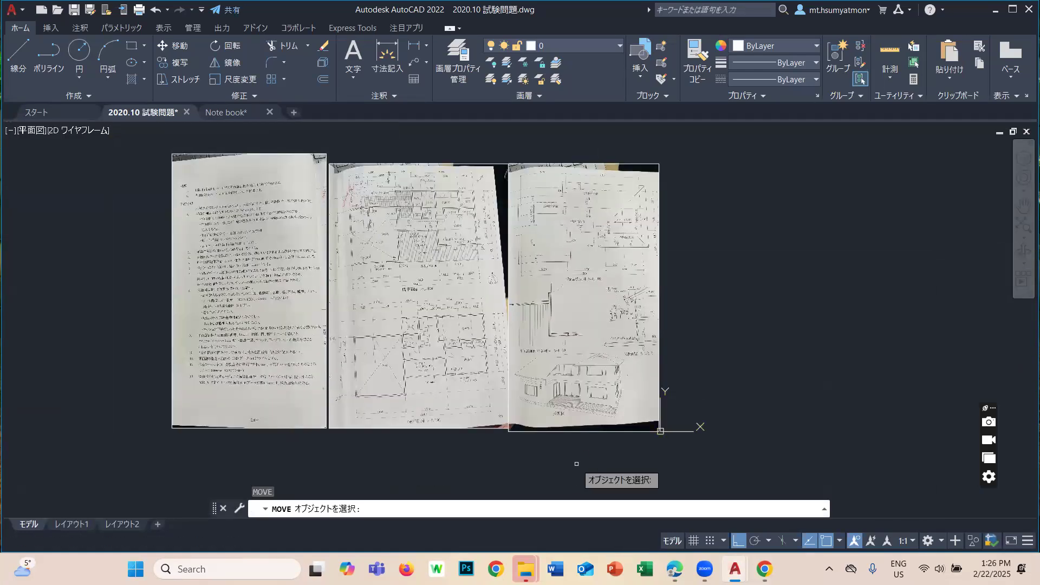
{"action": "left_click", "coordinate": [576, 464]}
{"action": "left_click", "coordinate": [401, 325]}
{"action": "scroll", "coordinate": [447, 312], "scroll_direction": "down", "scroll_amount": 2}
{"action": "left_click", "coordinate": [458, 423]}
{"action": "left_click", "coordinate": [349, 325]}
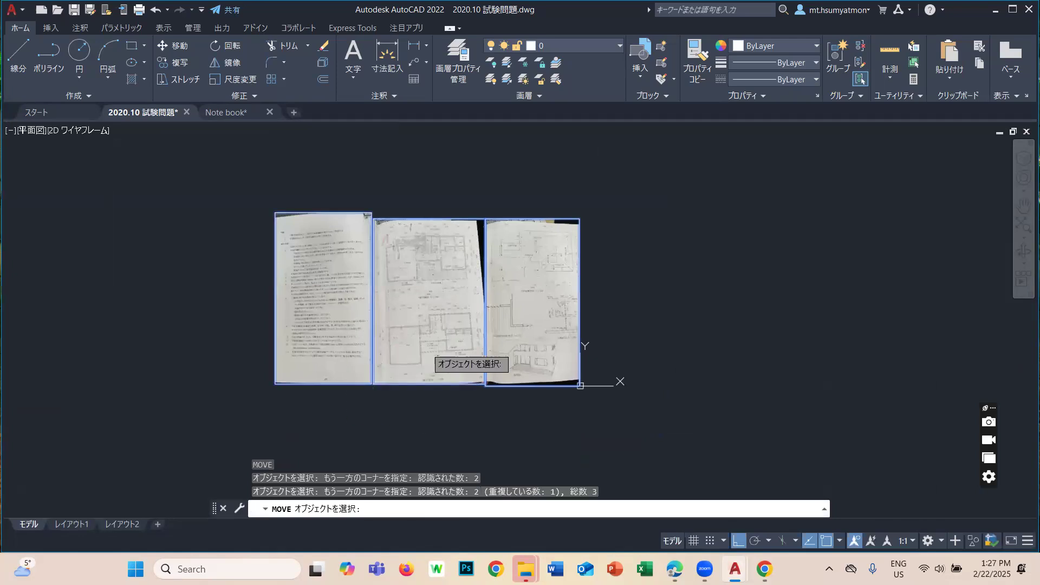
{"action": "key", "text": "space"}
{"action": "left_click", "coordinate": [462, 340]}
{"action": "left_click", "coordinate": [274, 384]}
Make A01_図面範囲 the current layer for working near the drawing origin.
{"action": "scroll", "coordinate": [587, 377], "scroll_direction": "up", "scroll_amount": 2}
{"action": "middle_click_drag", "start_coordinate": [652, 369], "coordinate": [564, 275]}
{"action": "scroll", "coordinate": [502, 325], "scroll_direction": "up", "scroll_amount": 4}
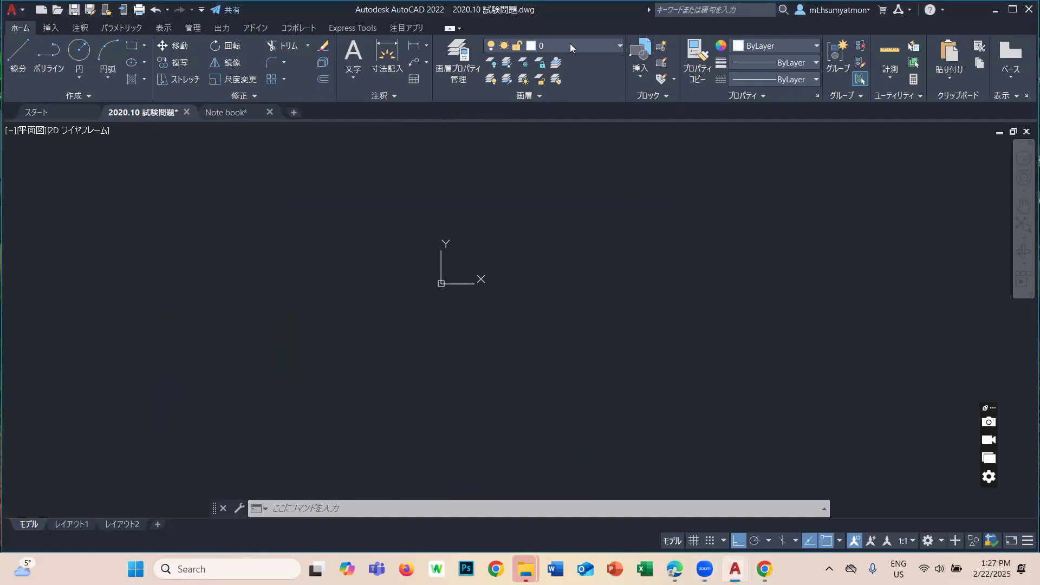
{"action": "left_click", "coordinate": [585, 46]}
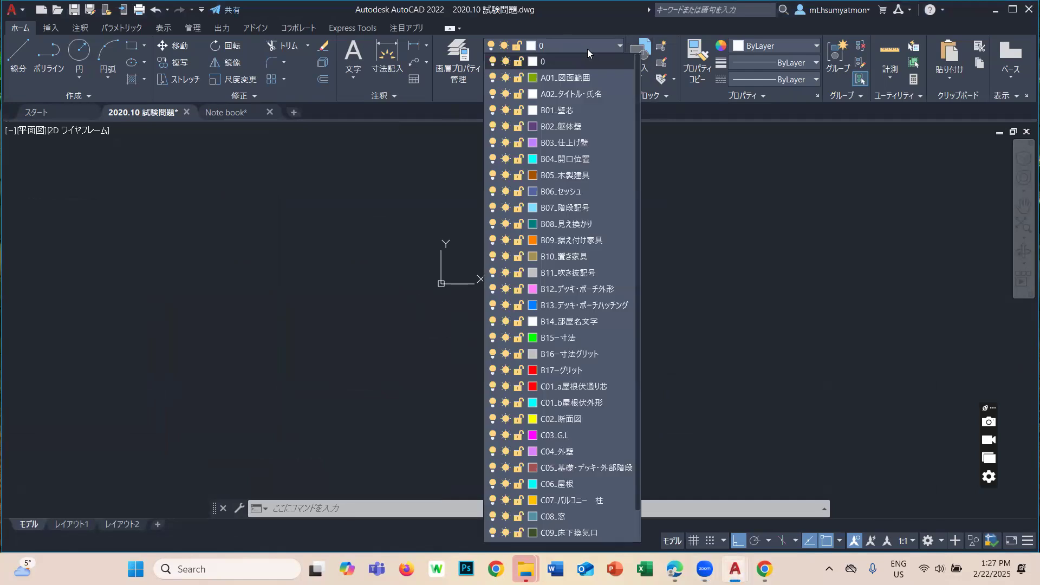
{"action": "left_click", "coordinate": [577, 78]}
{"action": "scroll", "coordinate": [574, 238], "scroll_direction": "up", "scroll_amount": 2}
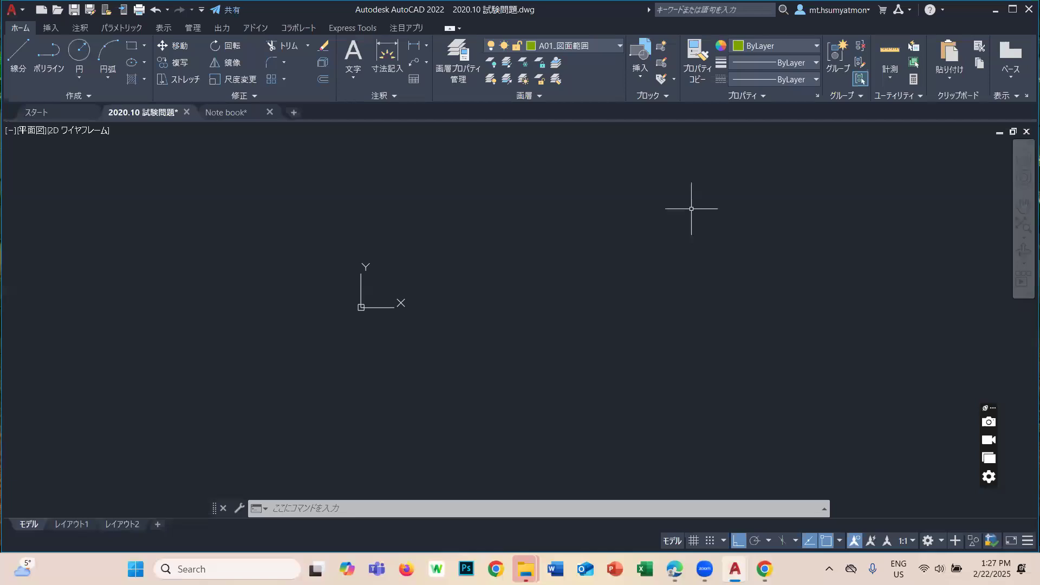
{"action": "middle_click_drag", "start_coordinate": [416, 359], "coordinate": [385, 303]}
{"action": "scroll", "coordinate": [347, 270], "scroll_direction": "up", "scroll_amount": 5}
{"action": "scroll", "coordinate": [295, 365], "scroll_direction": "up", "scroll_amount": 4}
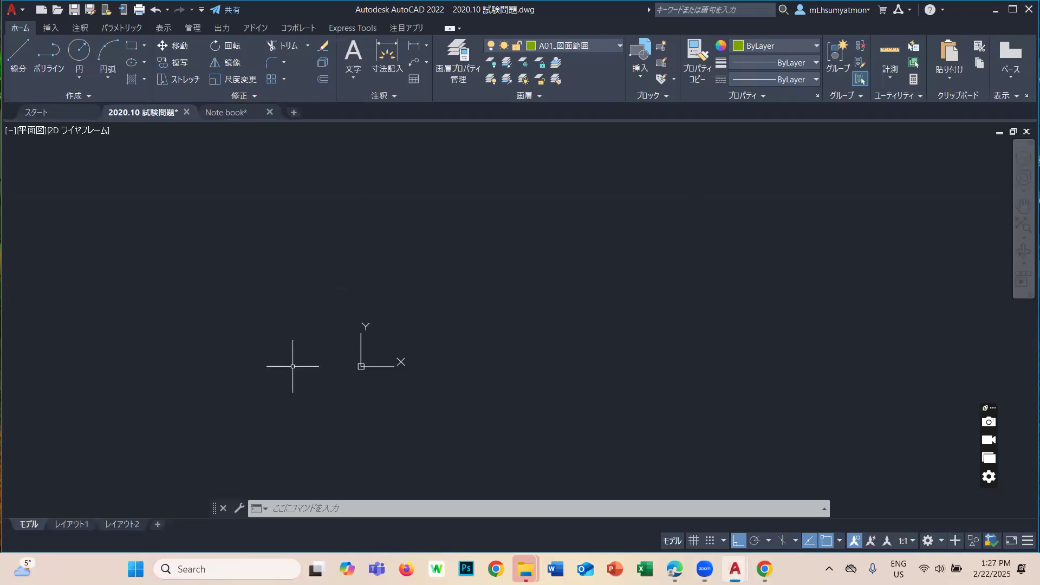
{"action": "scroll", "coordinate": [381, 375], "scroll_direction": "up", "scroll_amount": 3}
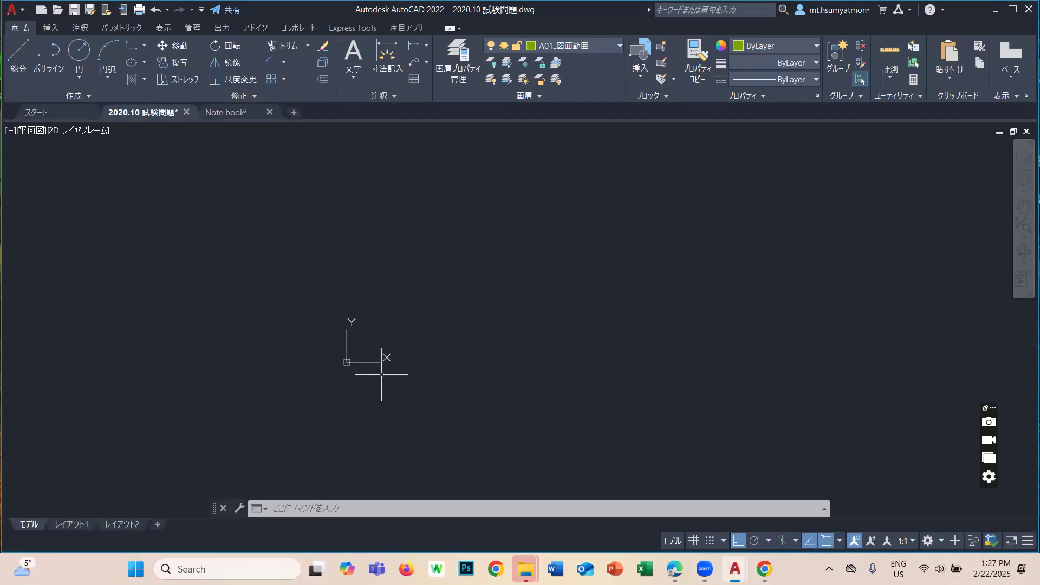
{"action": "scroll", "coordinate": [378, 362], "scroll_direction": "up", "scroll_amount": 2}
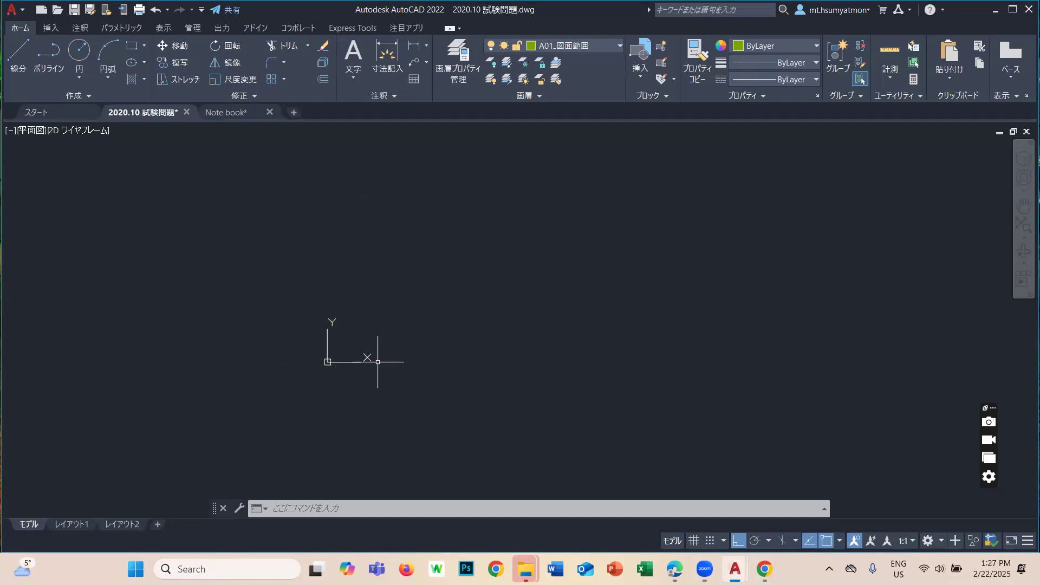
Browse the available plotters and standard paper sizes in the model's plot settings.
{"action": "key", "text": "ctrl+p"}
{"action": "left_click", "coordinate": [629, 320]}
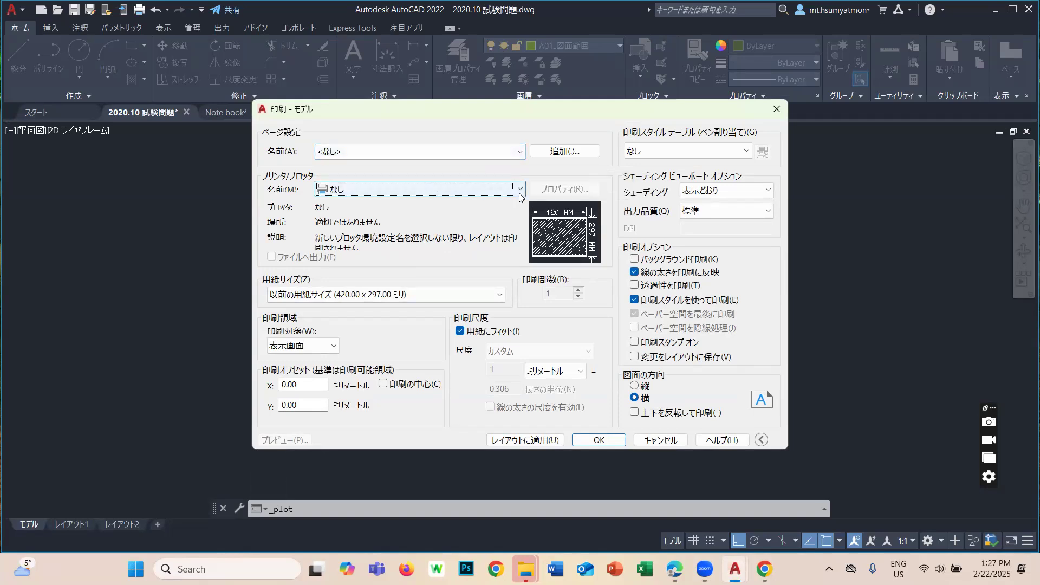
{"action": "left_click", "coordinate": [519, 191]}
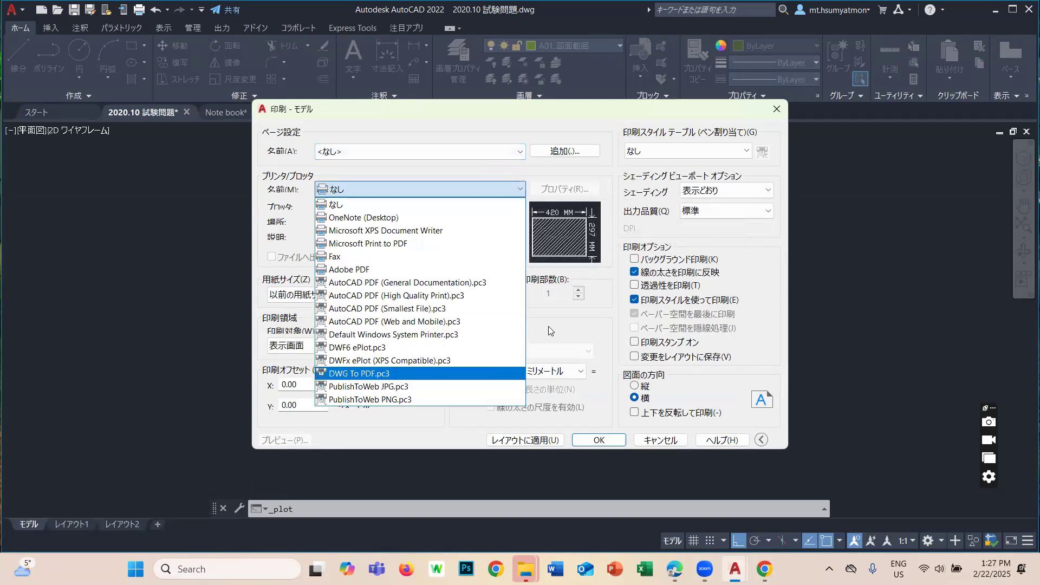
{"action": "left_click", "coordinate": [483, 205]}
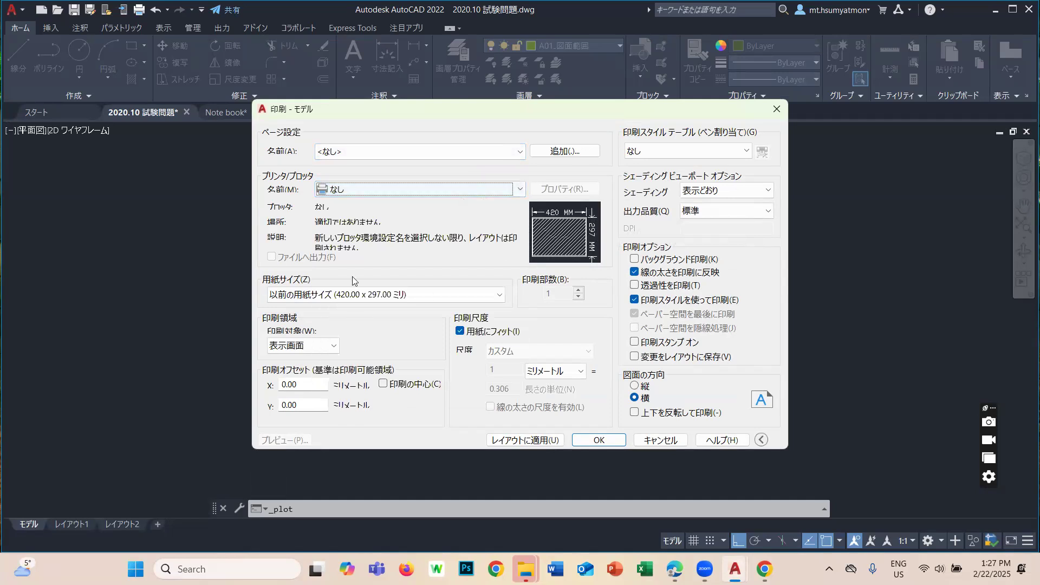
{"action": "left_click", "coordinate": [418, 297]}
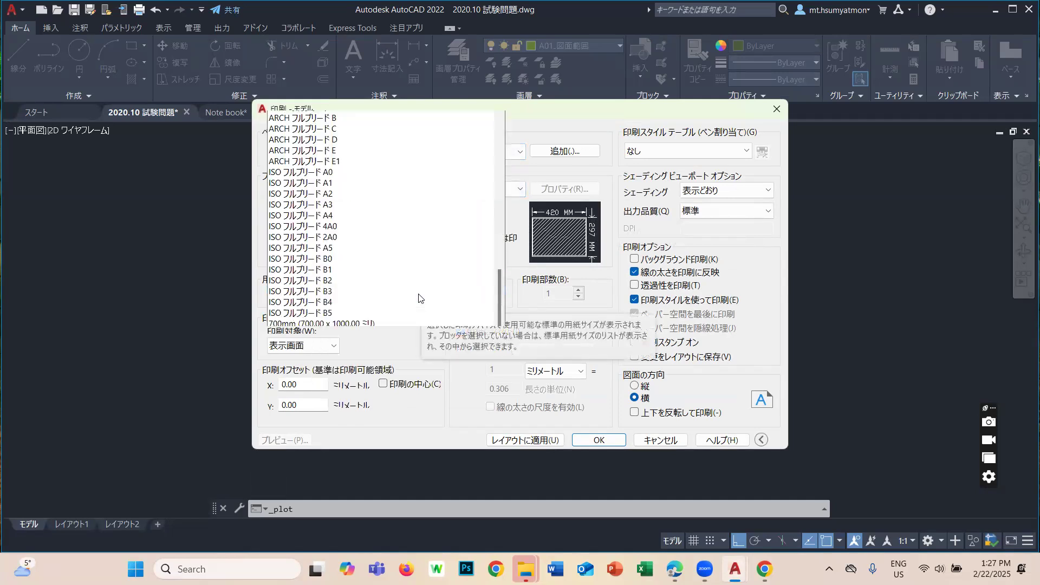
{"action": "scroll", "coordinate": [405, 180], "scroll_direction": "up", "scroll_amount": 10}
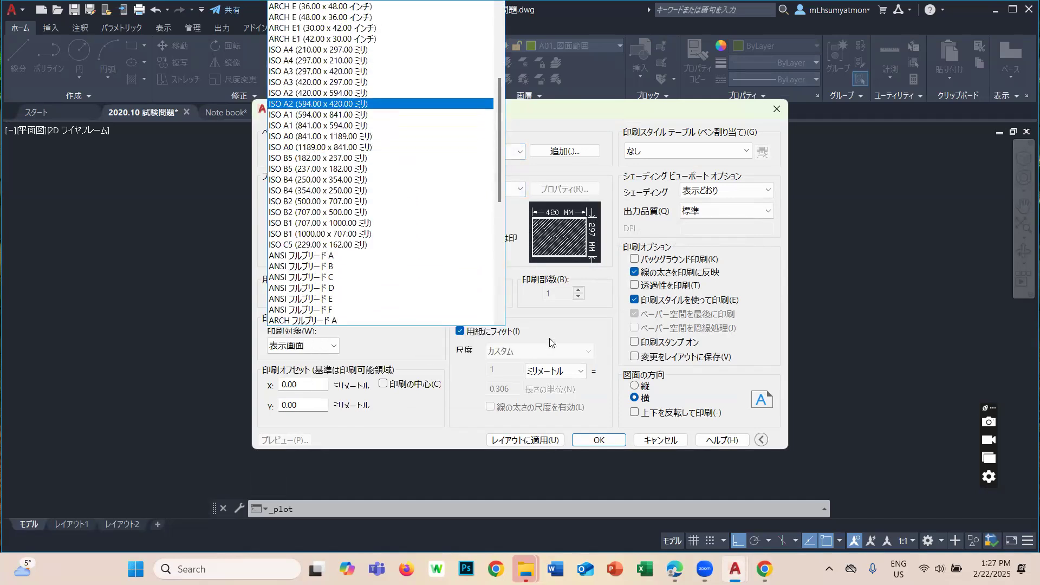
{"action": "left_click", "coordinate": [478, 299]}
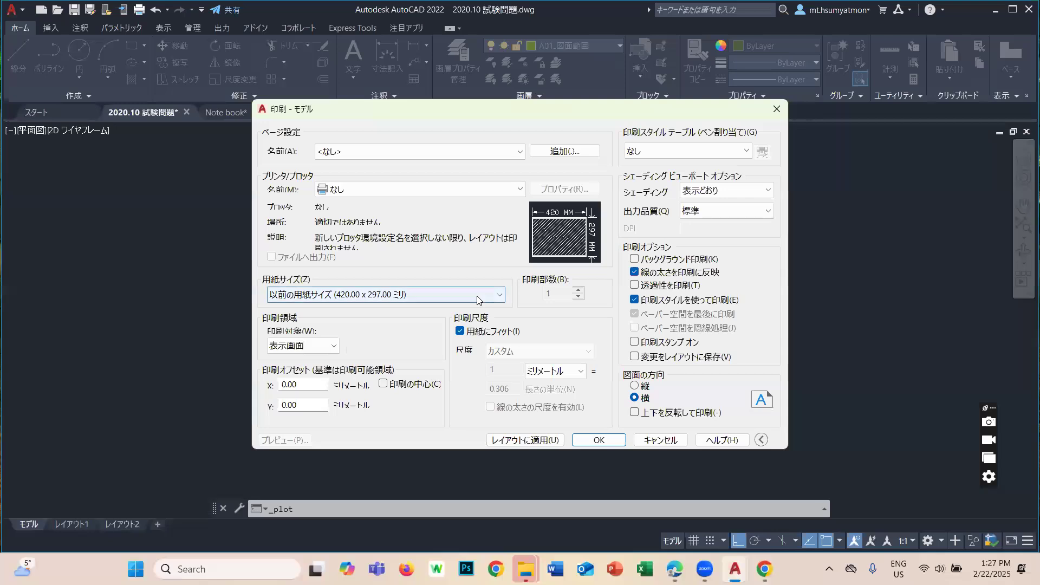
Look up the landscape ISO A3 sheet dimensions in the paper size list and close the plot settings without printing.
{"action": "left_click", "coordinate": [297, 295]}
{"action": "scroll", "coordinate": [351, 157], "scroll_direction": "up", "scroll_amount": 2}
{"action": "scroll", "coordinate": [351, 157], "scroll_direction": "up", "scroll_amount": 7}
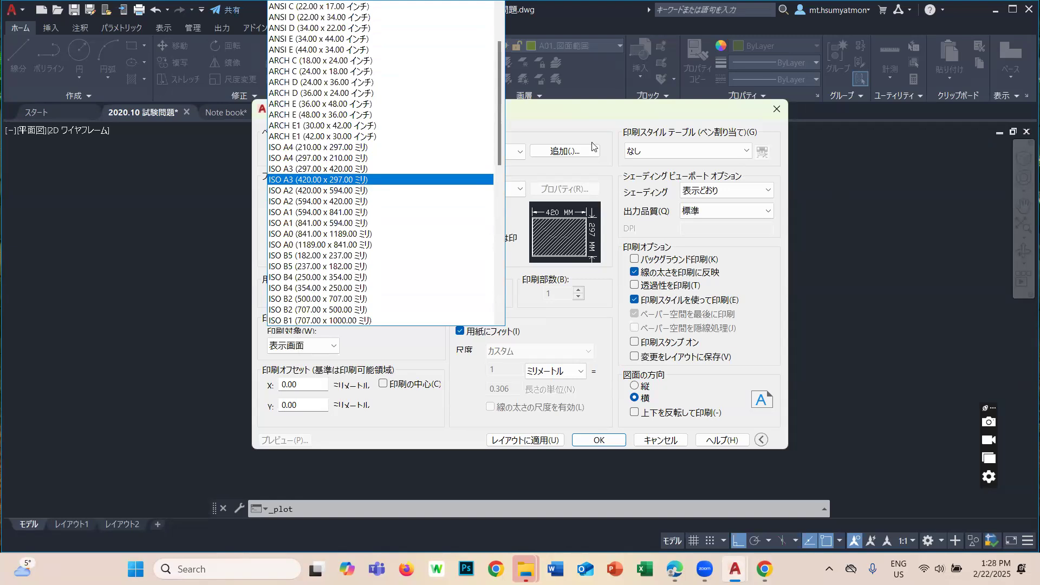
{"action": "key", "text": "Up"}
{"action": "key", "text": "Up"}
{"action": "left_click", "coordinate": [777, 111]}
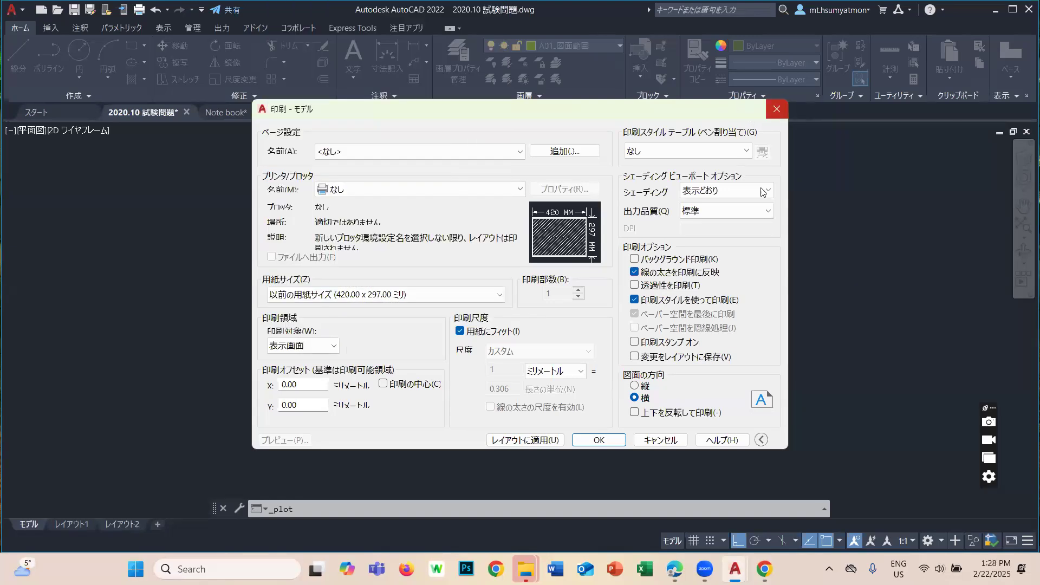
{"action": "left_click", "coordinate": [777, 112]}
{"action": "middle_click_drag", "start_coordinate": [409, 353], "coordinate": [589, 296]}
{"action": "scroll", "coordinate": [511, 304], "scroll_direction": "up", "scroll_amount": 4}
{"action": "scroll", "coordinate": [454, 314], "scroll_direction": "up", "scroll_amount": 5}
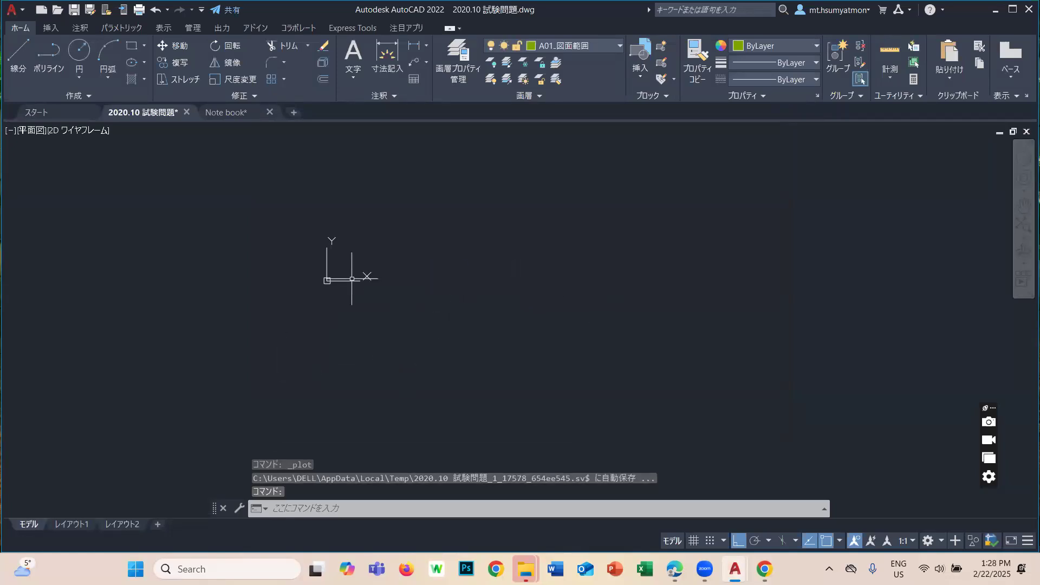
{"action": "middle_click_drag", "start_coordinate": [353, 279], "coordinate": [350, 334]}
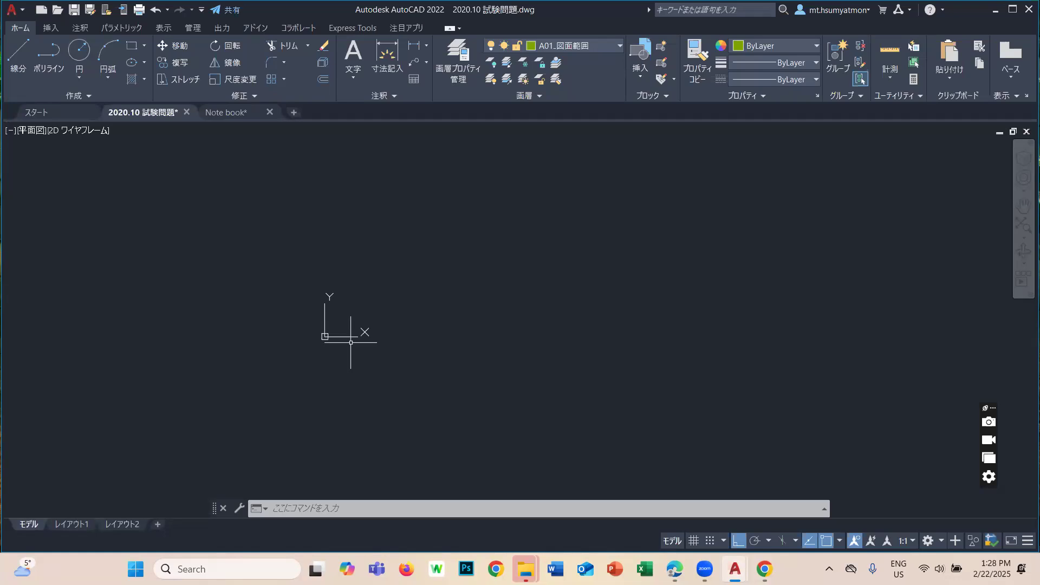
{"action": "mouse_move", "coordinate": [352, 343]}
{"action": "middle_mouse_down"}
{"action": "mouse_move", "coordinate": [535, 302]}
{"action": "mouse_move", "coordinate": [721, 344]}
{"action": "mouse_move", "coordinate": [612, 310]}
{"action": "middle_mouse_up"}
{"action": "scroll", "coordinate": [643, 318], "scroll_direction": "down", "scroll_amount": 8}
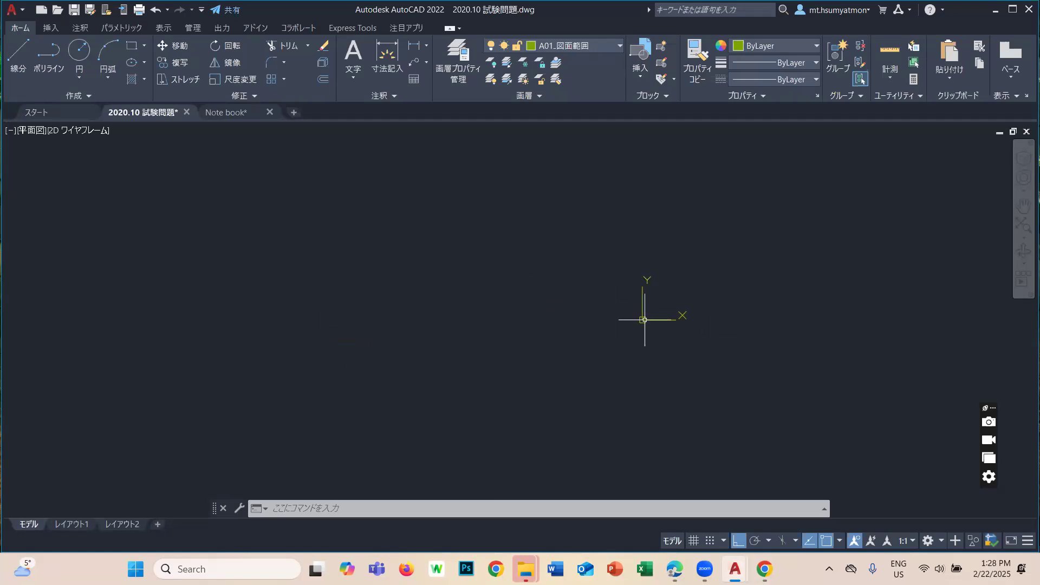
Return to the reference pages and examine the overall layout and outer dimensions of the first-floor plan (1階平面図).
{"action": "middle_click_drag", "start_coordinate": [274, 208], "coordinate": [692, 348]}
{"action": "scroll", "coordinate": [670, 346], "scroll_direction": "up", "scroll_amount": 4}
{"action": "scroll", "coordinate": [385, 223], "scroll_direction": "up", "scroll_amount": 7}
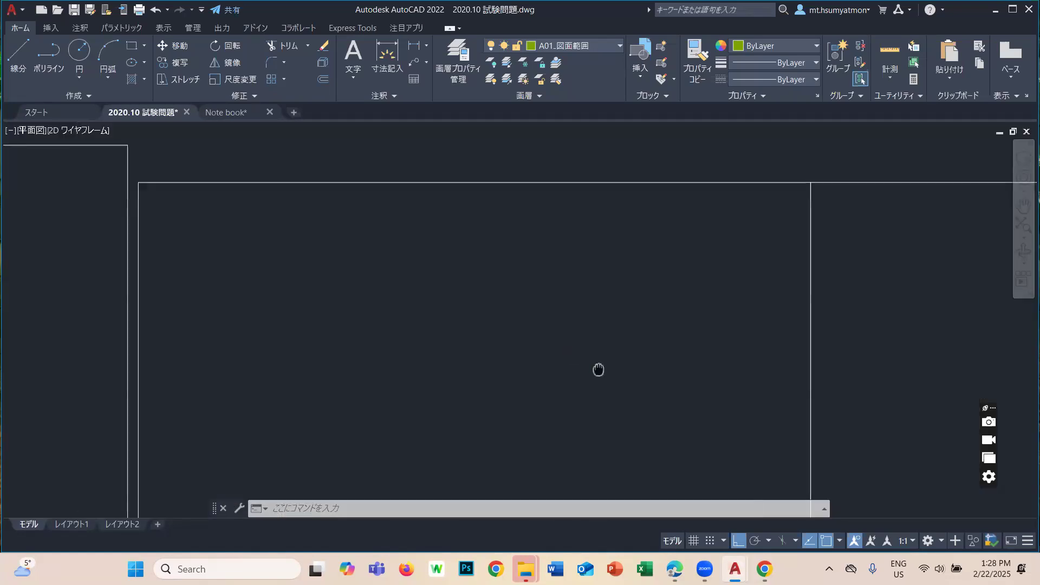
{"action": "scroll", "coordinate": [602, 265], "scroll_direction": "down", "scroll_amount": 5}
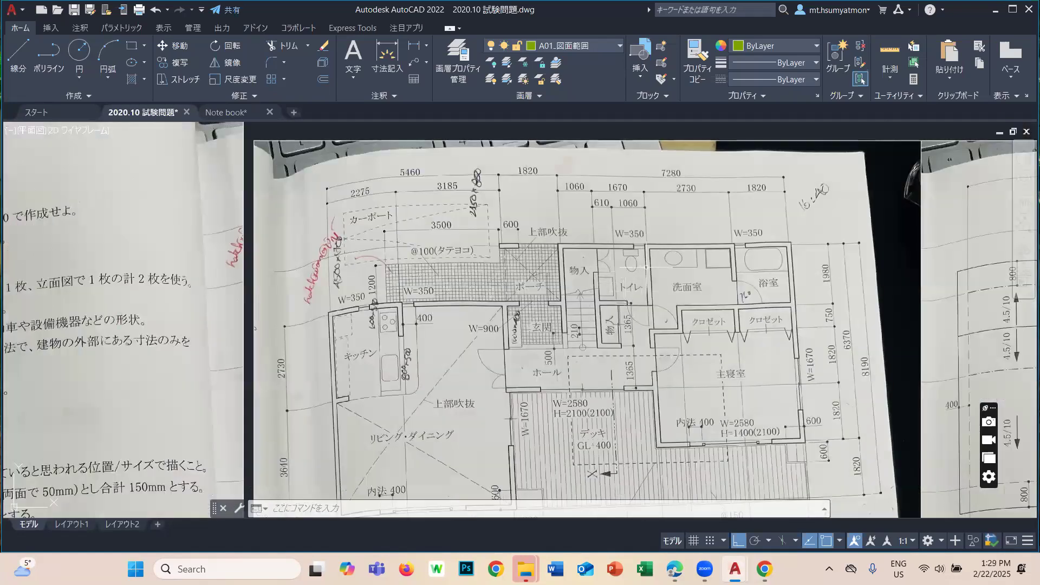
{"action": "middle_click_drag", "start_coordinate": [716, 282], "coordinate": [665, 281]}
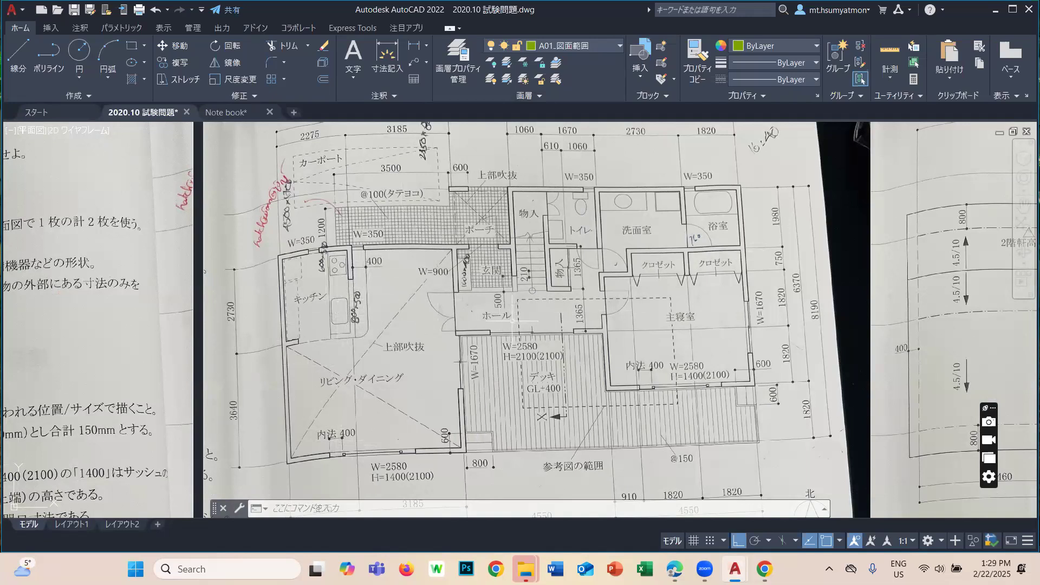
{"action": "scroll", "coordinate": [533, 245], "scroll_direction": "up", "scroll_amount": 2}
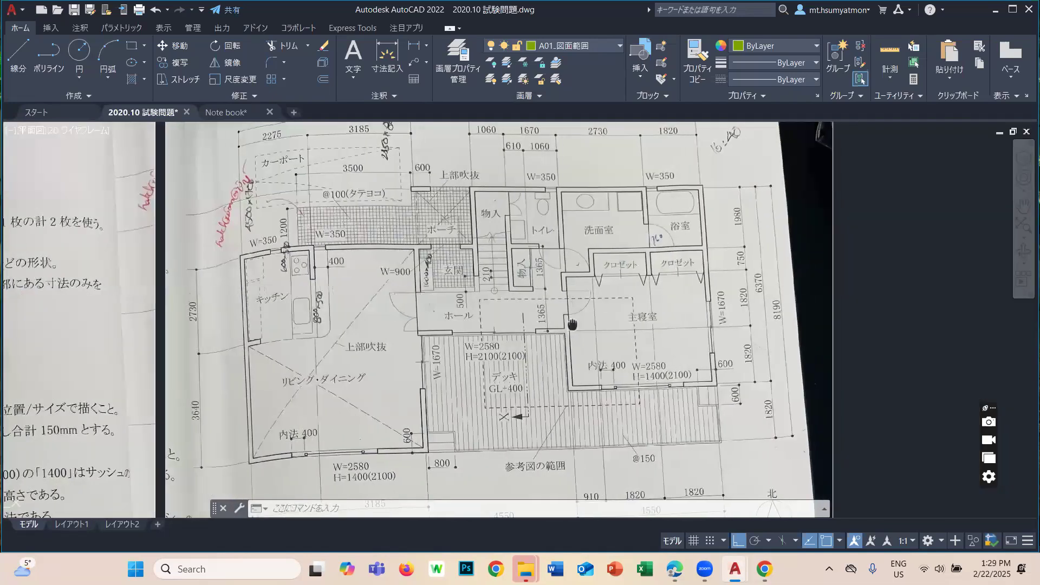
{"action": "scroll", "coordinate": [534, 245], "scroll_direction": "down", "scroll_amount": 5}
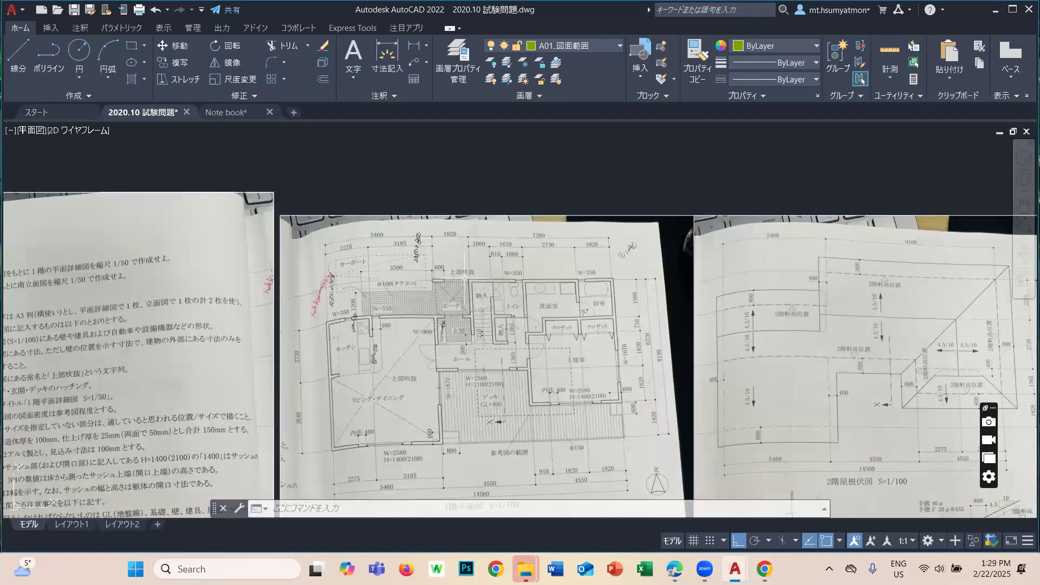
{"action": "scroll", "coordinate": [428, 346], "scroll_direction": "up", "scroll_amount": 4}
{"action": "scroll", "coordinate": [428, 347], "scroll_direction": "down", "scroll_amount": 6}
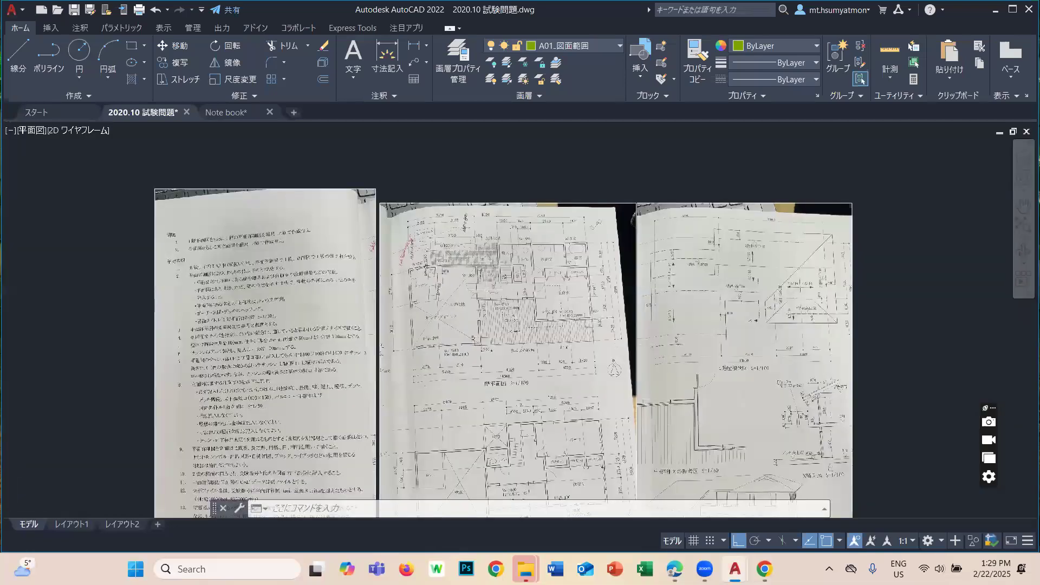
Read the first-floor plan closely, covering the south-side dimension chains, deck, bedroom, wet rooms, closets and kitchen.
{"action": "scroll", "coordinate": [526, 321], "scroll_direction": "up", "scroll_amount": 4}
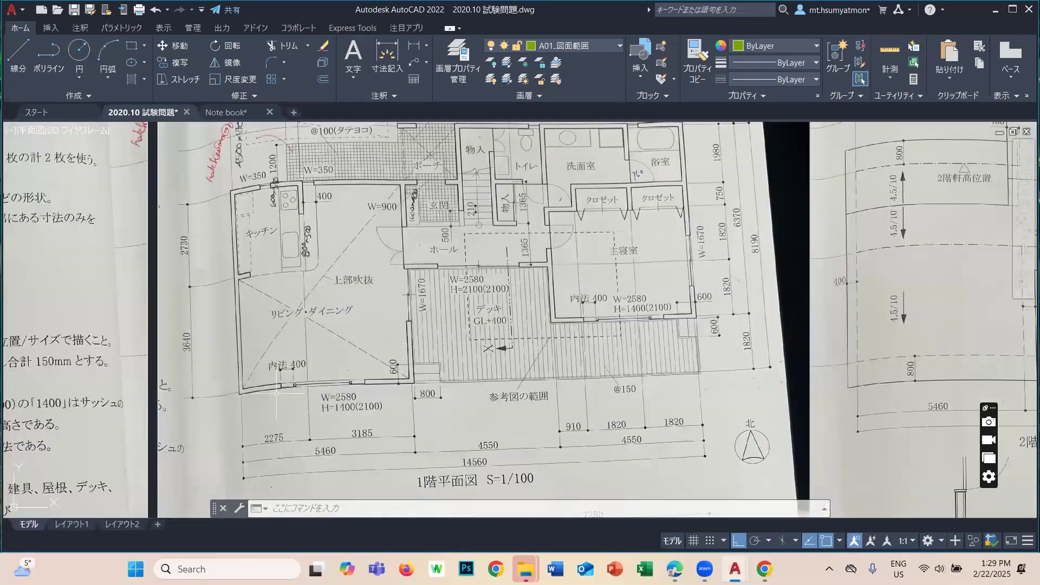
{"action": "middle_click_drag", "start_coordinate": [255, 399], "coordinate": [363, 340]}
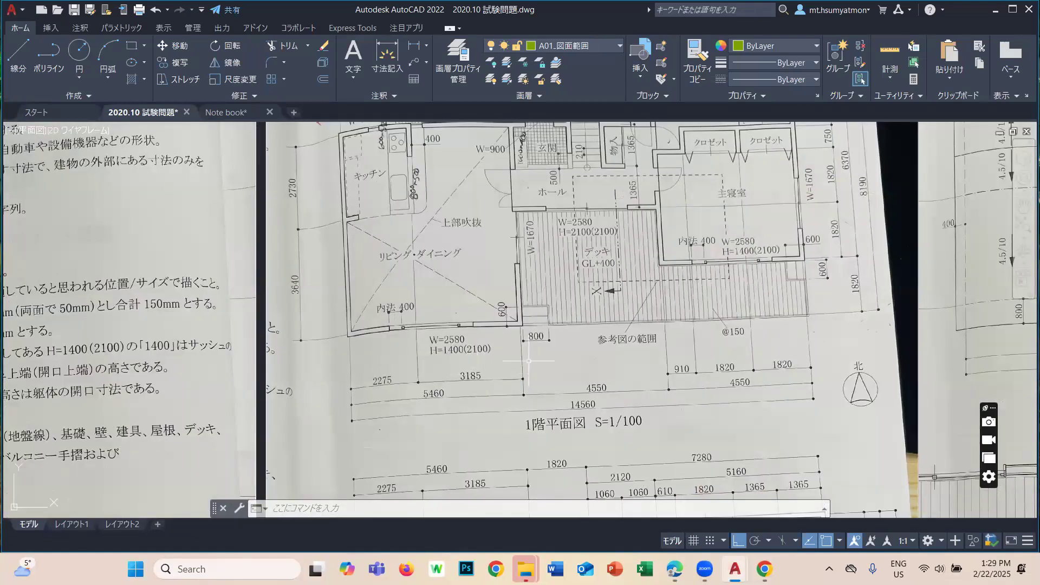
{"action": "middle_click_drag", "start_coordinate": [693, 330], "coordinate": [639, 411]}
{"action": "scroll", "coordinate": [685, 237], "scroll_direction": "up", "scroll_amount": 2}
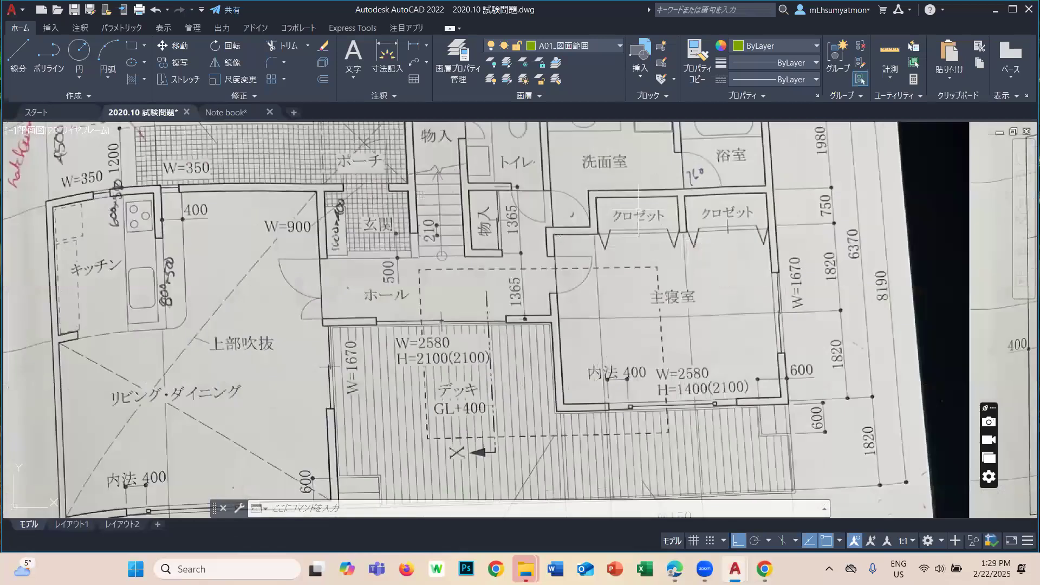
{"action": "middle_click_drag", "start_coordinate": [662, 171], "coordinate": [640, 252]}
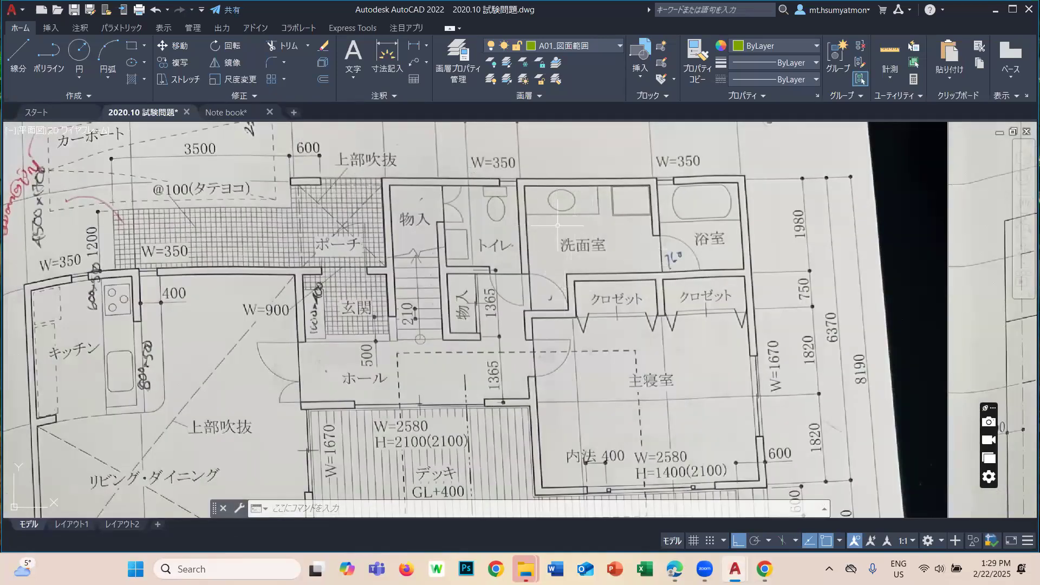
{"action": "scroll", "coordinate": [661, 242], "scroll_direction": "down", "scroll_amount": 2}
{"action": "scroll", "coordinate": [683, 222], "scroll_direction": "up", "scroll_amount": 4}
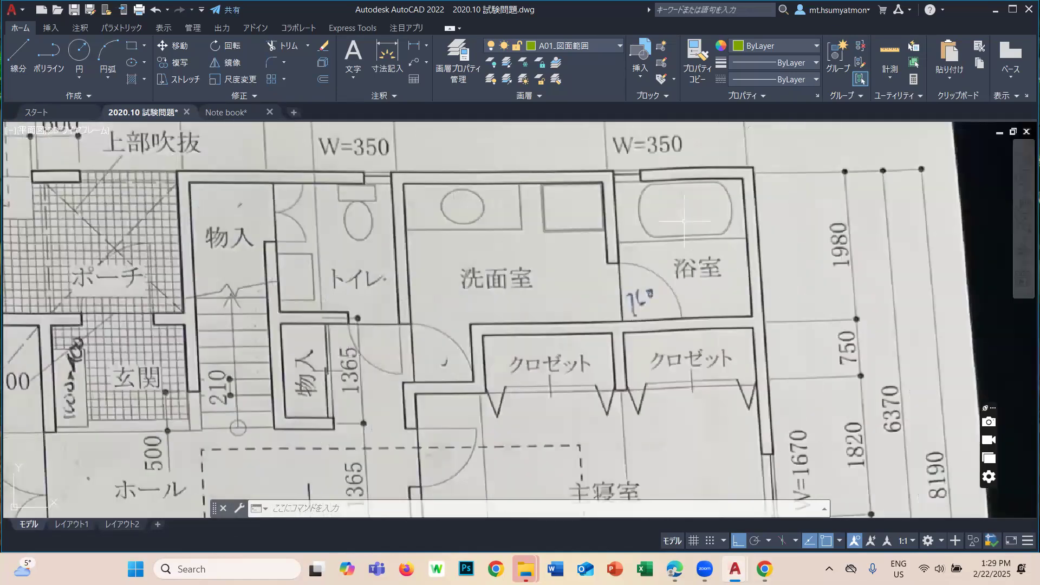
{"action": "scroll", "coordinate": [643, 230], "scroll_direction": "down", "scroll_amount": 4}
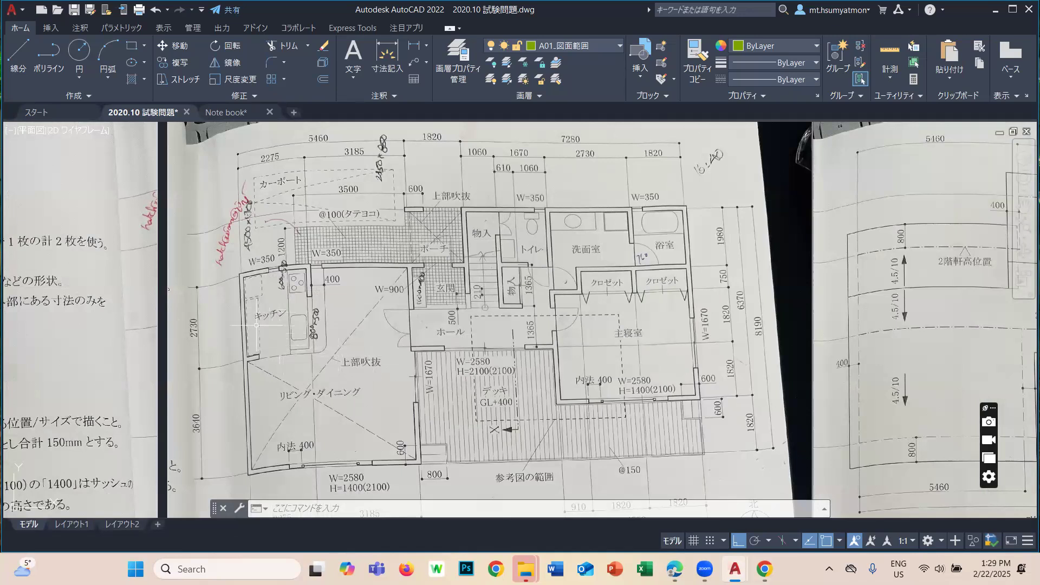
{"action": "scroll", "coordinate": [261, 321], "scroll_direction": "up", "scroll_amount": 2}
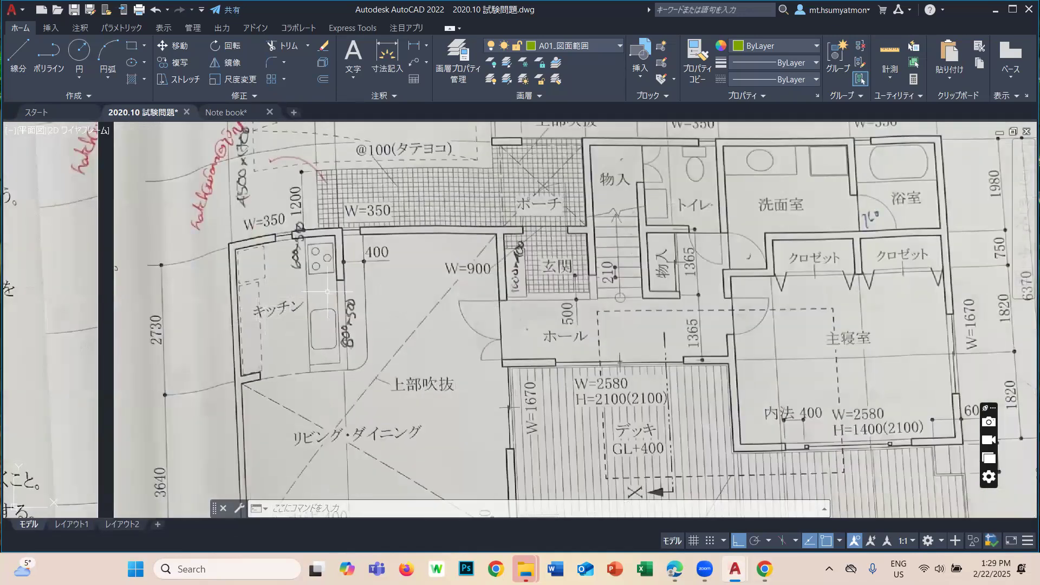
{"action": "scroll", "coordinate": [446, 282], "scroll_direction": "down", "scroll_amount": 4}
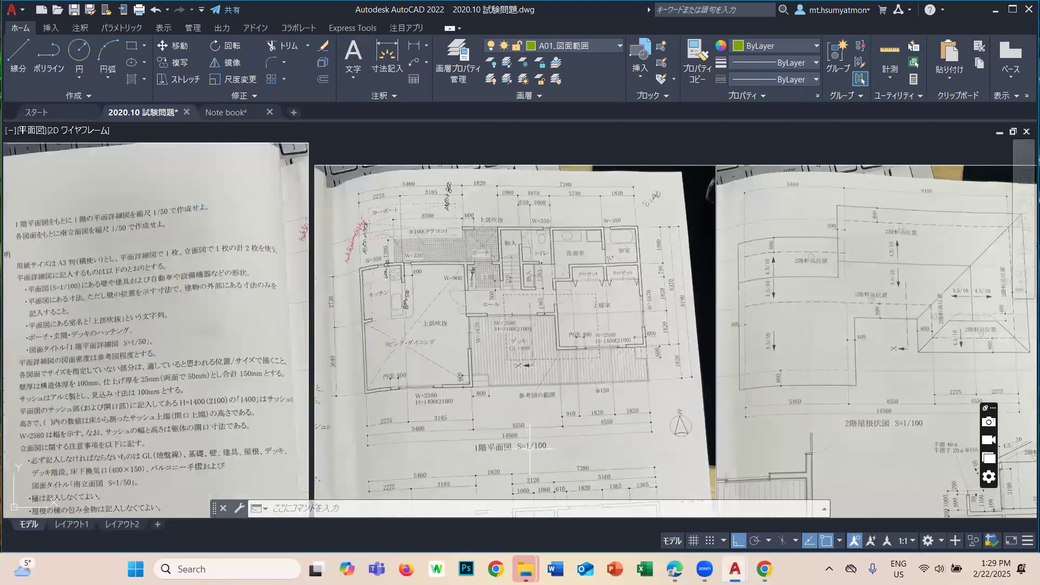
{"action": "scroll", "coordinate": [531, 449], "scroll_direction": "up", "scroll_amount": 4}
{"action": "scroll", "coordinate": [548, 325], "scroll_direction": "down", "scroll_amount": 2}
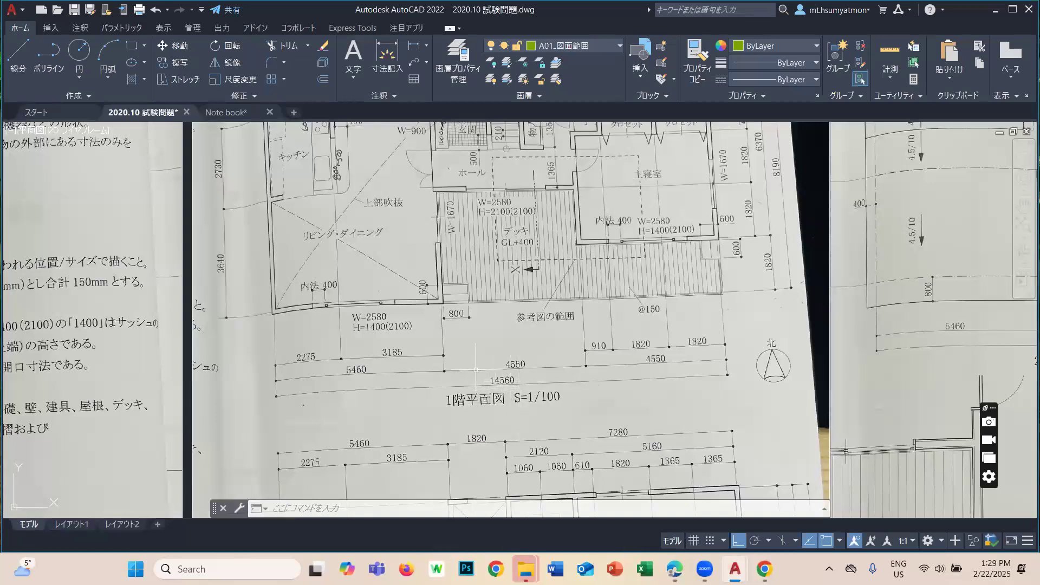
{"action": "scroll", "coordinate": [442, 389], "scroll_direction": "up", "scroll_amount": 2}
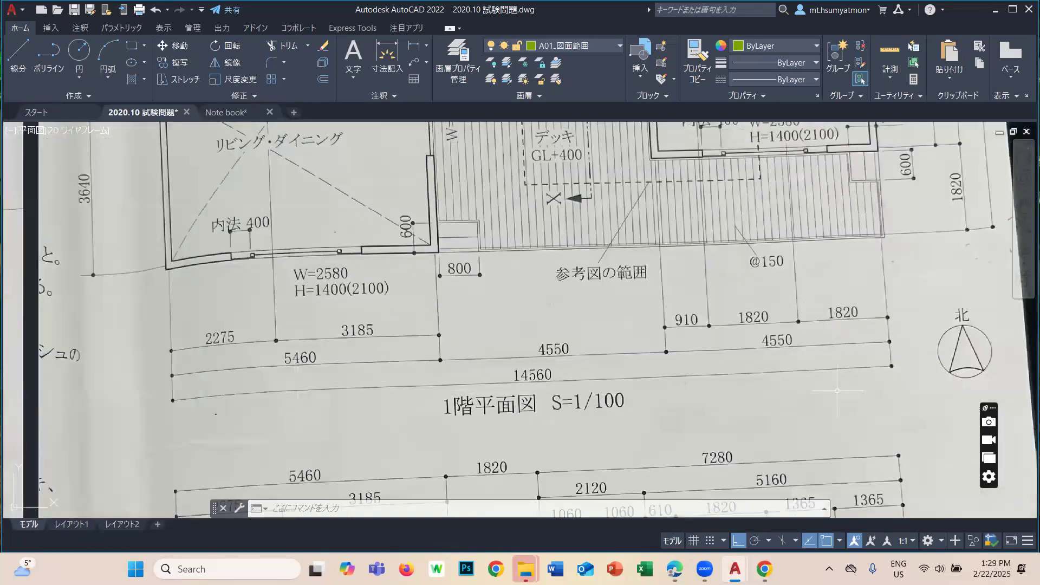
Examine the first-floor plan's kitchen, entrance, hall and living-dining area, including the south window's opening and offset dimensions.
{"action": "scroll", "coordinate": [623, 369], "scroll_direction": "down", "scroll_amount": 2}
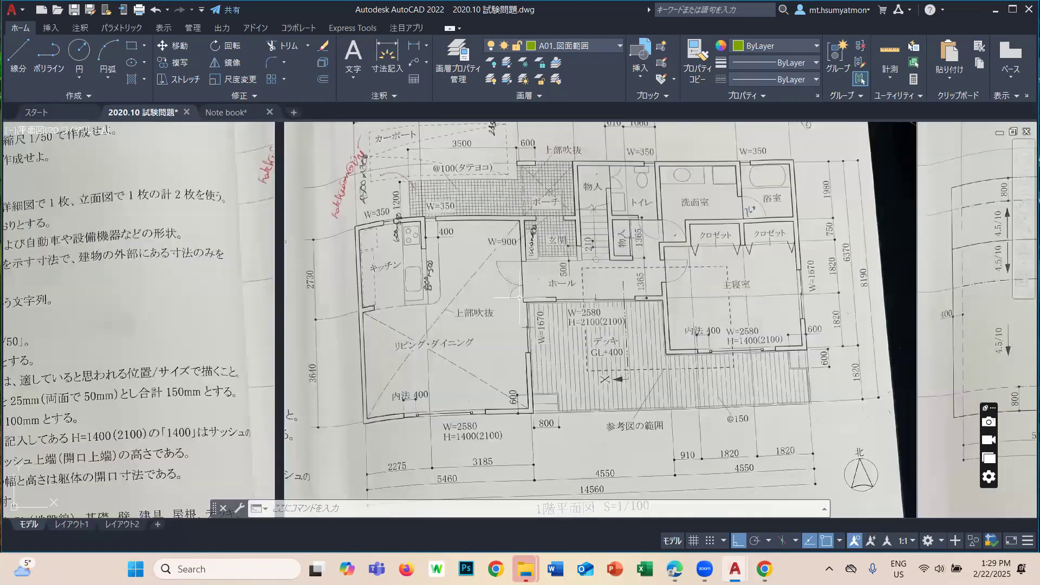
{"action": "scroll", "coordinate": [443, 231], "scroll_direction": "up", "scroll_amount": 2}
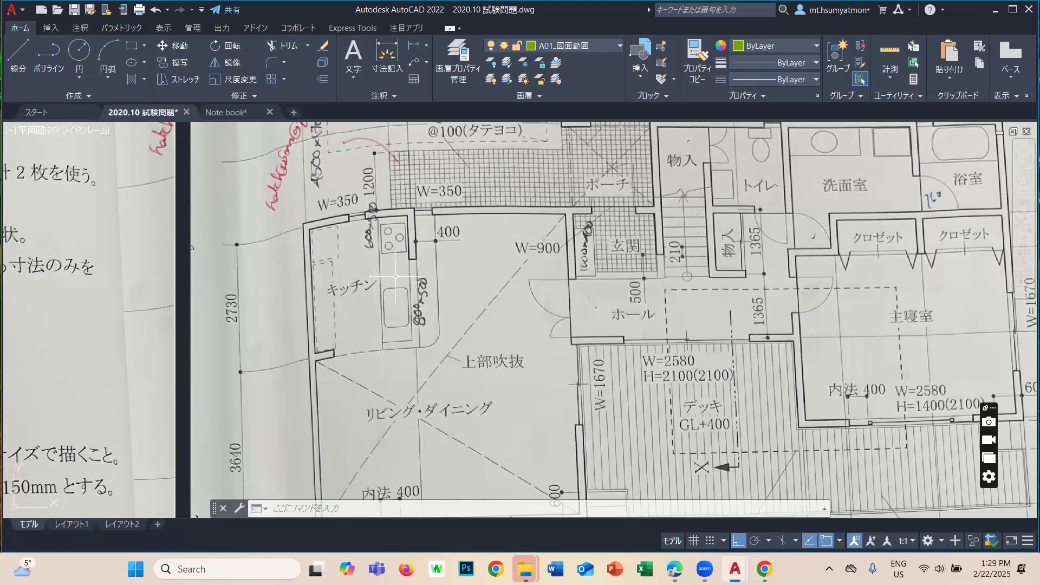
{"action": "scroll", "coordinate": [596, 248], "scroll_direction": "up", "scroll_amount": 2}
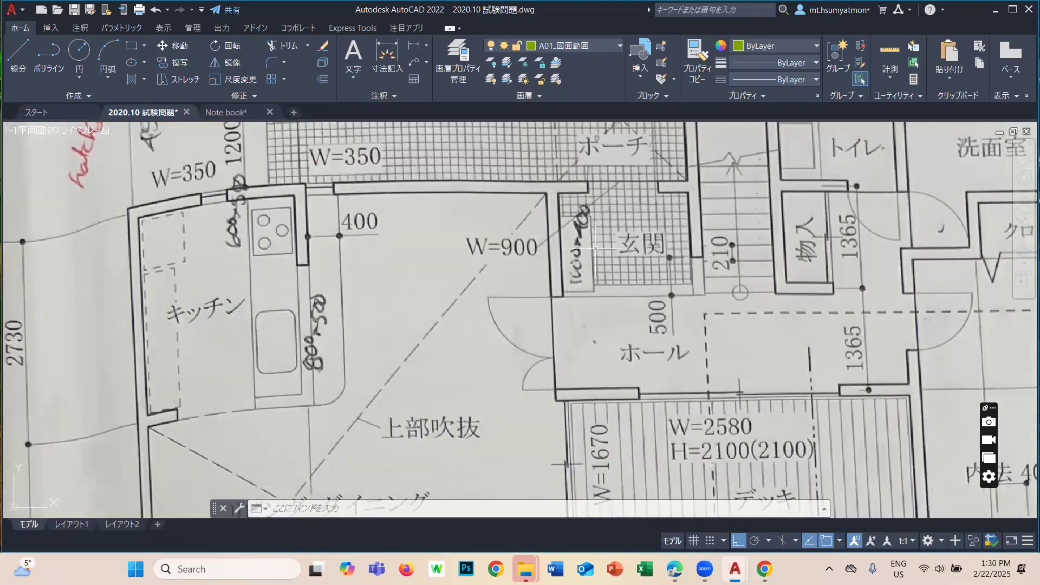
{"action": "scroll", "coordinate": [585, 253], "scroll_direction": "down", "scroll_amount": 2}
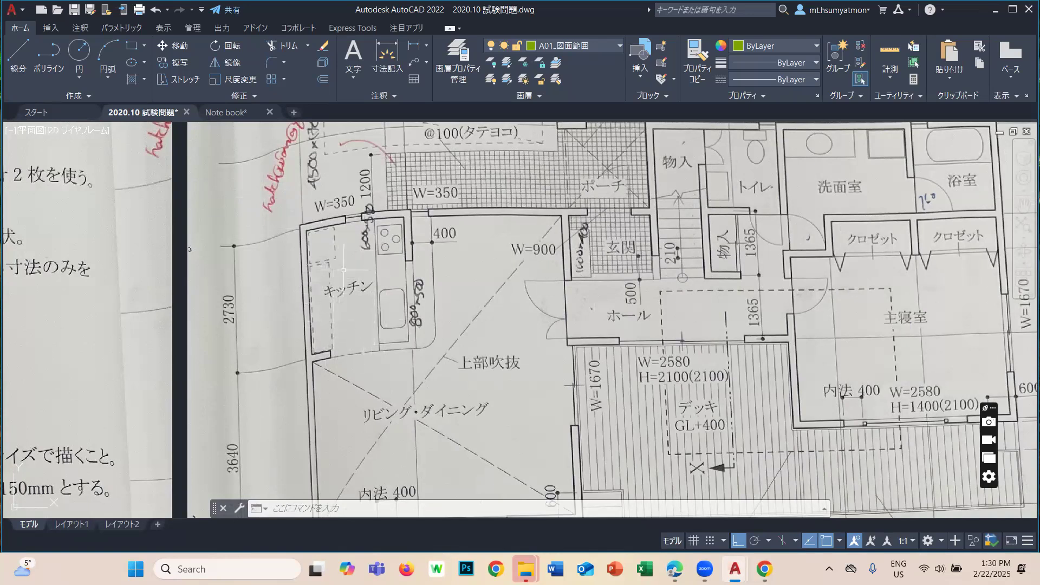
{"action": "scroll", "coordinate": [334, 265], "scroll_direction": "down", "scroll_amount": 2}
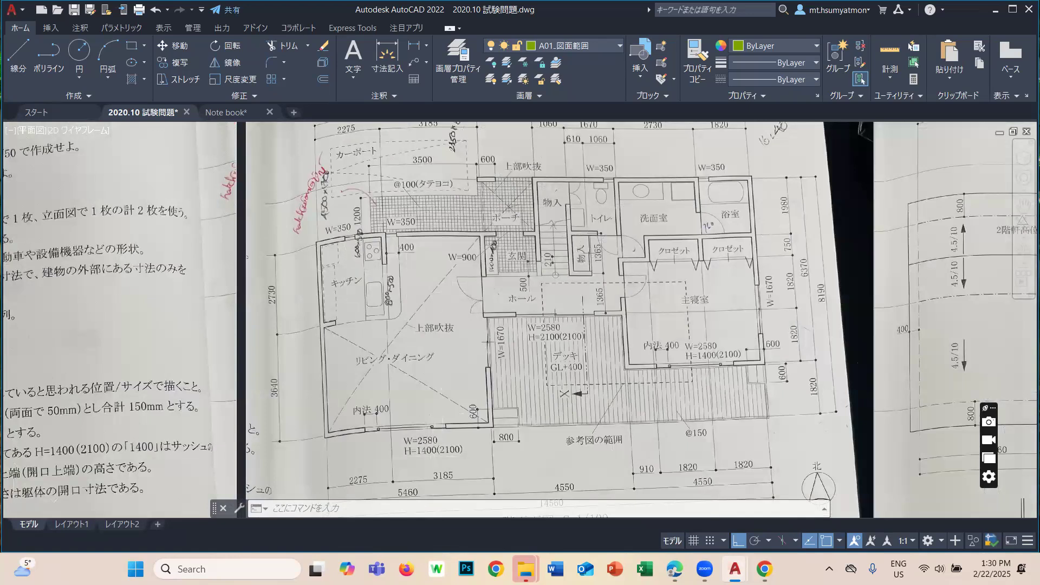
{"action": "scroll", "coordinate": [454, 425], "scroll_direction": "up", "scroll_amount": 5}
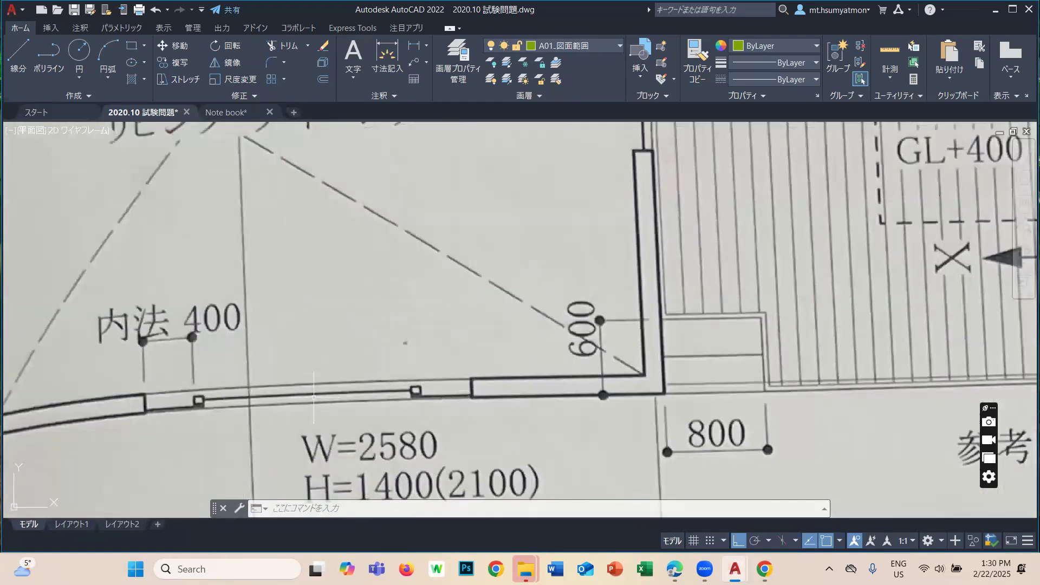
{"action": "scroll", "coordinate": [413, 368], "scroll_direction": "down", "scroll_amount": 4}
{"action": "scroll", "coordinate": [551, 371], "scroll_direction": "down", "scroll_amount": 4}
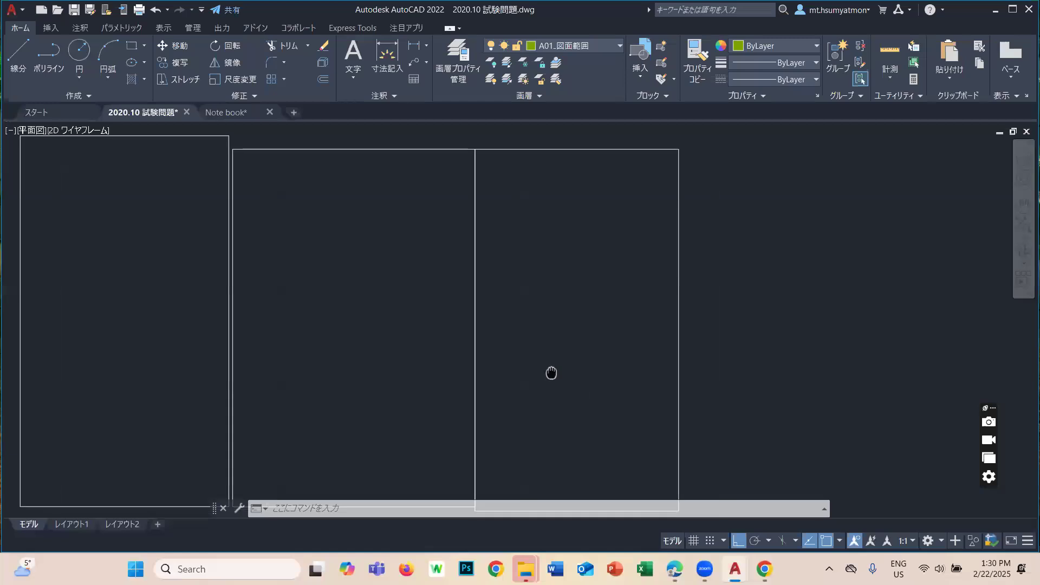
Examine the wall and window details in the 1/50 reference plan (平面詳細図の参考図), along with the second-floor roof plan.
{"action": "scroll", "coordinate": [461, 262], "scroll_direction": "up", "scroll_amount": 6}
{"action": "scroll", "coordinate": [461, 262], "scroll_direction": "up", "scroll_amount": 2}
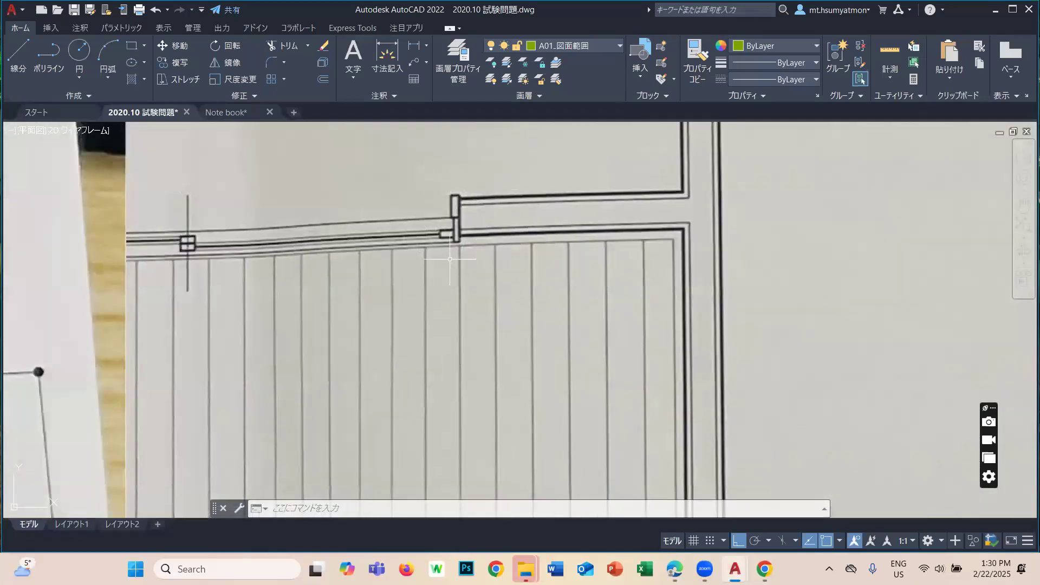
{"action": "scroll", "coordinate": [450, 260], "scroll_direction": "down", "scroll_amount": 4}
{"action": "scroll", "coordinate": [476, 274], "scroll_direction": "up", "scroll_amount": 2}
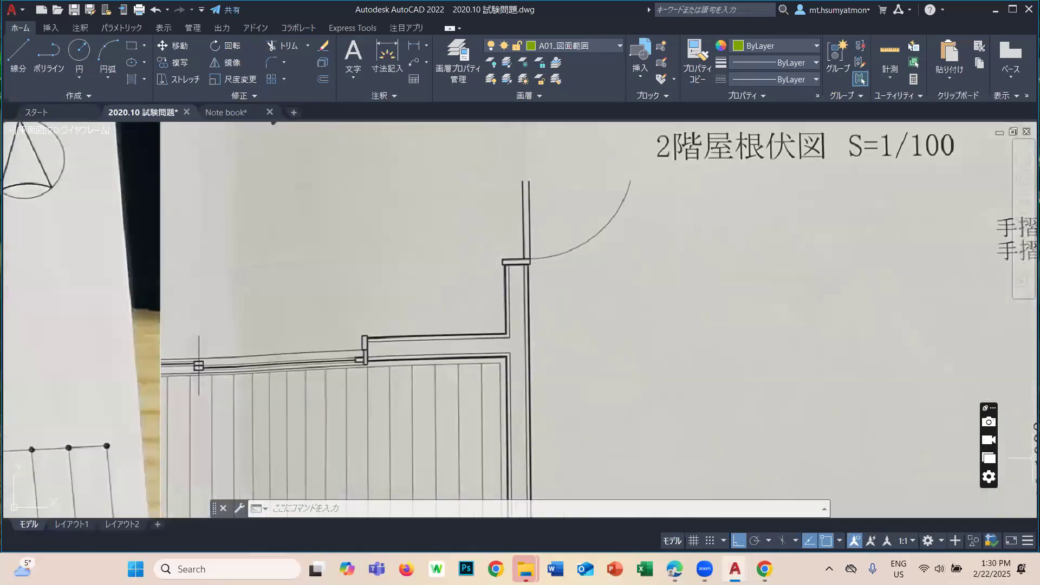
{"action": "scroll", "coordinate": [512, 261], "scroll_direction": "down", "scroll_amount": 2}
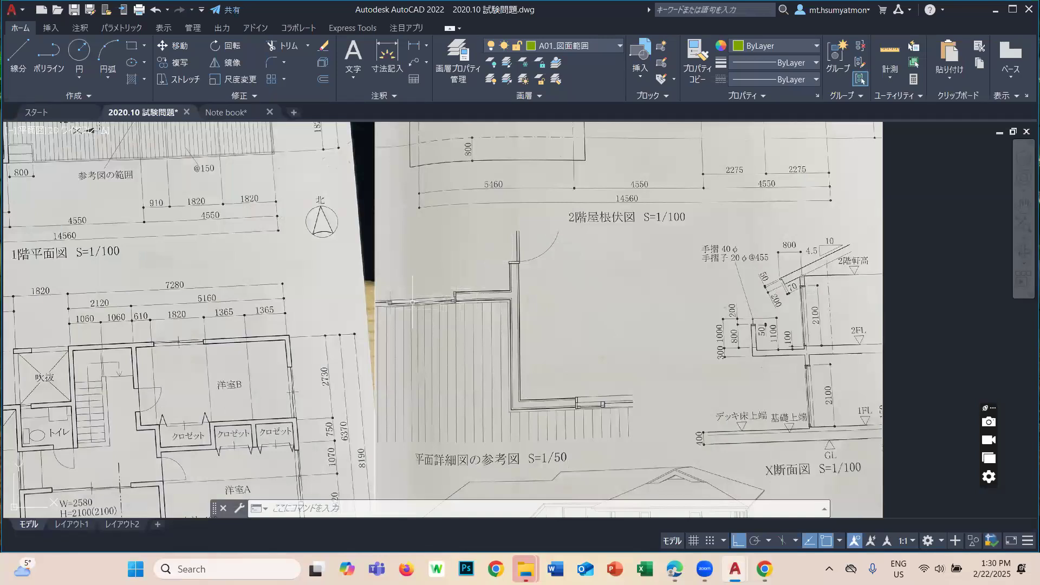
{"action": "scroll", "coordinate": [471, 340], "scroll_direction": "down", "scroll_amount": 3}
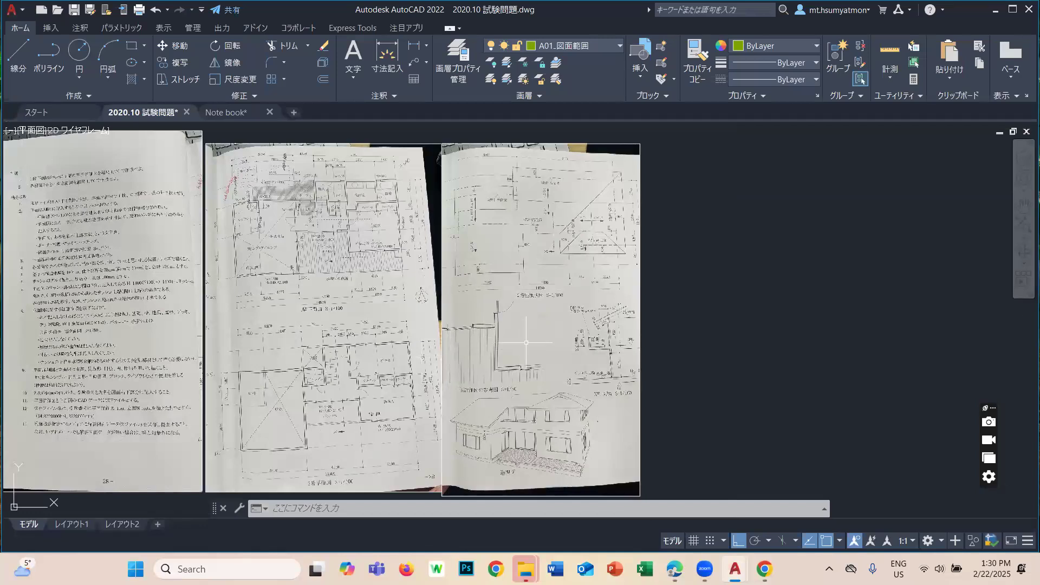
{"action": "scroll", "coordinate": [576, 210], "scroll_direction": "up", "scroll_amount": 2}
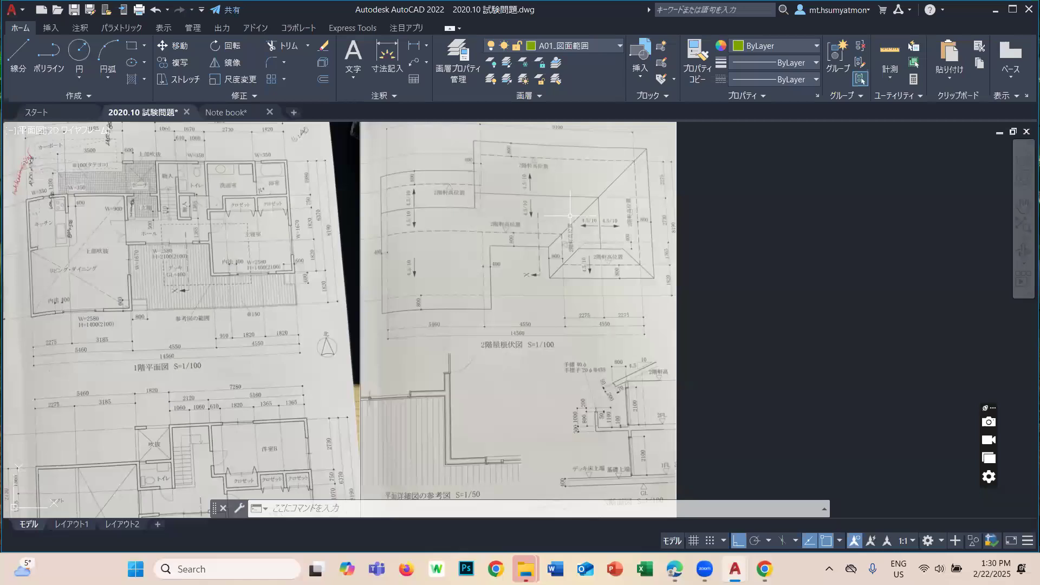
Go to the empty area around the drawing origin and choose A01.図面範囲 as the current layer.
{"action": "scroll", "coordinate": [576, 212], "scroll_direction": "down", "scroll_amount": 5}
{"action": "middle_click_drag", "start_coordinate": [856, 330], "coordinate": [622, 318]}
{"action": "scroll", "coordinate": [638, 360], "scroll_direction": "up", "scroll_amount": 4}
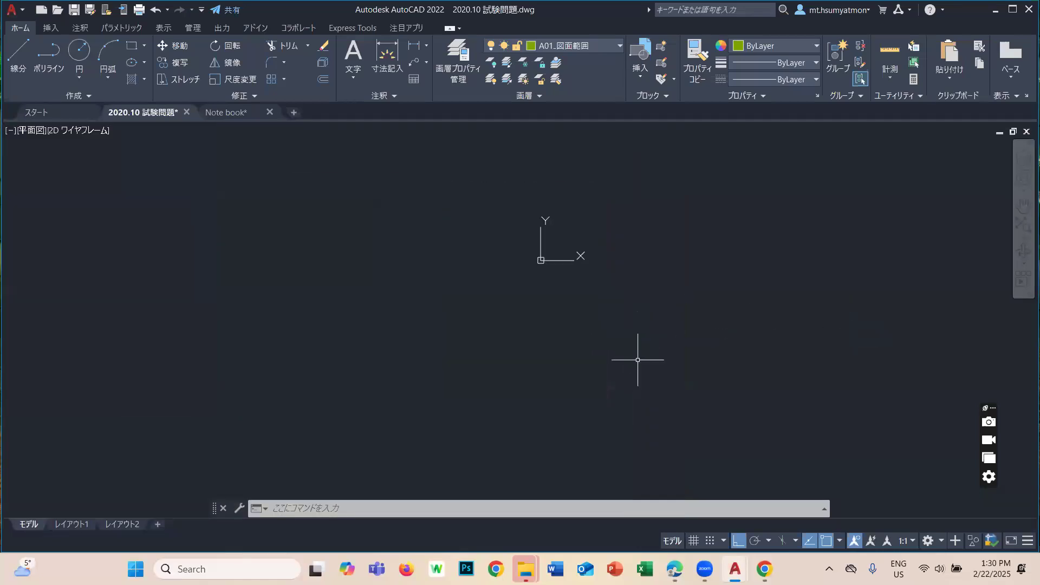
{"action": "scroll", "coordinate": [583, 255], "scroll_direction": "up", "scroll_amount": 4}
{"action": "middle_click_drag", "start_coordinate": [506, 232], "coordinate": [528, 331]}
{"action": "scroll", "coordinate": [467, 358], "scroll_direction": "up", "scroll_amount": 4}
{"action": "middle_click_drag", "start_coordinate": [460, 361], "coordinate": [506, 313]}
{"action": "scroll", "coordinate": [376, 338], "scroll_direction": "up", "scroll_amount": 5}
{"action": "scroll", "coordinate": [506, 343], "scroll_direction": "up", "scroll_amount": 2}
{"action": "scroll", "coordinate": [505, 343], "scroll_direction": "up", "scroll_amount": 4}
{"action": "scroll", "coordinate": [539, 332], "scroll_direction": "up", "scroll_amount": 4}
{"action": "middle_click_drag", "start_coordinate": [468, 382], "coordinate": [513, 266]}
{"action": "scroll", "coordinate": [524, 266], "scroll_direction": "up", "scroll_amount": 4}
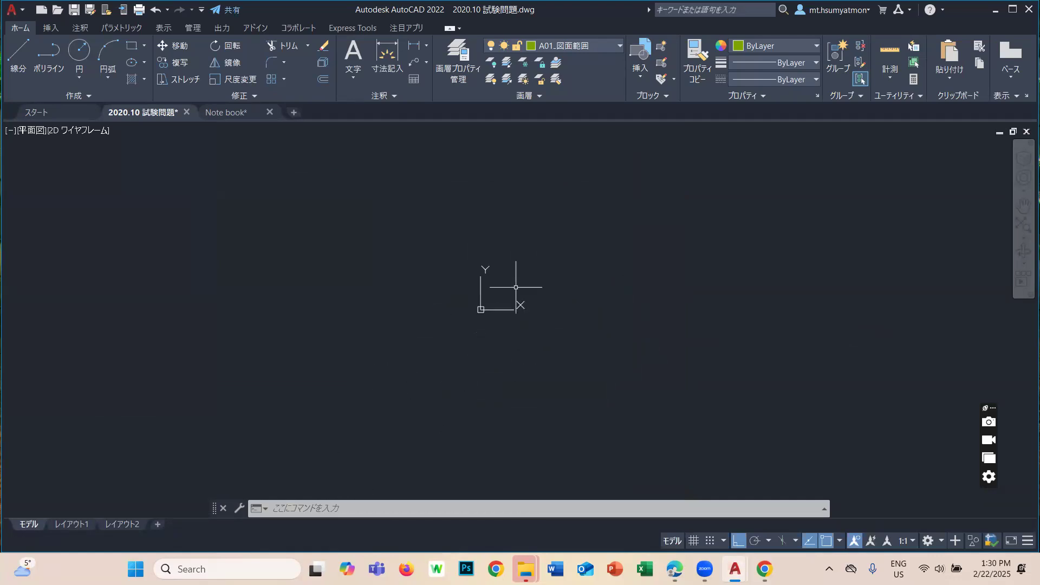
{"action": "scroll", "coordinate": [508, 303], "scroll_direction": "up", "scroll_amount": 4}
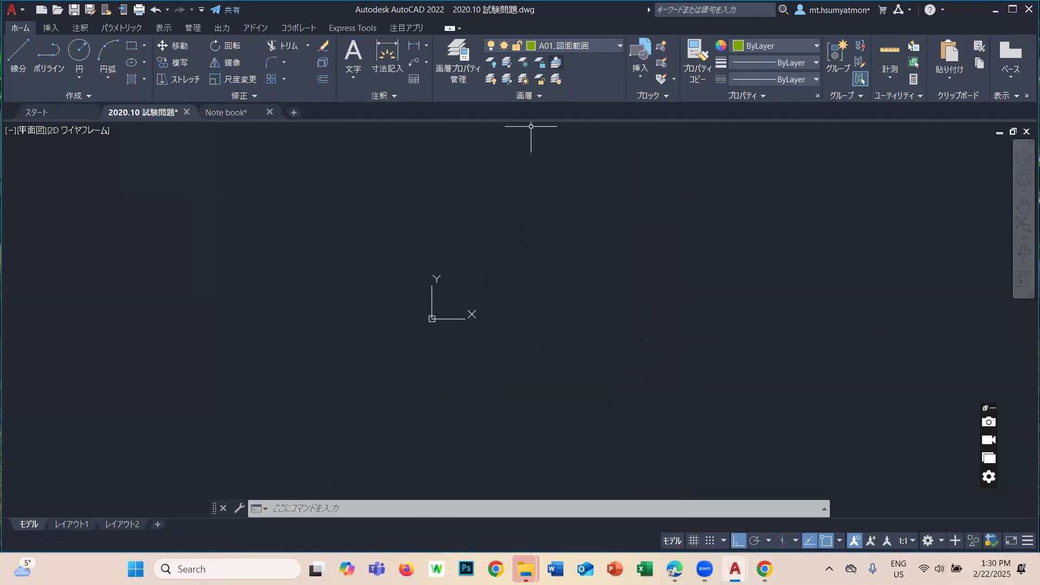
{"action": "left_click", "coordinate": [563, 46]}
{"action": "left_click", "coordinate": [565, 61]}
Draw the A3 sheet boundary as a 420 by 297 rectangle with its first corner at 0,0.
{"action": "scroll", "coordinate": [495, 338], "scroll_direction": "up", "scroll_amount": 4}
{"action": "middle_click_drag", "start_coordinate": [489, 286], "coordinate": [438, 370]}
{"action": "type", "text": "rec"}
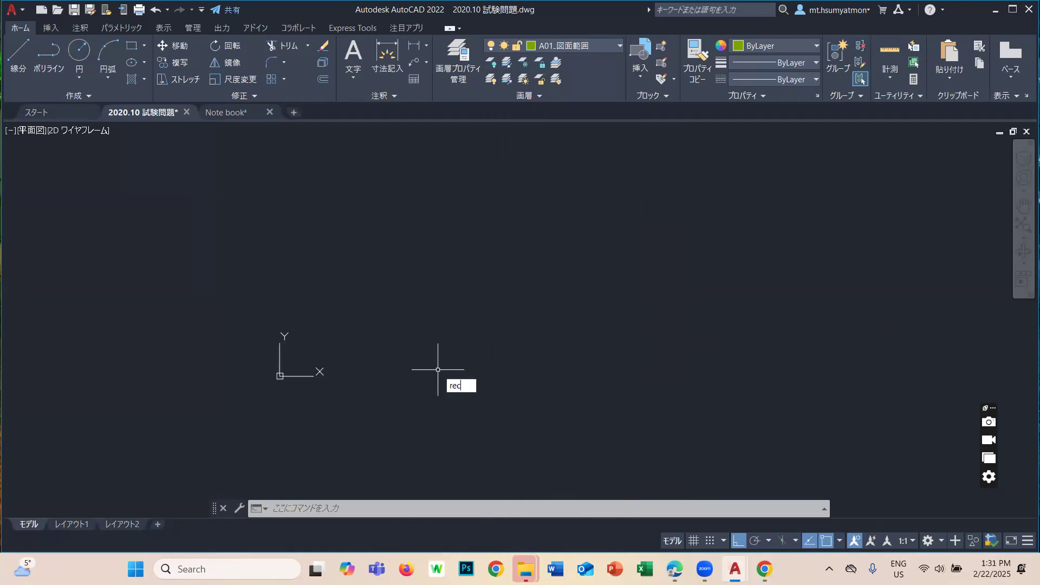
{"action": "key", "text": "Return"}
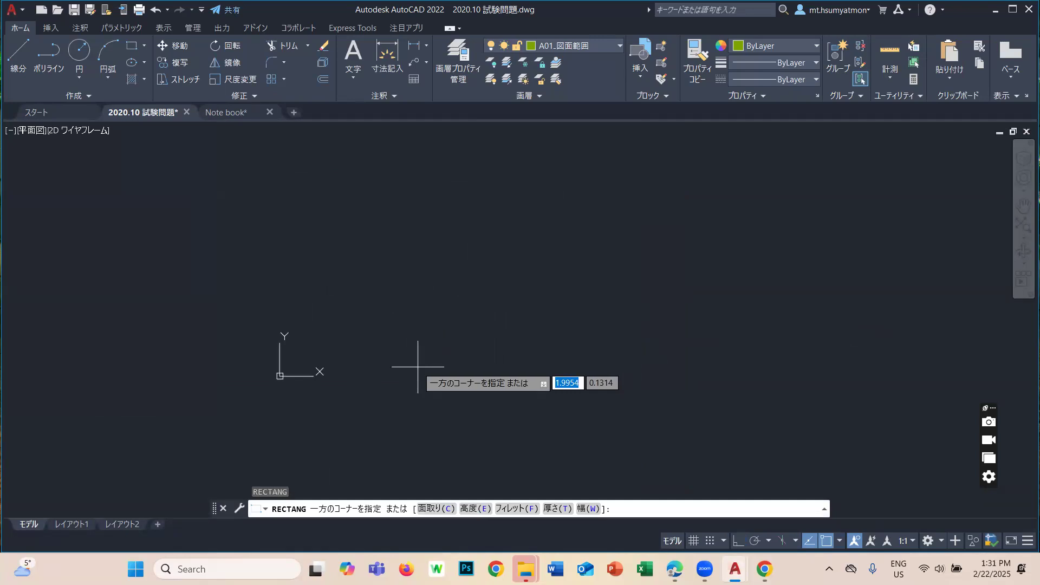
{"action": "type", "text": "0,"}
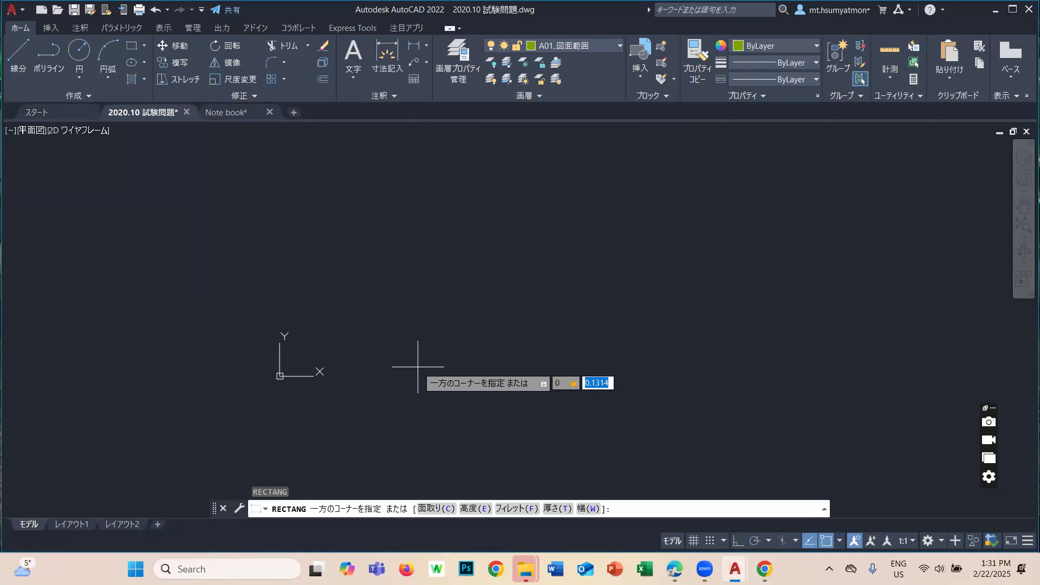
{"action": "type", "text": "0"}
{"action": "key", "text": "Return"}
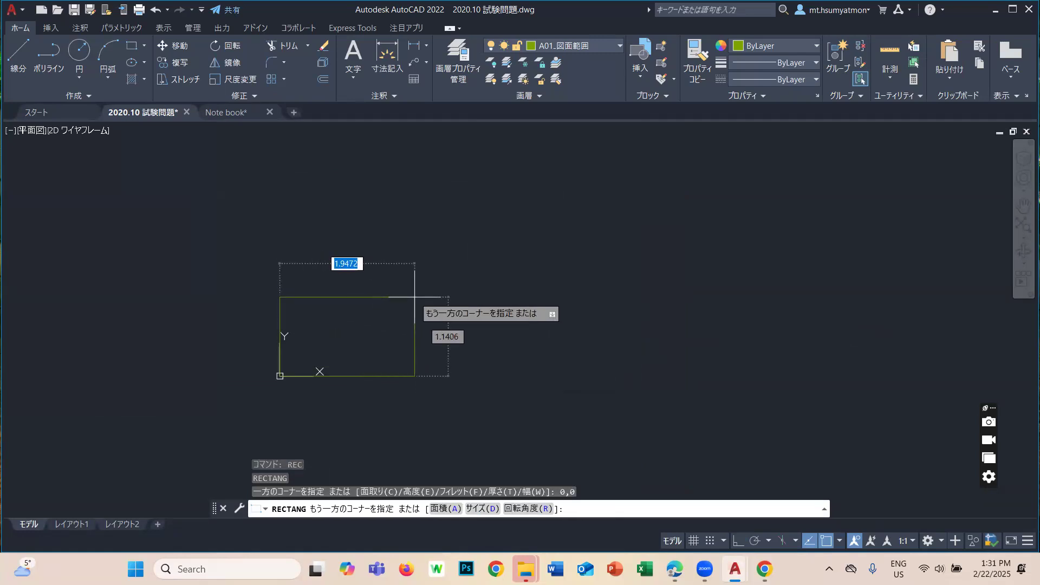
{"action": "type", "text": "420"}
{"action": "key", "text": "Tab"}
{"action": "type", "text": "29"}
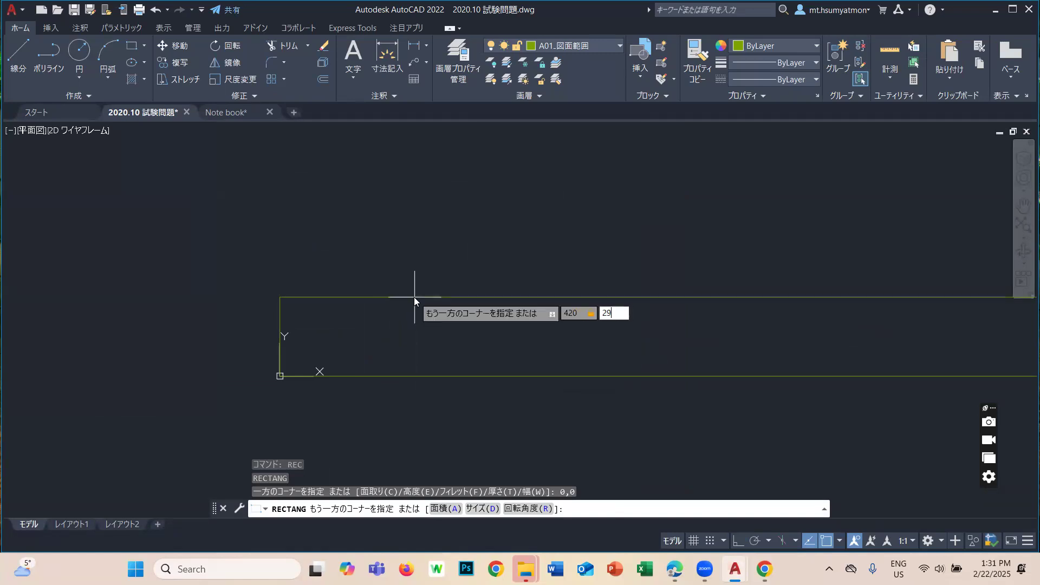
{"action": "key", "text": "Return"}
{"action": "scroll", "coordinate": [414, 303], "scroll_direction": "down", "scroll_amount": 3}
{"action": "scroll", "coordinate": [467, 332], "scroll_direction": "down", "scroll_amount": 8}
{"action": "scroll", "coordinate": [462, 316], "scroll_direction": "up", "scroll_amount": 6}
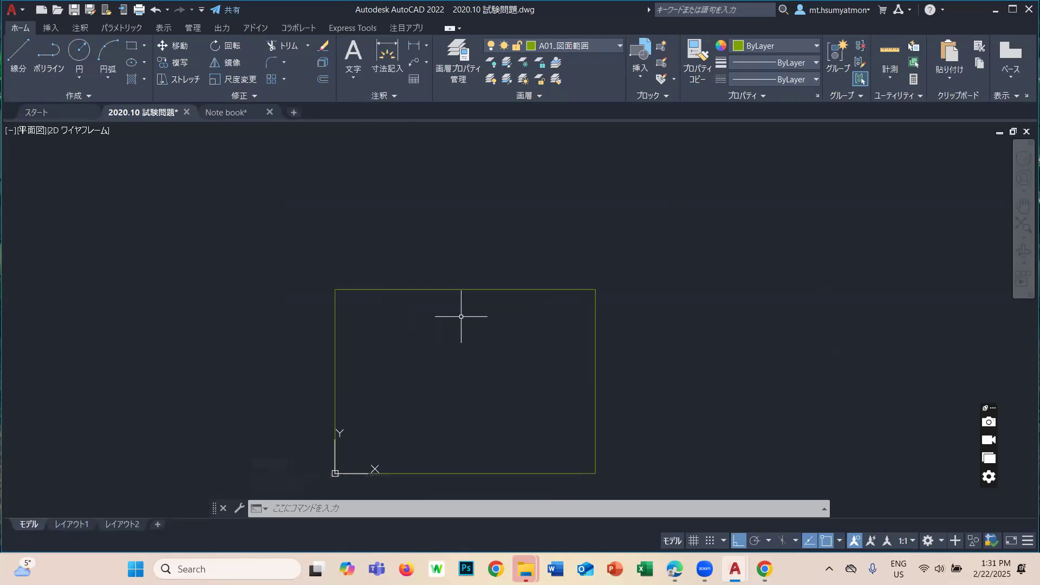
Offset the A3 sheet rectangle inward by 10 to create the inner border.
{"action": "type", "text": "o"}
{"action": "key", "text": "Return"}
{"action": "type", "text": "10"}
{"action": "key", "text": "Return"}
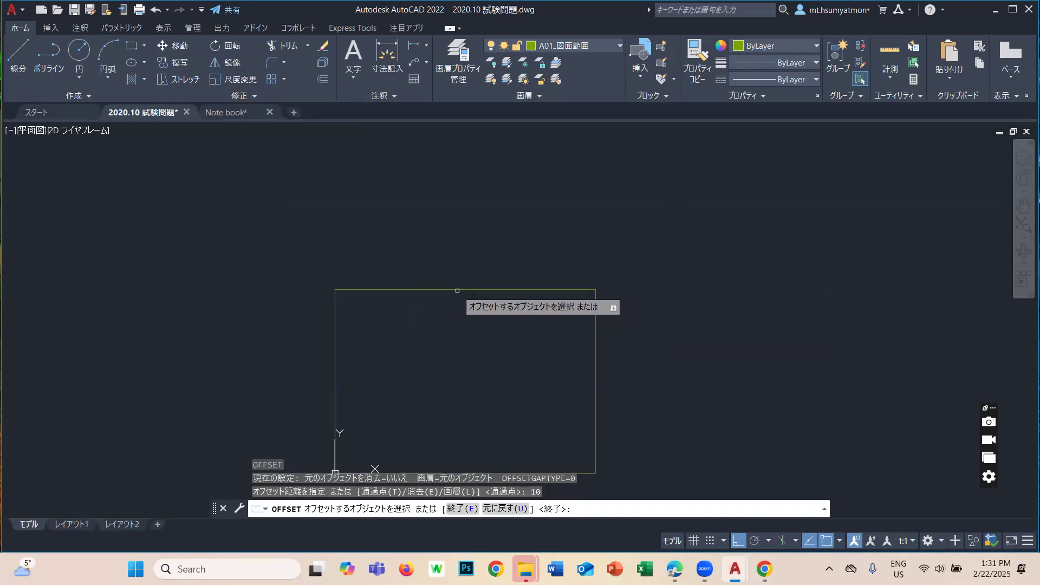
{"action": "left_click", "coordinate": [458, 290]}
{"action": "left_click", "coordinate": [458, 320]}
{"action": "scroll", "coordinate": [482, 361], "scroll_direction": "up", "scroll_amount": 2}
{"action": "middle_click_drag", "start_coordinate": [429, 335], "coordinate": [418, 274]}
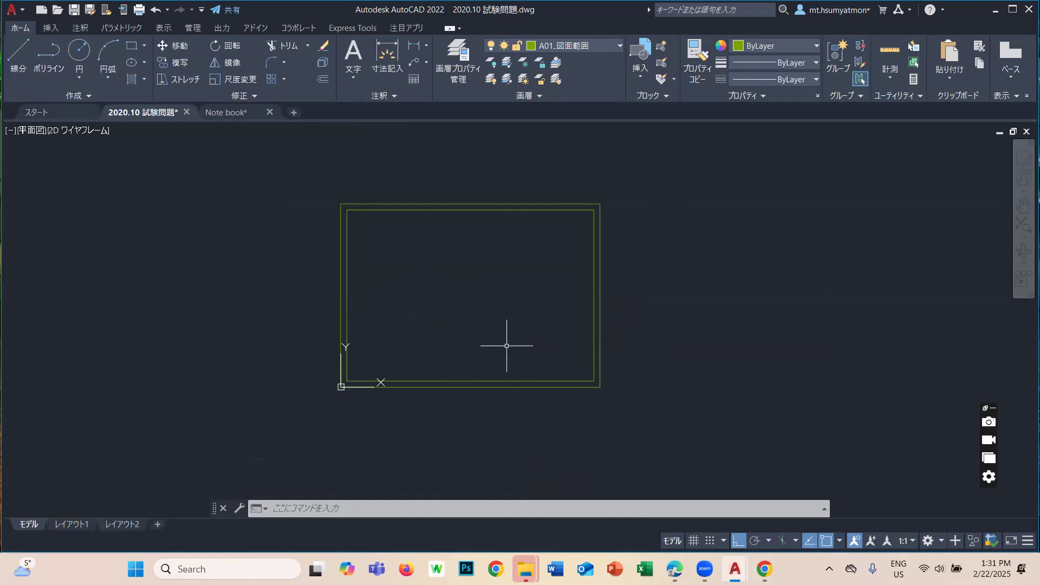
Scale both sheet rectangles by a factor of 50, using the outer frame's lower-left corner at the origin as base point.
{"action": "type", "text": "sc"}
{"action": "key", "text": "Return"}
{"action": "left_click", "coordinate": [509, 417]}
{"action": "left_click", "coordinate": [255, 229]}
{"action": "scroll", "coordinate": [313, 379], "scroll_direction": "up", "scroll_amount": 8}
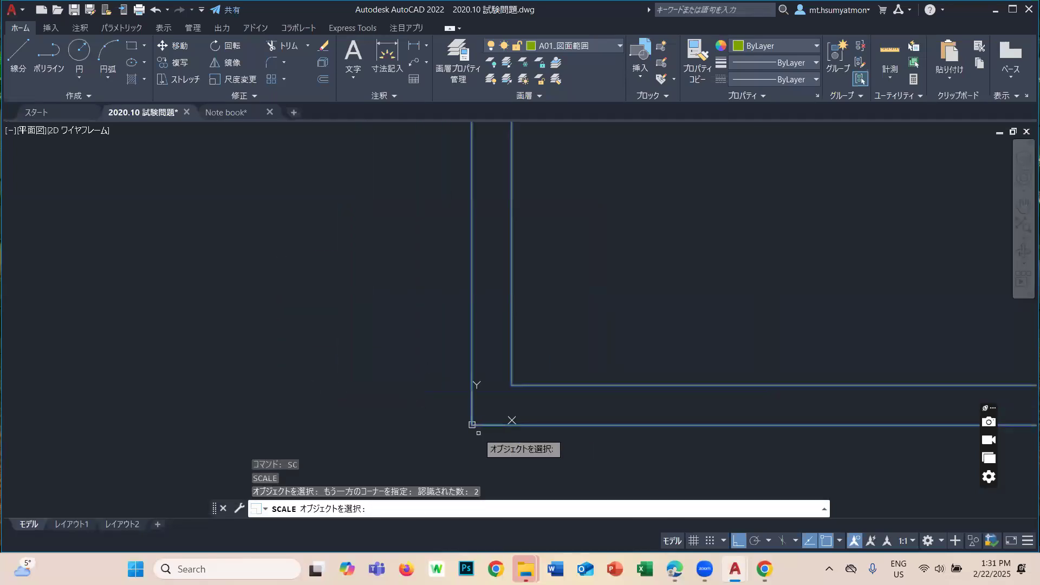
{"action": "scroll", "coordinate": [431, 401], "scroll_direction": "down", "scroll_amount": 3}
{"action": "key", "text": "Return"}
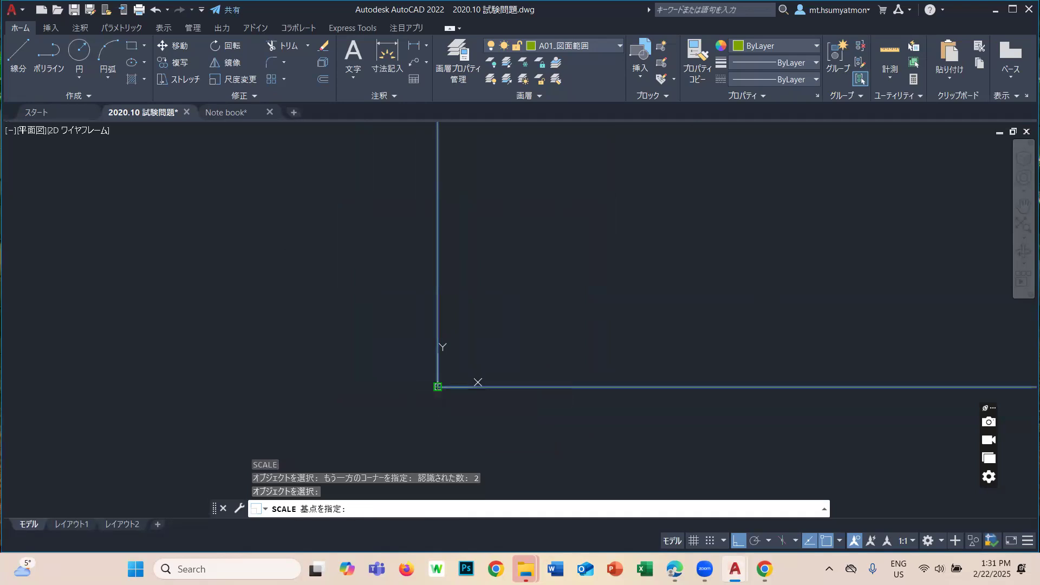
{"action": "left_click", "coordinate": [438, 387]}
{"action": "type", "text": "50"}
{"action": "key", "text": "Return"}
{"action": "scroll", "coordinate": [433, 379], "scroll_direction": "down", "scroll_amount": 5}
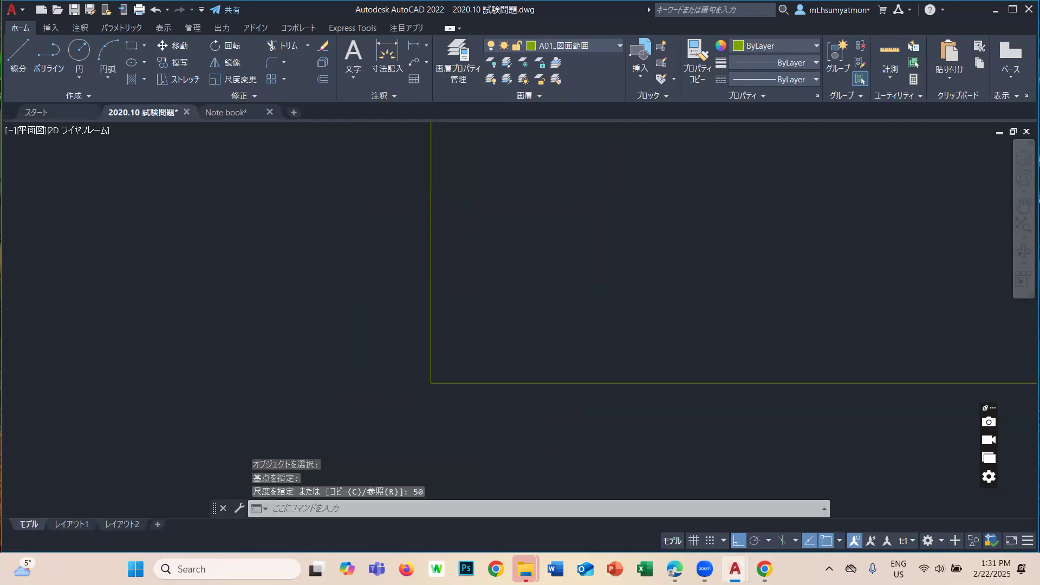
{"action": "scroll", "coordinate": [426, 346], "scroll_direction": "down", "scroll_amount": 4}
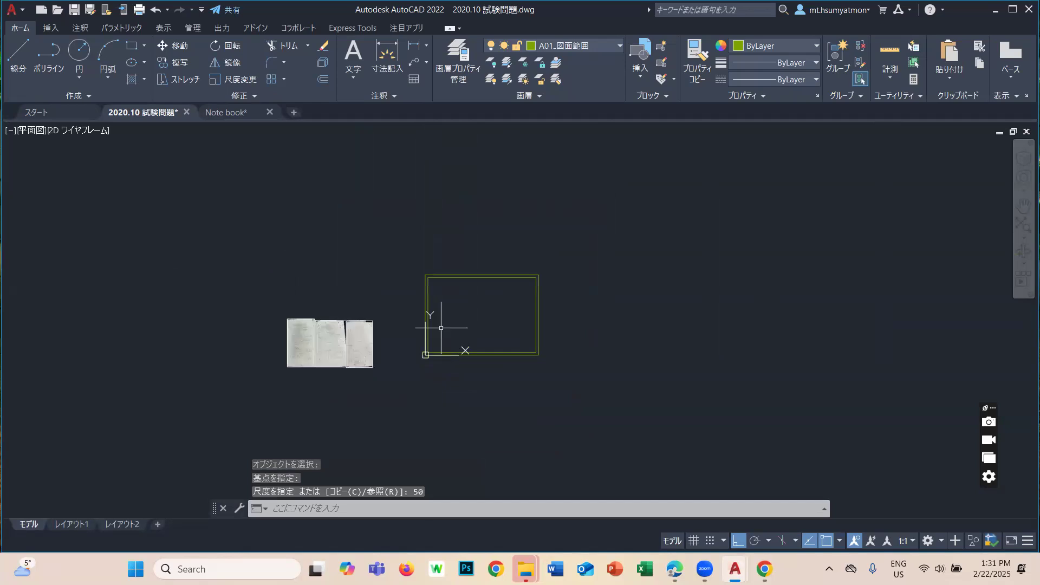
Inspect the enlarged double sheet frame, its corner at the origin and its size relative to the reference pages.
{"action": "scroll", "coordinate": [465, 331], "scroll_direction": "up", "scroll_amount": 4}
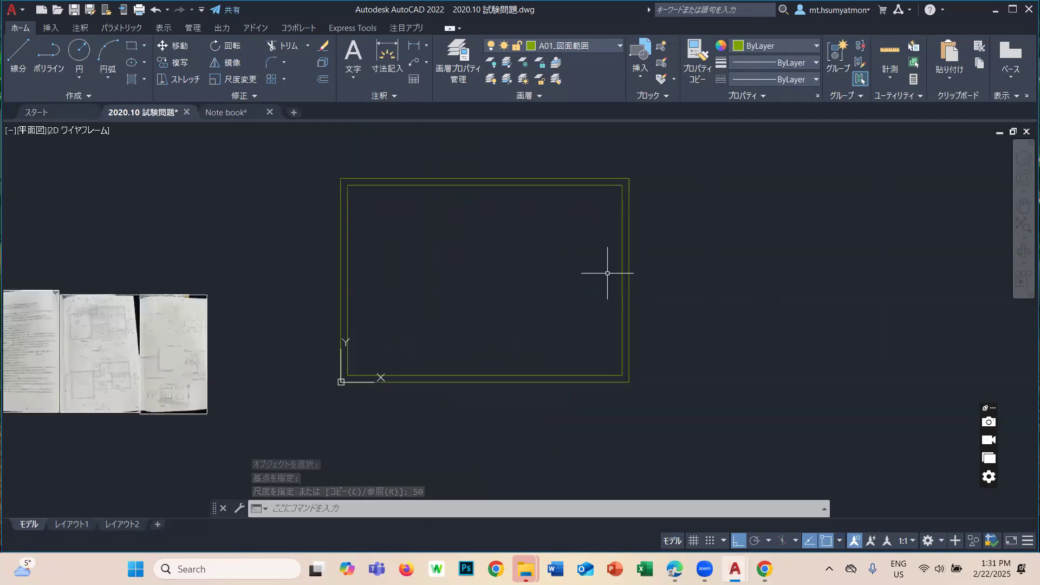
{"action": "scroll", "coordinate": [347, 352], "scroll_direction": "up", "scroll_amount": 2}
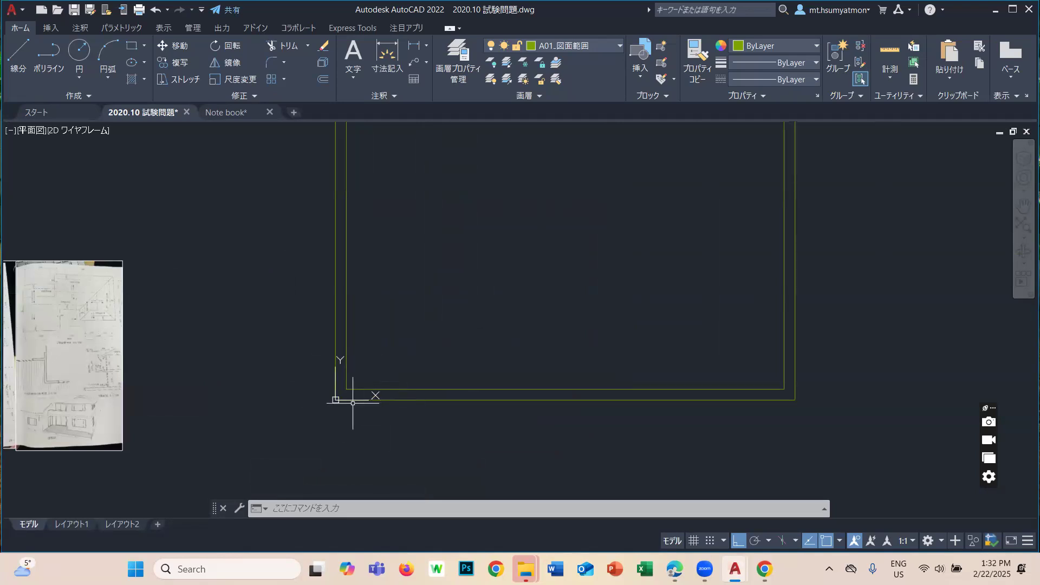
{"action": "scroll", "coordinate": [464, 367], "scroll_direction": "down", "scroll_amount": 2}
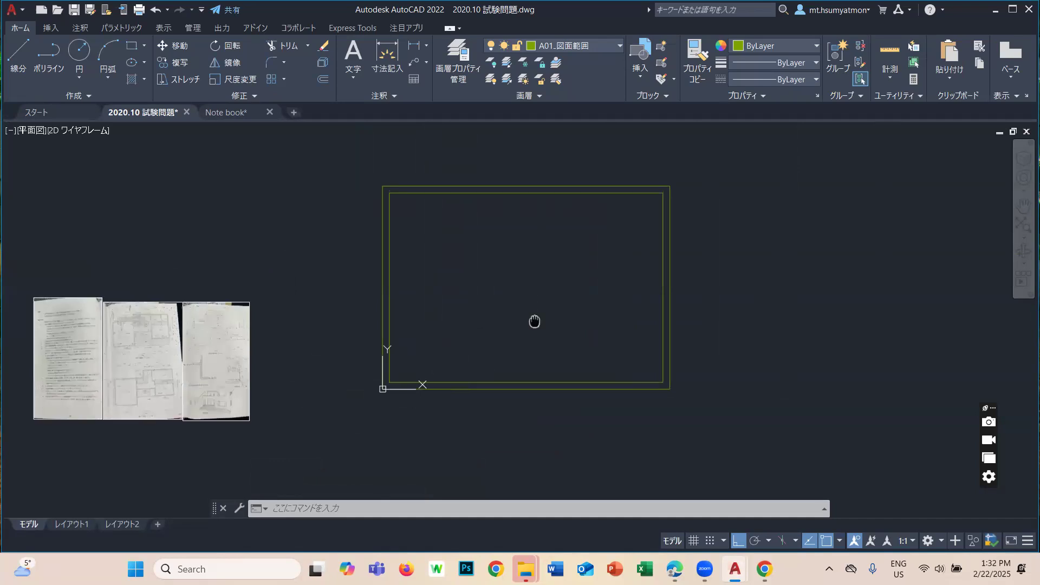
{"action": "middle_click_drag", "start_coordinate": [534, 320], "coordinate": [469, 351]}
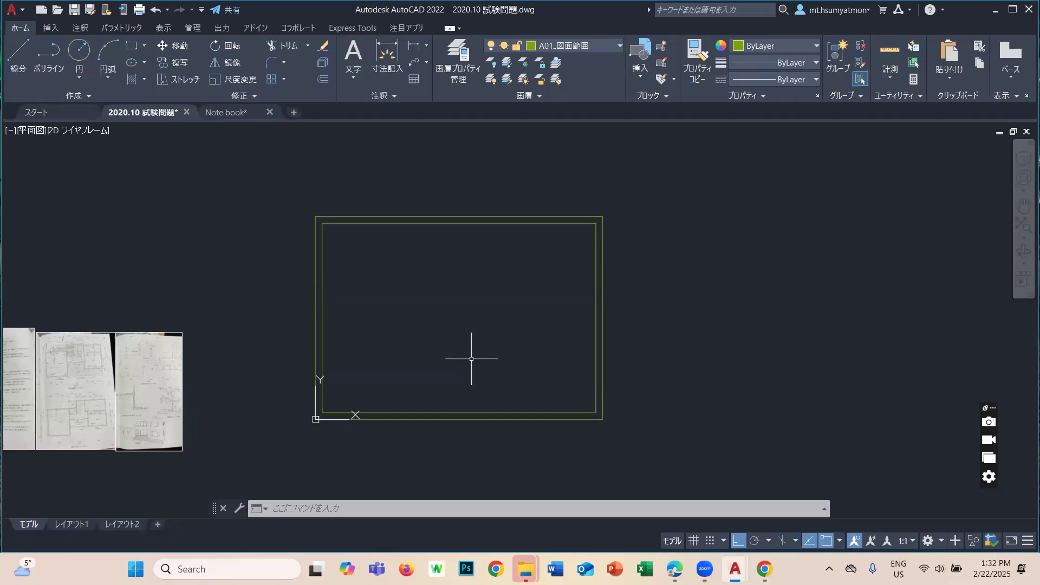
{"action": "scroll", "coordinate": [351, 420], "scroll_direction": "up", "scroll_amount": 4}
{"action": "middle_click_drag", "start_coordinate": [349, 425], "coordinate": [399, 363]}
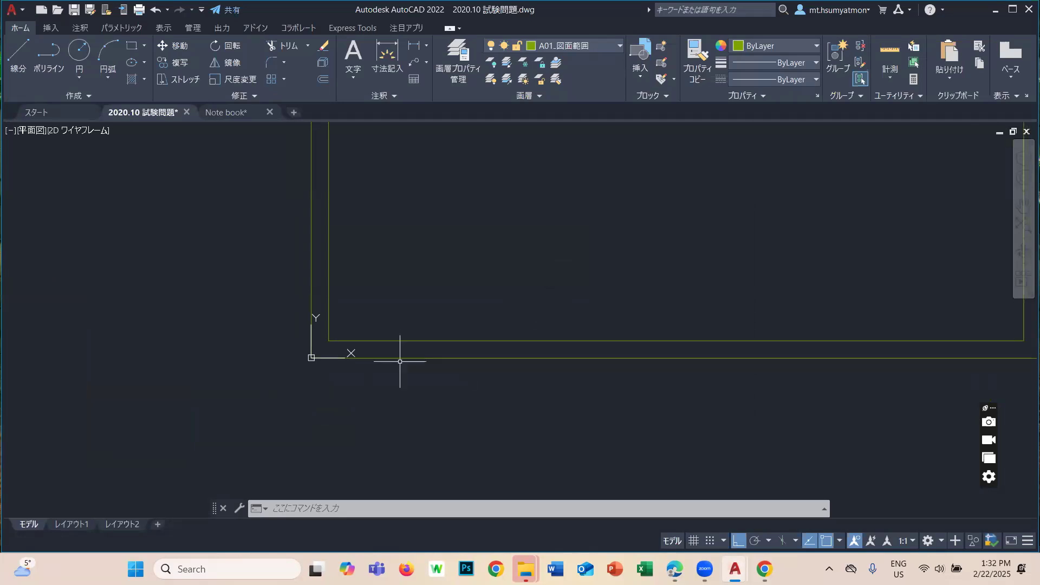
{"action": "scroll", "coordinate": [400, 361], "scroll_direction": "down", "scroll_amount": 4}
{"action": "scroll", "coordinate": [383, 367], "scroll_direction": "up", "scroll_amount": 3}
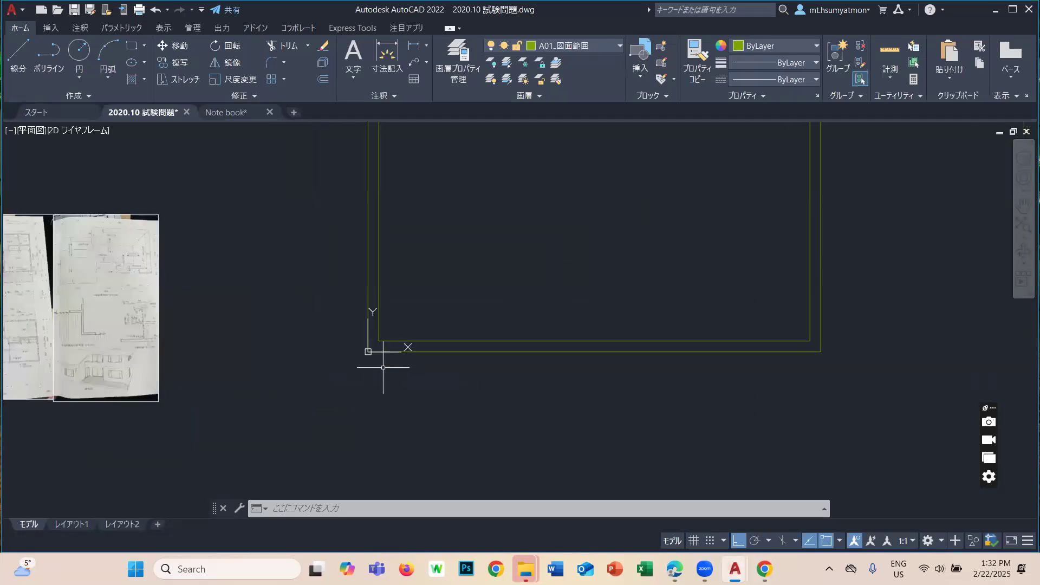
{"action": "scroll", "coordinate": [384, 368], "scroll_direction": "down", "scroll_amount": 5}
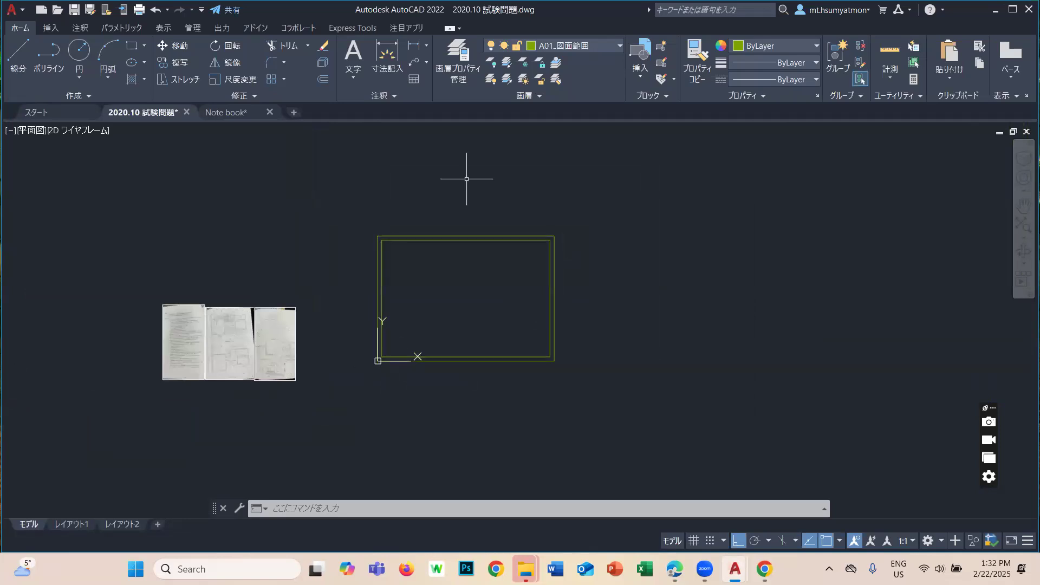
{"action": "scroll", "coordinate": [486, 322], "scroll_direction": "up", "scroll_amount": 2}
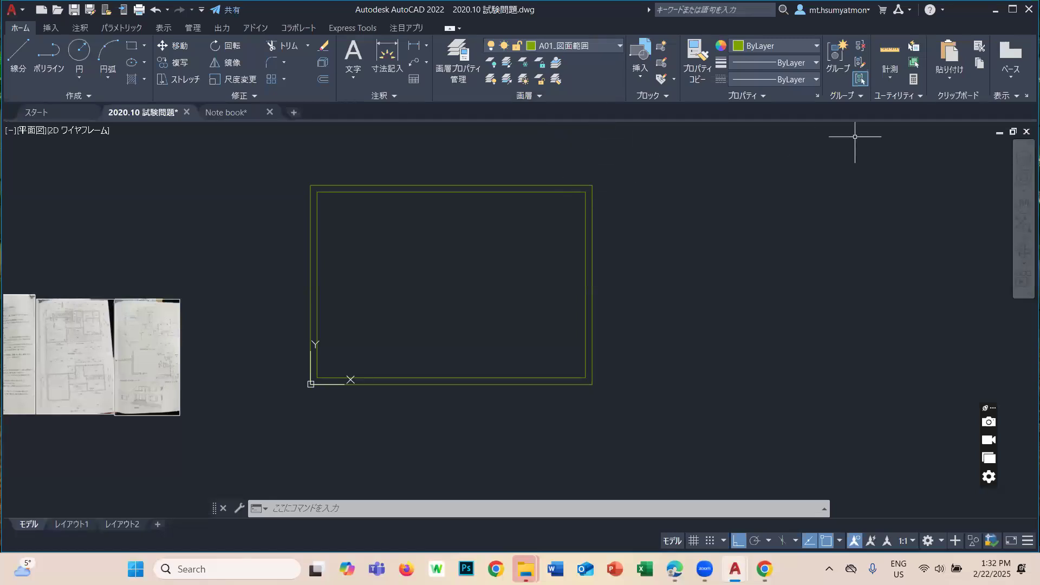
Make A02_タイトル・氏名 the current layer and 01タイトル the current text style.
{"action": "left_click", "coordinate": [575, 46]}
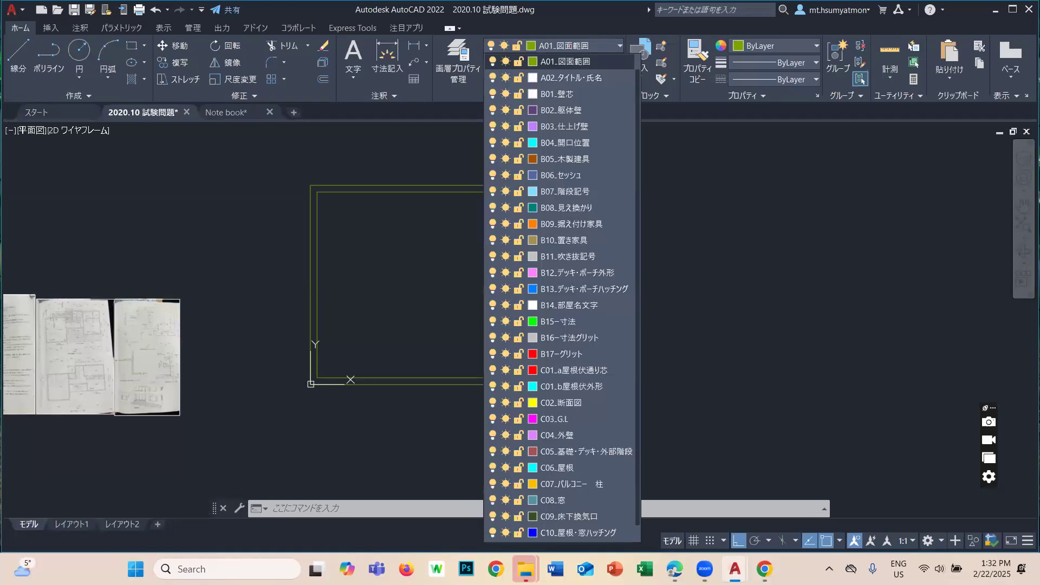
{"action": "left_click", "coordinate": [559, 77]}
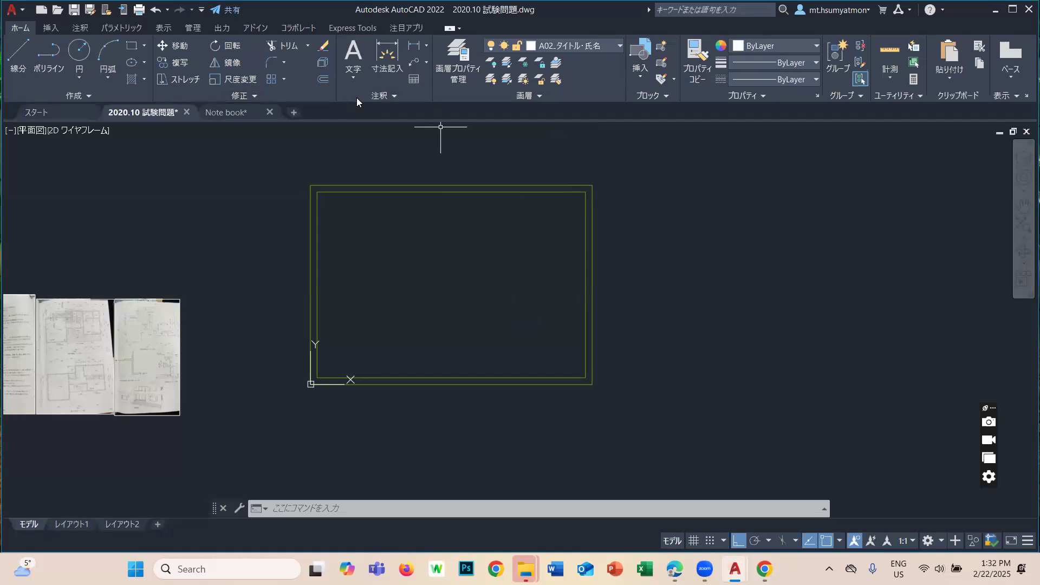
{"action": "left_click", "coordinate": [395, 94]}
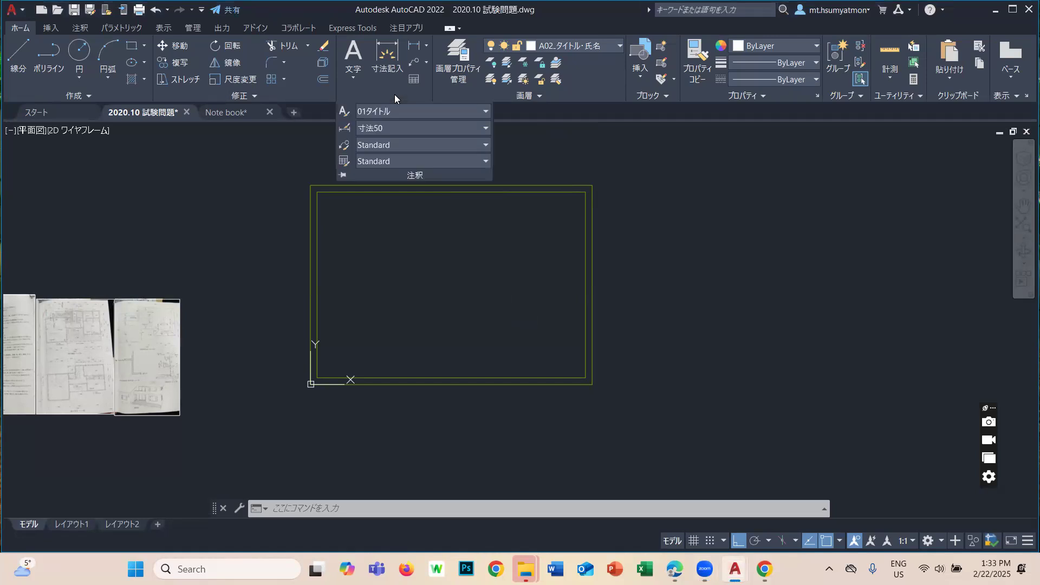
{"action": "left_click", "coordinate": [395, 112]}
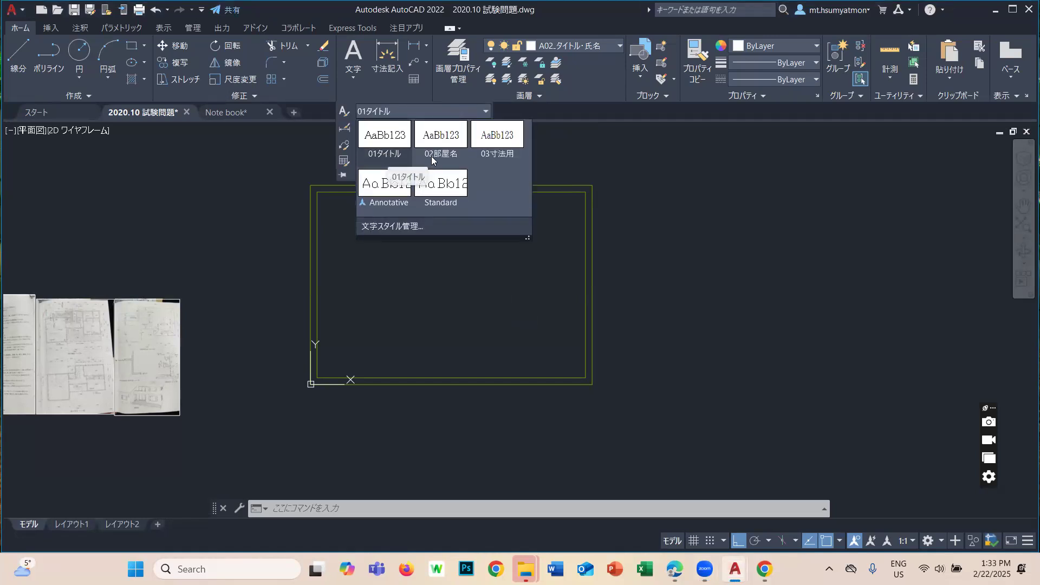
{"action": "left_click", "coordinate": [379, 138]}
{"action": "left_click", "coordinate": [556, 272]}
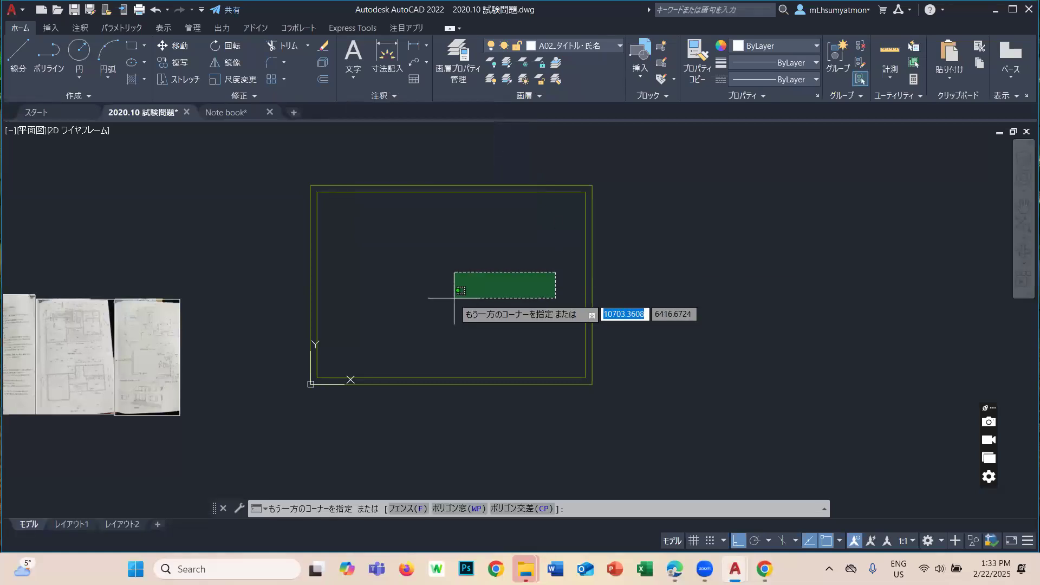
{"action": "left_click", "coordinate": [452, 300]}
Define a multiline text box about 4121 wide in the lower middle of the sheet and switch the keyboard input to Japanese.
{"action": "scroll", "coordinate": [453, 352], "scroll_direction": "up", "scroll_amount": 5}
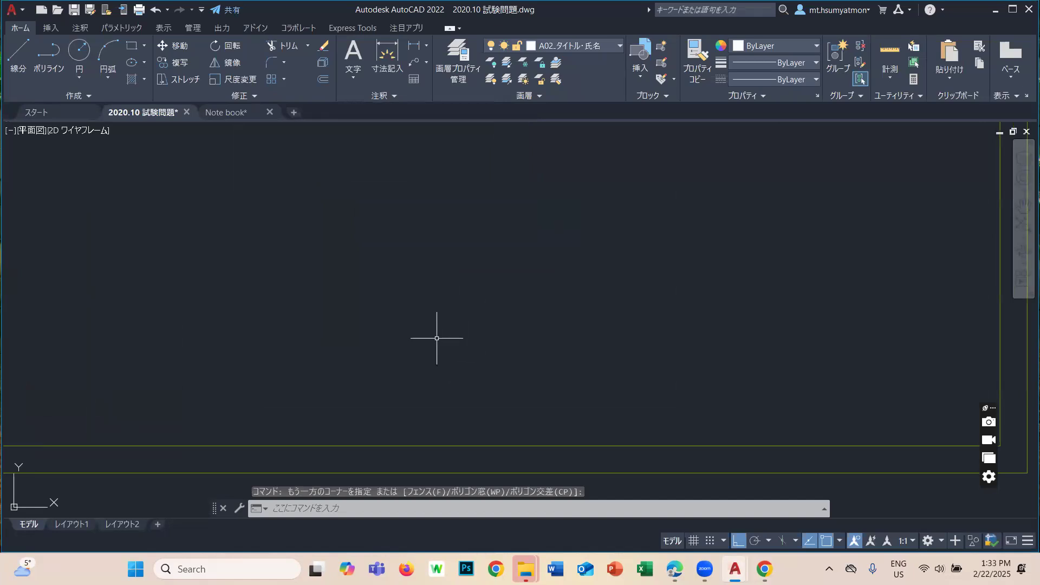
{"action": "type", "text": "st"}
{"action": "key", "text": "Return"}
{"action": "left_click", "coordinate": [332, 296]}
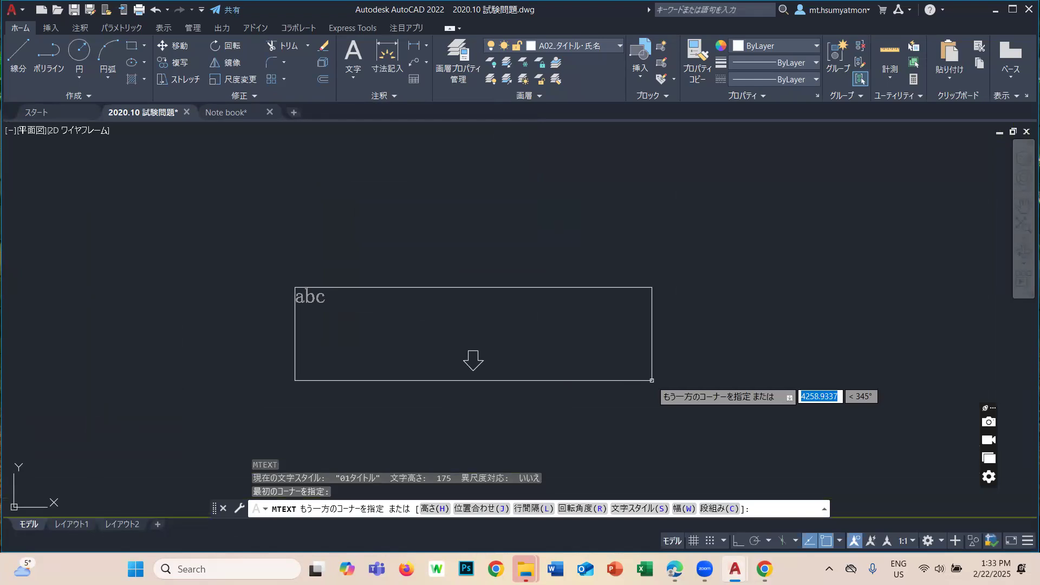
{"action": "left_click", "coordinate": [899, 568]}
{"action": "left_click", "coordinate": [900, 564]}
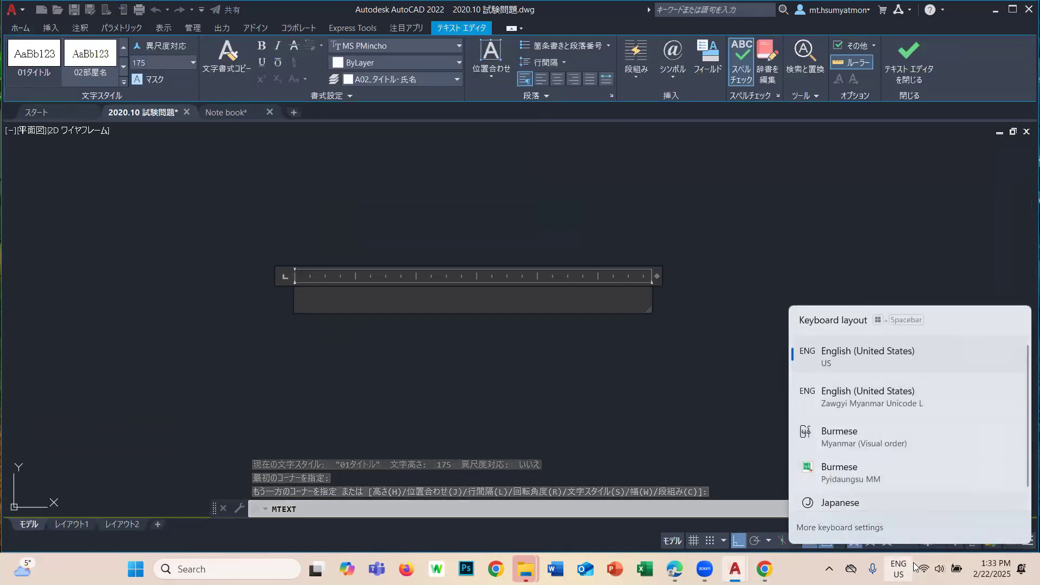
{"action": "left_click", "coordinate": [866, 502]}
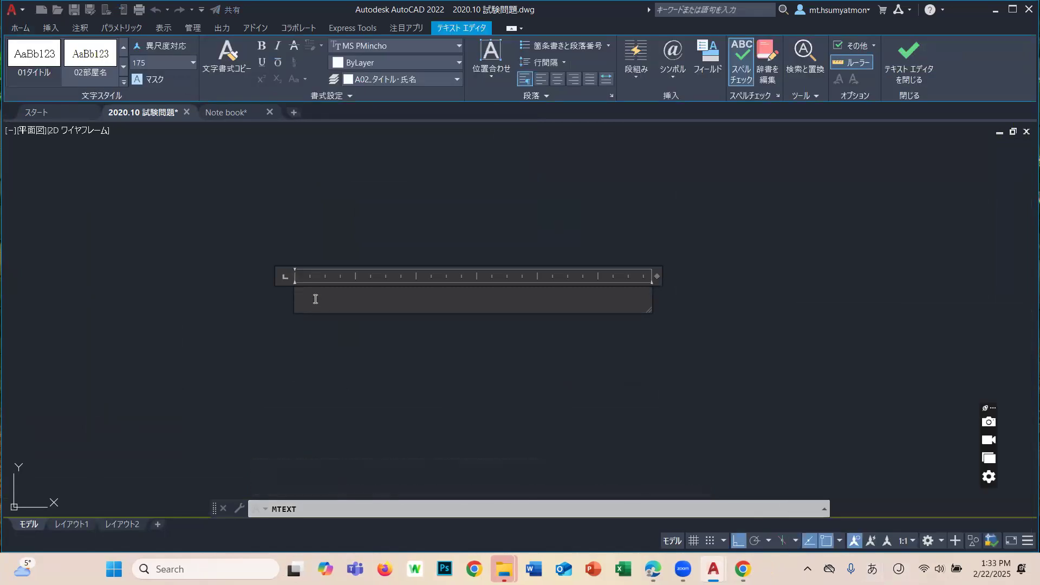
Enter 1階平面詳細図 as the drawing title and finish the text.
{"action": "type", "text": "1"}
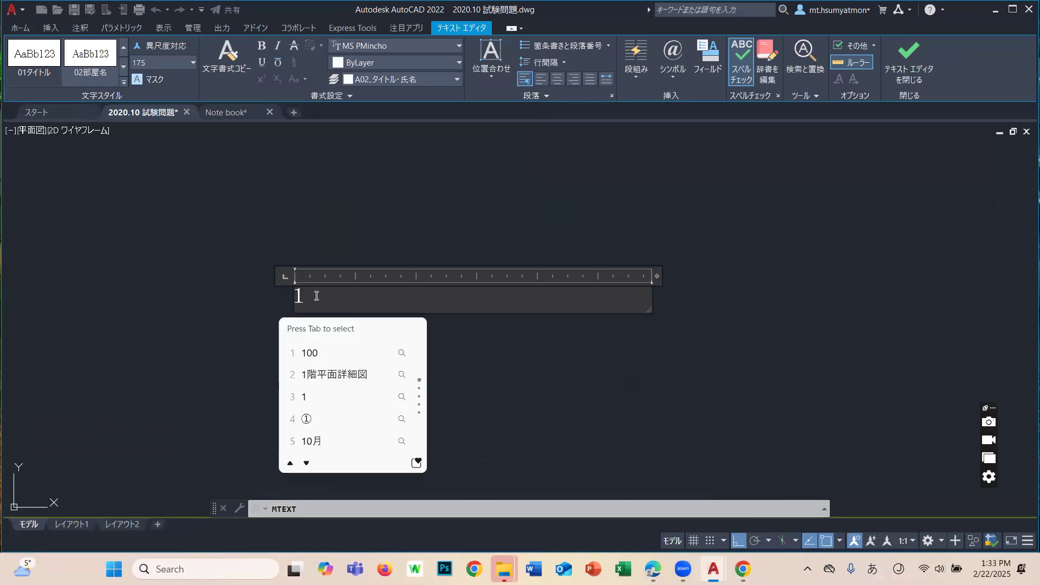
{"action": "type", "text": "kai"}
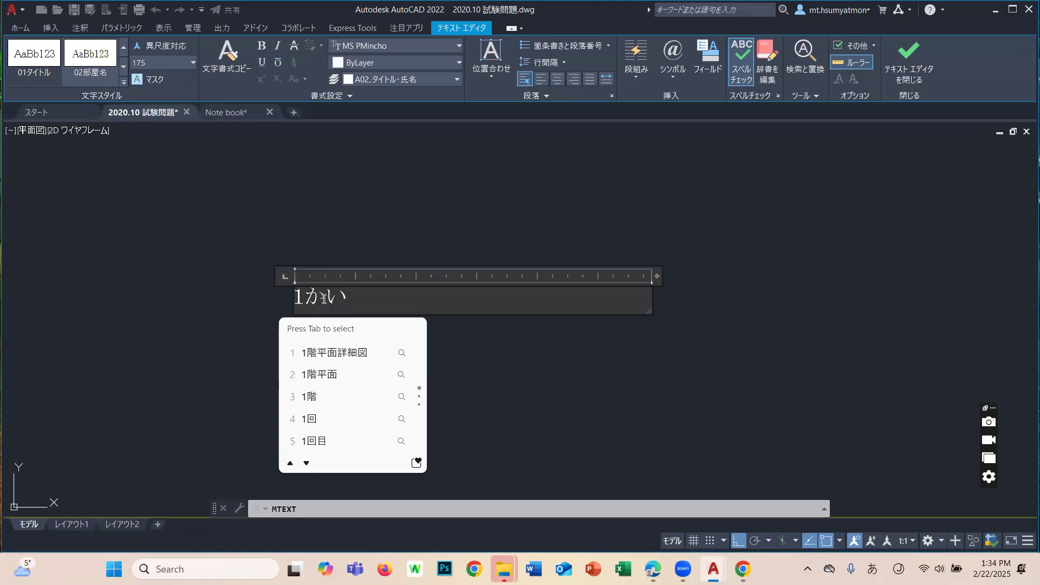
{"action": "left_click", "coordinate": [335, 359]}
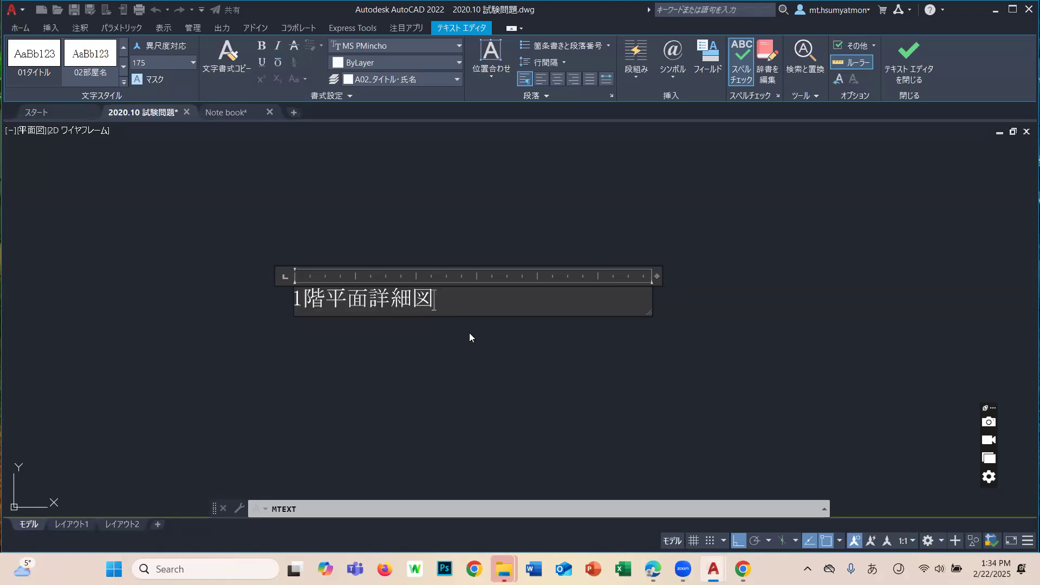
{"action": "left_click", "coordinate": [426, 324]}
Set the justification of the 1階平面詳細図 title to 中心下 in its object properties.
{"action": "scroll", "coordinate": [404, 287], "scroll_direction": "down", "scroll_amount": 5}
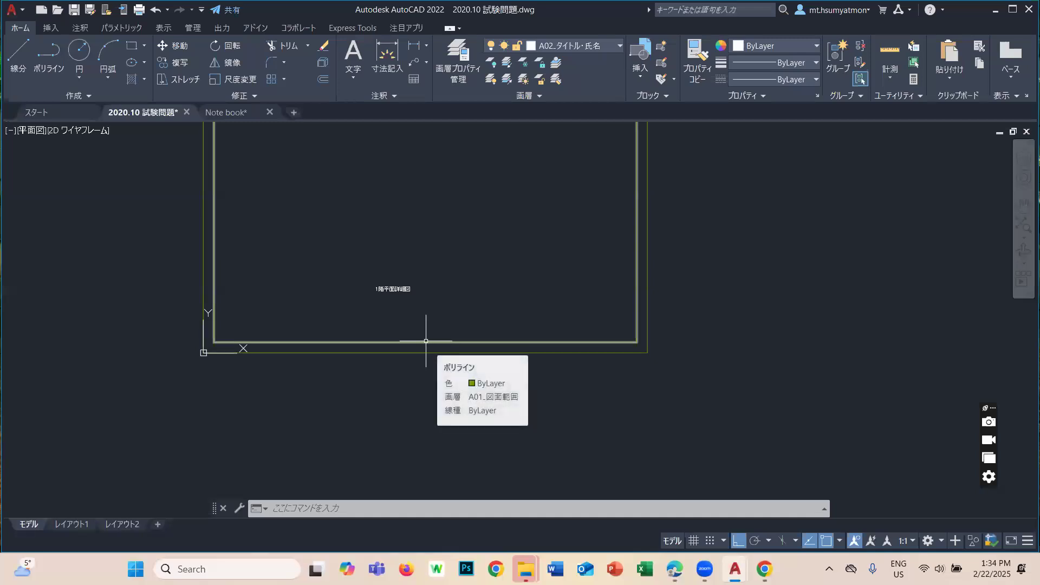
{"action": "scroll", "coordinate": [421, 318], "scroll_direction": "up", "scroll_amount": 2}
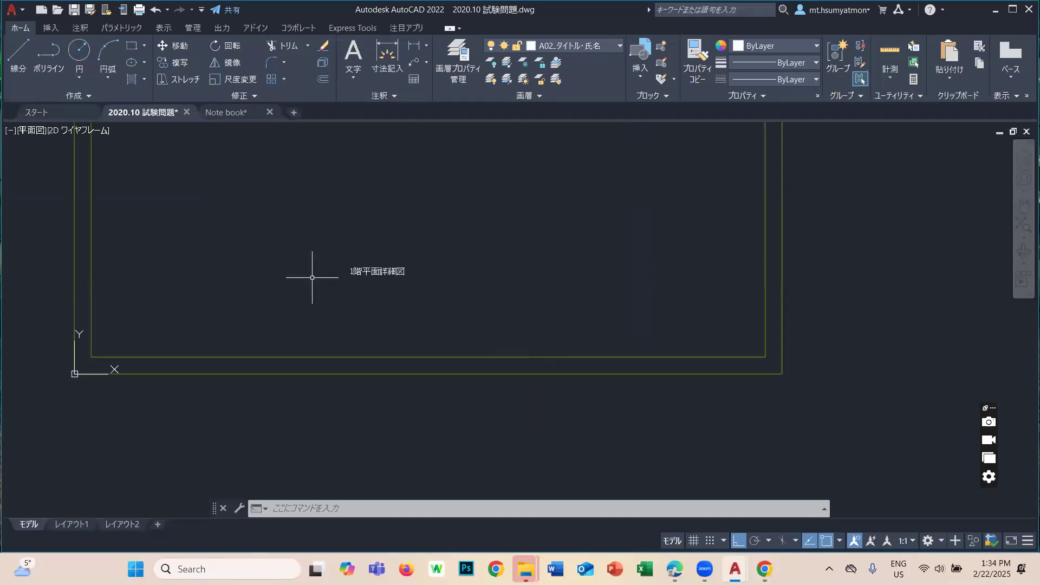
{"action": "scroll", "coordinate": [395, 285], "scroll_direction": "up", "scroll_amount": 4}
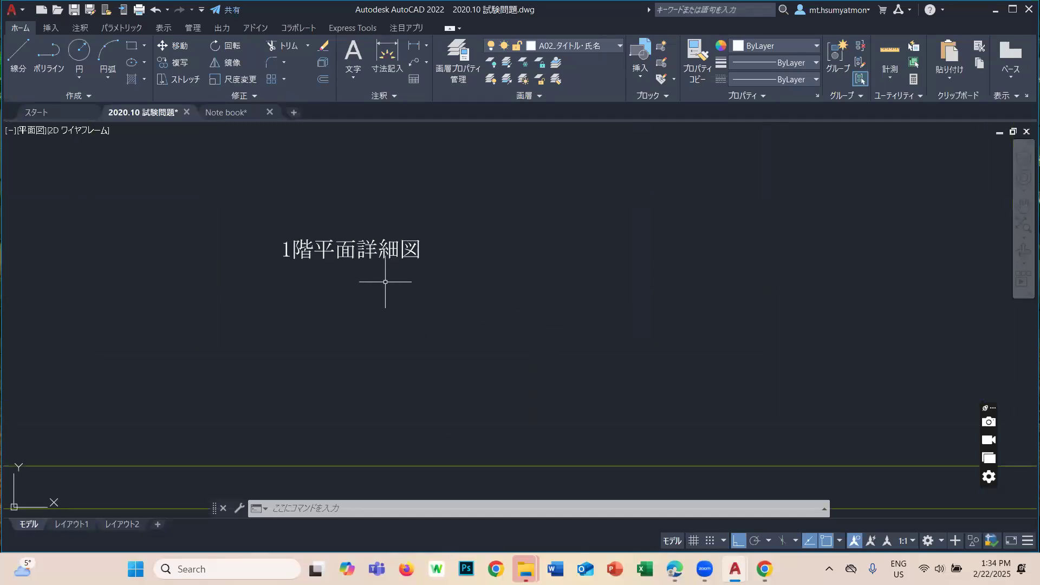
{"action": "left_click", "coordinate": [350, 251]}
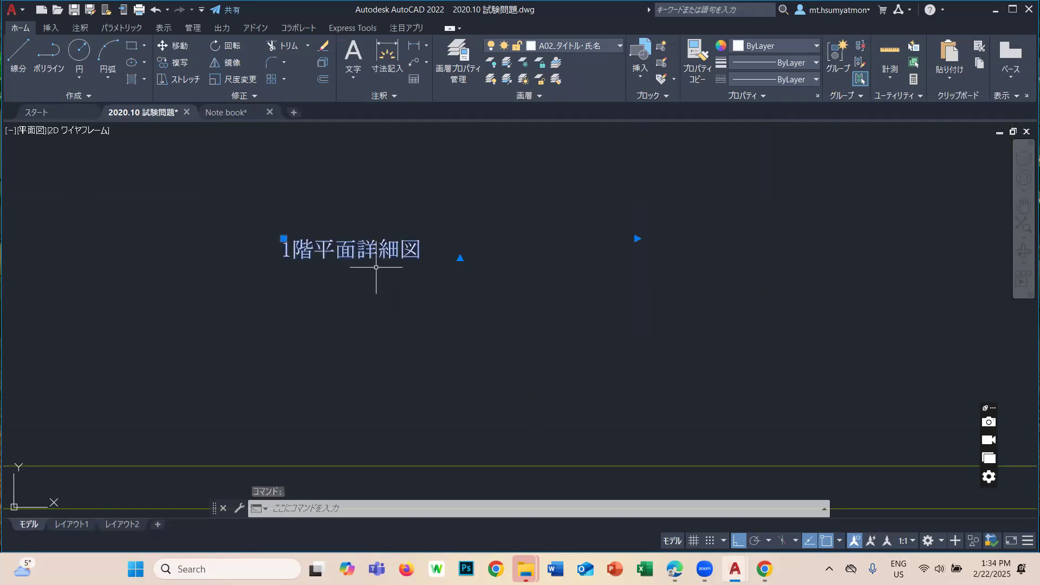
{"action": "scroll", "coordinate": [461, 318], "scroll_direction": "down", "scroll_amount": 4}
{"action": "scroll", "coordinate": [418, 295], "scroll_direction": "up", "scroll_amount": 4}
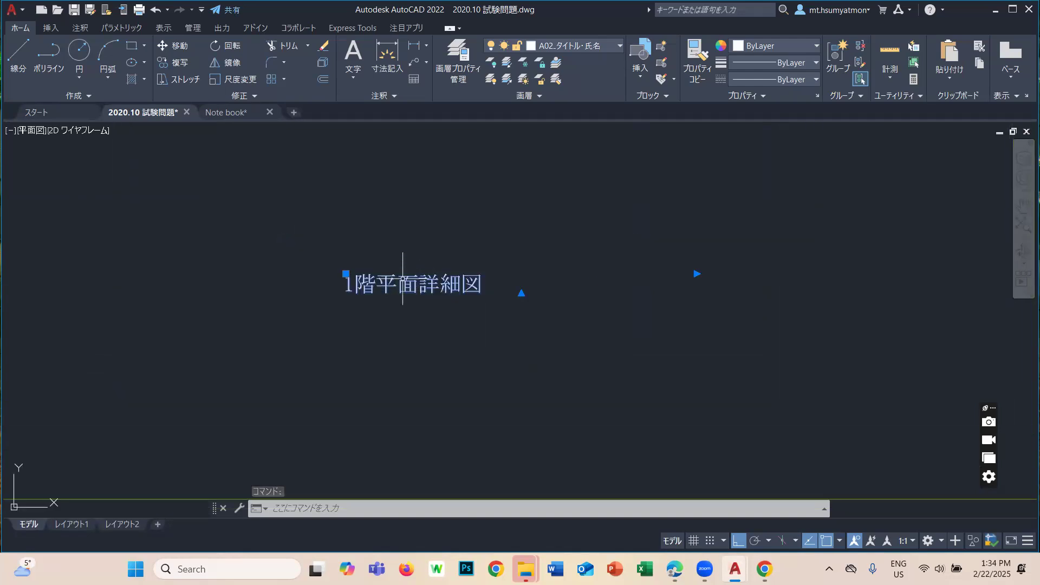
{"action": "right_click", "coordinate": [402, 283]}
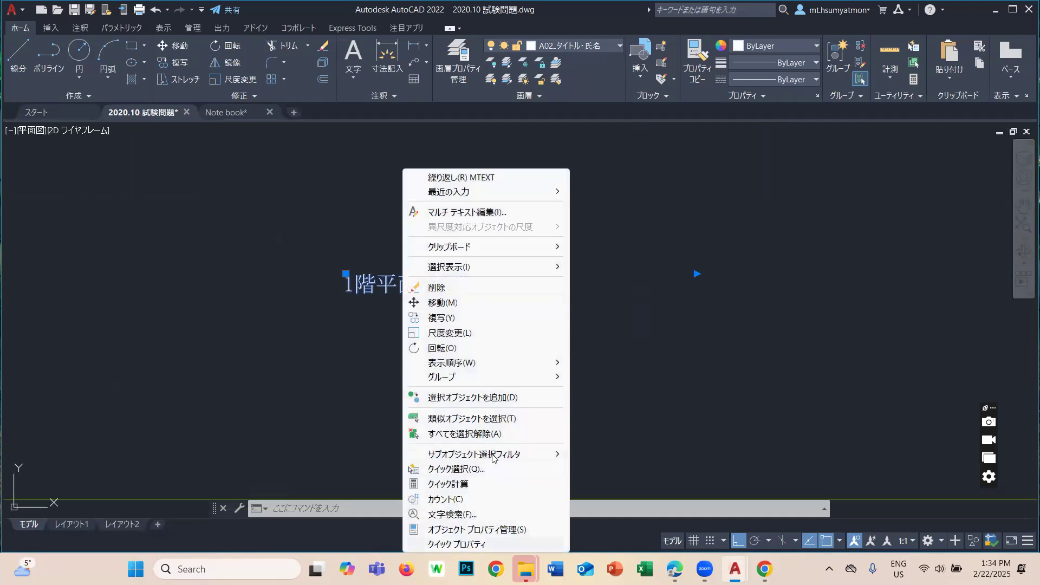
{"action": "left_click", "coordinate": [490, 530]}
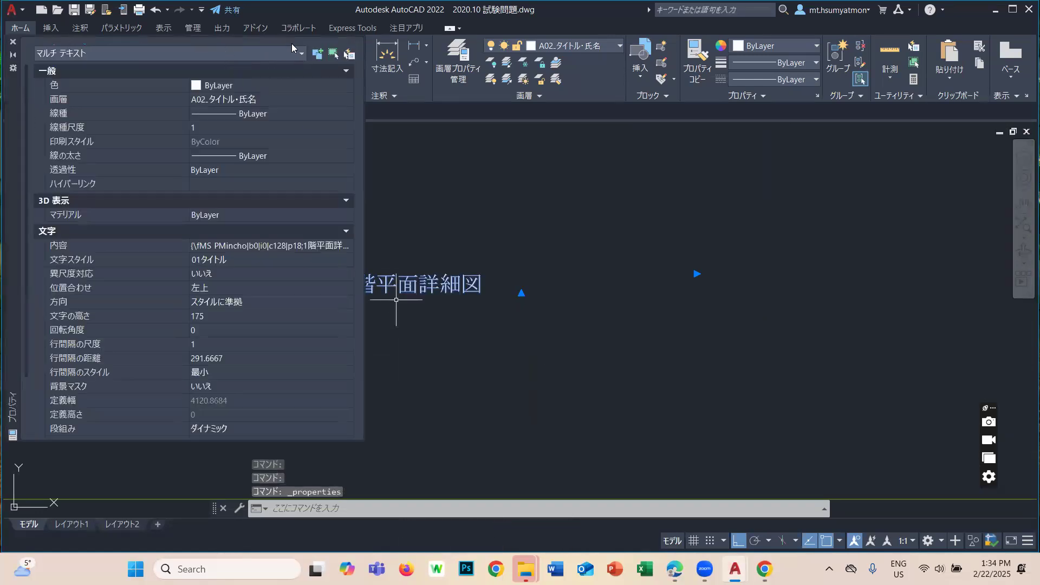
{"action": "left_click", "coordinate": [222, 287]}
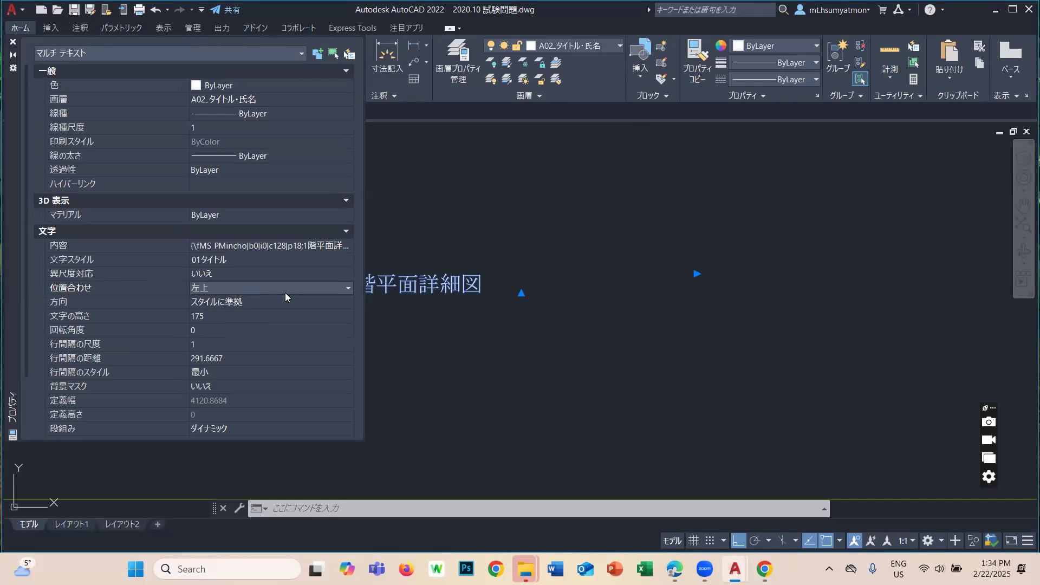
{"action": "left_click", "coordinate": [337, 290]}
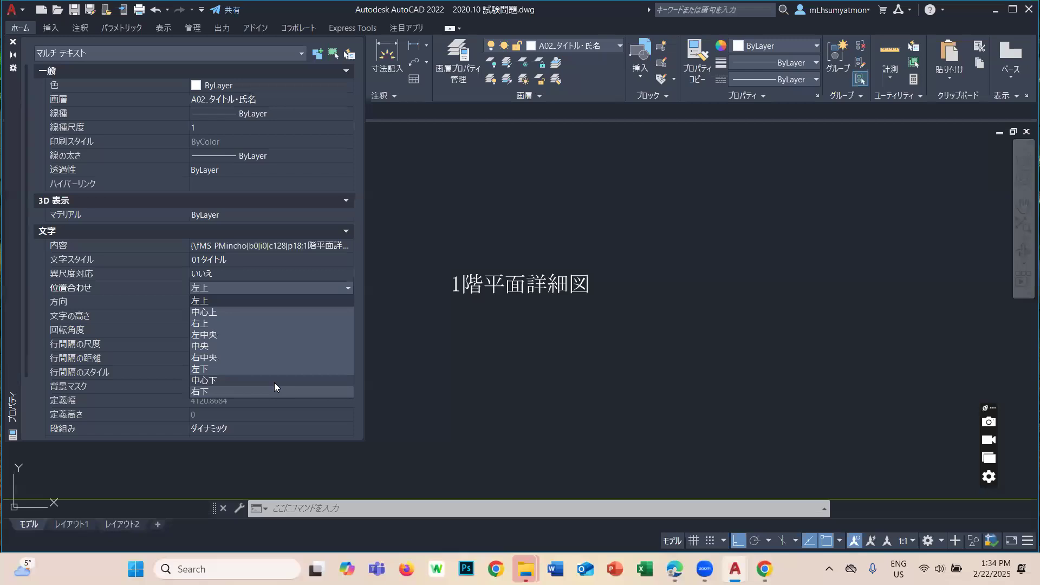
{"action": "left_click", "coordinate": [222, 379]}
{"action": "left_click", "coordinate": [12, 43]}
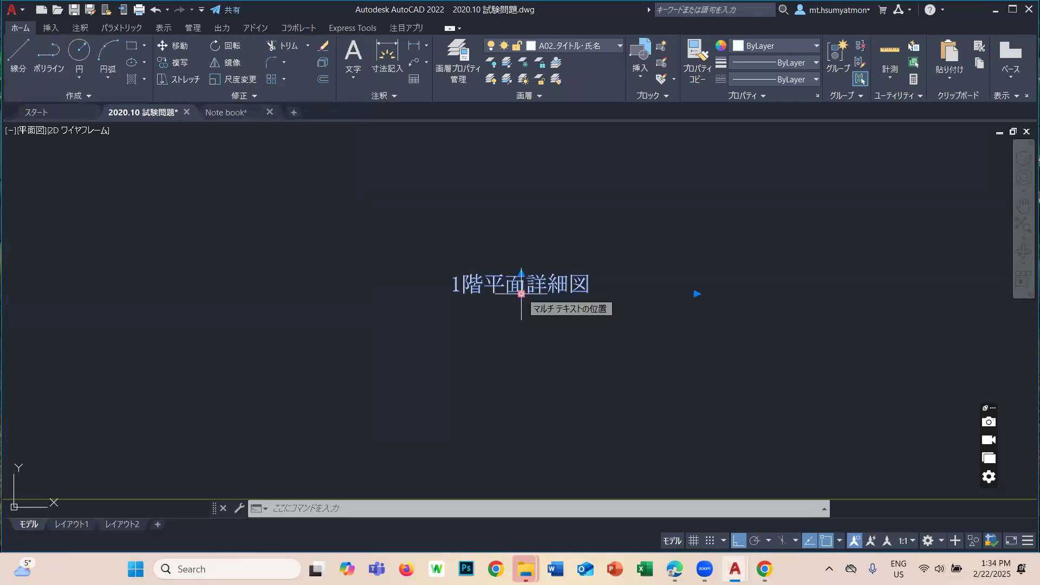
Move the title by its insertion point straight down onto the inner border's bottom line, with polar tracking on.
{"action": "scroll", "coordinate": [522, 293], "scroll_direction": "up", "scroll_amount": 5}
{"action": "scroll", "coordinate": [490, 223], "scroll_direction": "down", "scroll_amount": 3}
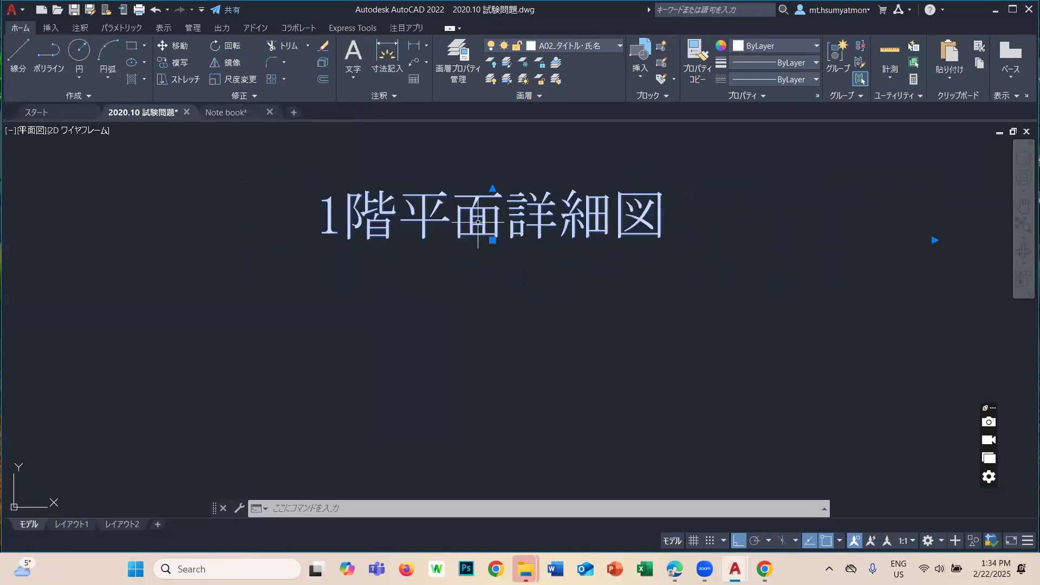
{"action": "left_click", "coordinate": [493, 240]}
{"action": "scroll", "coordinate": [396, 242], "scroll_direction": "down", "scroll_amount": 4}
{"action": "scroll", "coordinate": [396, 242], "scroll_direction": "down", "scroll_amount": 3}
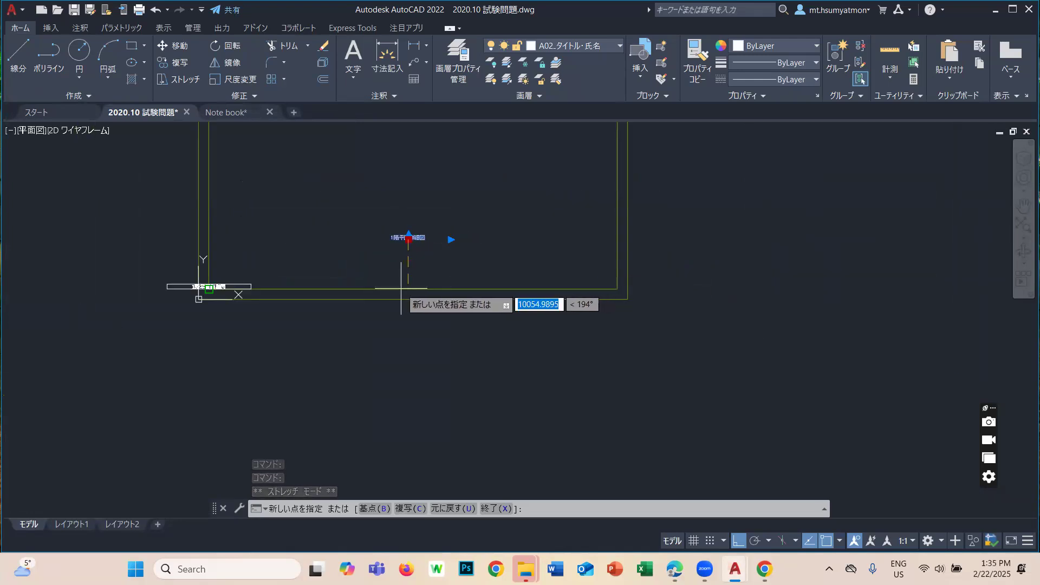
{"action": "scroll", "coordinate": [402, 288], "scroll_direction": "up", "scroll_amount": 6}
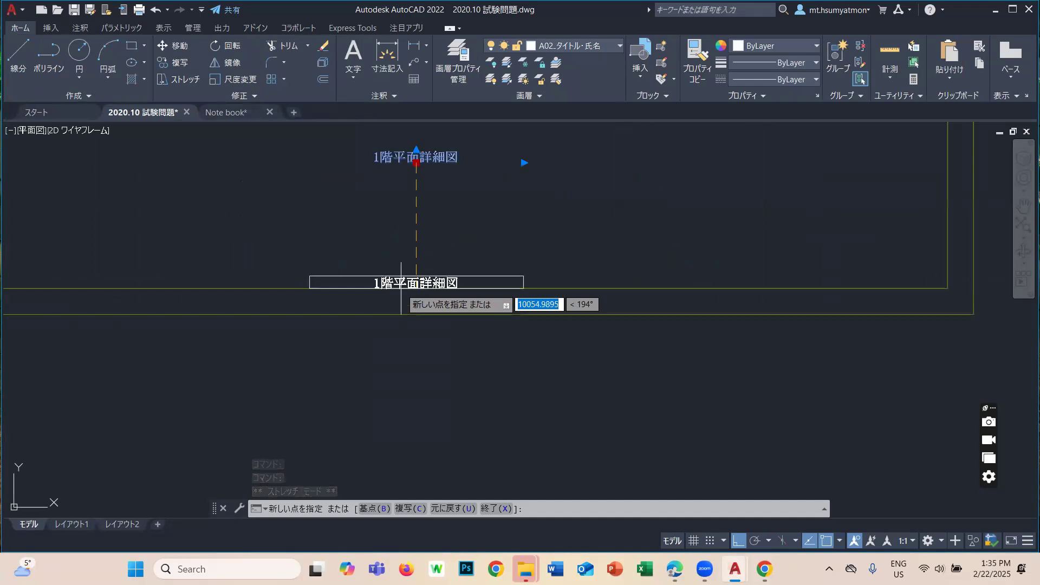
{"action": "left_click", "coordinate": [756, 541]}
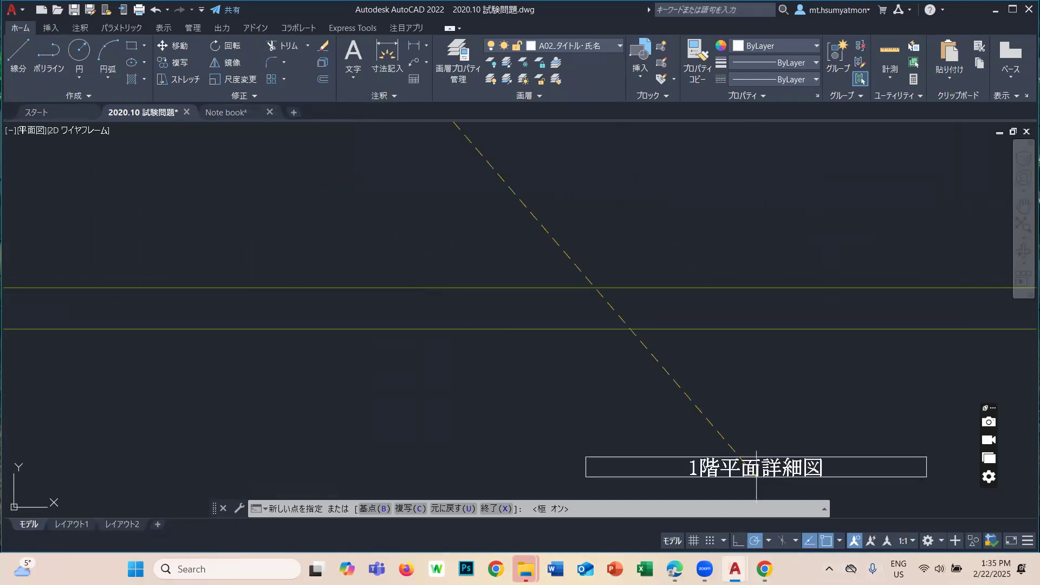
{"action": "scroll", "coordinate": [487, 368], "scroll_direction": "down", "scroll_amount": 4}
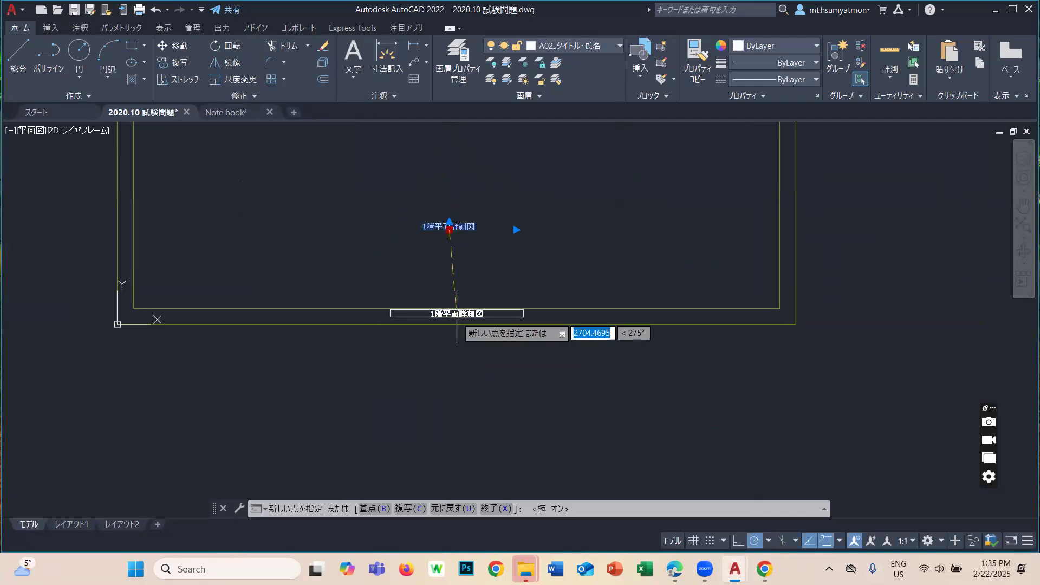
{"action": "left_click", "coordinate": [455, 306]}
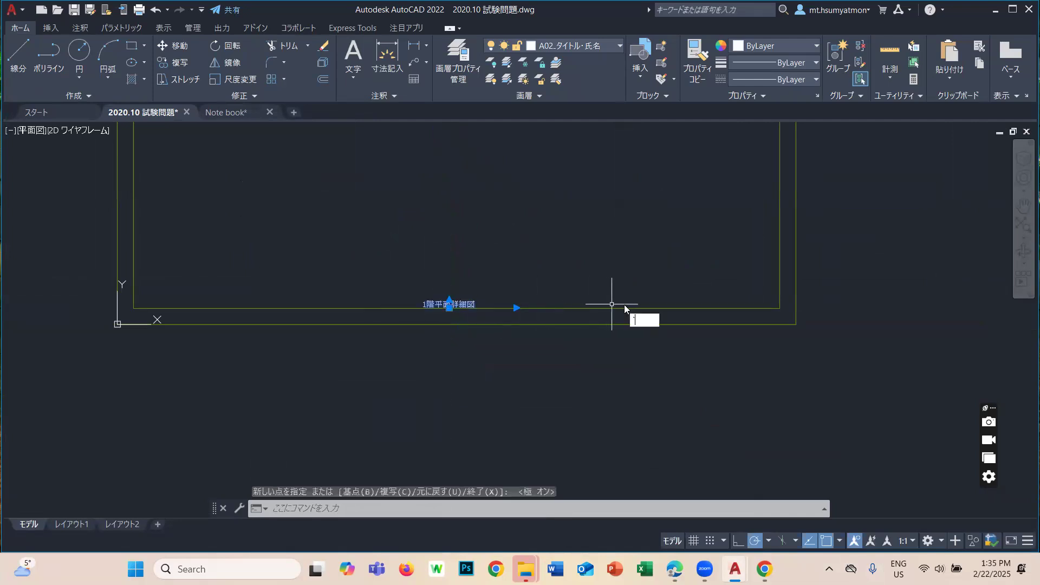
{"action": "key", "text": "Escape"}
{"action": "key", "text": "Escape"}
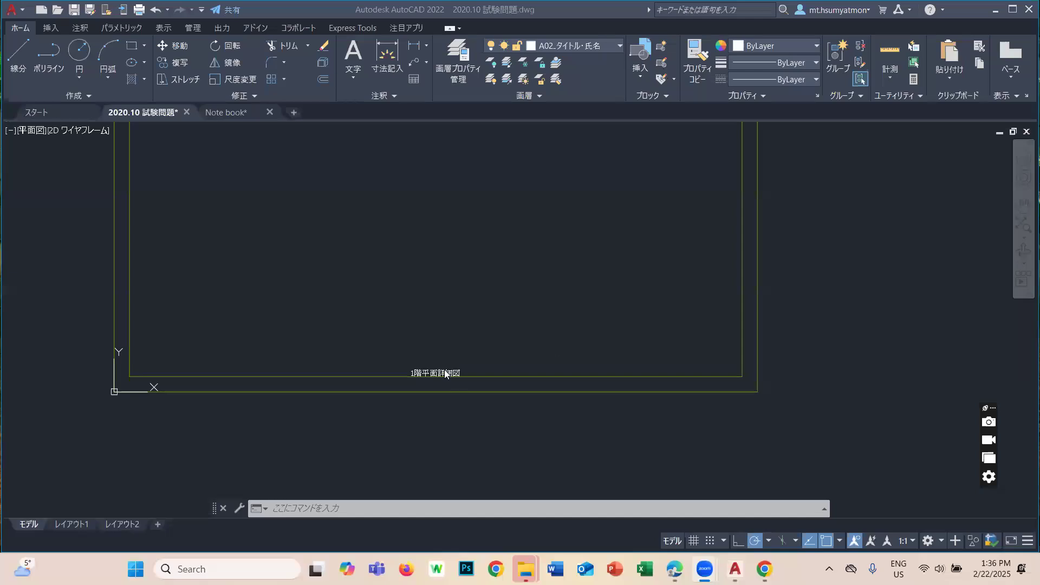
Copy the 1階平面詳細図 title horizontally along the inner border's bottom line to near its lower right corner, with ortho mode on.
{"action": "scroll", "coordinate": [448, 376], "scroll_direction": "up", "scroll_amount": 8}
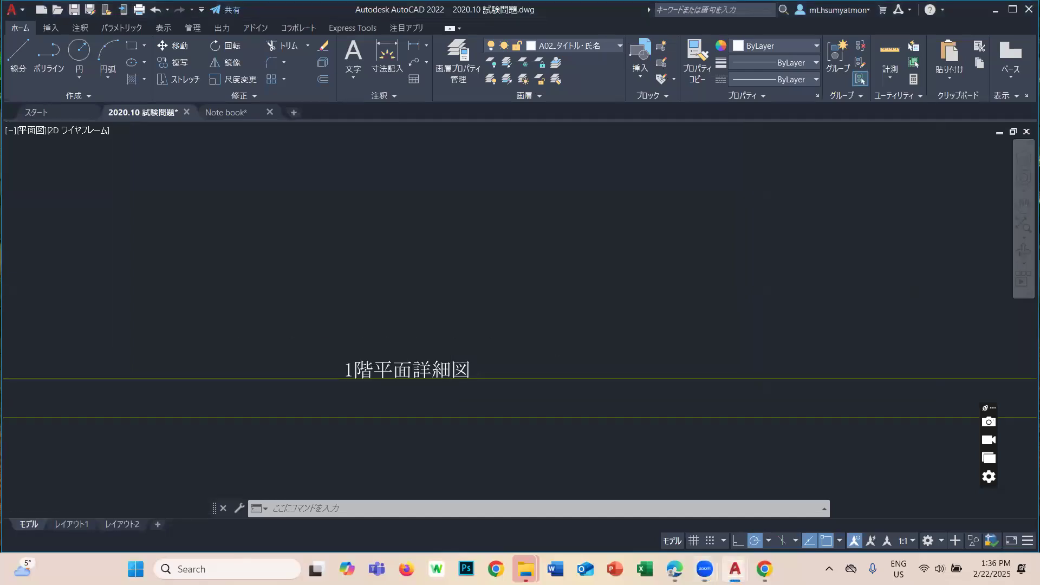
{"action": "scroll", "coordinate": [444, 325], "scroll_direction": "down", "scroll_amount": 2}
{"action": "scroll", "coordinate": [408, 325], "scroll_direction": "down", "scroll_amount": 2}
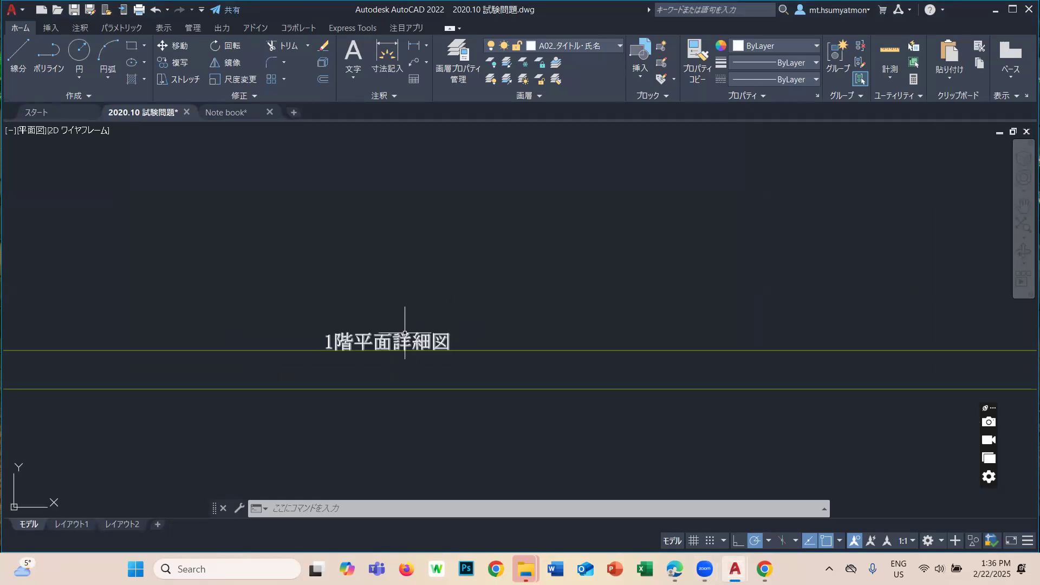
{"action": "mouse_move", "coordinate": [402, 336]}
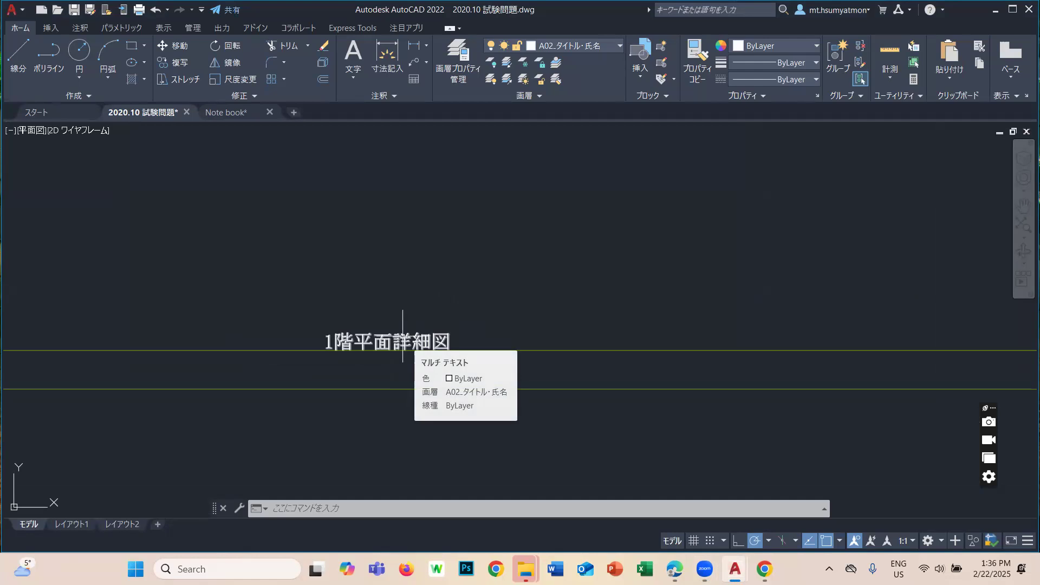
{"action": "type", "text": "co"}
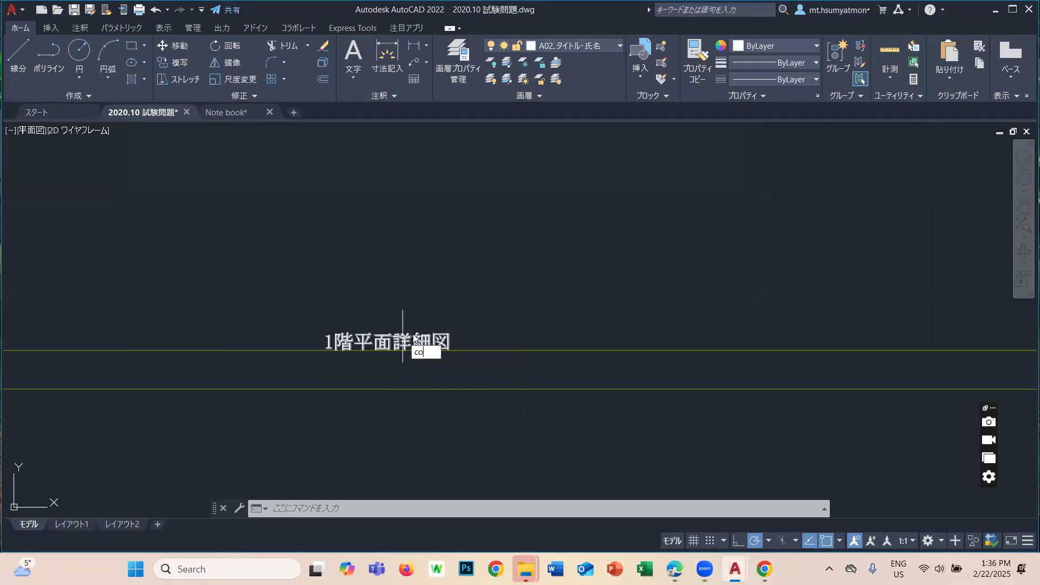
{"action": "key", "text": "Return"}
{"action": "left_click", "coordinate": [447, 352]}
{"action": "key", "text": "Return"}
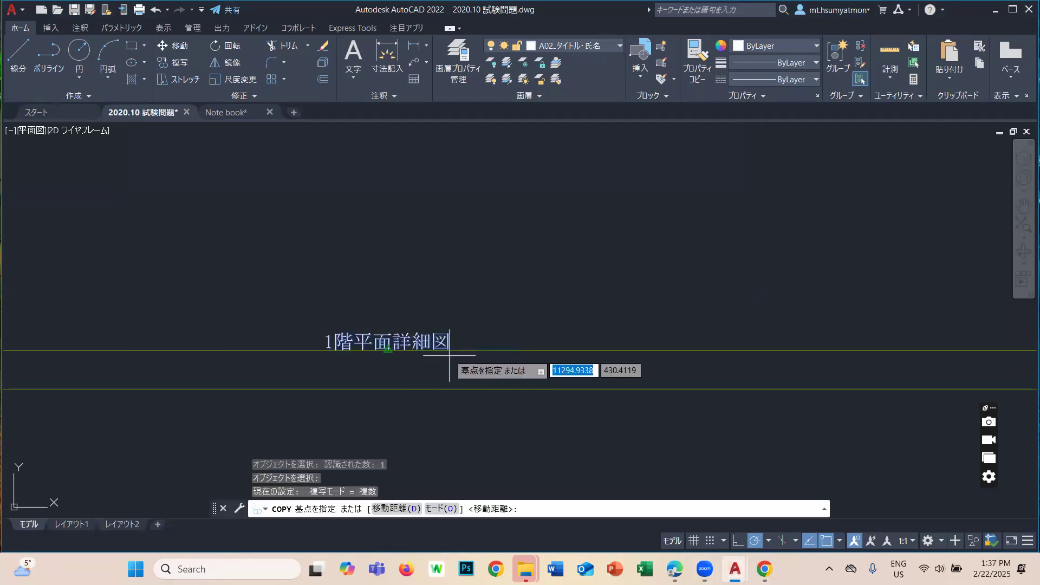
{"action": "left_click", "coordinate": [448, 352]}
{"action": "middle_click_drag", "start_coordinate": [789, 387], "coordinate": [196, 322]}
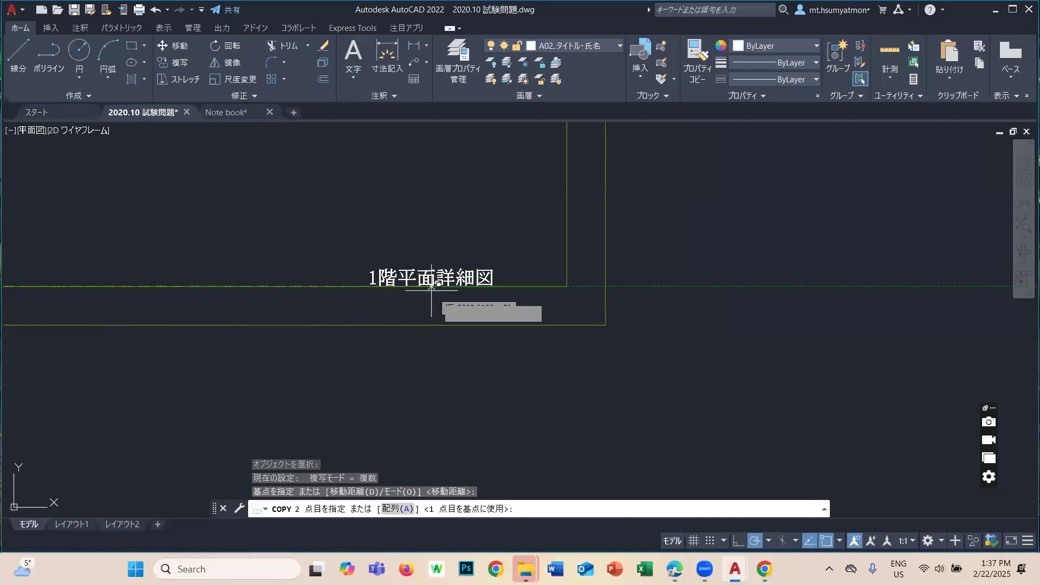
{"action": "left_click", "coordinate": [738, 540]}
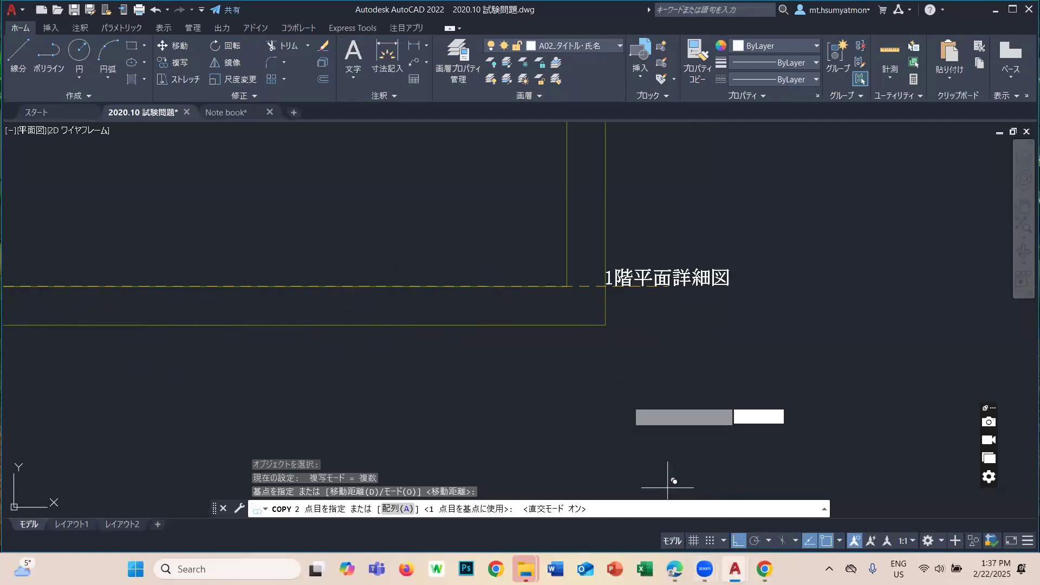
{"action": "left_click", "coordinate": [480, 295]}
{"action": "scroll", "coordinate": [487, 292], "scroll_direction": "up", "scroll_amount": 5}
{"action": "key", "text": "Escape"}
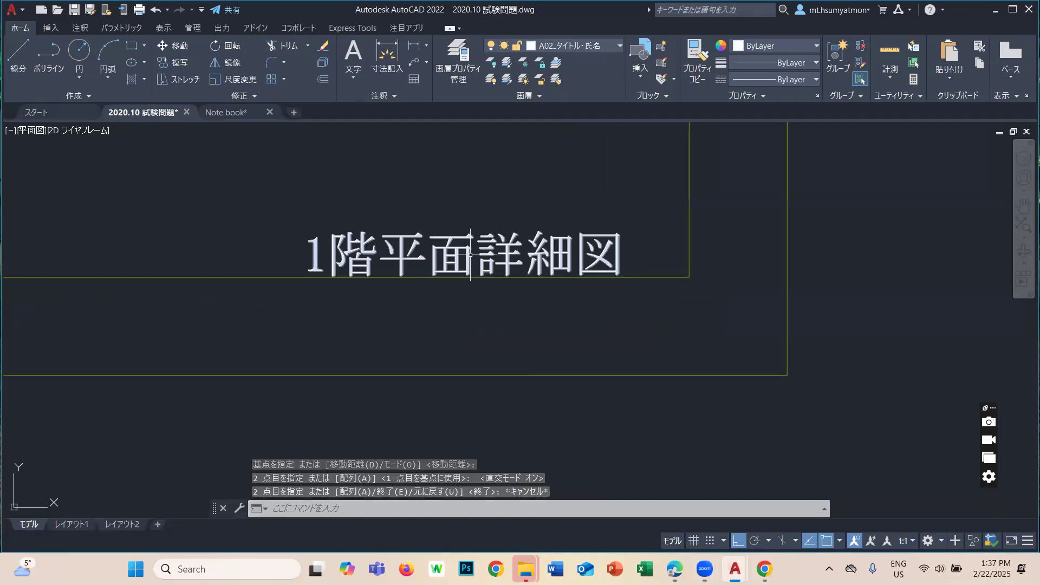
Replace the copied title's text with the examinee number followed by a ・ separator, using Japanese keyboard input for the separator.
{"action": "double_click", "coordinate": [582, 266]}
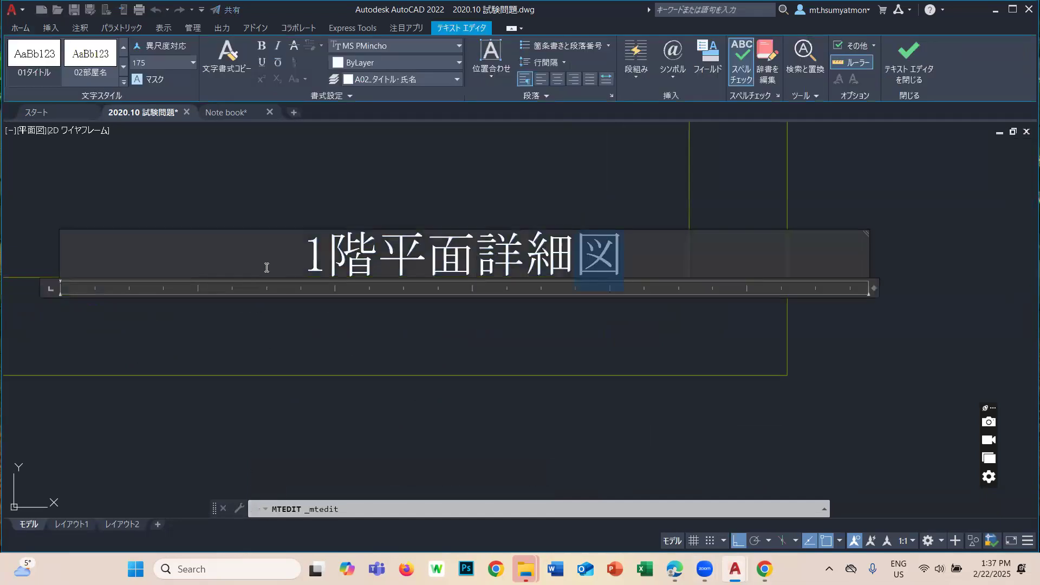
{"action": "type", "text": "1111111"}
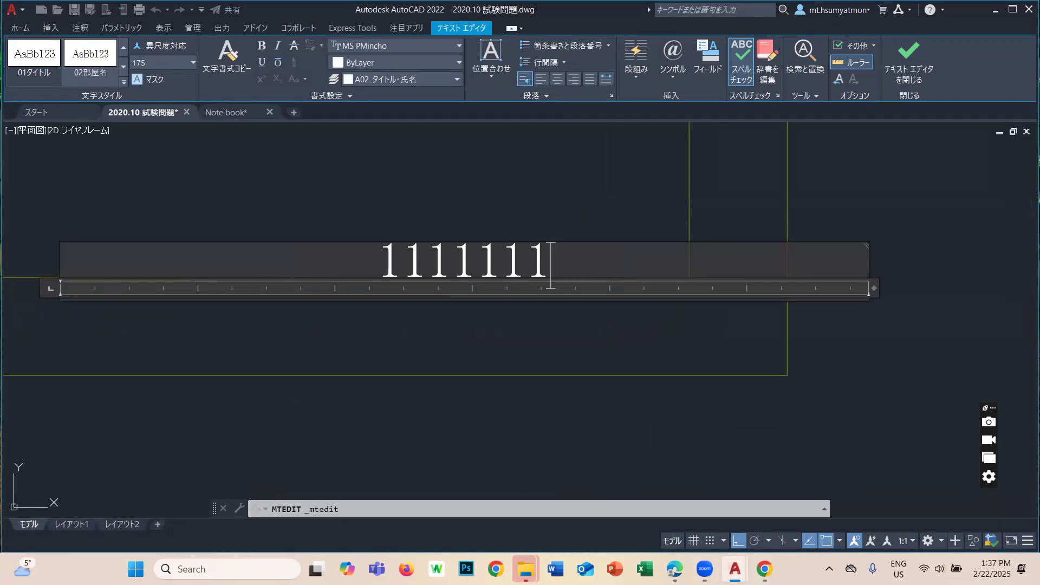
{"action": "left_click", "coordinate": [899, 569]}
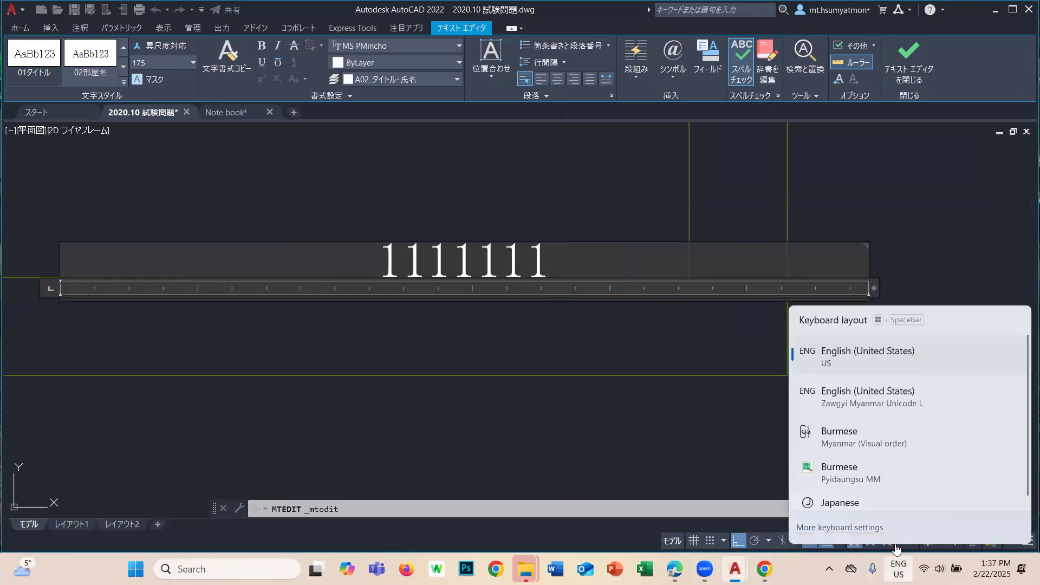
{"action": "left_click", "coordinate": [878, 506]}
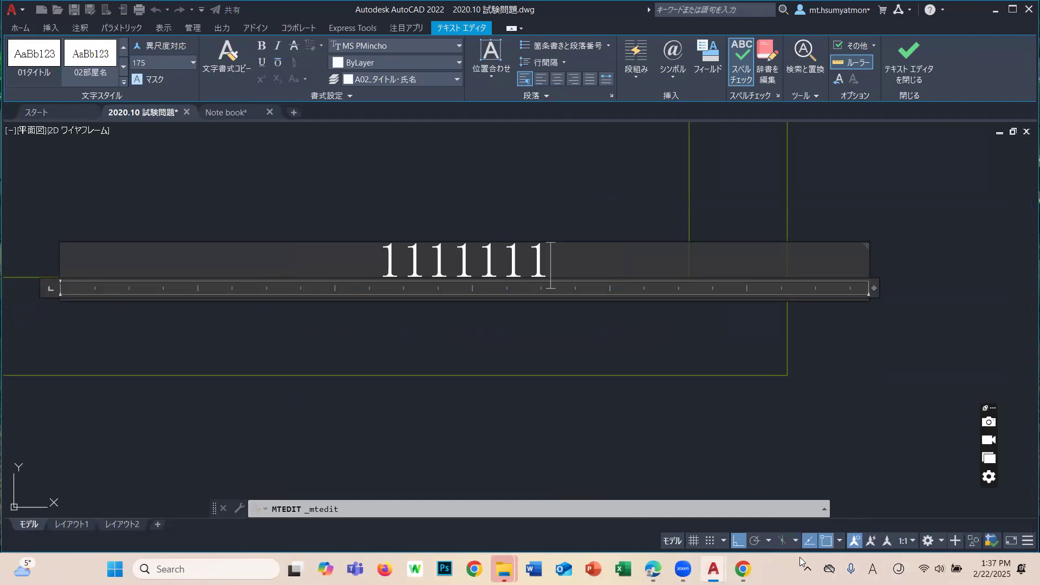
{"action": "type", "text": "/"}
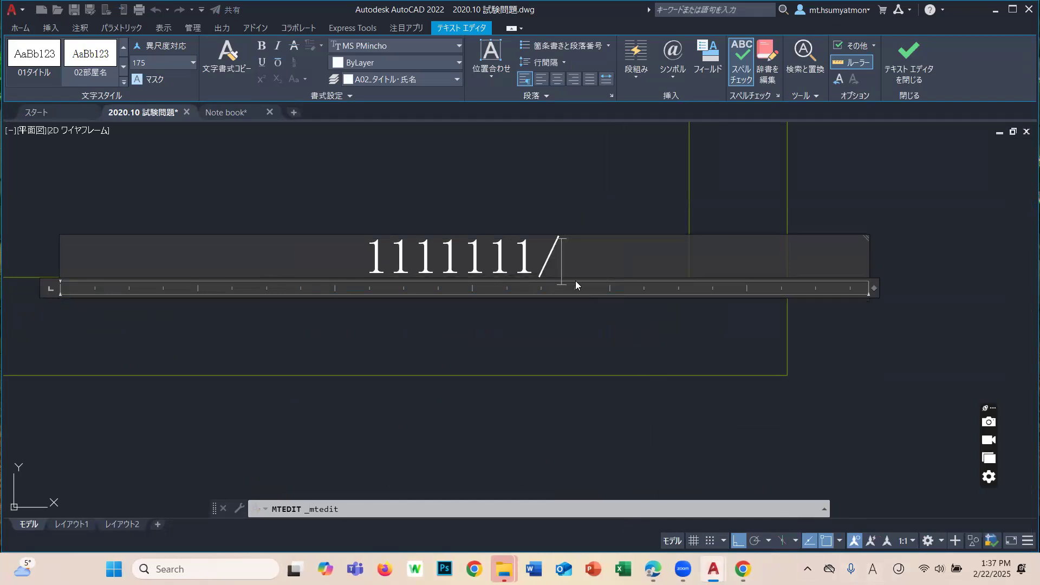
{"action": "key", "text": "BackSpace"}
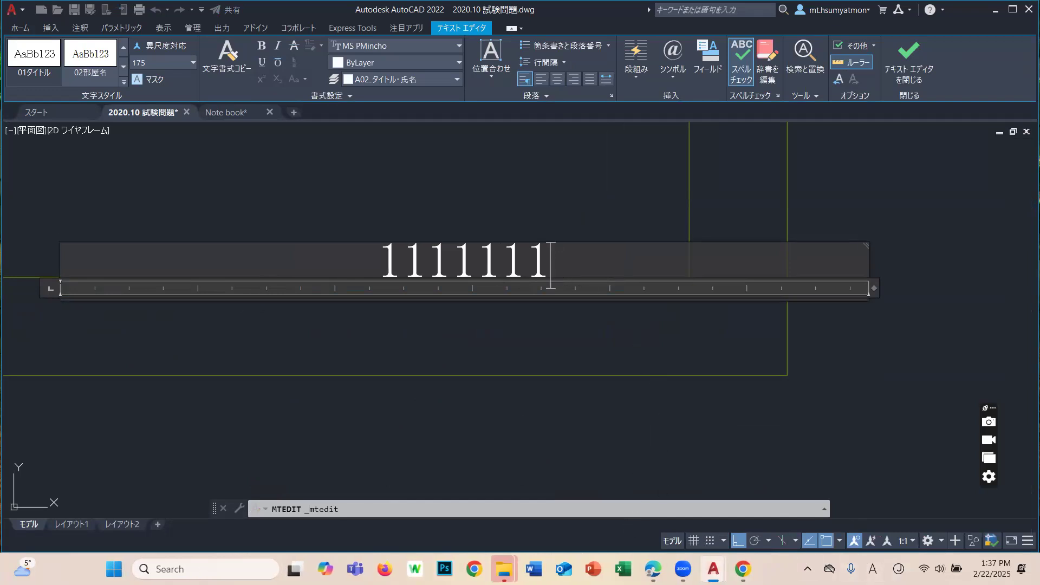
{"action": "left_click", "coordinate": [872, 570]}
{"action": "type", "text": "・"}
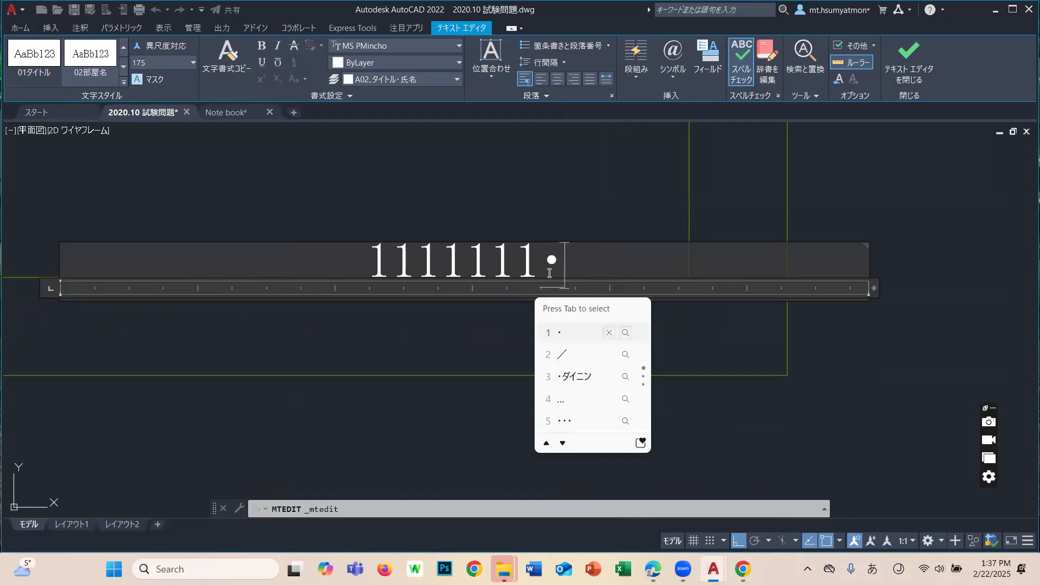
{"action": "key", "text": "Return"}
{"action": "key", "text": "Zenkaku_Hankaku"}
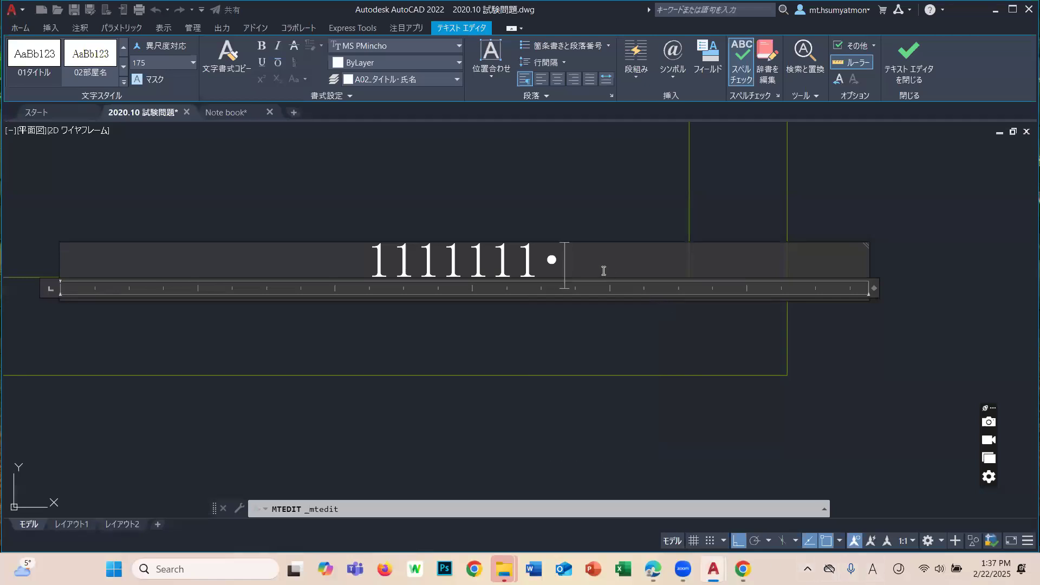
Add the examinee's name in capital letters after the ・ separator and finish the text.
{"action": "type", "text": "m"}
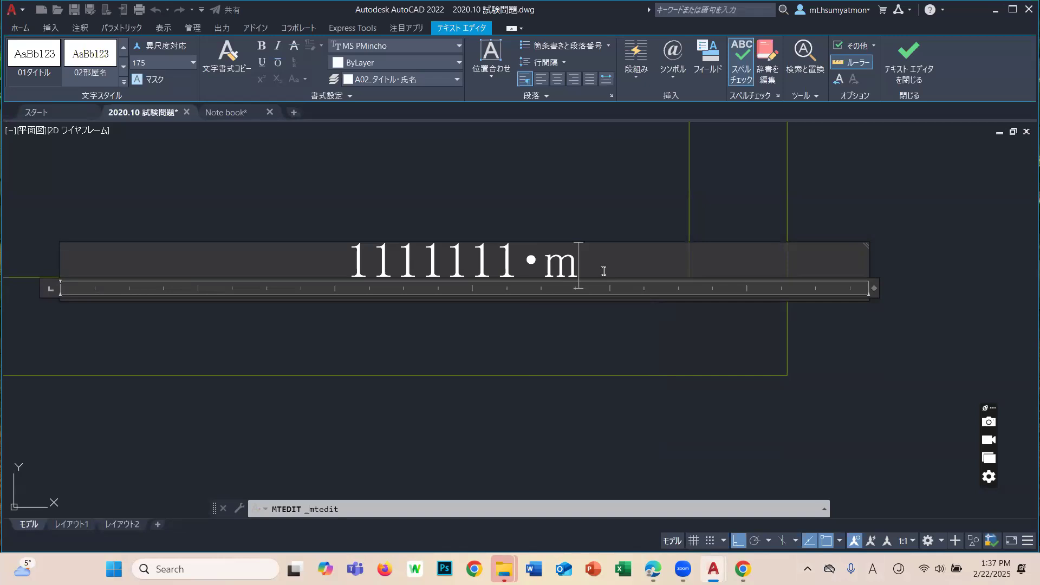
{"action": "key", "text": "BackSpace"}
{"action": "type", "text": "M"}
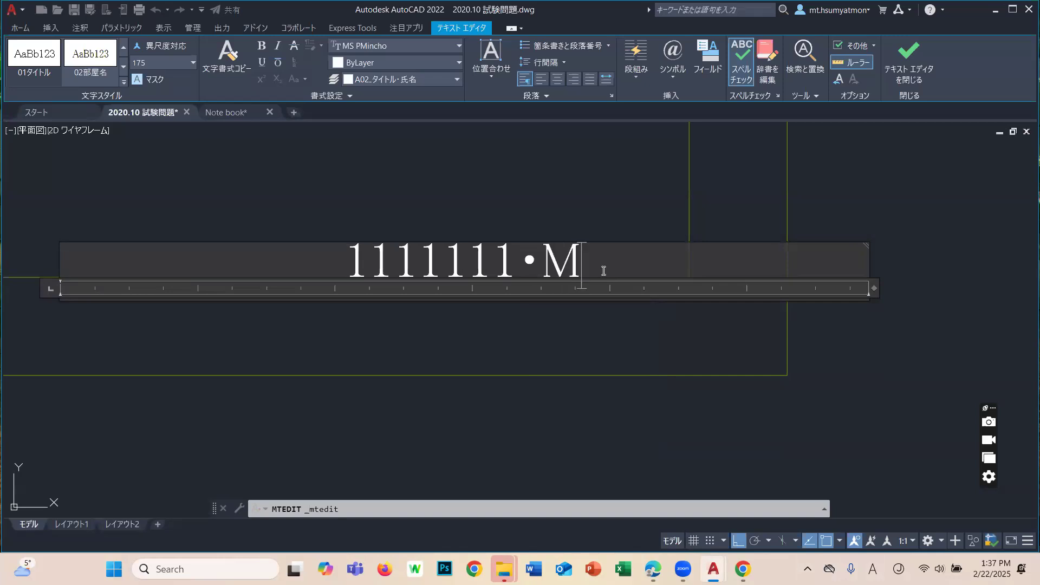
{"action": "type", "text": "THUKA"}
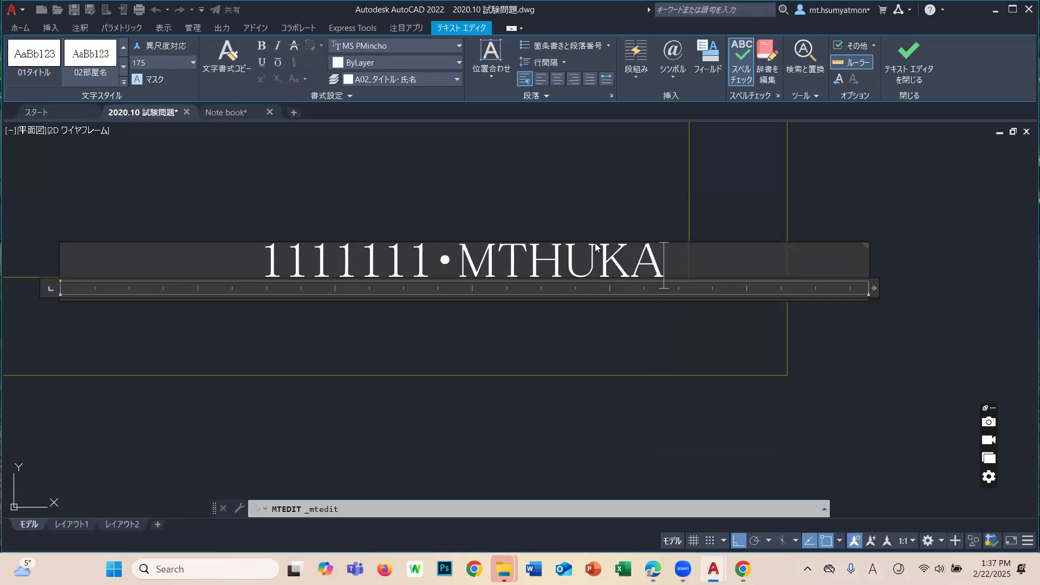
{"action": "left_click", "coordinate": [648, 204]}
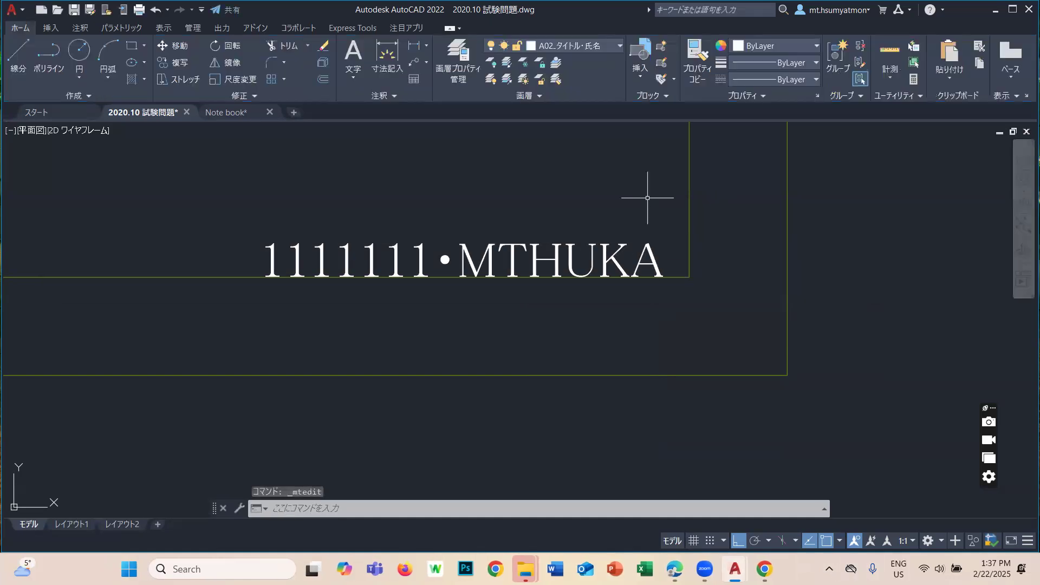
Select the number-and-name text near the lower right corner and open its object properties.
{"action": "scroll", "coordinate": [664, 262], "scroll_direction": "down", "scroll_amount": 3}
{"action": "middle_click_drag", "start_coordinate": [582, 260], "coordinate": [597, 270]}
{"action": "scroll", "coordinate": [599, 271], "scroll_direction": "up", "scroll_amount": 4}
{"action": "left_click", "coordinate": [647, 271]}
{"action": "left_click", "coordinate": [558, 255]}
{"action": "scroll", "coordinate": [558, 263], "scroll_direction": "down", "scroll_amount": 4}
{"action": "scroll", "coordinate": [574, 263], "scroll_direction": "up", "scroll_amount": 2}
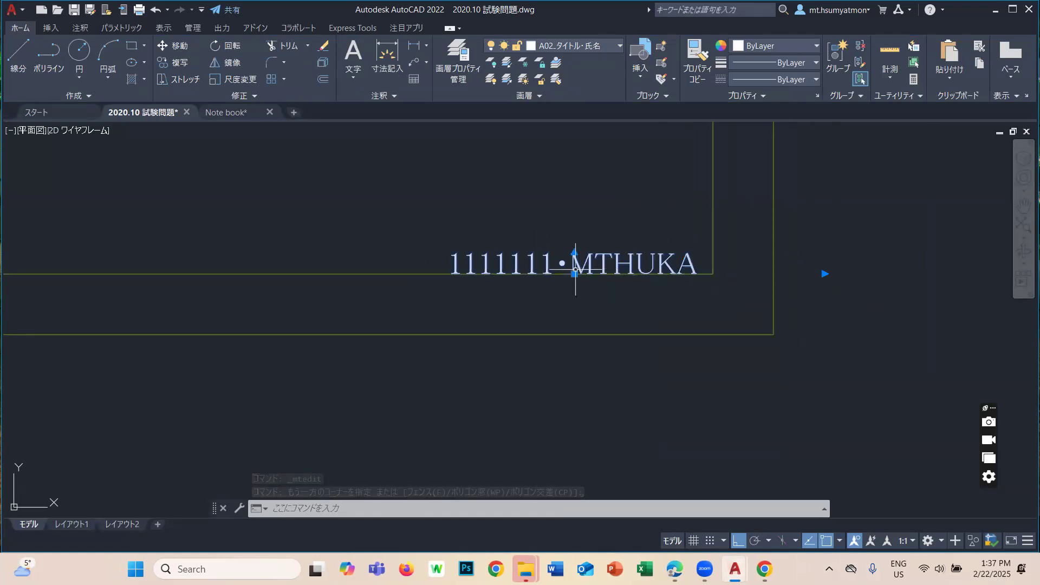
{"action": "right_click", "coordinate": [616, 267]}
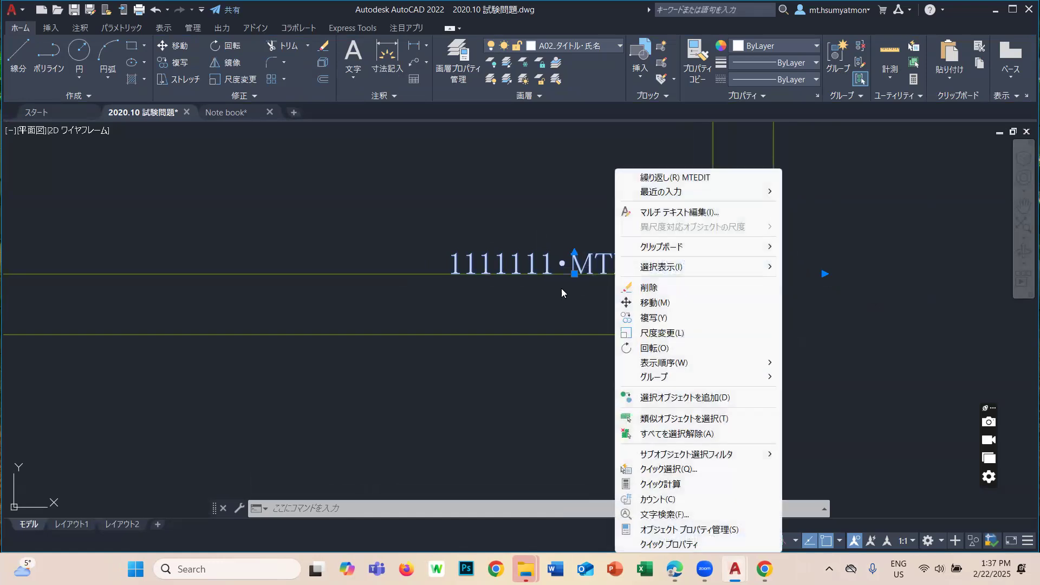
{"action": "left_click", "coordinate": [682, 531]}
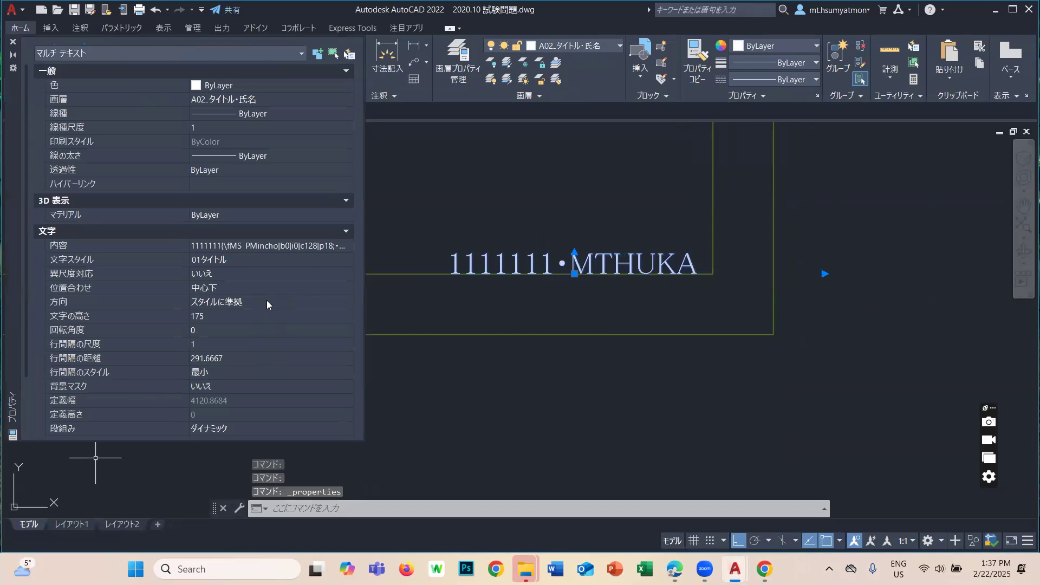
Set the justification of the number-and-name text to 右上.
{"action": "left_click", "coordinate": [323, 290]}
{"action": "left_click", "coordinate": [339, 289]}
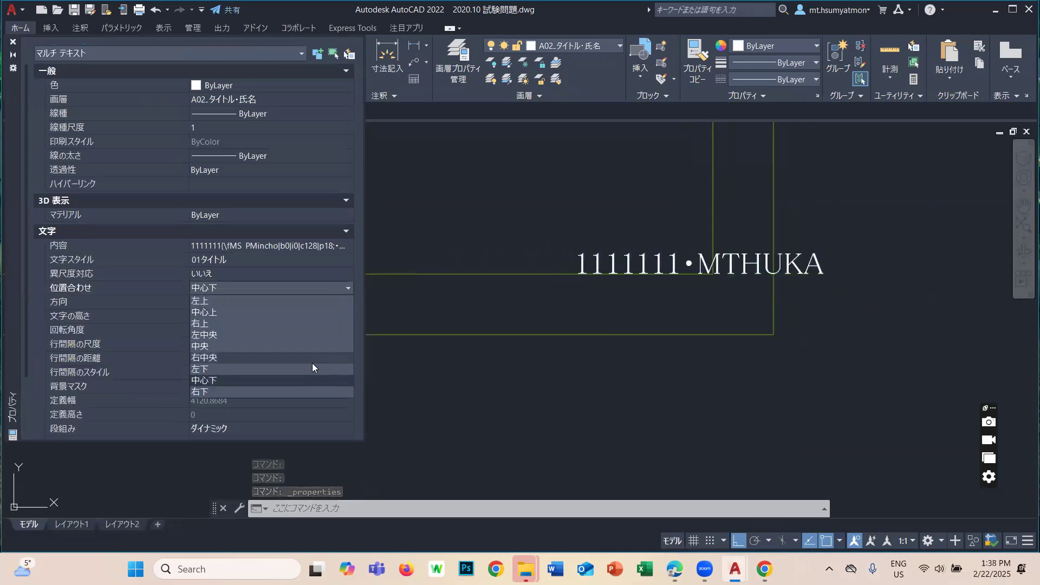
{"action": "left_click", "coordinate": [300, 324]}
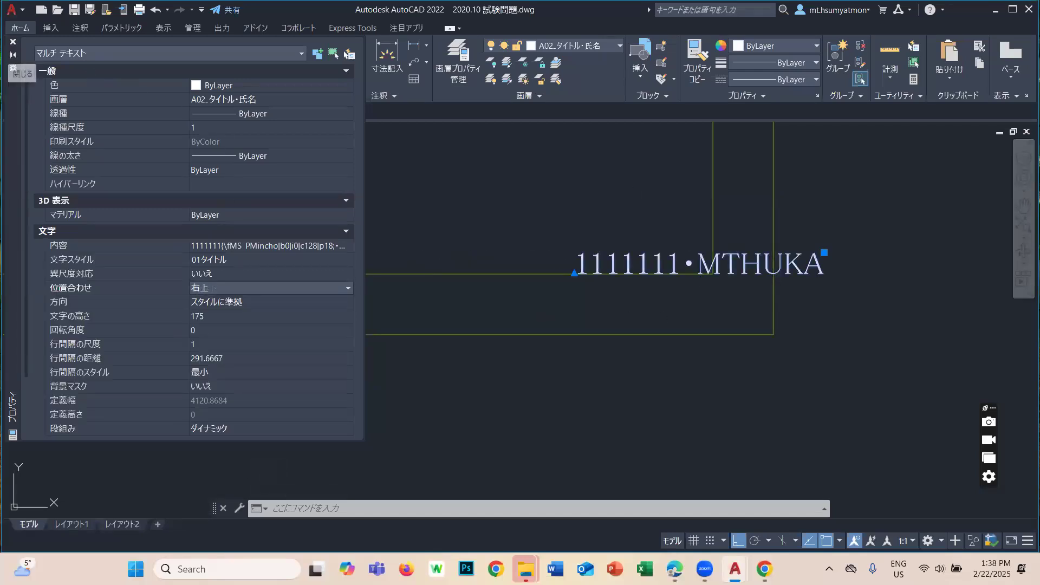
{"action": "left_click", "coordinate": [13, 43]}
Set the justification of the number-and-name text to 右下 and close its object properties.
{"action": "right_click", "coordinate": [750, 269]}
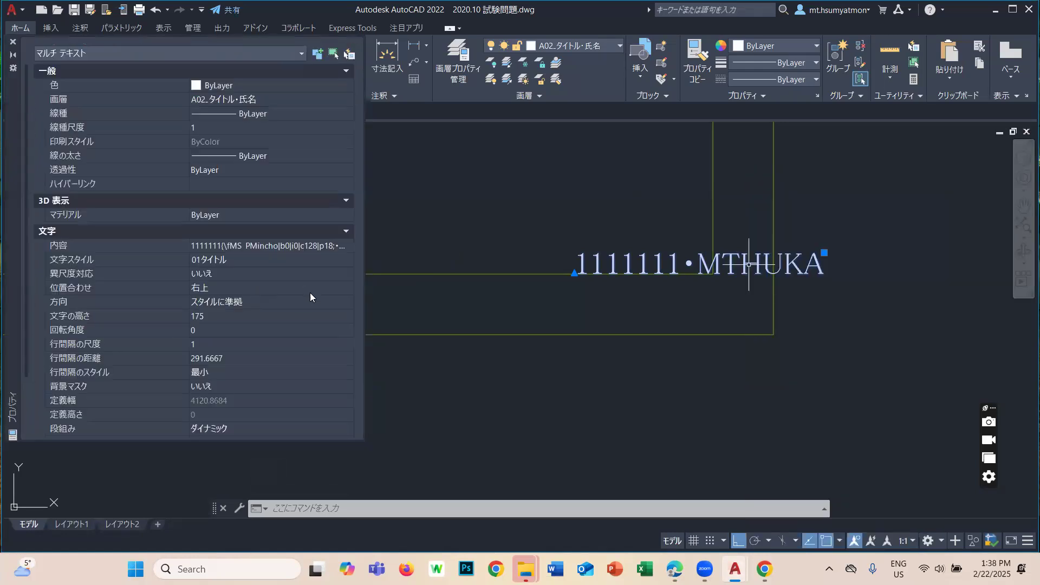
{"action": "left_click", "coordinate": [342, 290]}
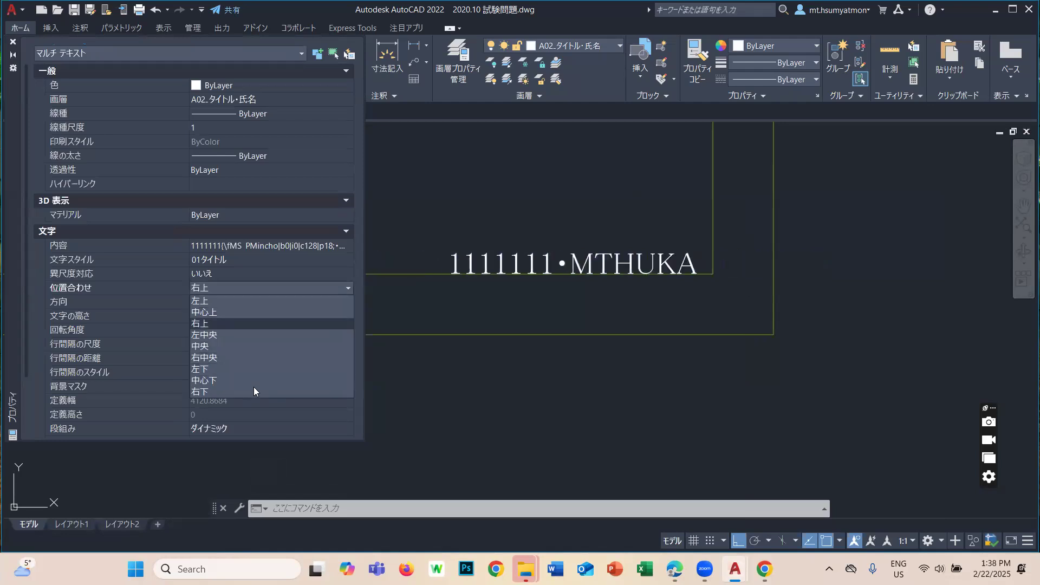
{"action": "left_click", "coordinate": [253, 389]}
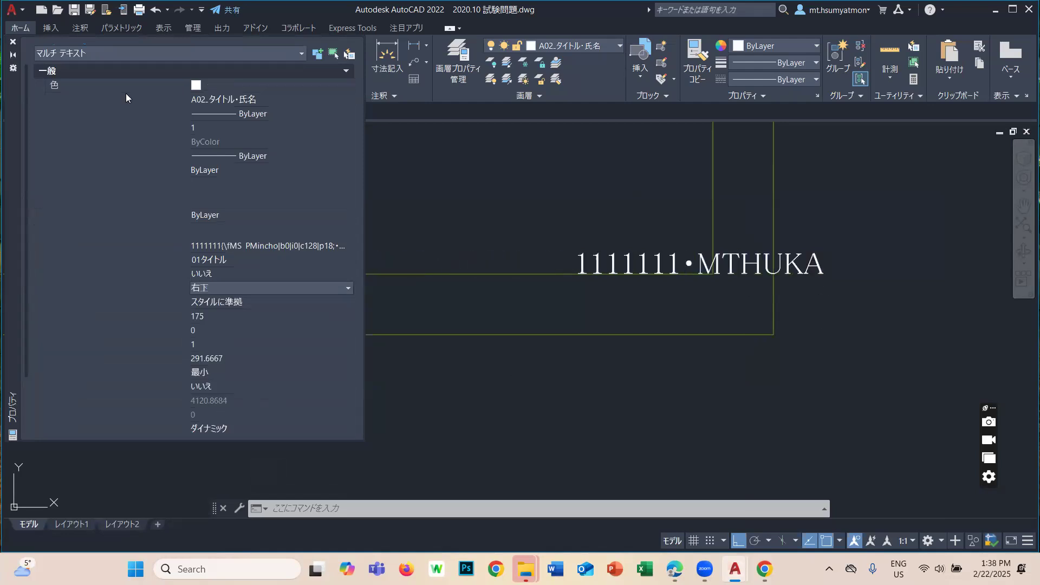
{"action": "left_click", "coordinate": [13, 42]}
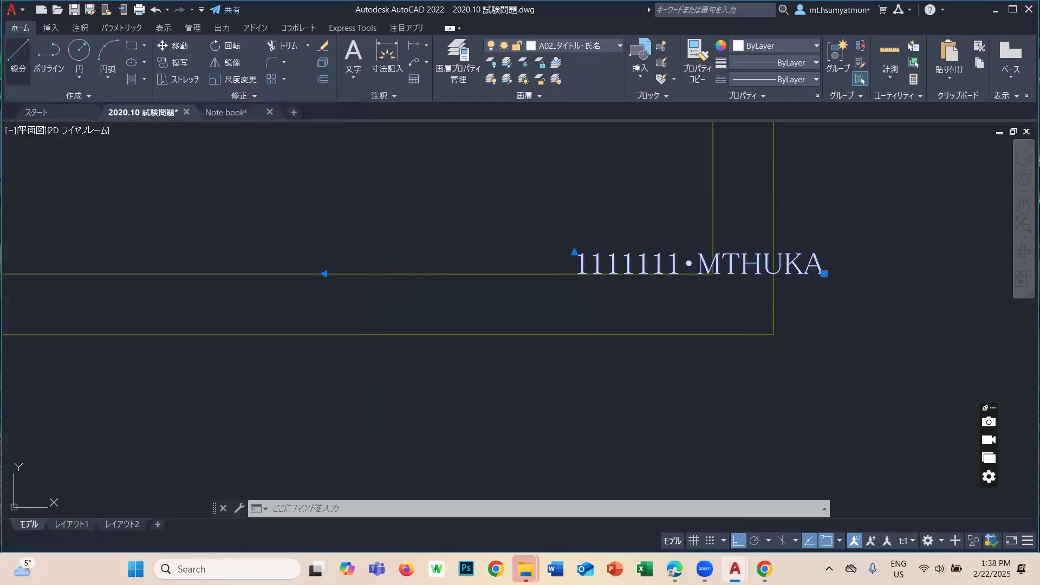
Move the number-and-name text by its insertion point onto the inner border's lower right corner.
{"action": "left_click", "coordinate": [825, 273]}
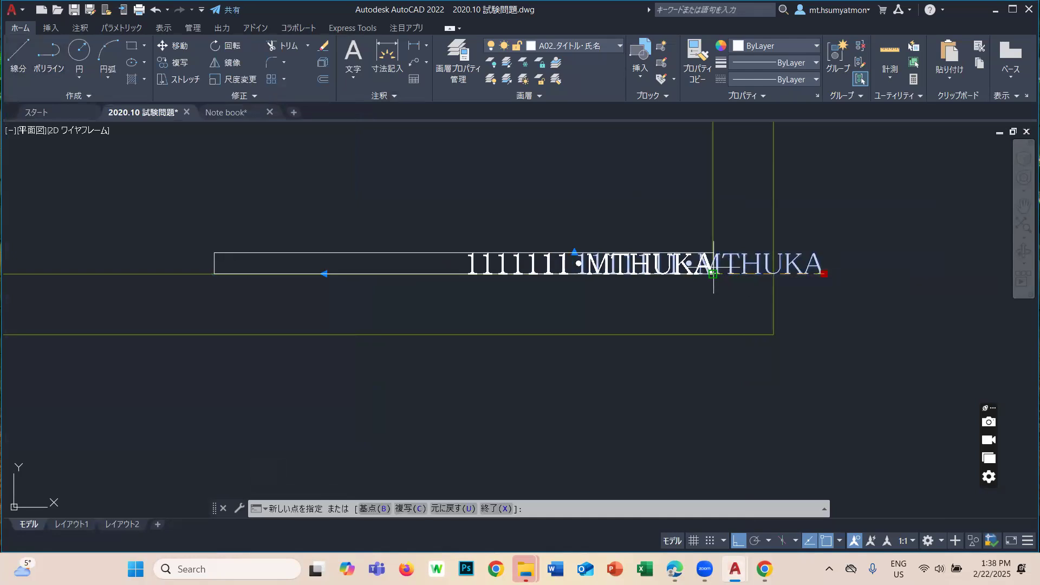
{"action": "left_click", "coordinate": [714, 274]}
{"action": "scroll", "coordinate": [595, 314], "scroll_direction": "down", "scroll_amount": 8}
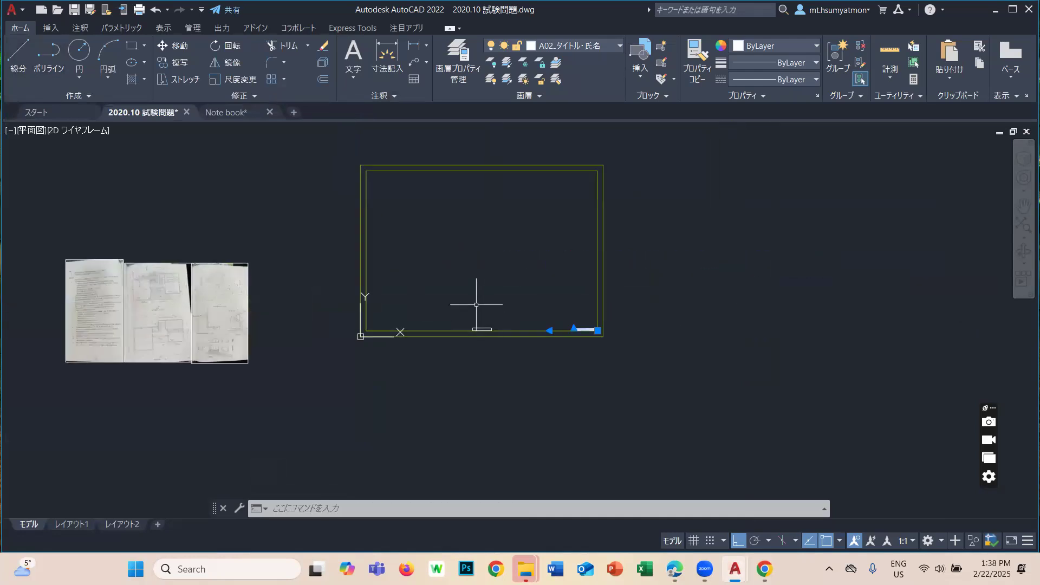
{"action": "scroll", "coordinate": [487, 290], "scroll_direction": "up", "scroll_amount": 4}
{"action": "scroll", "coordinate": [531, 296], "scroll_direction": "down", "scroll_amount": 4}
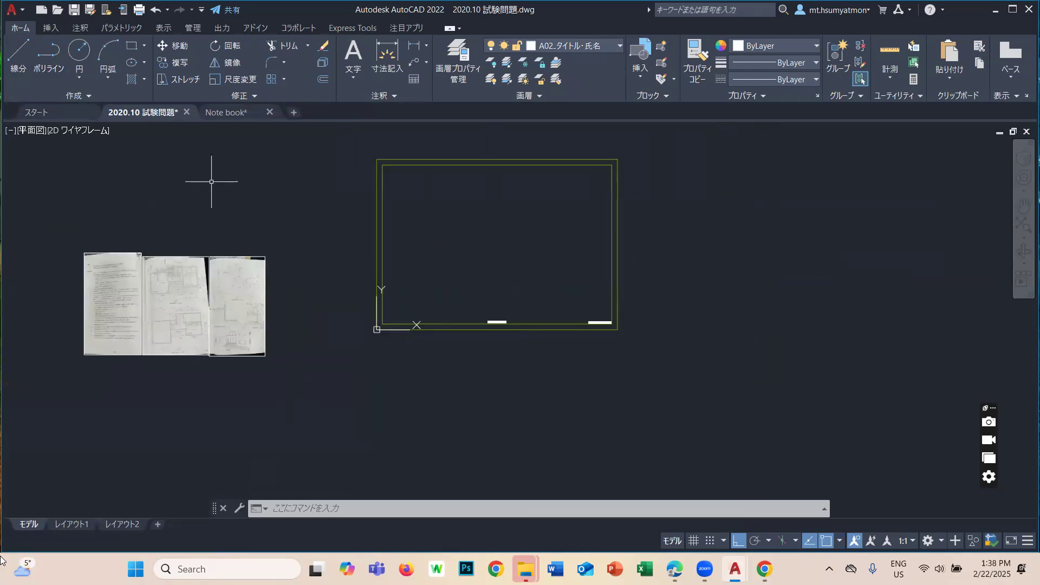
Examine the exam sheet images beside the frame, including the 1階平面図 plan with its dimensions and the written instructions.
{"action": "scroll", "coordinate": [534, 249], "scroll_direction": "up", "scroll_amount": 2}
{"action": "middle_click_drag", "start_coordinate": [373, 277], "coordinate": [509, 336]}
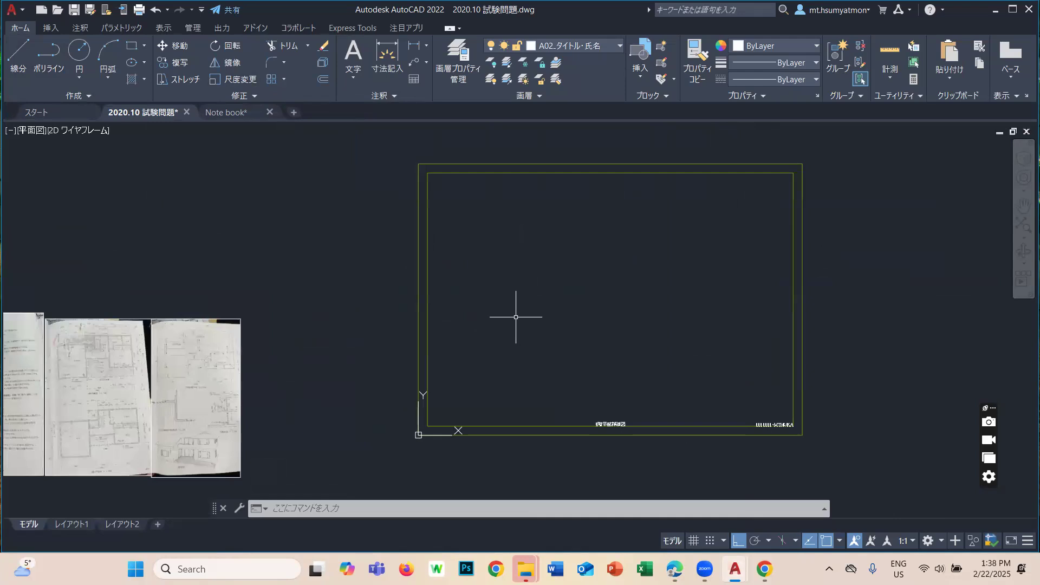
{"action": "middle_click_drag", "start_coordinate": [173, 397], "coordinate": [625, 328]}
{"action": "scroll", "coordinate": [524, 295], "scroll_direction": "up", "scroll_amount": 4}
{"action": "scroll", "coordinate": [524, 293], "scroll_direction": "up", "scroll_amount": 4}
{"action": "middle_click_drag", "start_coordinate": [546, 416], "coordinate": [511, 306]}
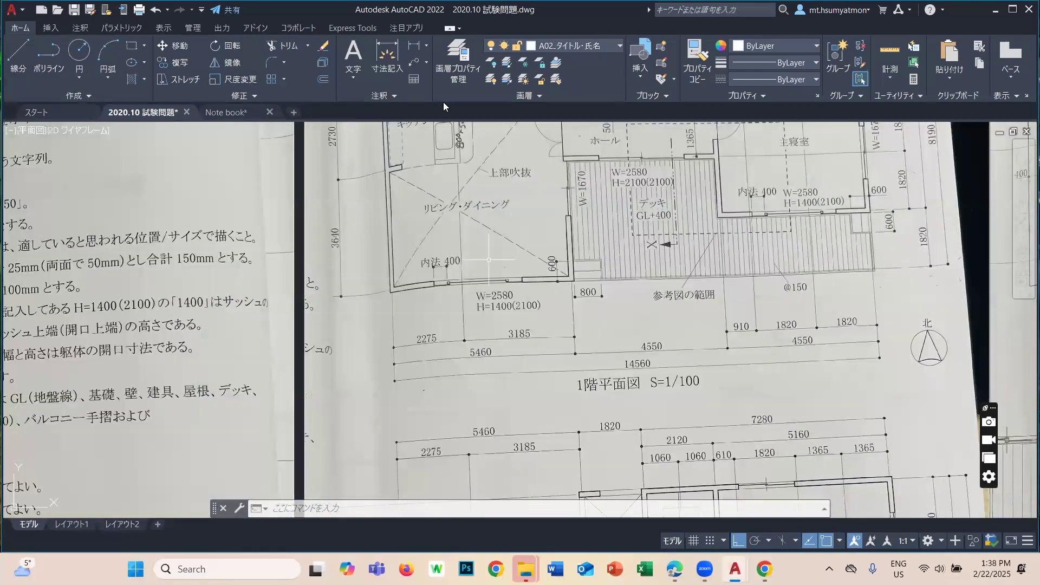
{"action": "scroll", "coordinate": [410, 237], "scroll_direction": "down", "scroll_amount": 4}
{"action": "middle_click_drag", "start_coordinate": [409, 238], "coordinate": [401, 330]}
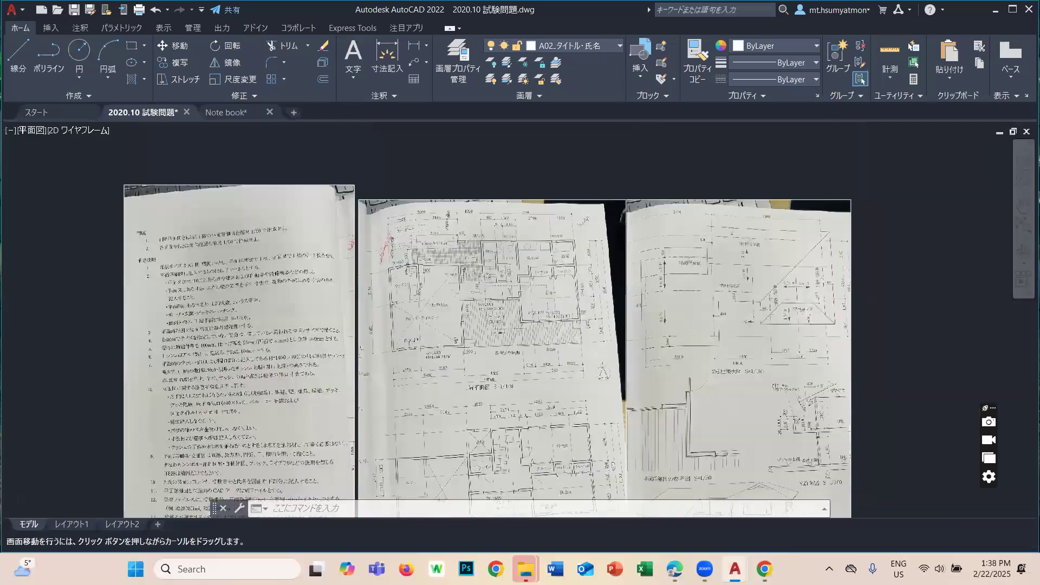
Examine the 1階平面図 plan and the 木造 柱幅 image search results in Chrome, and return to the AutoCAD drawing.
{"action": "scroll", "coordinate": [450, 269], "scroll_direction": "up", "scroll_amount": 4}
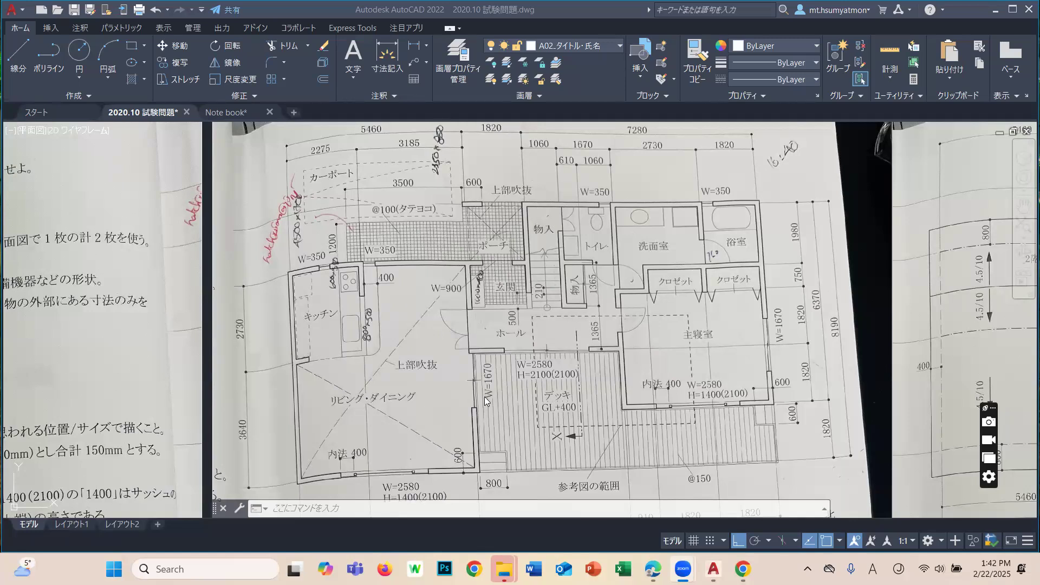
{"action": "mouse_move", "coordinate": [742, 569]}
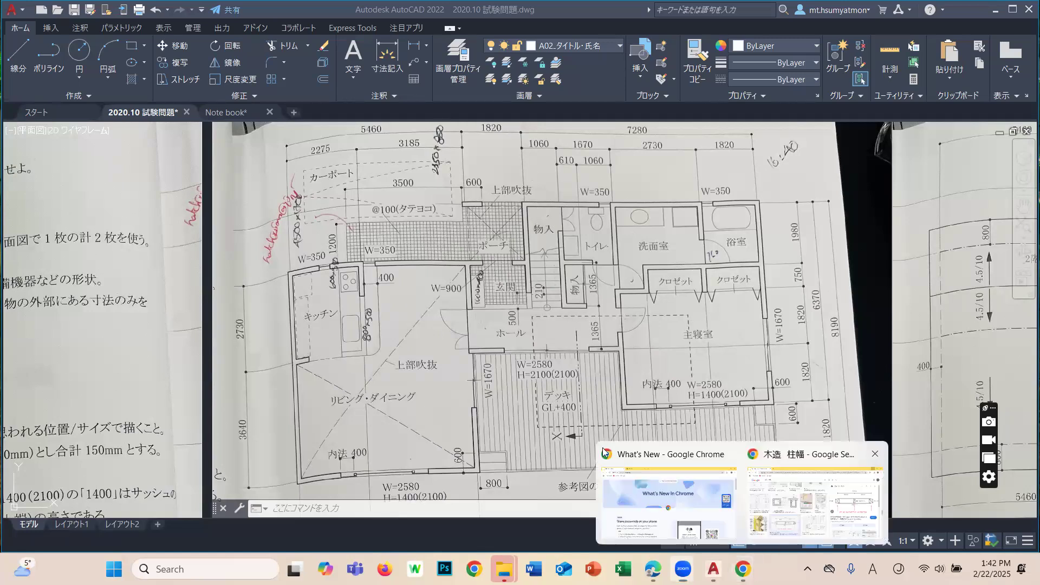
{"action": "left_click", "coordinate": [815, 503]}
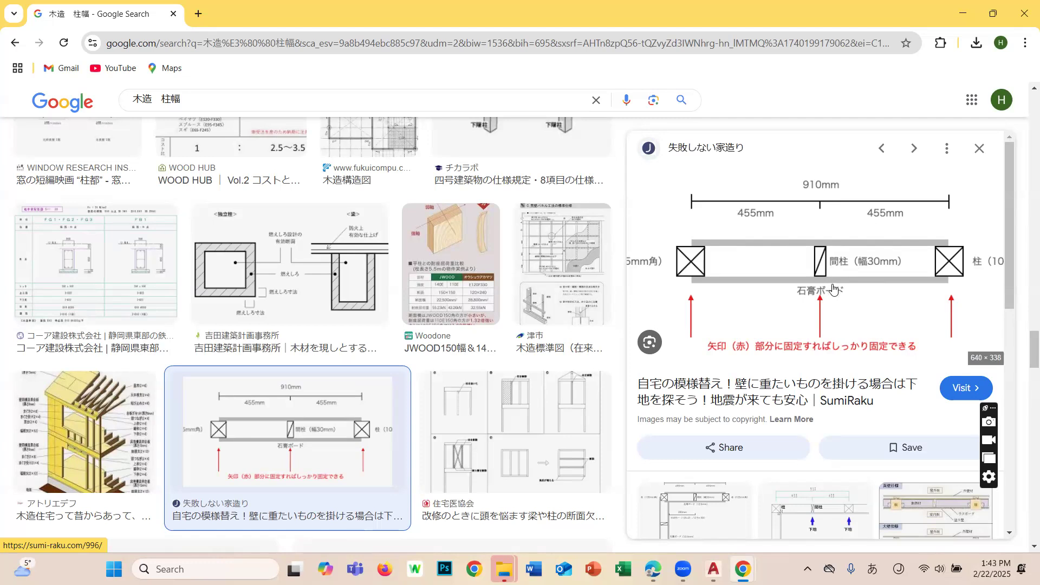
{"action": "scroll", "coordinate": [574, 285], "scroll_direction": "down", "scroll_amount": 5}
{"action": "scroll", "coordinate": [571, 290], "scroll_direction": "down", "scroll_amount": 10}
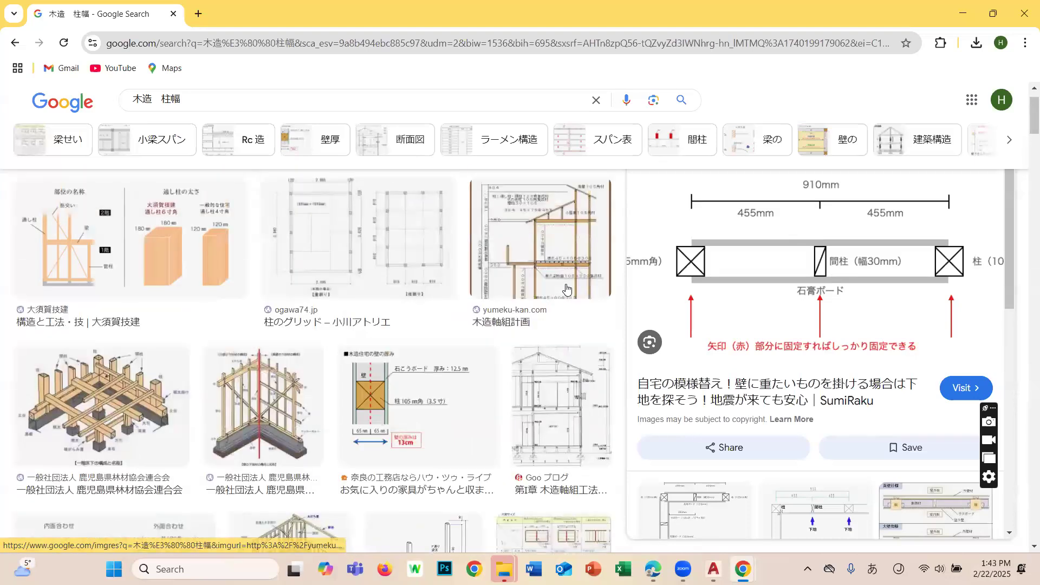
{"action": "scroll", "coordinate": [567, 289], "scroll_direction": "up", "scroll_amount": 2}
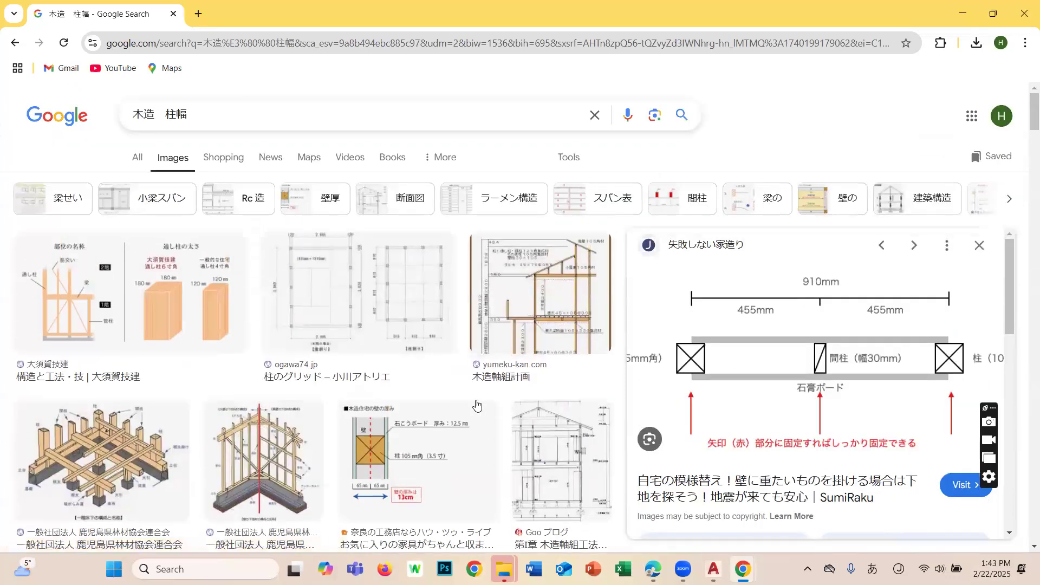
{"action": "left_click", "coordinate": [965, 13]}
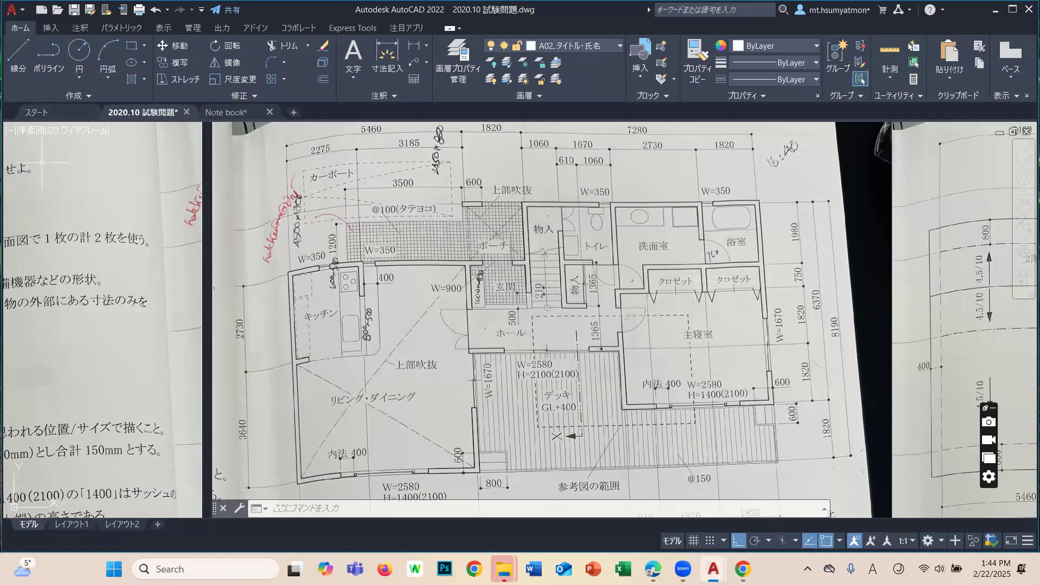
Examine the written instructions and the overall width dimension of the 1階平面図 plan on the exam sheets.
{"action": "scroll", "coordinate": [607, 288], "scroll_direction": "down", "scroll_amount": 3}
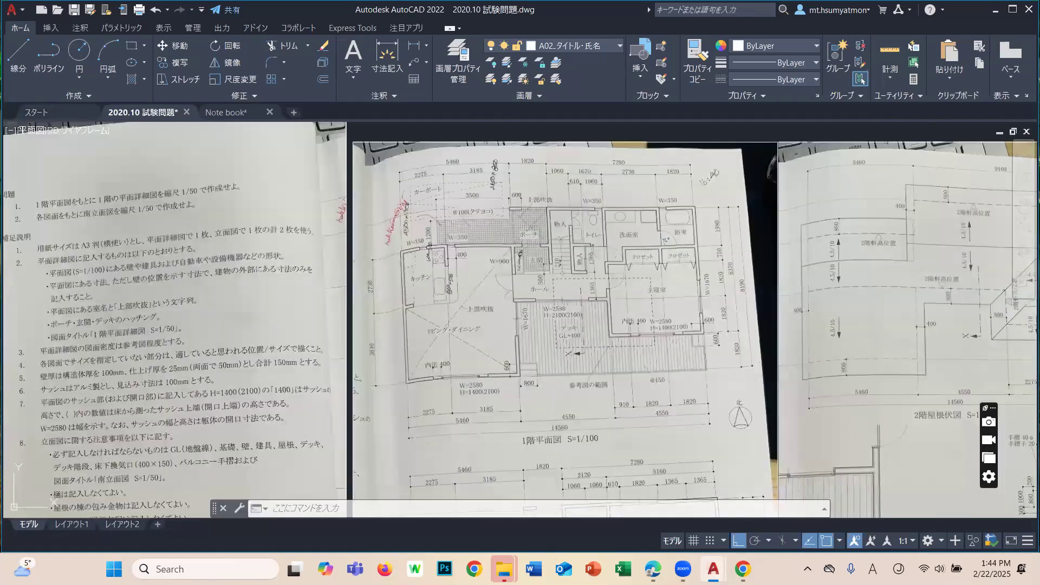
{"action": "scroll", "coordinate": [463, 370], "scroll_direction": "up", "scroll_amount": 2}
{"action": "middle_click_drag", "start_coordinate": [475, 375], "coordinate": [444, 321]}
{"action": "scroll", "coordinate": [449, 322], "scroll_direction": "down", "scroll_amount": 4}
{"action": "scroll", "coordinate": [428, 315], "scroll_direction": "up", "scroll_amount": 5}
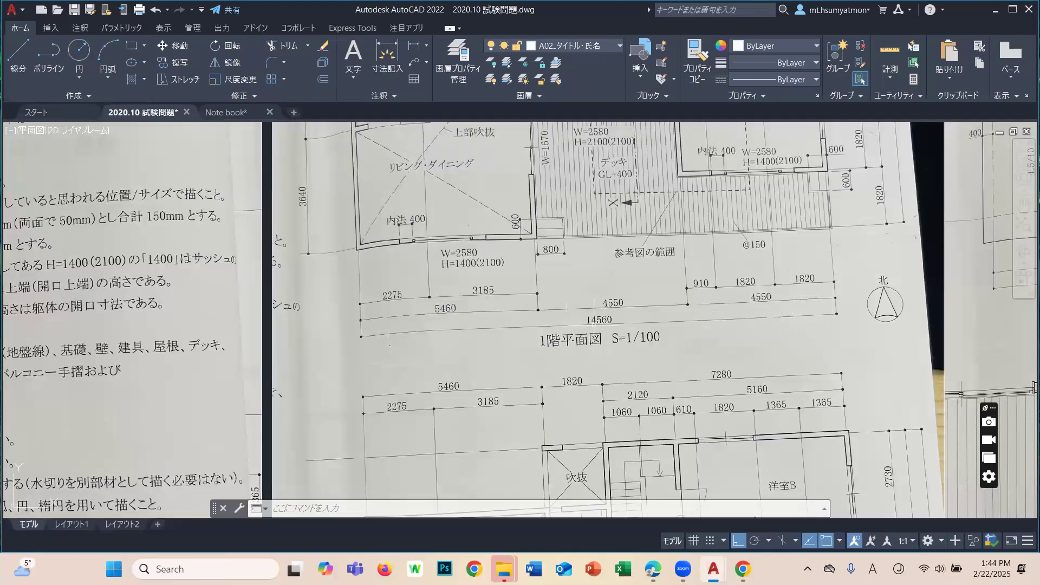
{"action": "scroll", "coordinate": [596, 323], "scroll_direction": "down", "scroll_amount": 11}
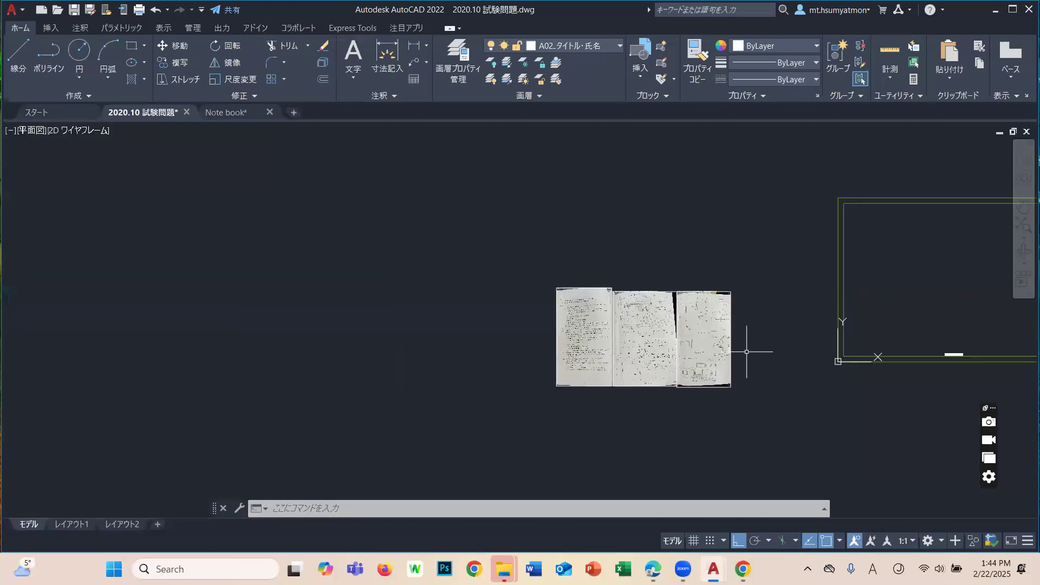
Make B17-グリット the current layer for drawing inside the A3 frame.
{"action": "middle_click_drag", "start_coordinate": [731, 349], "coordinate": [460, 310]}
{"action": "scroll", "coordinate": [711, 258], "scroll_direction": "up", "scroll_amount": 4}
{"action": "middle_click_drag", "start_coordinate": [668, 277], "coordinate": [656, 276]}
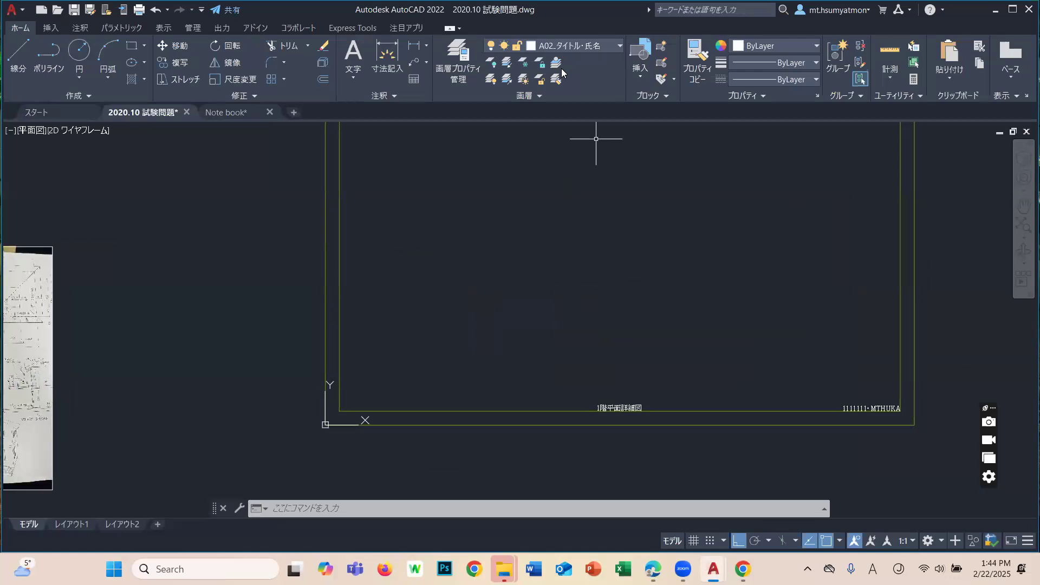
{"action": "left_click", "coordinate": [588, 48]}
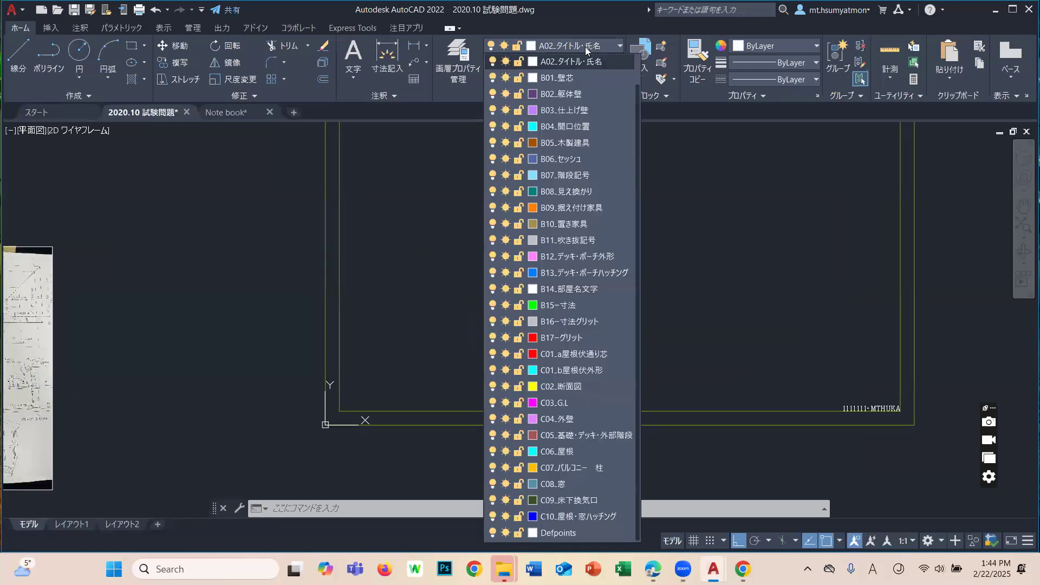
{"action": "left_click", "coordinate": [583, 341]}
{"action": "scroll", "coordinate": [495, 352], "scroll_direction": "down", "scroll_amount": 4}
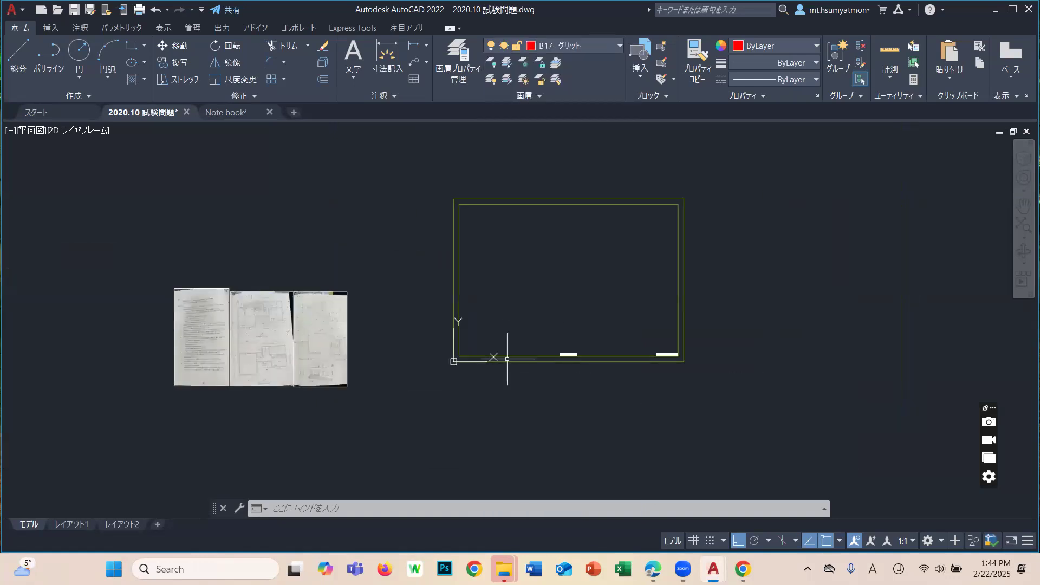
Draw a horizontal line 14560 long inside the frame, starting near its lower left corner above the title text.
{"action": "scroll", "coordinate": [506, 344], "scroll_direction": "up", "scroll_amount": 4}
{"action": "type", "text": "L"}
{"action": "key", "text": "Return"}
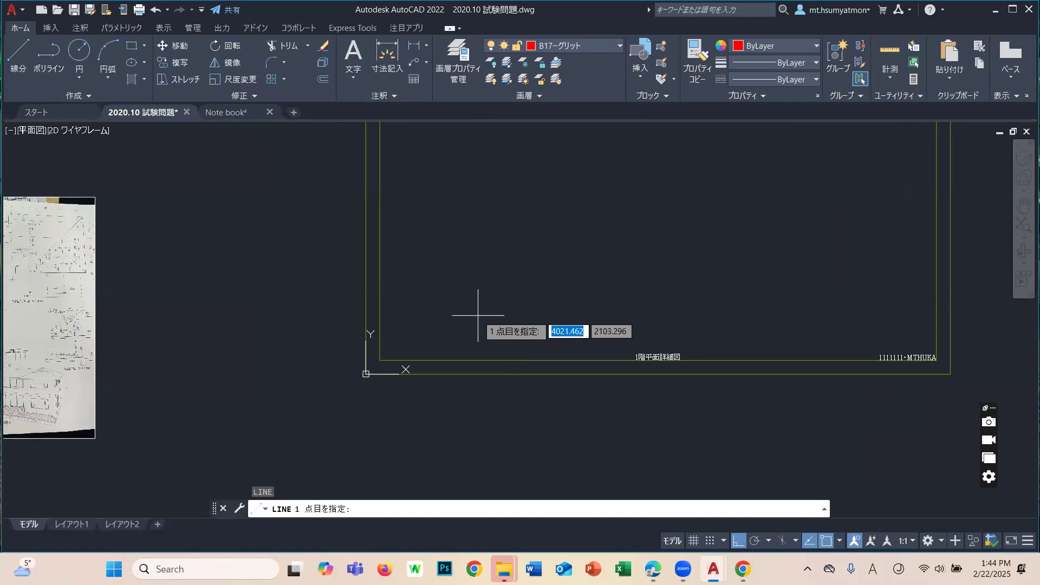
{"action": "left_click", "coordinate": [478, 315]}
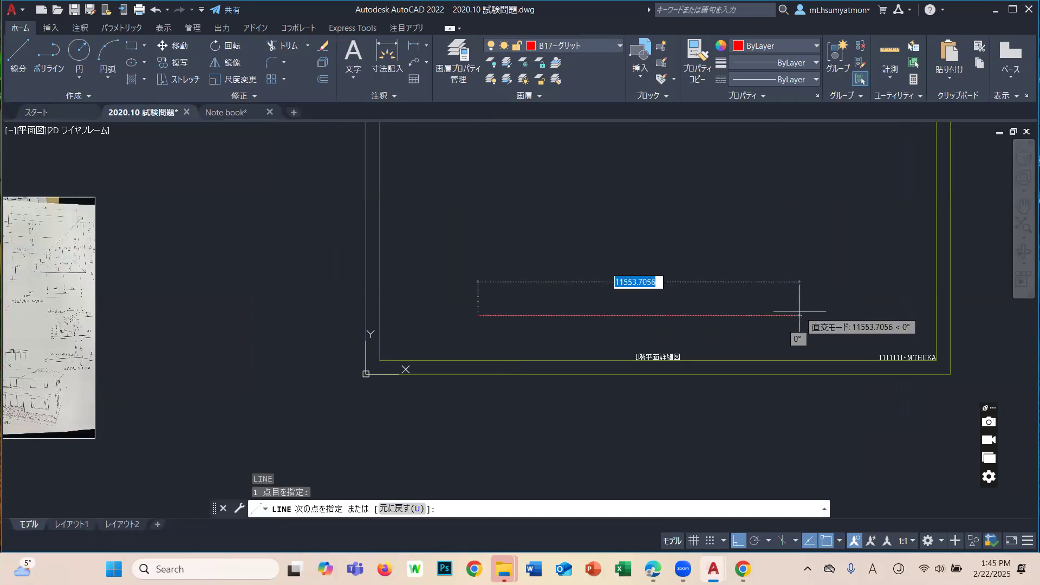
{"action": "type", "text": "14560"}
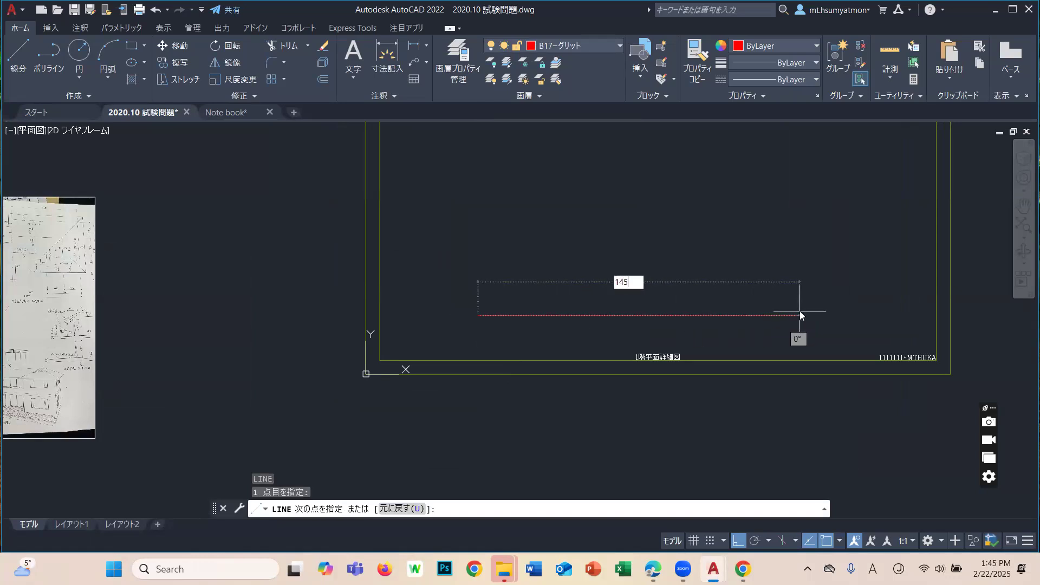
{"action": "key", "text": "Return"}
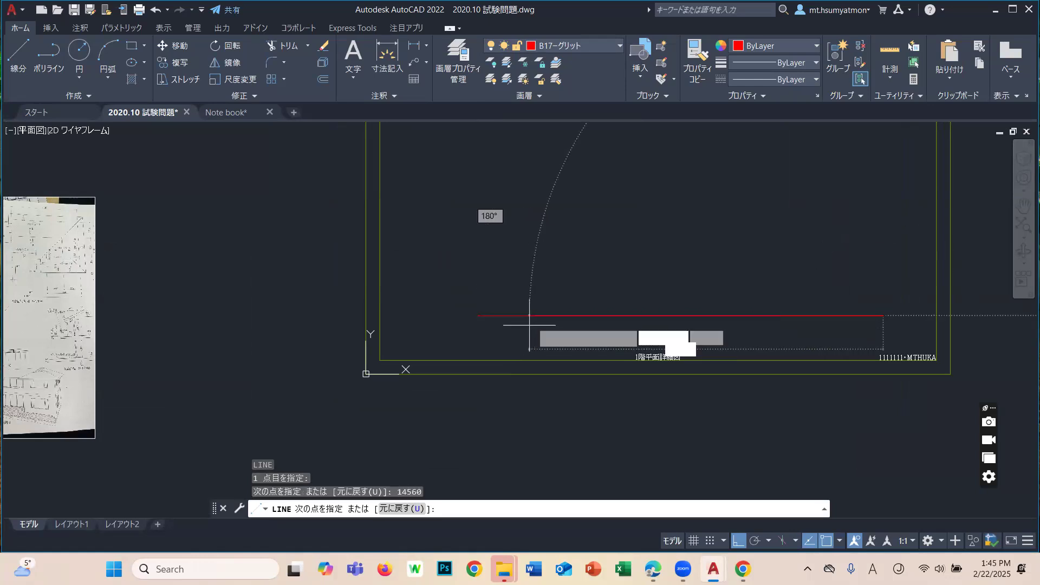
{"action": "key", "text": "Return"}
Examine the overall vertical dimension of the 1階平面図 plan on the exam sheets.
{"action": "scroll", "coordinate": [536, 304], "scroll_direction": "down", "scroll_amount": 4}
{"action": "scroll", "coordinate": [284, 273], "scroll_direction": "up", "scroll_amount": 8}
{"action": "middle_click_drag", "start_coordinate": [231, 333], "coordinate": [557, 300]}
{"action": "scroll", "coordinate": [429, 358], "scroll_direction": "up", "scroll_amount": 5}
{"action": "scroll", "coordinate": [393, 338], "scroll_direction": "down", "scroll_amount": 3}
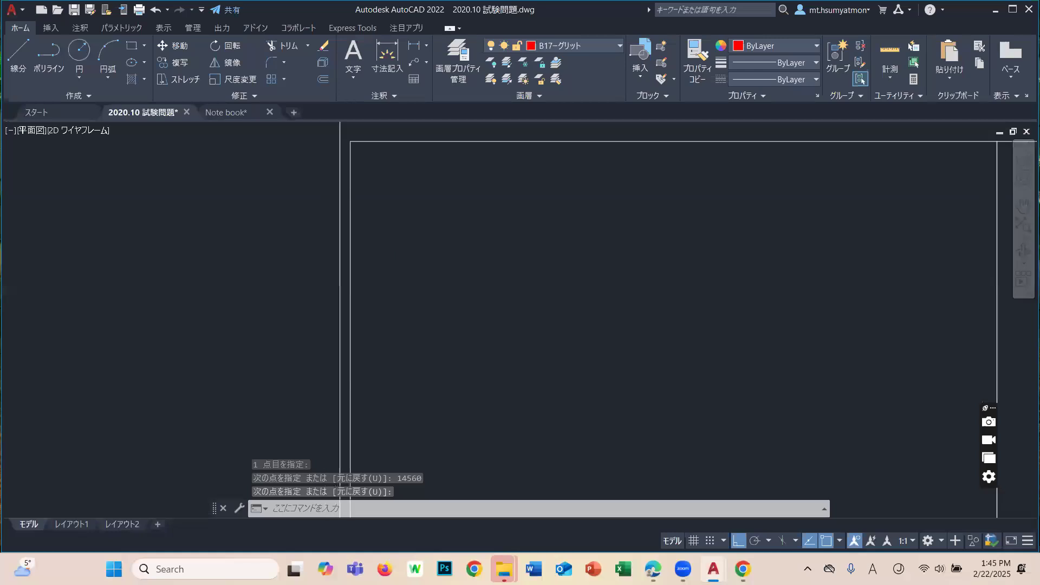
{"action": "scroll", "coordinate": [409, 206], "scroll_direction": "down", "scroll_amount": 2}
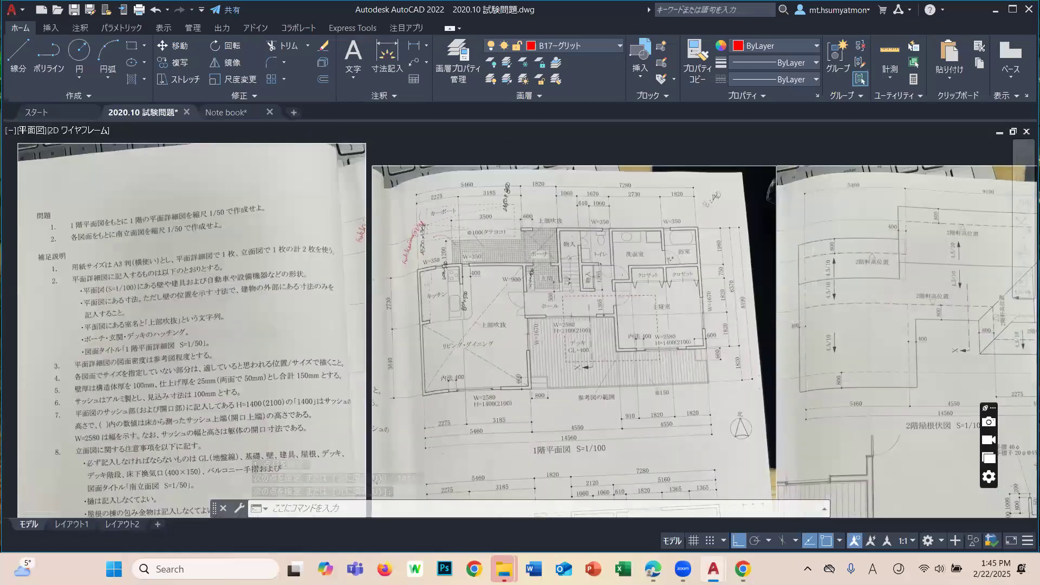
{"action": "scroll", "coordinate": [718, 358], "scroll_direction": "up", "scroll_amount": 4}
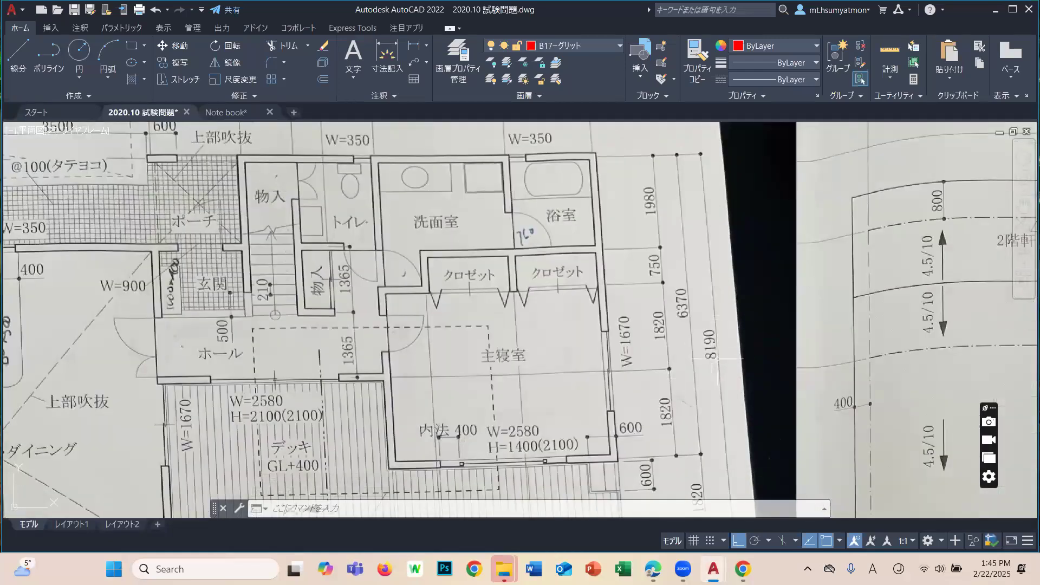
Draw a vertical line 8190 long upward from the left end of the horizontal grid line.
{"action": "scroll", "coordinate": [707, 271], "scroll_direction": "down", "scroll_amount": 2}
{"action": "middle_click_drag", "start_coordinate": [706, 271], "coordinate": [222, 260]}
{"action": "scroll", "coordinate": [223, 261], "scroll_direction": "down", "scroll_amount": 1}
{"action": "scroll", "coordinate": [534, 339], "scroll_direction": "down", "scroll_amount": 1}
{"action": "middle_click_drag", "start_coordinate": [534, 338], "coordinate": [266, 371]}
{"action": "type", "text": "l"}
{"action": "key", "text": "Return"}
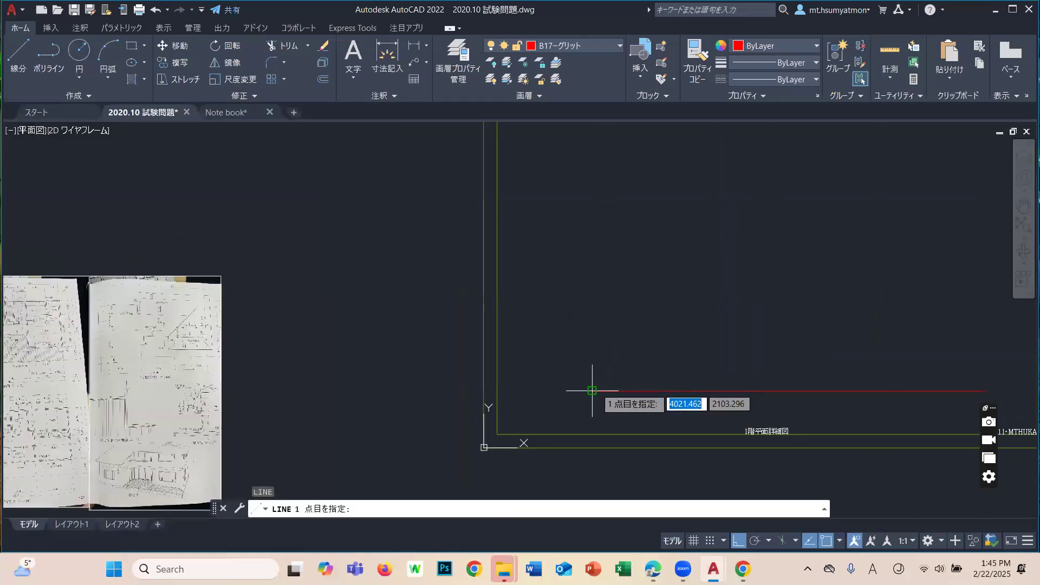
{"action": "left_click", "coordinate": [592, 390]}
{"action": "type", "text": "8190"}
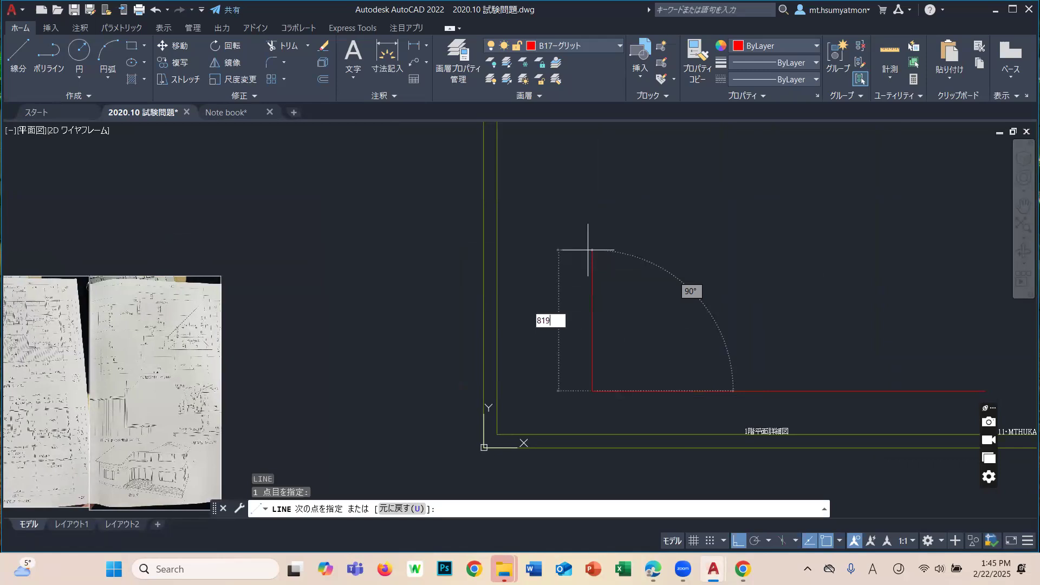
{"action": "key", "text": "Return"}
{"action": "key", "text": "Escape"}
Start ARRAYCLASSIC and select the horizontal grid line as the object to array.
{"action": "scroll", "coordinate": [748, 267], "scroll_direction": "down", "scroll_amount": 2}
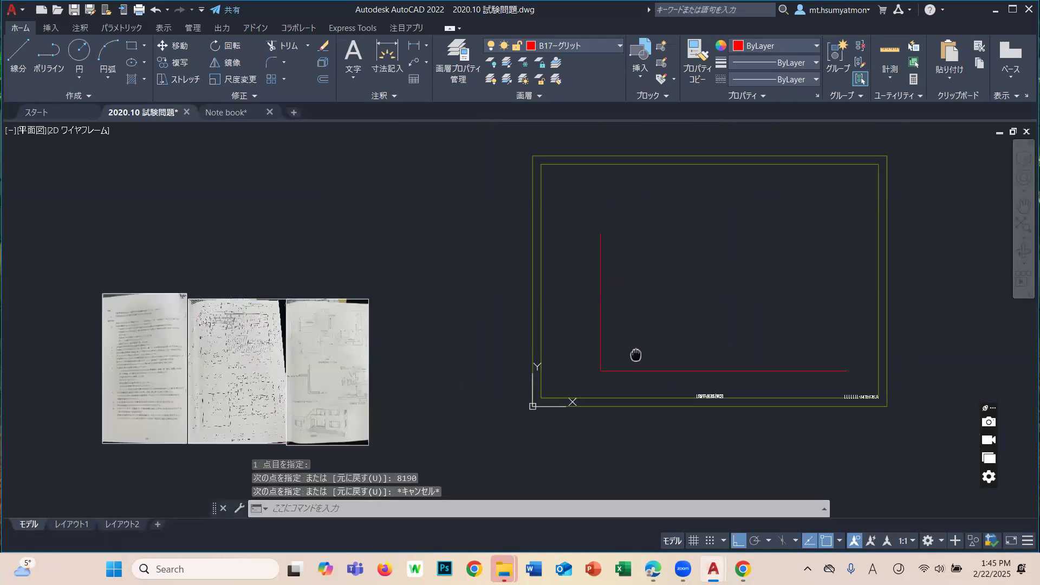
{"action": "scroll", "coordinate": [644, 321], "scroll_direction": "up", "scroll_amount": 4}
{"action": "middle_click_drag", "start_coordinate": [623, 308], "coordinate": [488, 326]}
{"action": "scroll", "coordinate": [488, 326], "scroll_direction": "down", "scroll_amount": 2}
{"action": "scroll", "coordinate": [480, 312], "scroll_direction": "down", "scroll_amount": 2}
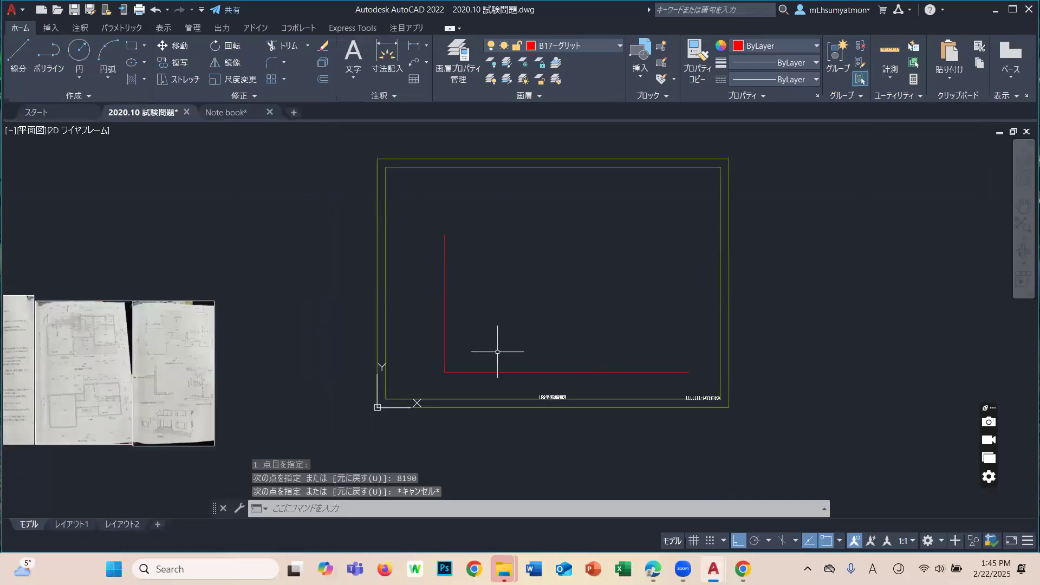
{"action": "scroll", "coordinate": [467, 360], "scroll_direction": "up", "scroll_amount": 2}
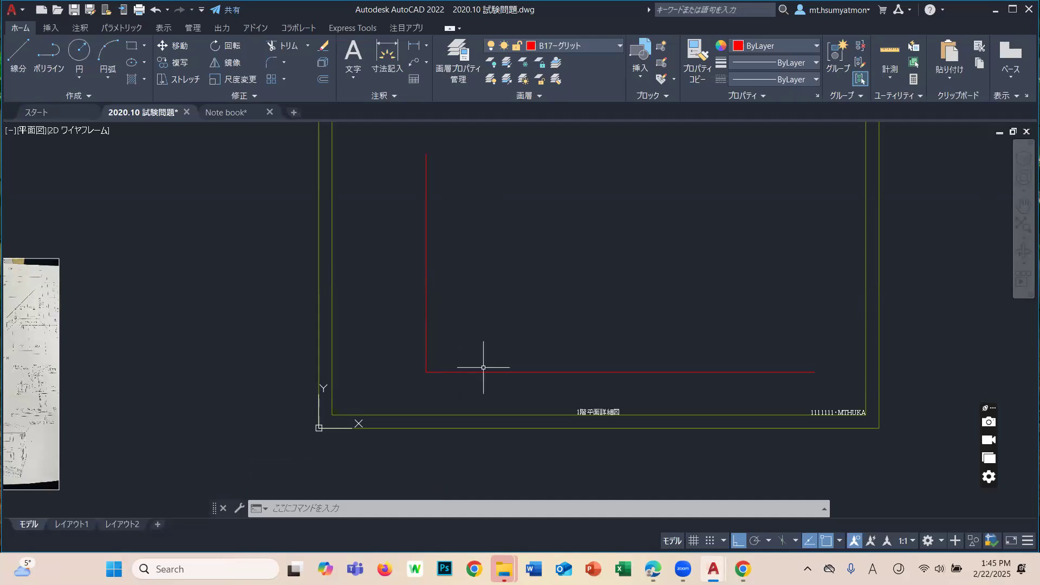
{"action": "type", "text": "ARRAYCLASSIC"}
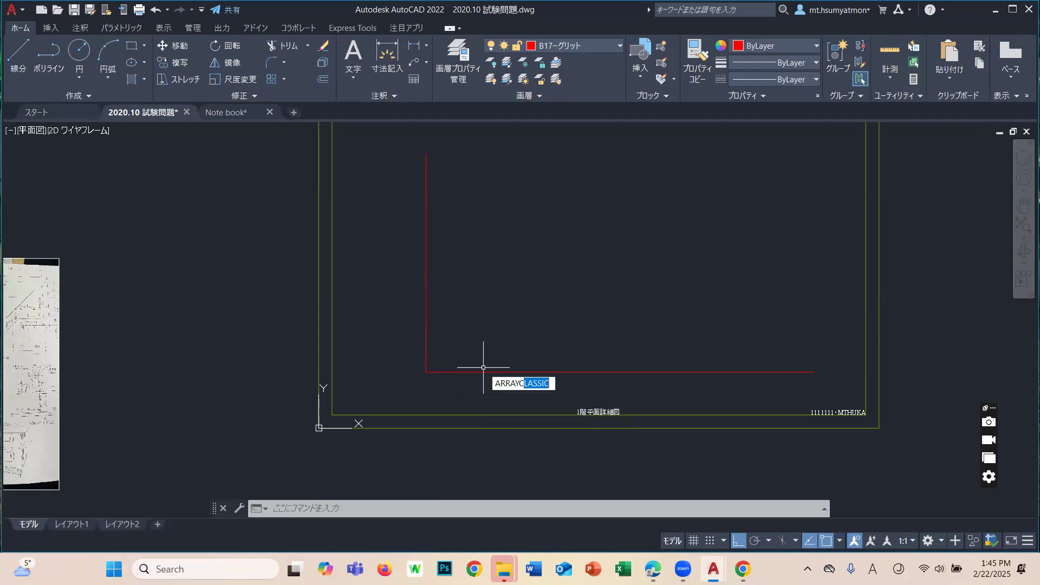
{"action": "key", "text": "Return"}
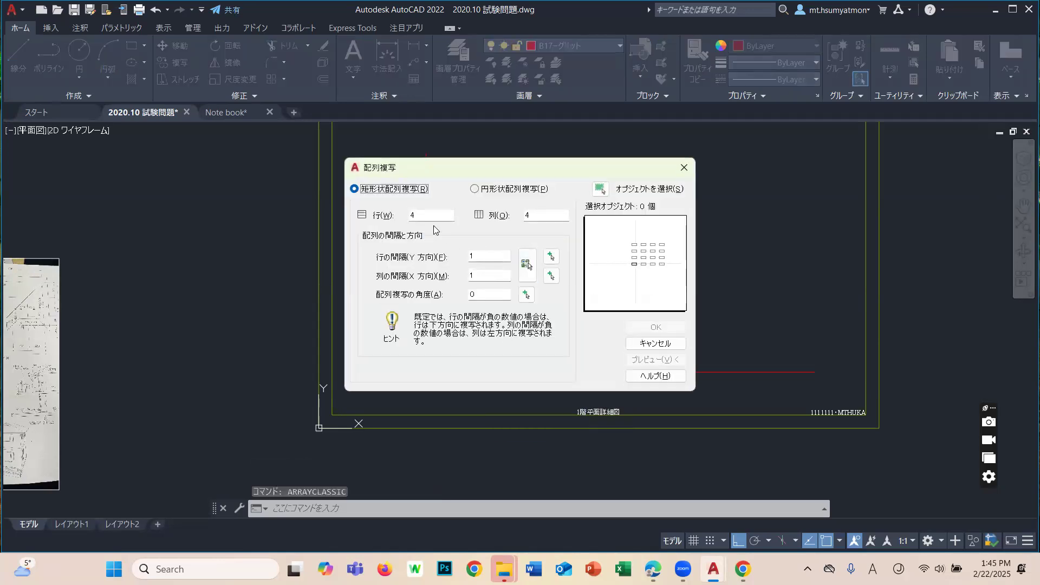
{"action": "left_click", "coordinate": [600, 188]}
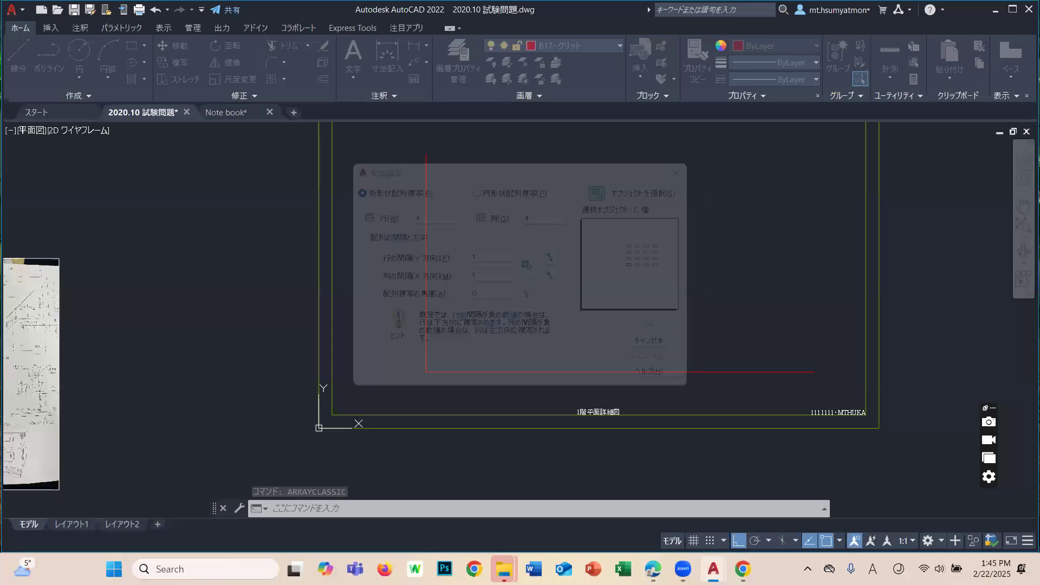
{"action": "left_click", "coordinate": [456, 371]}
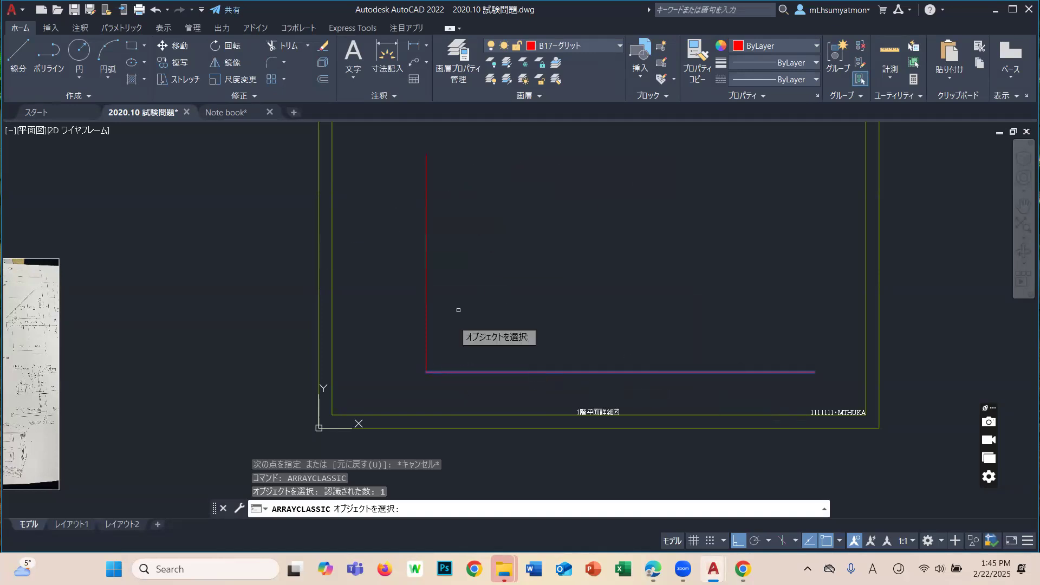
{"action": "key", "text": "Return"}
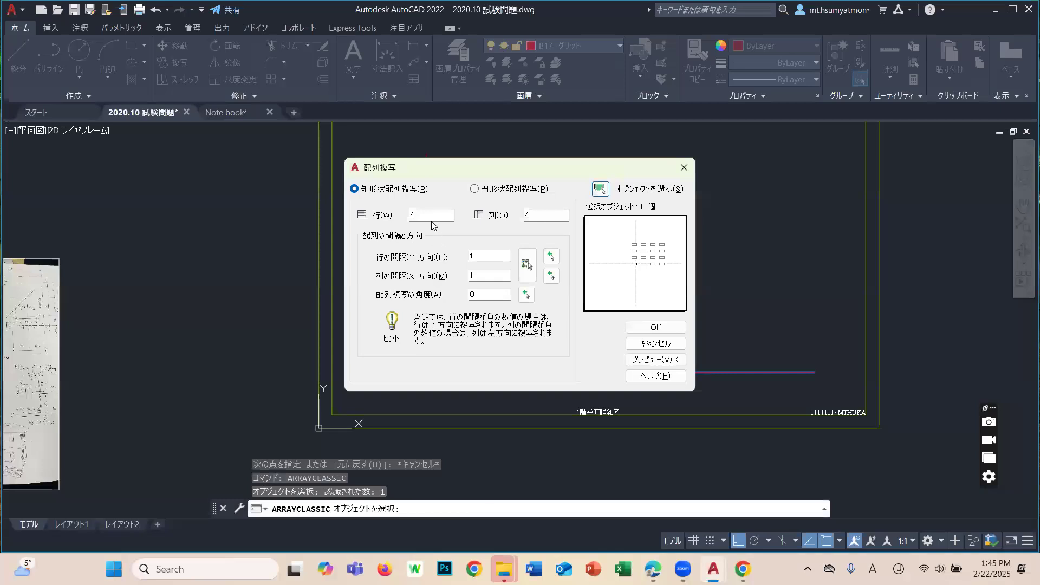
Set the rectangular array to 1 column with a row spacing of 455.
{"action": "double_click", "coordinate": [537, 218]}
{"action": "type", "text": "1"}
{"action": "left_click", "coordinate": [440, 218]}
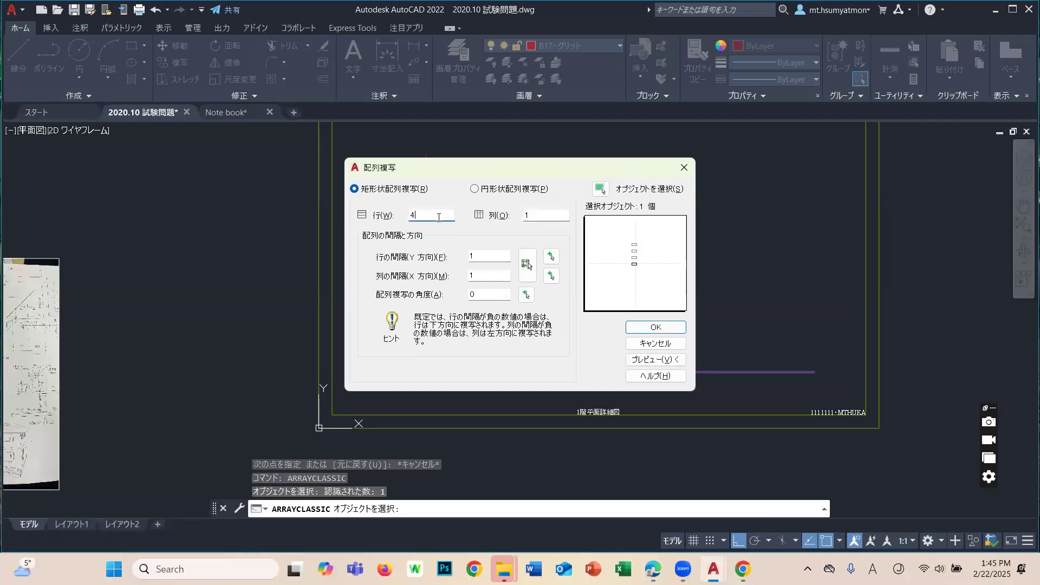
{"action": "double_click", "coordinate": [472, 257]}
{"action": "type", "text": "455"}
Open Calculator, divide 8190 by 455 to find the number of rows, and return to the array settings.
{"action": "left_click", "coordinate": [216, 569]}
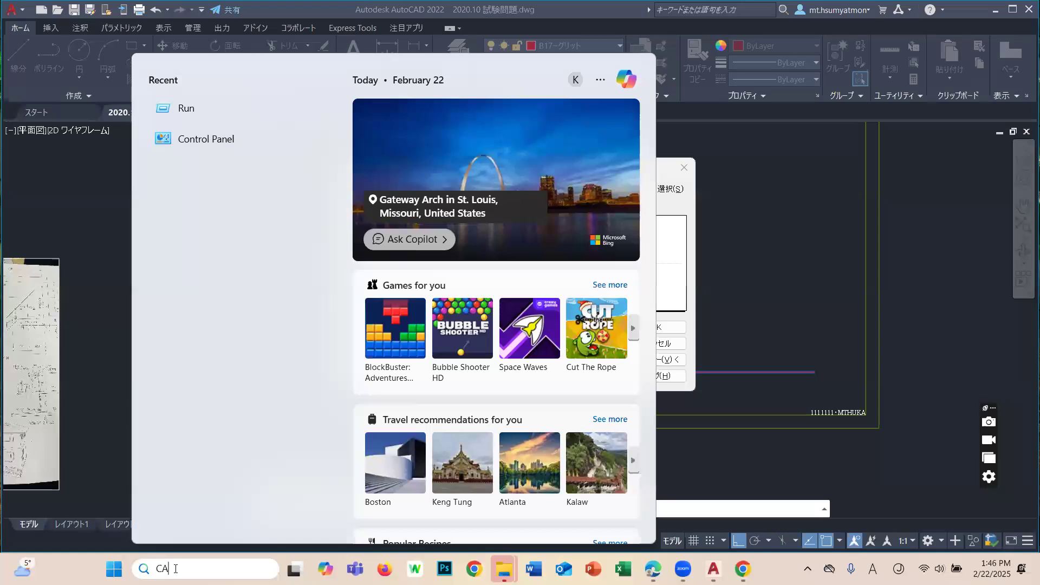
{"action": "type", "text": "CA"}
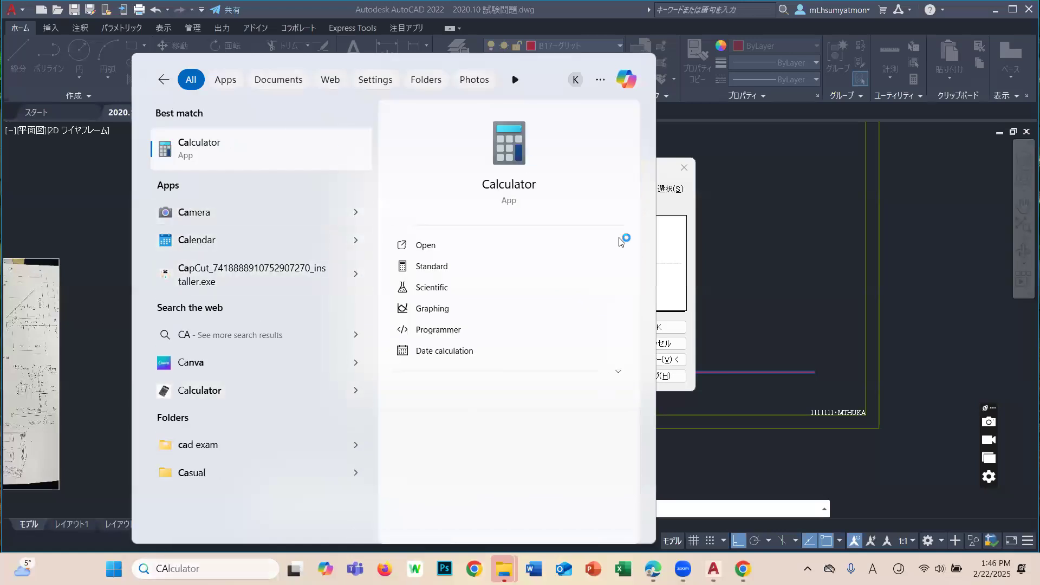
{"action": "key", "text": "Return"}
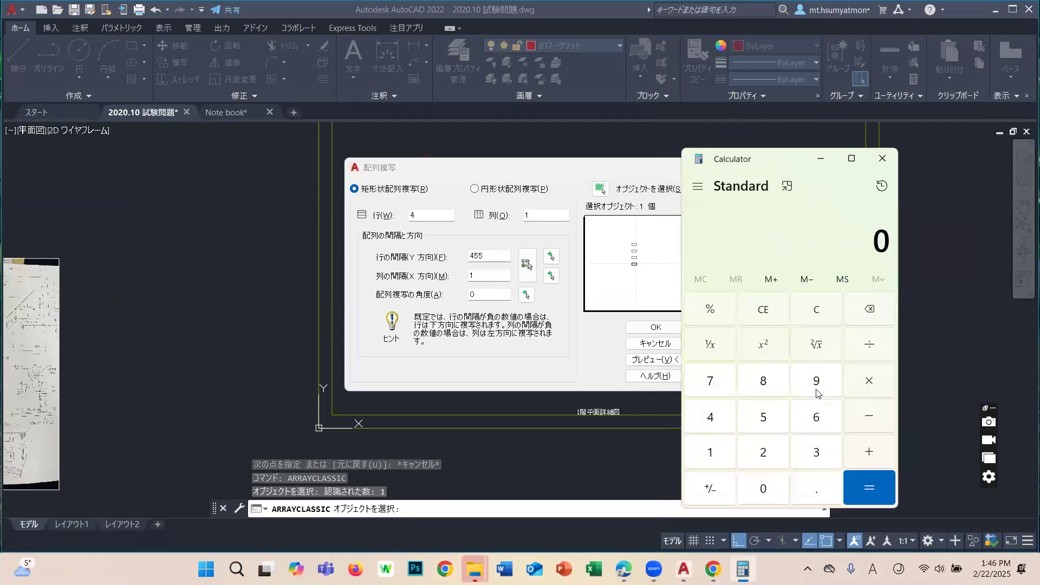
{"action": "type", "text": "8"}
{"action": "type", "text": "190/45"}
{"action": "type", "text": "55"}
{"action": "key", "text": "Return"}
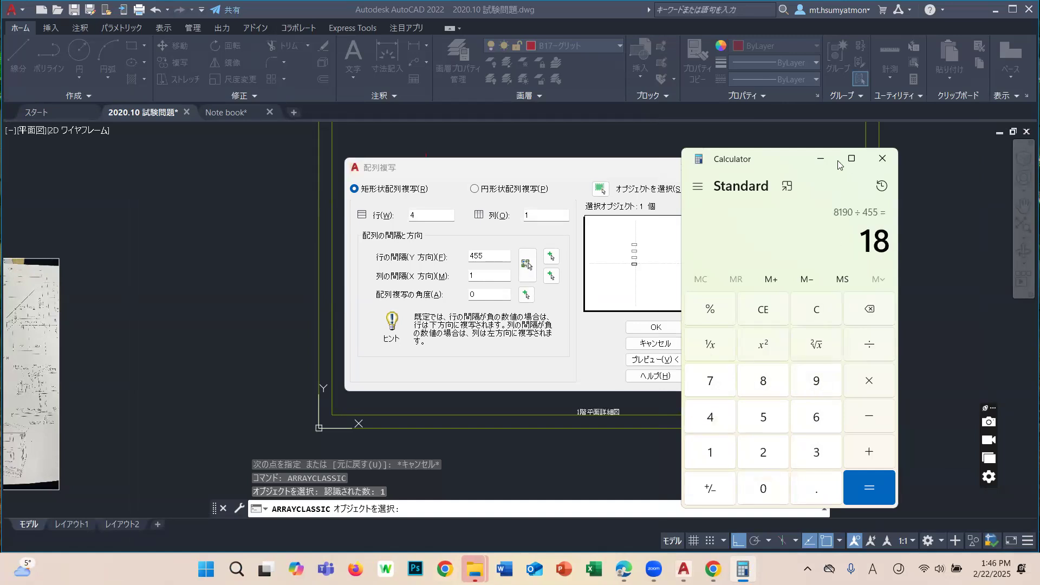
{"action": "left_click", "coordinate": [820, 161]}
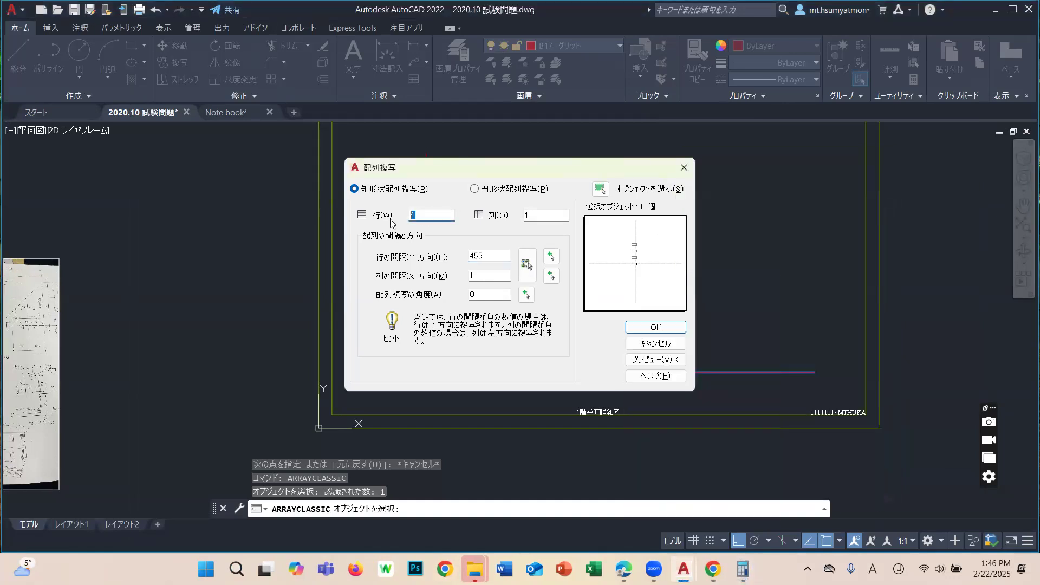
Set the array to 19 rows and apply it to the horizontal grid line.
{"action": "left_click", "coordinate": [656, 327]}
{"action": "middle_click_drag", "start_coordinate": [607, 192], "coordinate": [520, 225]}
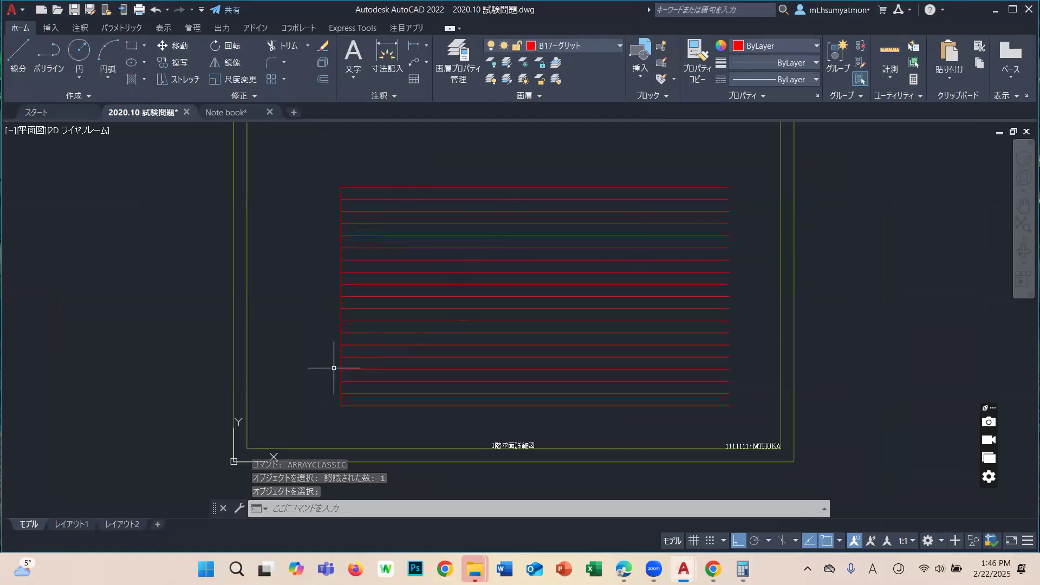
Start ARRAYCLASSIC again and set a rectangular array with 1 row, a row spacing of 1 and a column spacing of 455.
{"action": "type", "text": "ARRAYCLASSIC"}
{"action": "key", "text": "Down"}
{"action": "key", "text": "Return"}
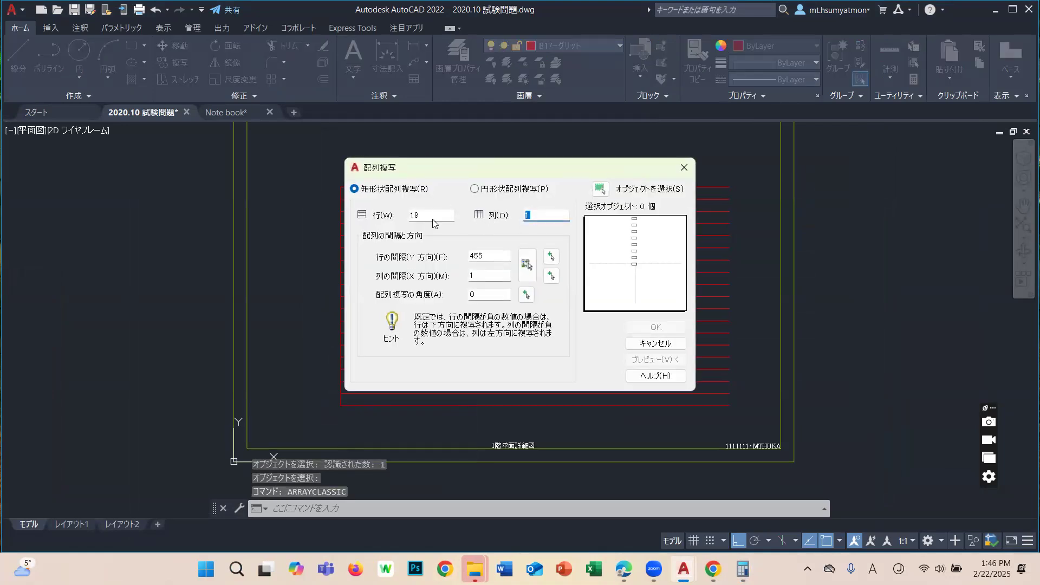
{"action": "key", "text": "shift+Tab"}
{"action": "type", "text": "1"}
{"action": "key", "text": "Tab"}
{"action": "type", "text": "1"}
{"action": "key", "text": "Tab"}
{"action": "type", "text": "455"}
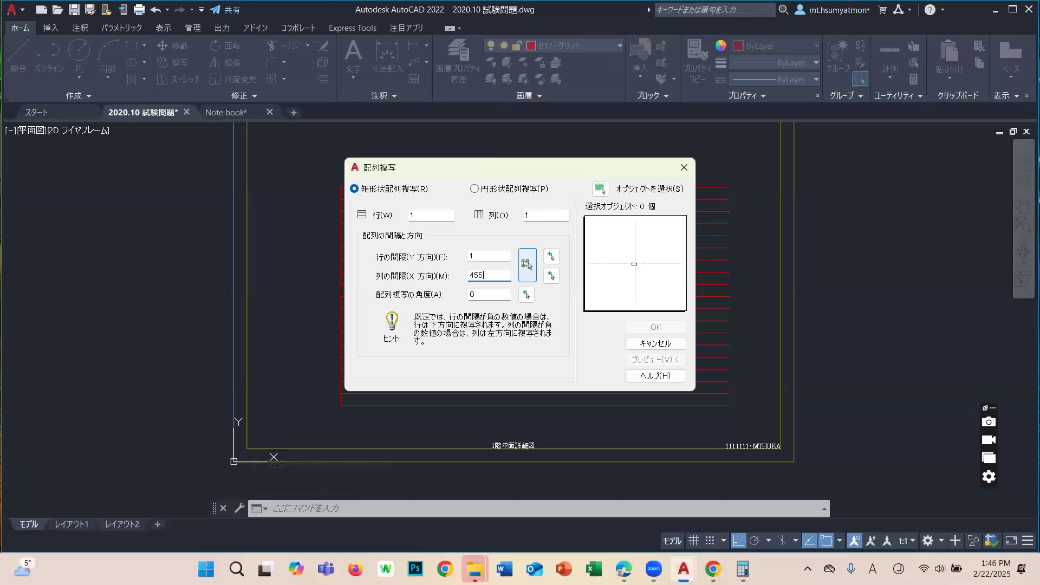
Switch to Calculator, divide 14560 by 455 to find the number of columns, and return to the array settings.
{"action": "left_click", "coordinate": [743, 569]}
{"action": "left_click", "coordinate": [817, 311]}
{"action": "type", "text": "14560"}
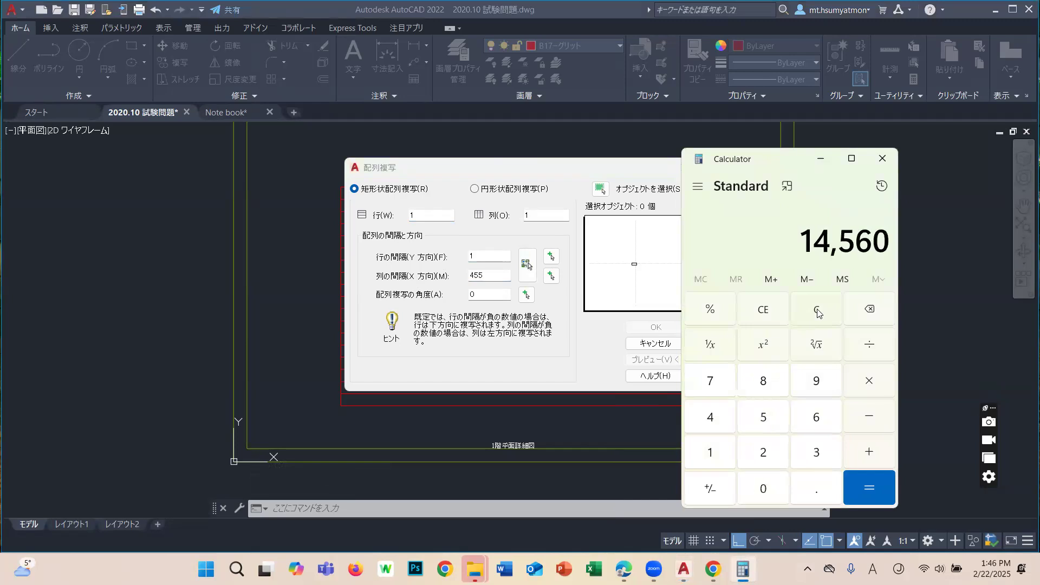
{"action": "type", "text": "/455"}
{"action": "key", "text": "Return"}
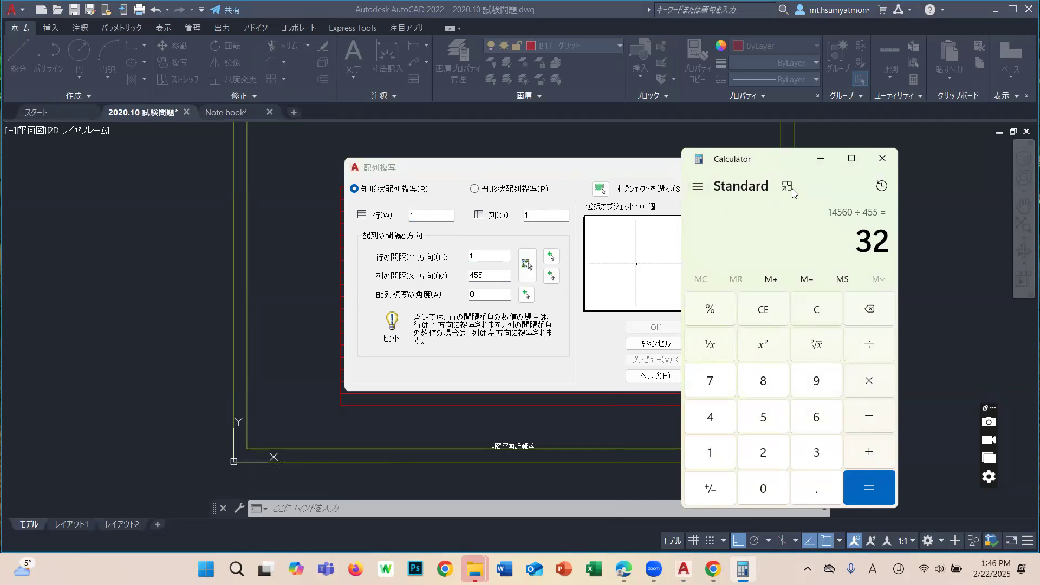
{"action": "left_click", "coordinate": [821, 159]}
Set the array to 33 columns, select the left vertical grid line as its object and apply the array.
{"action": "double_click", "coordinate": [434, 217]}
{"action": "double_click", "coordinate": [533, 215]}
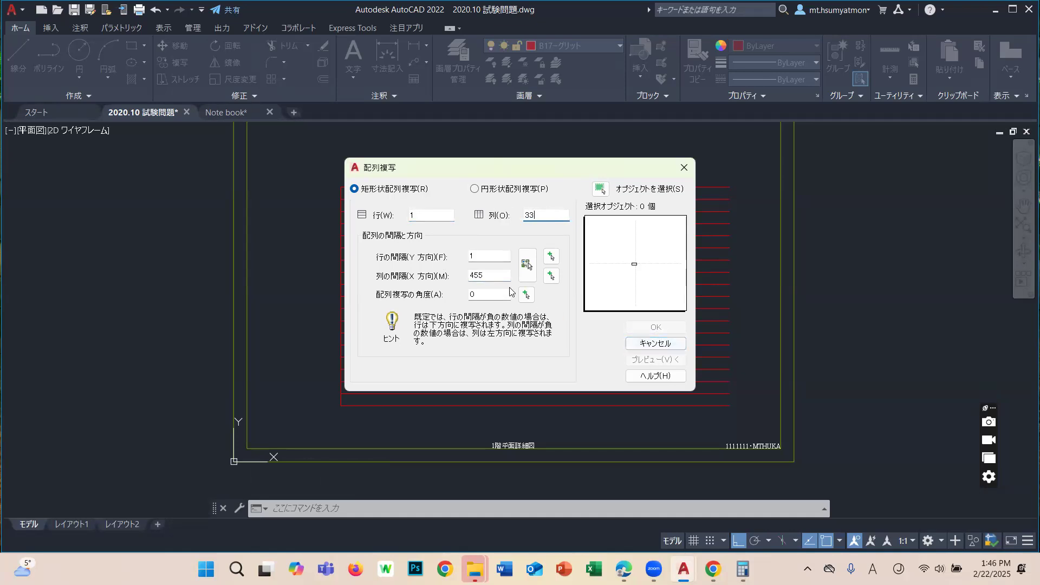
{"action": "left_click", "coordinate": [599, 189]}
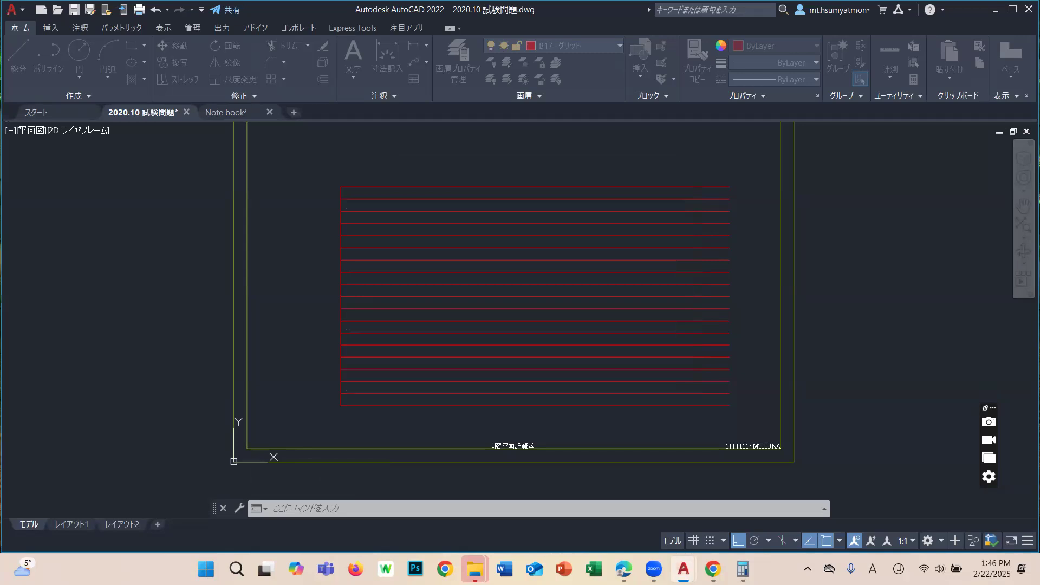
{"action": "scroll", "coordinate": [351, 297], "scroll_direction": "up", "scroll_amount": 2}
{"action": "left_click", "coordinate": [331, 303]}
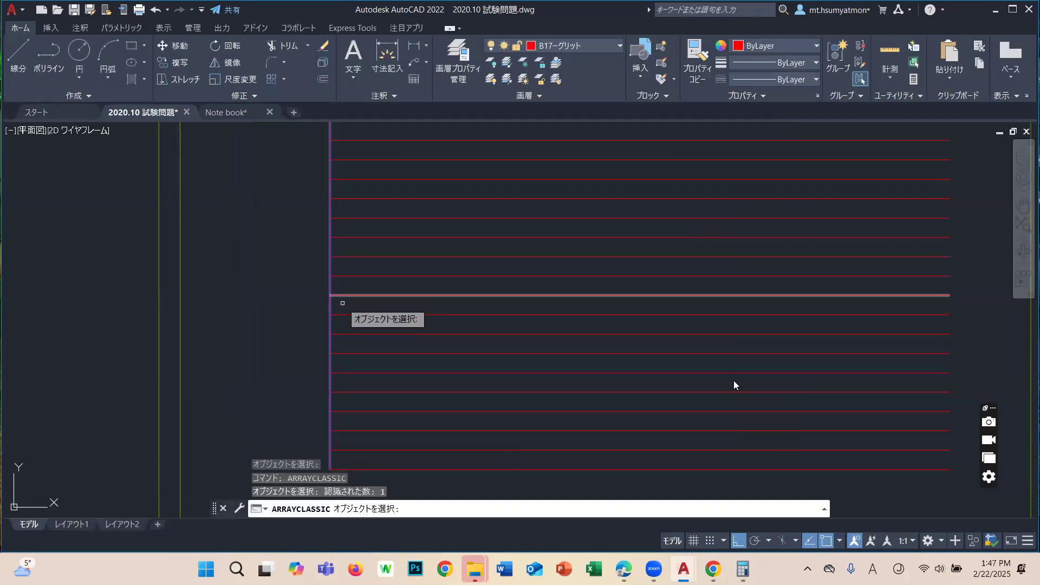
{"action": "key", "text": "Return"}
{"action": "left_click", "coordinate": [656, 328]}
{"action": "scroll", "coordinate": [596, 319], "scroll_direction": "down", "scroll_amount": 6}
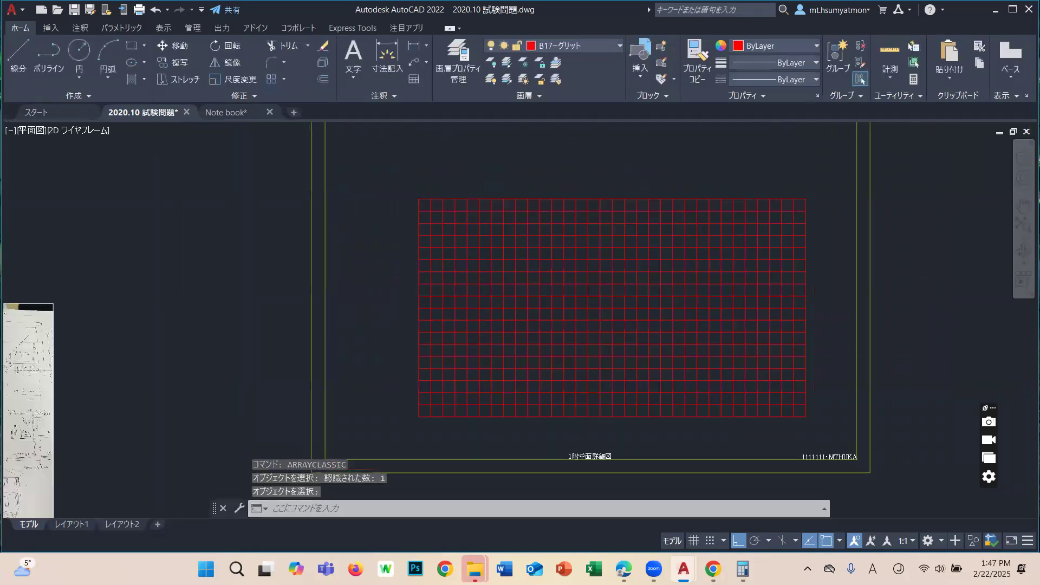
{"action": "scroll", "coordinate": [597, 319], "scroll_direction": "up", "scroll_amount": 2}
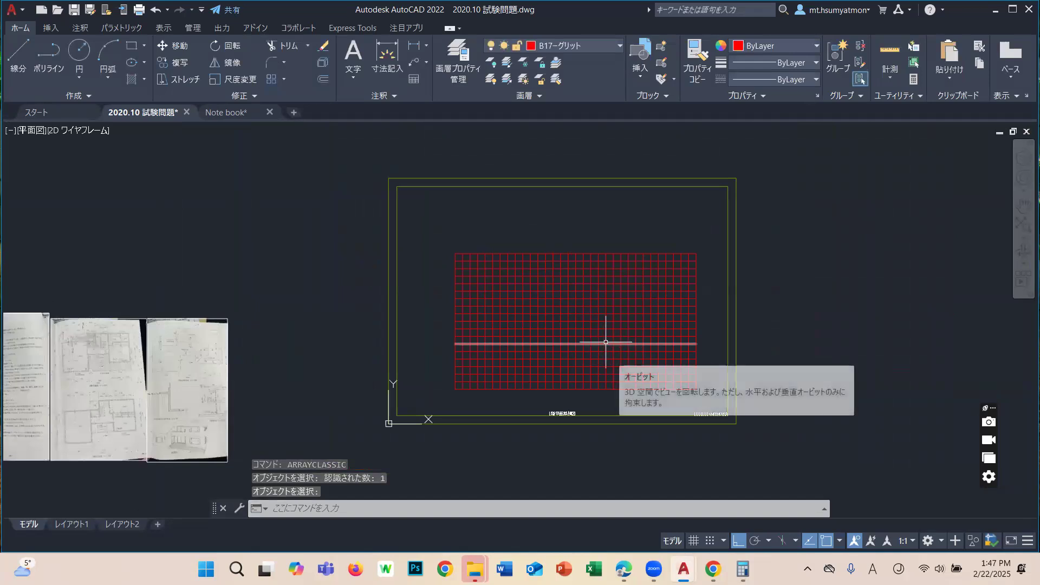
{"action": "type", "text": ","}
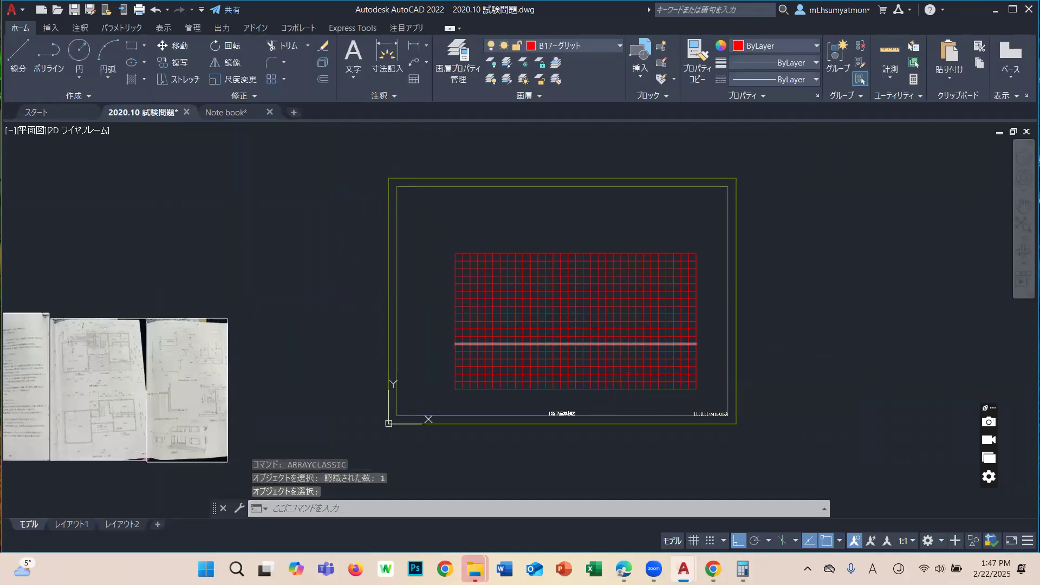
{"action": "key", "text": "Return"}
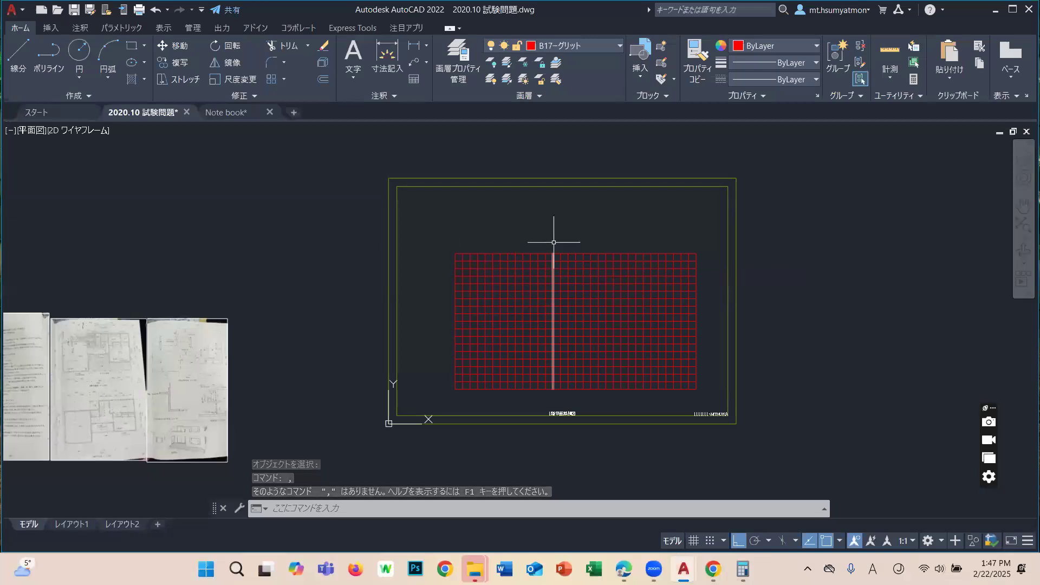
{"action": "left_click", "coordinate": [570, 223]}
{"action": "left_click", "coordinate": [543, 227]}
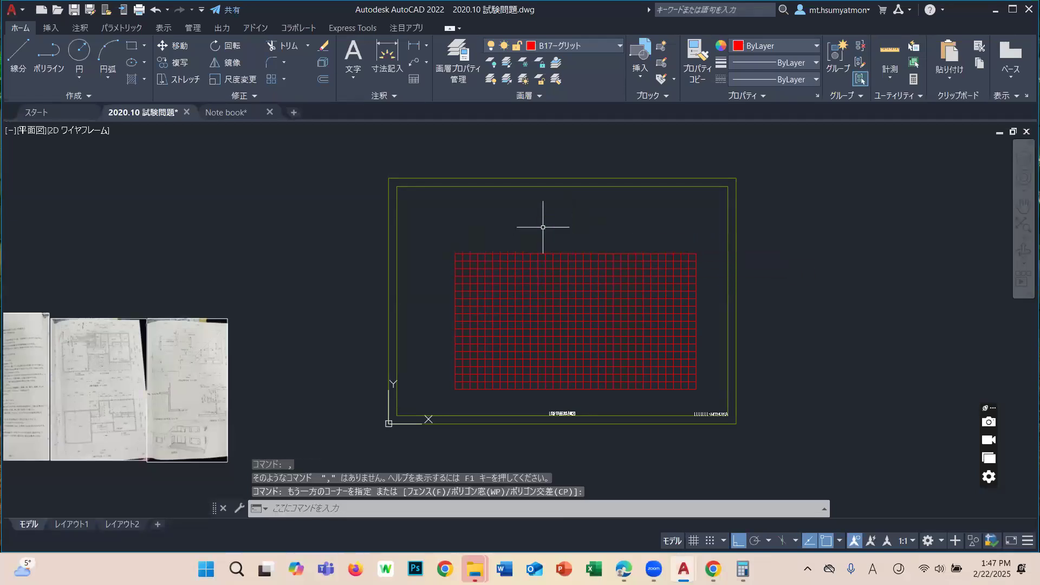
{"action": "key", "text": "Escape"}
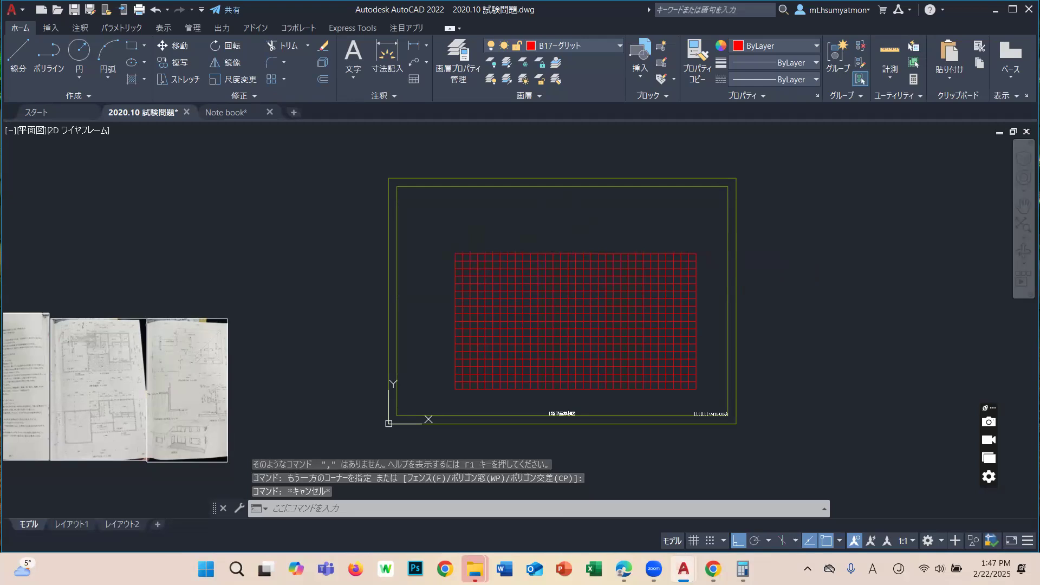
Open the layer properties, enlarge the layer list, examine the plot setting of layer B17ーグリット, and close the list.
{"action": "type", "text": "la"}
{"action": "key", "text": "Return"}
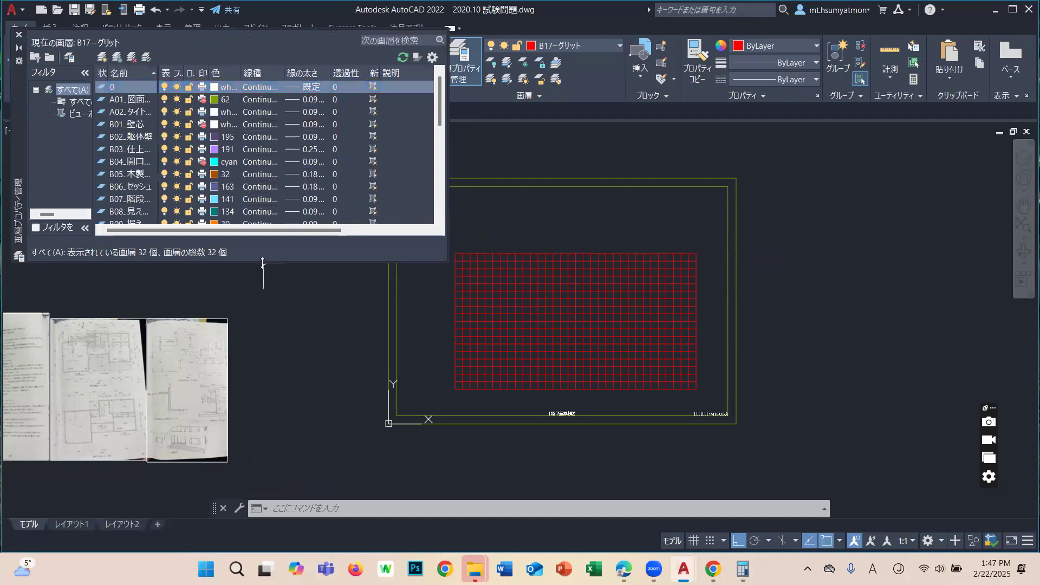
{"action": "left_click_drag", "start_coordinate": [263, 293], "coordinate": [117, 330]}
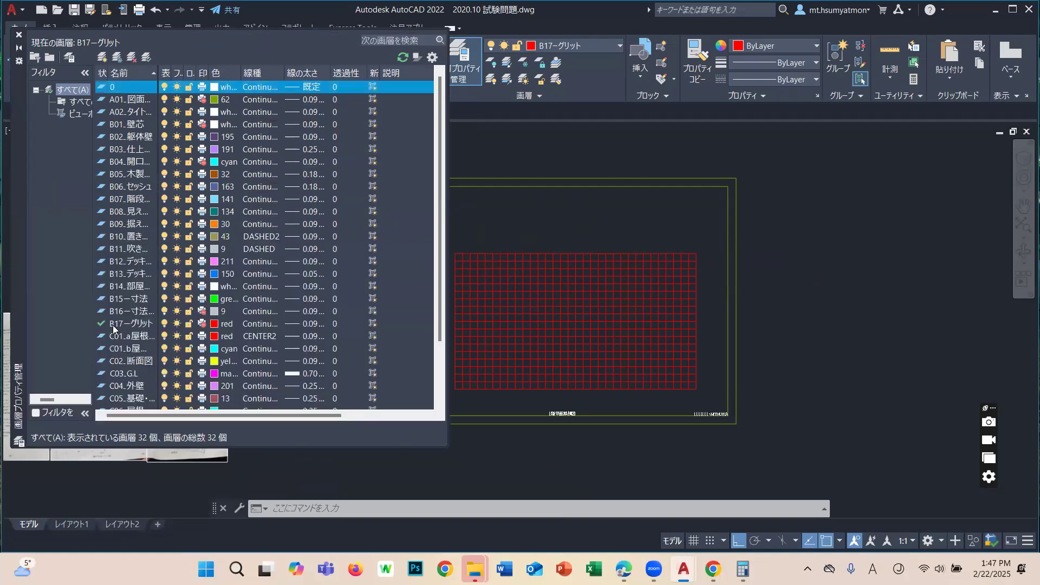
{"action": "left_click", "coordinate": [203, 324]}
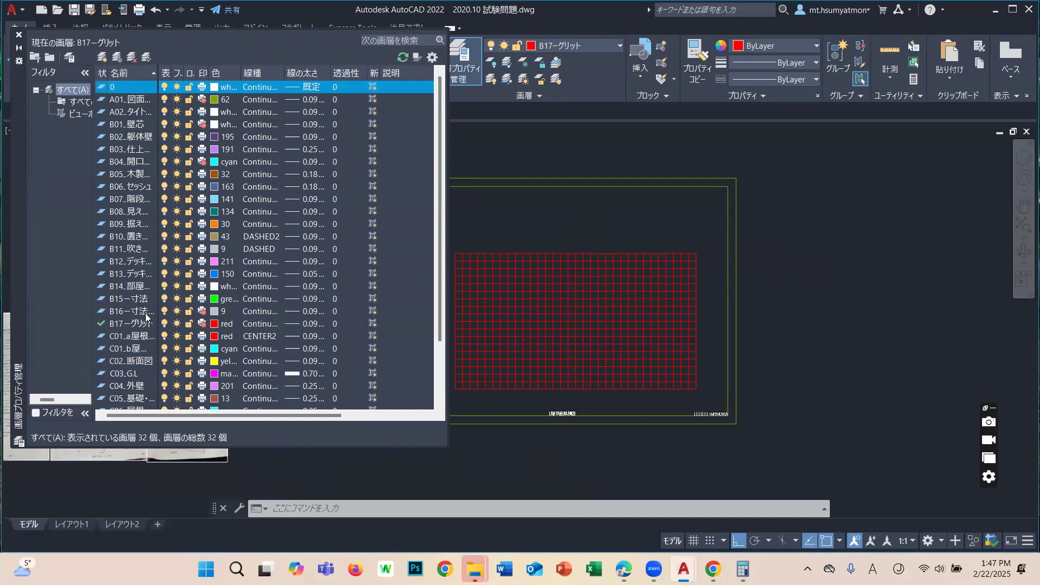
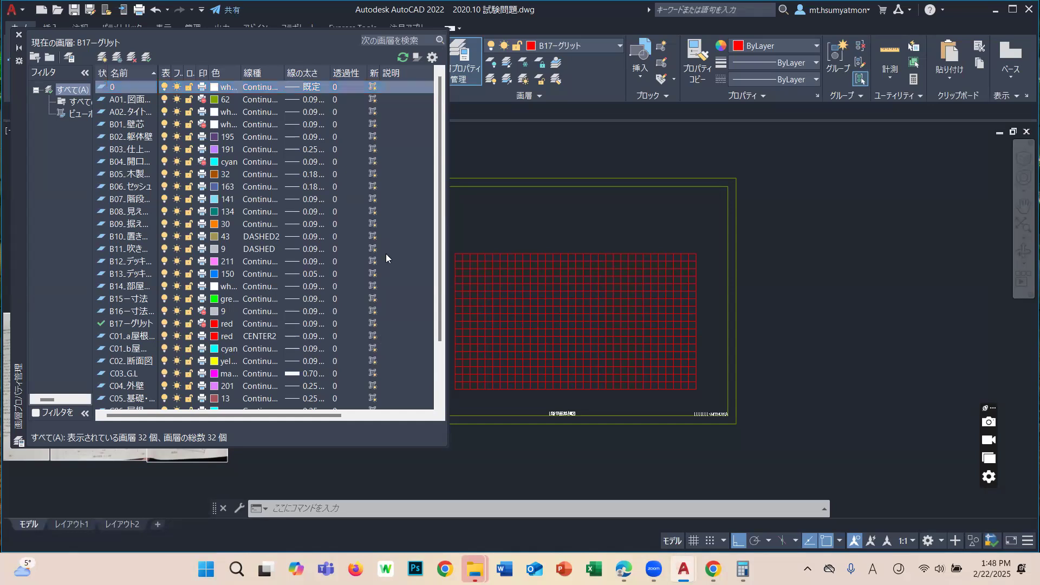
{"action": "scroll", "coordinate": [381, 329], "scroll_direction": "down", "scroll_amount": 2}
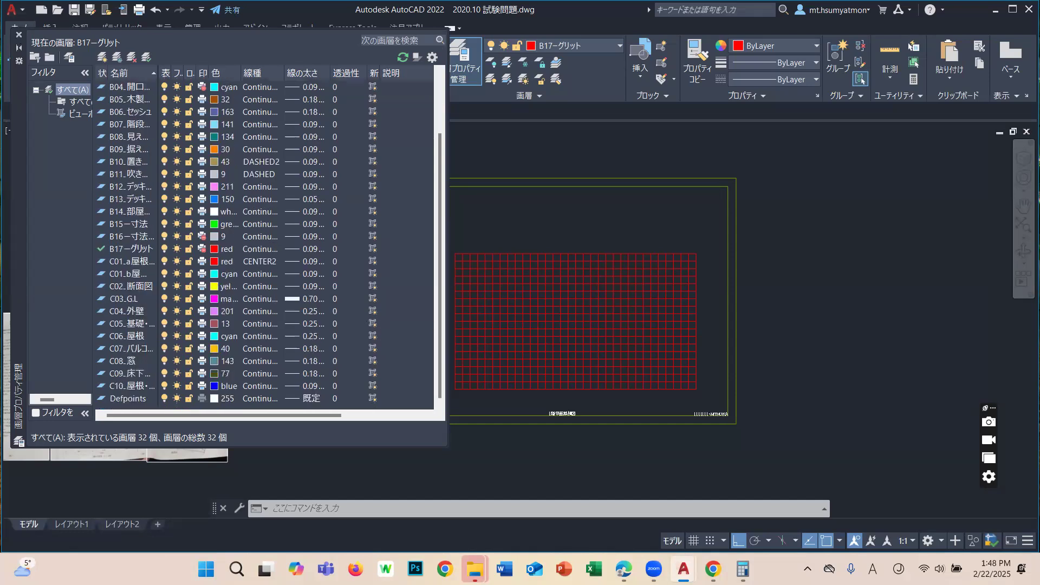
{"action": "left_click", "coordinate": [19, 34]}
Draw a diagonal line from the grid's upper-left corner to its lower-right corner.
{"action": "scroll", "coordinate": [618, 341], "scroll_direction": "up", "scroll_amount": 4}
{"action": "scroll", "coordinate": [519, 347], "scroll_direction": "down", "scroll_amount": 4}
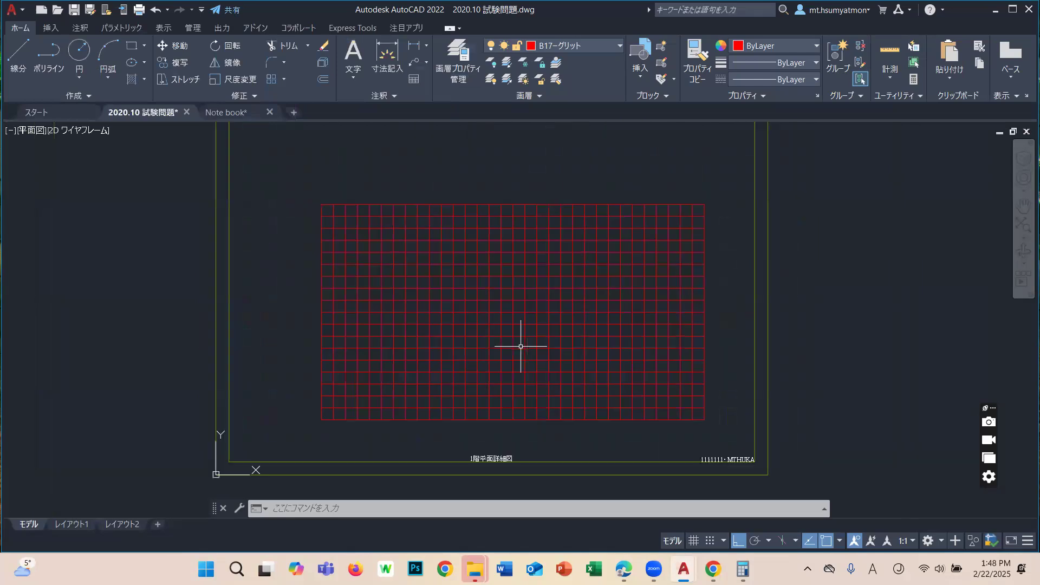
{"action": "scroll", "coordinate": [536, 348], "scroll_direction": "up", "scroll_amount": 2}
{"action": "type", "text": "l"}
{"action": "key", "text": "Return"}
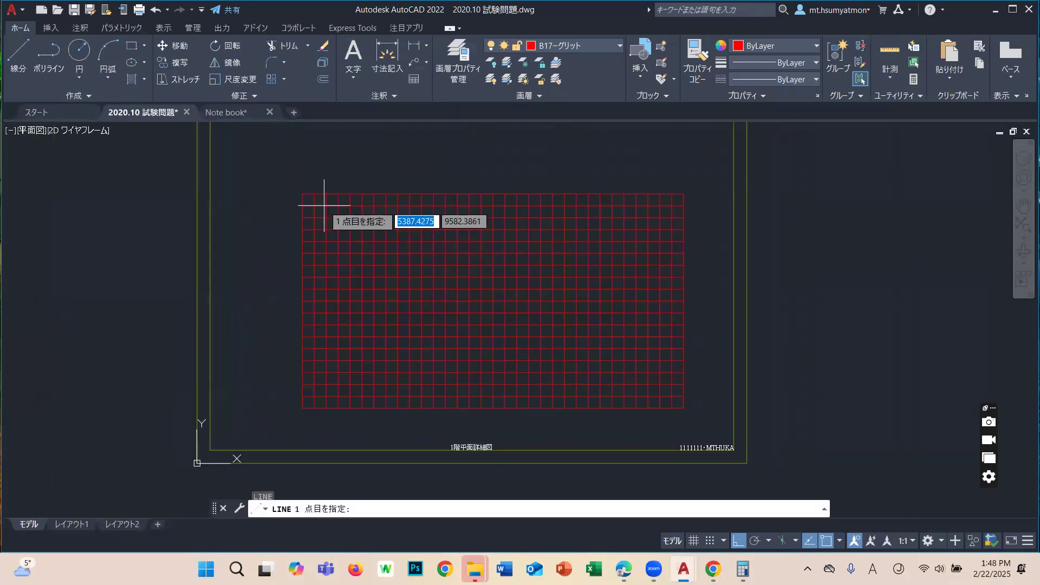
{"action": "left_click", "coordinate": [302, 194]}
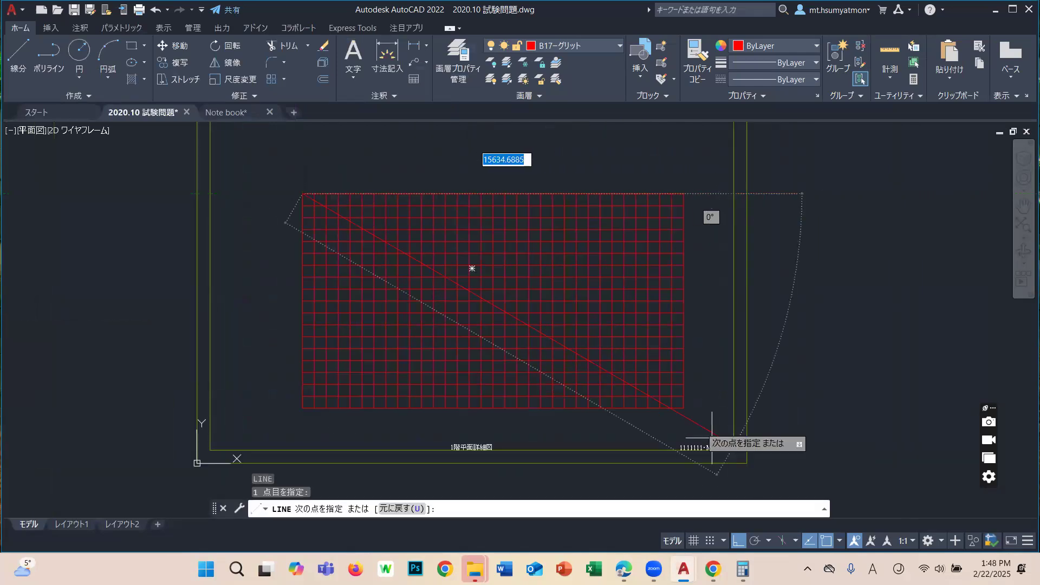
{"action": "left_click", "coordinate": [677, 408]}
{"action": "scroll", "coordinate": [624, 350], "scroll_direction": "down", "scroll_amount": 2}
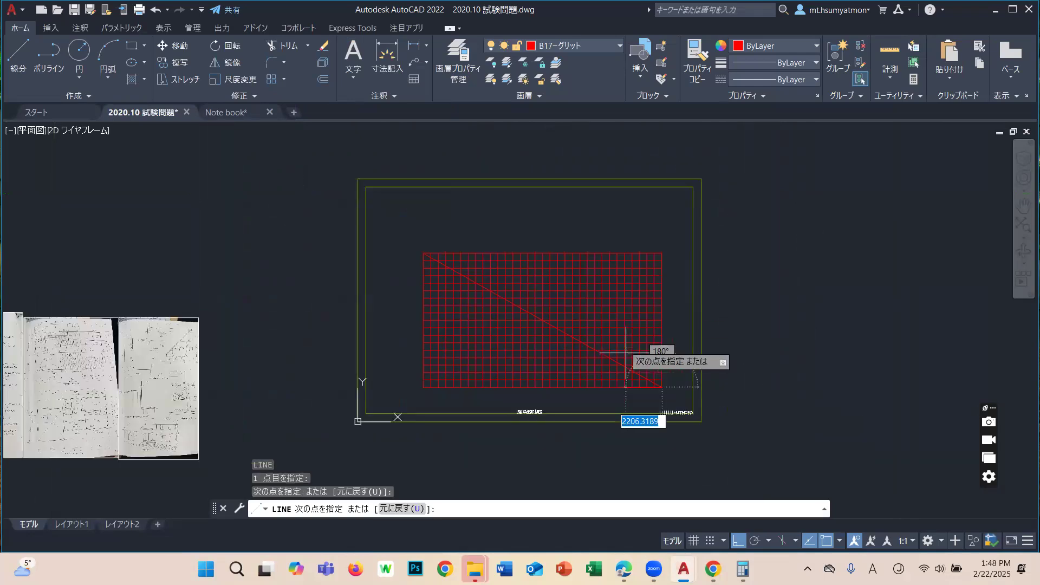
{"action": "key", "text": "Return"}
{"action": "scroll", "coordinate": [625, 345], "scroll_direction": "up", "scroll_amount": 2}
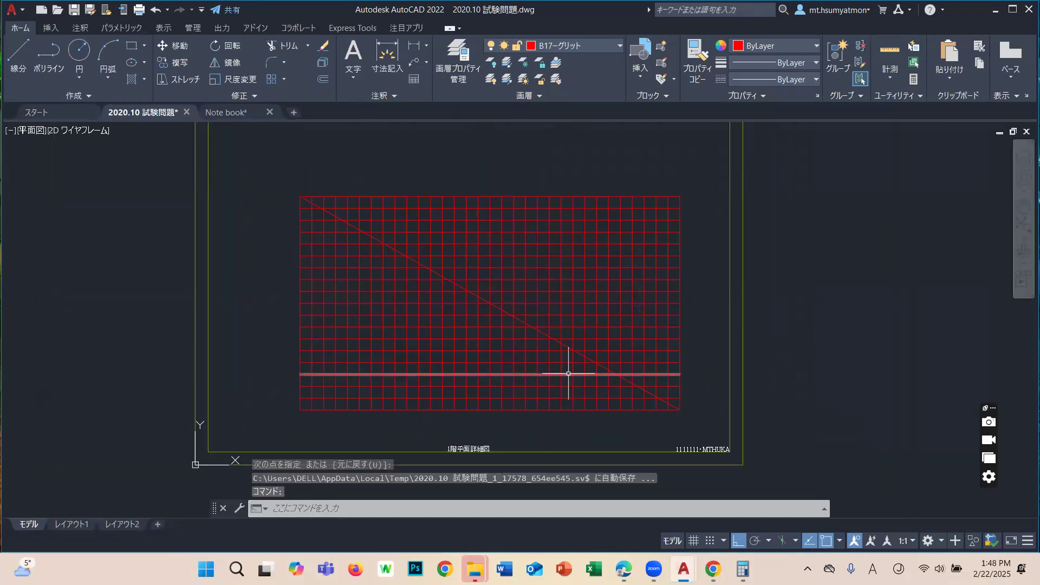
Move the whole grid and its diagonal from the diagonal's midpoint to the centre of the inner drawing frame.
{"action": "type", "text": "m"}
{"action": "key", "text": "Return"}
{"action": "left_click", "coordinate": [691, 418]}
{"action": "left_click", "coordinate": [254, 142]}
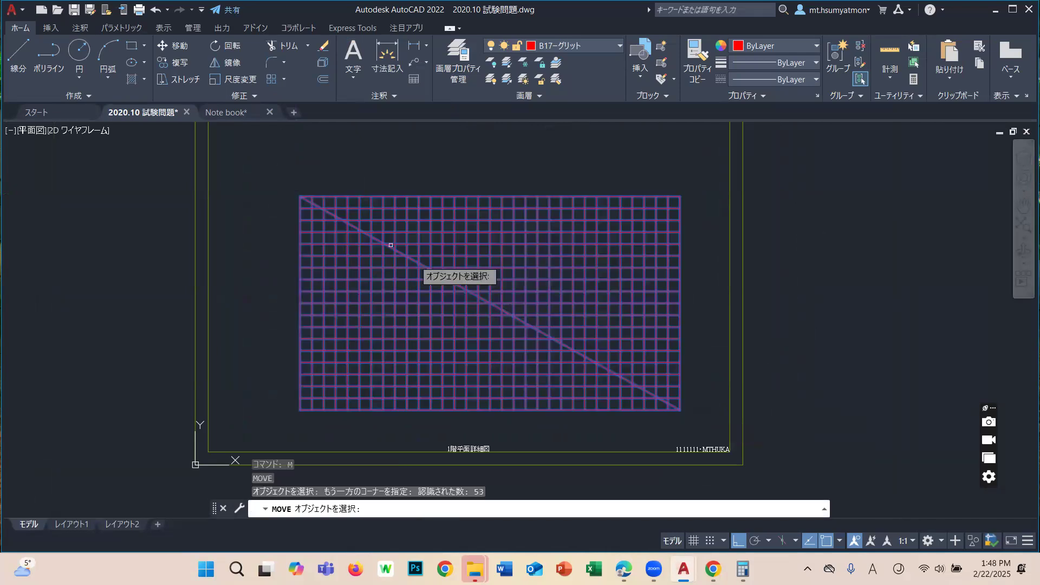
{"action": "left_click", "coordinate": [487, 302]}
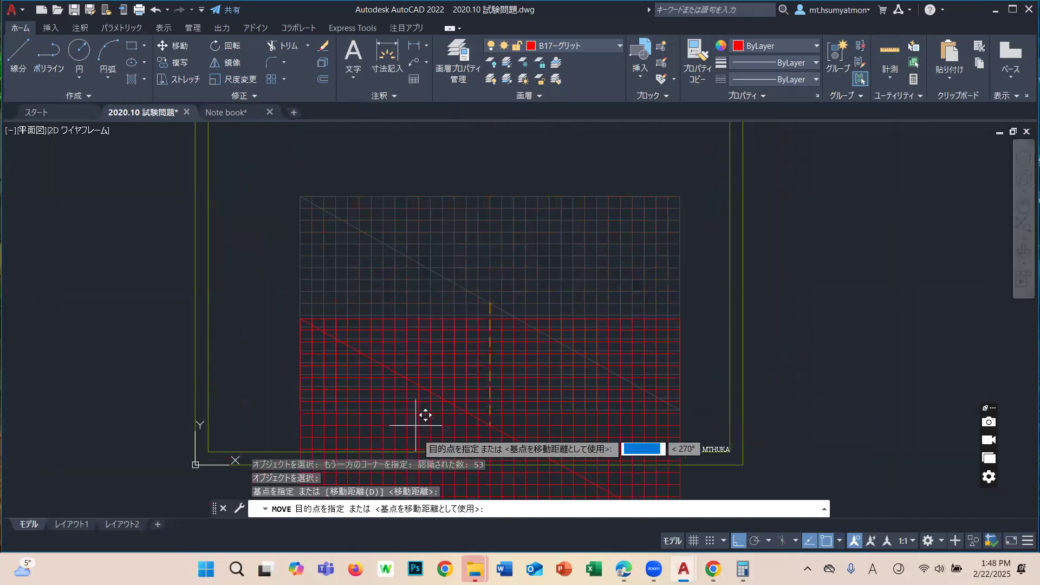
{"action": "middle_click_drag", "start_coordinate": [424, 441], "coordinate": [408, 392]}
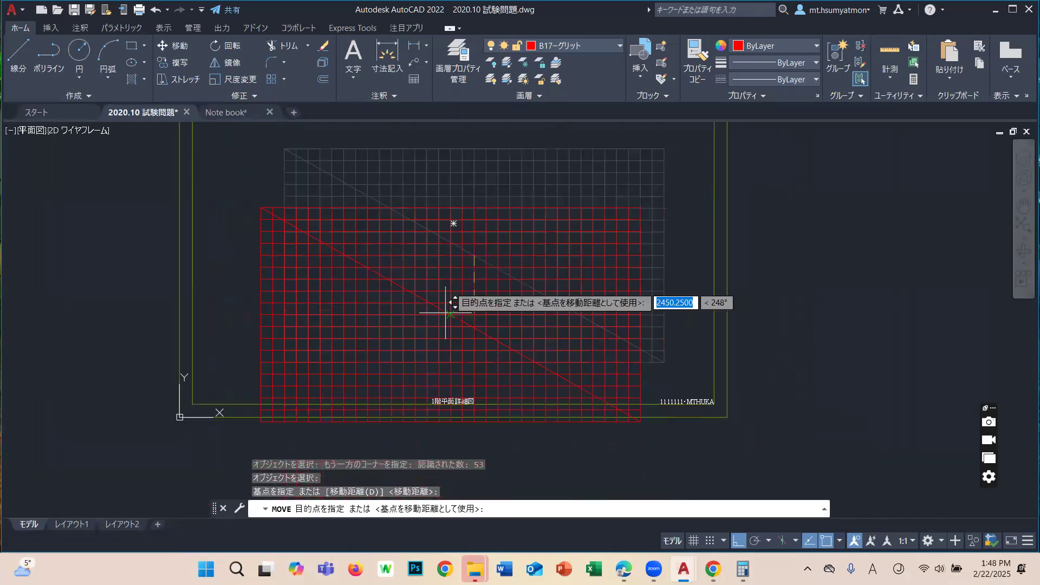
{"action": "left_click", "coordinate": [465, 219]}
{"action": "scroll", "coordinate": [523, 255], "scroll_direction": "up", "scroll_amount": 4}
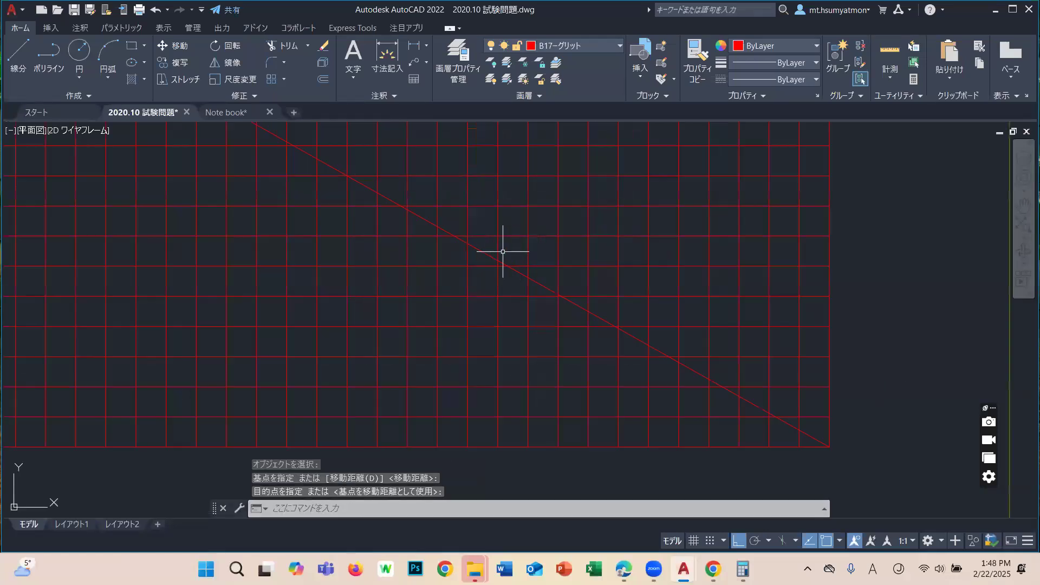
Delete the diagonal helper line from the grid.
{"action": "left_click", "coordinate": [488, 250]}
{"action": "left_click", "coordinate": [483, 262]}
{"action": "key", "text": "Delete"}
{"action": "scroll", "coordinate": [623, 297], "scroll_direction": "down", "scroll_amount": 3}
{"action": "scroll", "coordinate": [571, 248], "scroll_direction": "up", "scroll_amount": 4}
{"action": "middle_click_drag", "start_coordinate": [529, 270], "coordinate": [463, 219]}
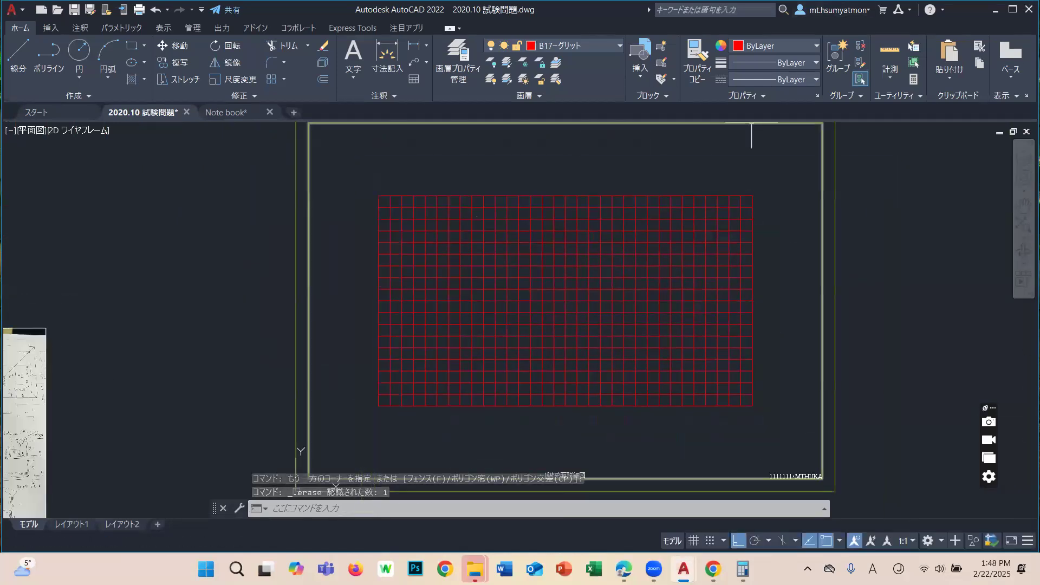
Examine the rooms and dimensions of the exam sheet's 1階平面図, and return to the grid in the frame.
{"action": "scroll", "coordinate": [751, 130], "scroll_direction": "down", "scroll_amount": 2}
{"action": "scroll", "coordinate": [586, 290], "scroll_direction": "up", "scroll_amount": 8}
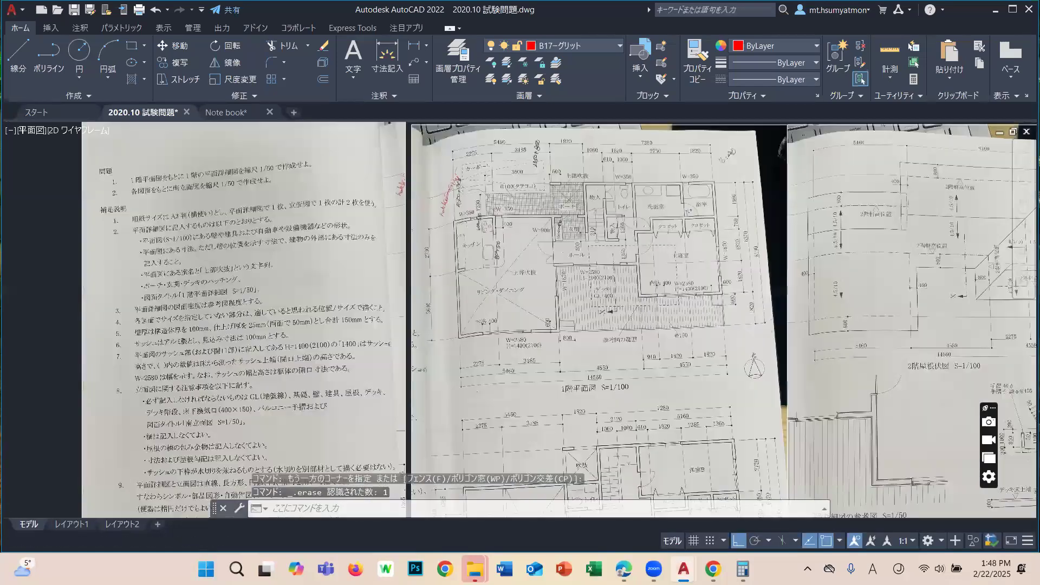
{"action": "scroll", "coordinate": [552, 278], "scroll_direction": "down", "scroll_amount": 2}
{"action": "scroll", "coordinate": [553, 279], "scroll_direction": "up", "scroll_amount": 5}
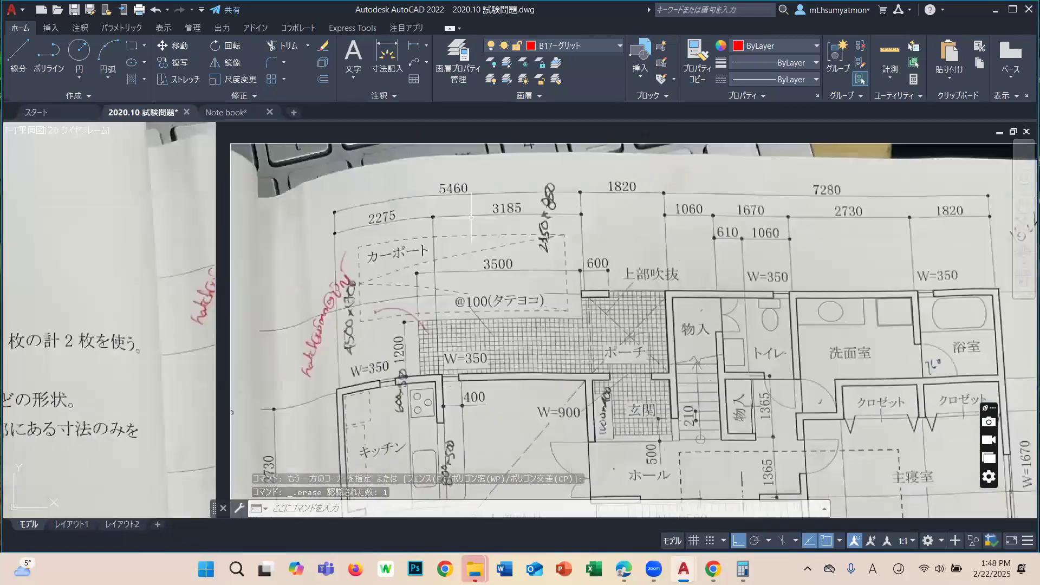
{"action": "scroll", "coordinate": [601, 256], "scroll_direction": "down", "scroll_amount": 4}
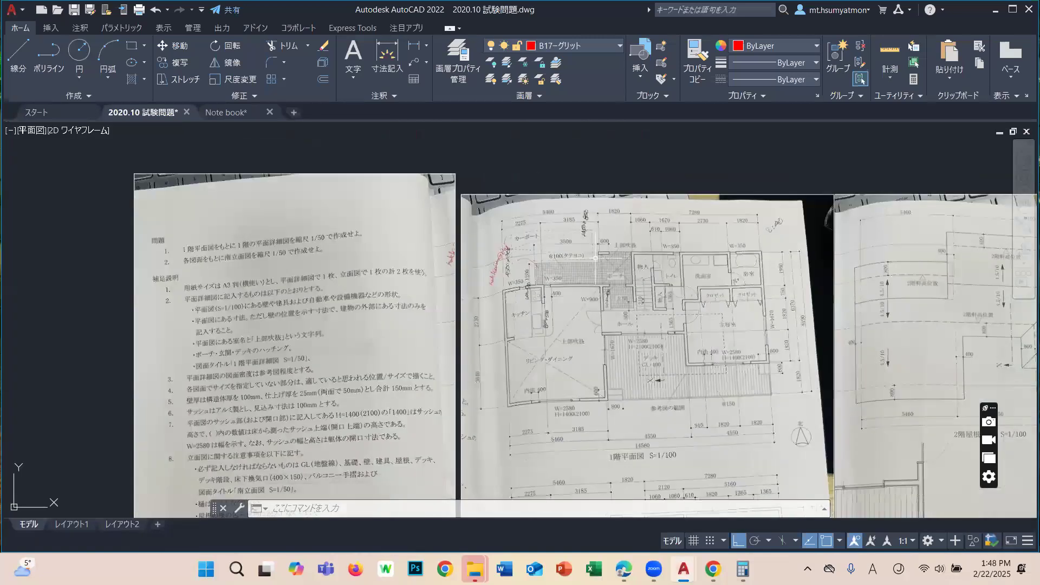
{"action": "scroll", "coordinate": [602, 256], "scroll_direction": "up", "scroll_amount": 2}
{"action": "scroll", "coordinate": [604, 257], "scroll_direction": "down", "scroll_amount": 6}
{"action": "scroll", "coordinate": [308, 329], "scroll_direction": "up", "scroll_amount": 4}
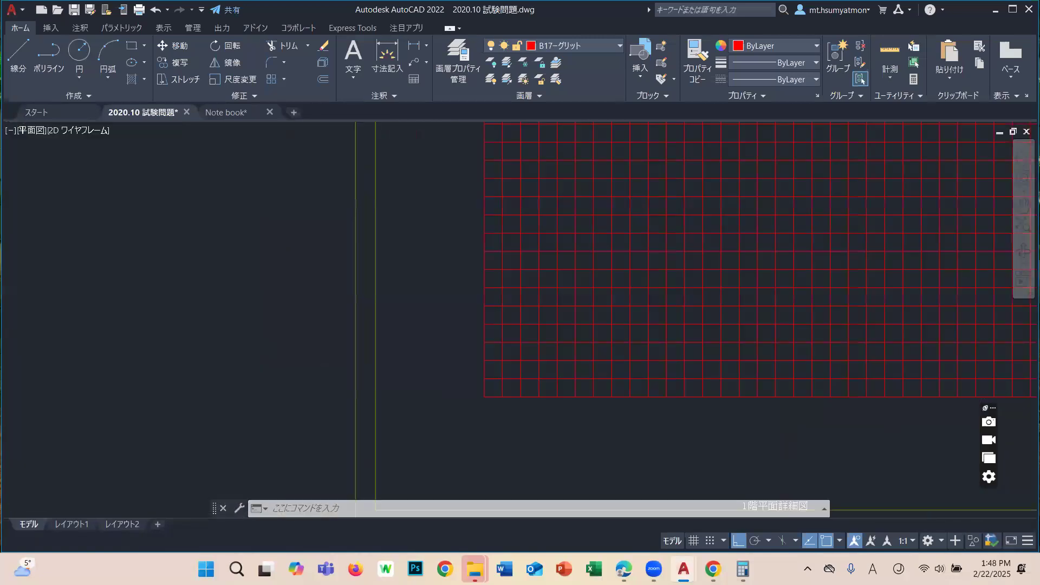
{"action": "scroll", "coordinate": [380, 300], "scroll_direction": "down", "scroll_amount": 2}
{"action": "scroll", "coordinate": [432, 309], "scroll_direction": "down", "scroll_amount": 1}
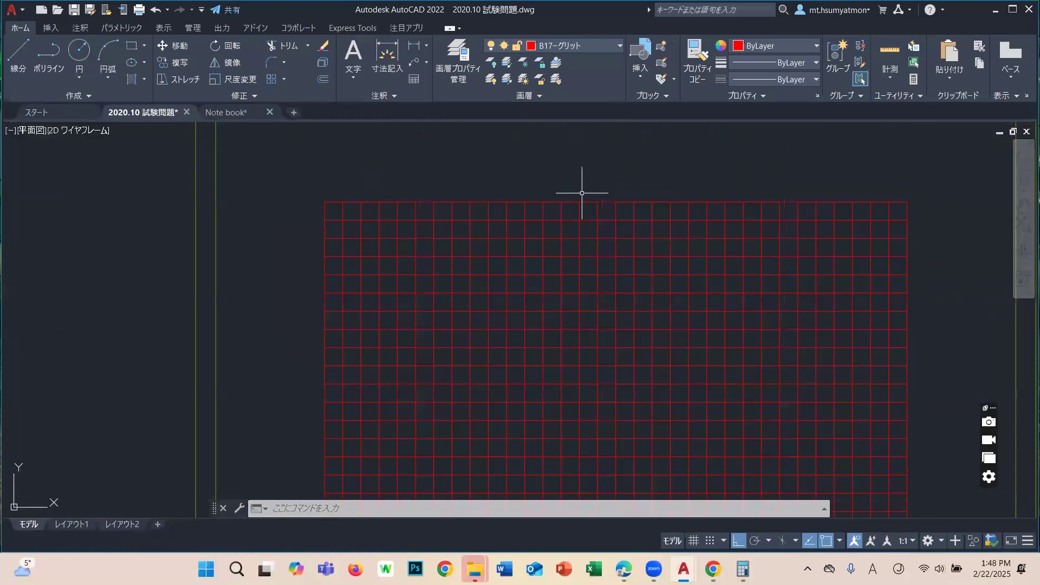
{"action": "scroll", "coordinate": [581, 202], "scroll_direction": "down", "scroll_amount": 2}
{"action": "scroll", "coordinate": [571, 219], "scroll_direction": "down", "scroll_amount": 2}
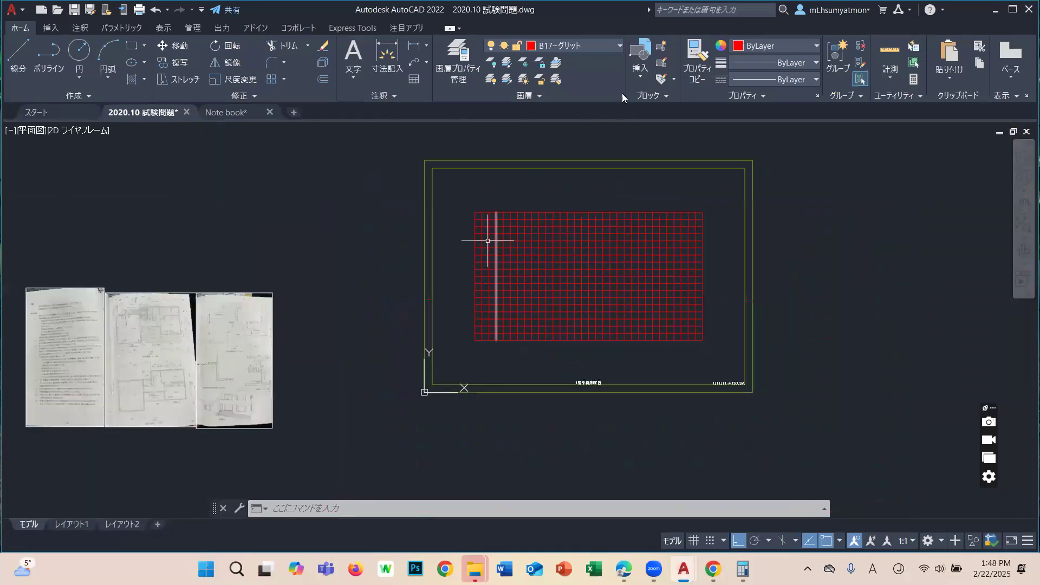
Make B16-寸法グリット the current layer.
{"action": "left_click", "coordinate": [598, 47]}
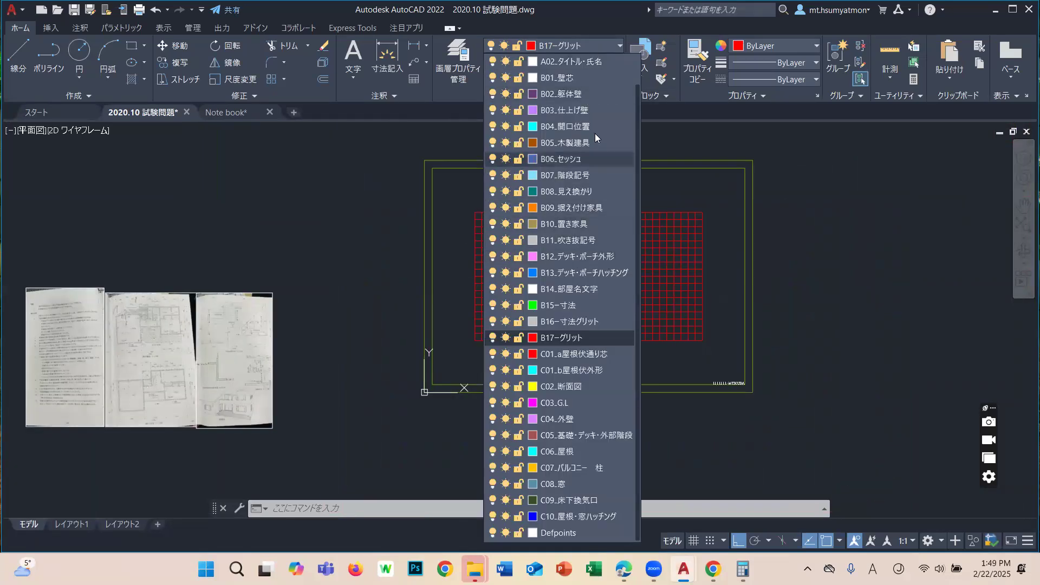
{"action": "left_click", "coordinate": [585, 323]}
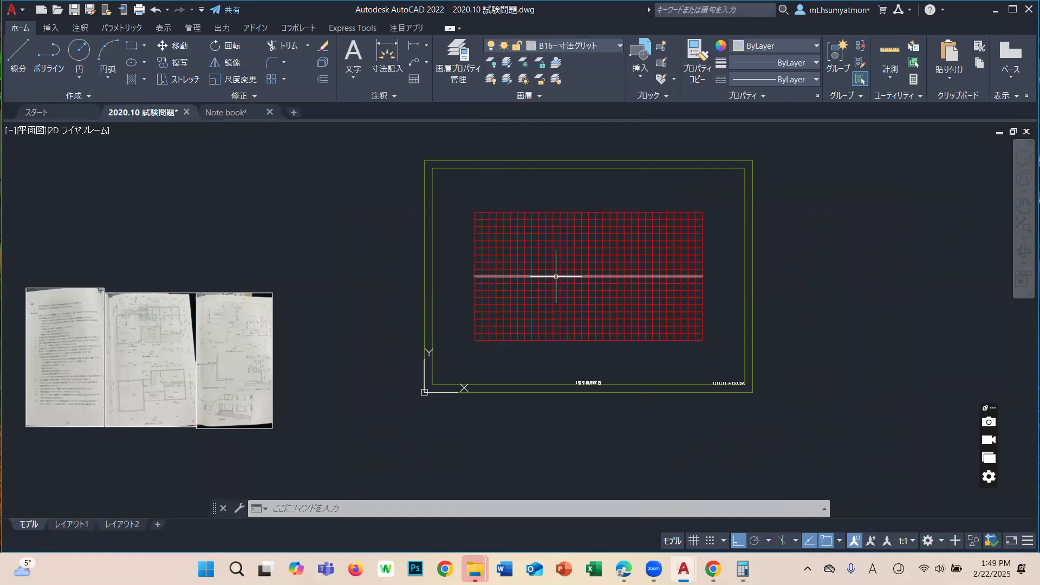
{"action": "type", "text": "XL"}
{"action": "key", "text": "Return"}
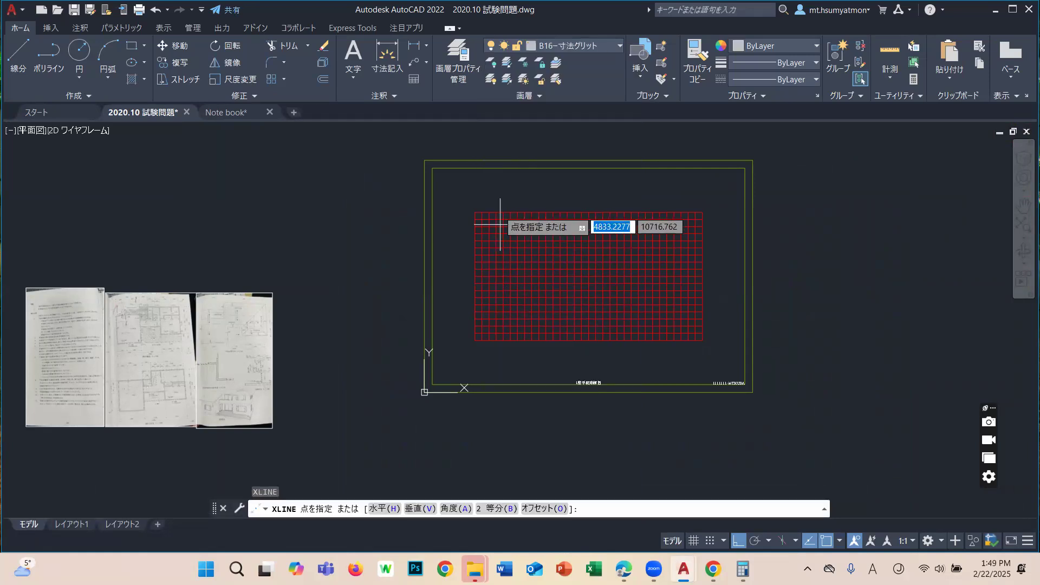
{"action": "key", "text": "Escape"}
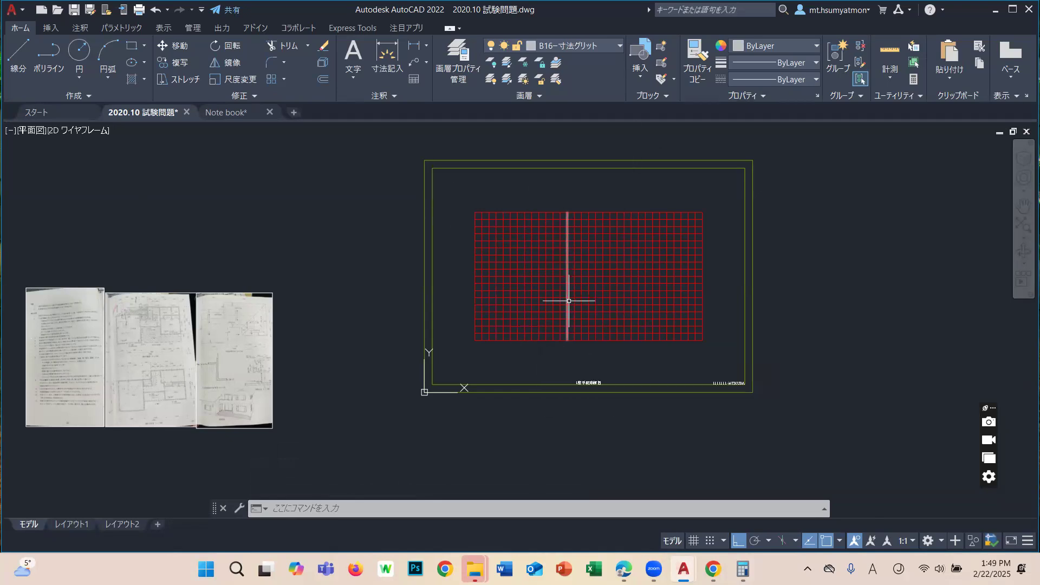
Draw a vertical construction line (XLINE) through the grid's left edge.
{"action": "mouse_move", "coordinate": [533, 304]}
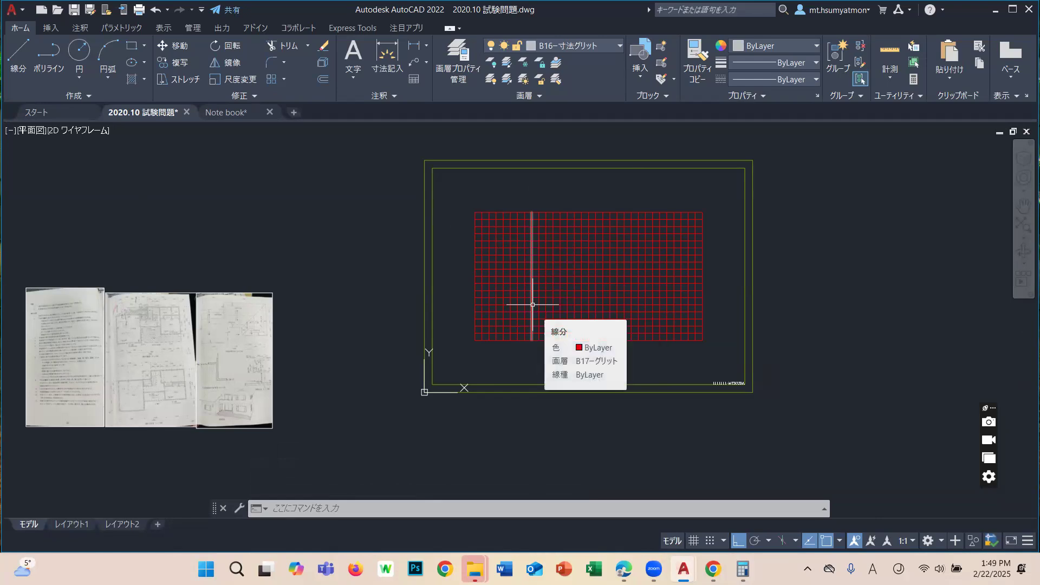
{"action": "type", "text": "XL"}
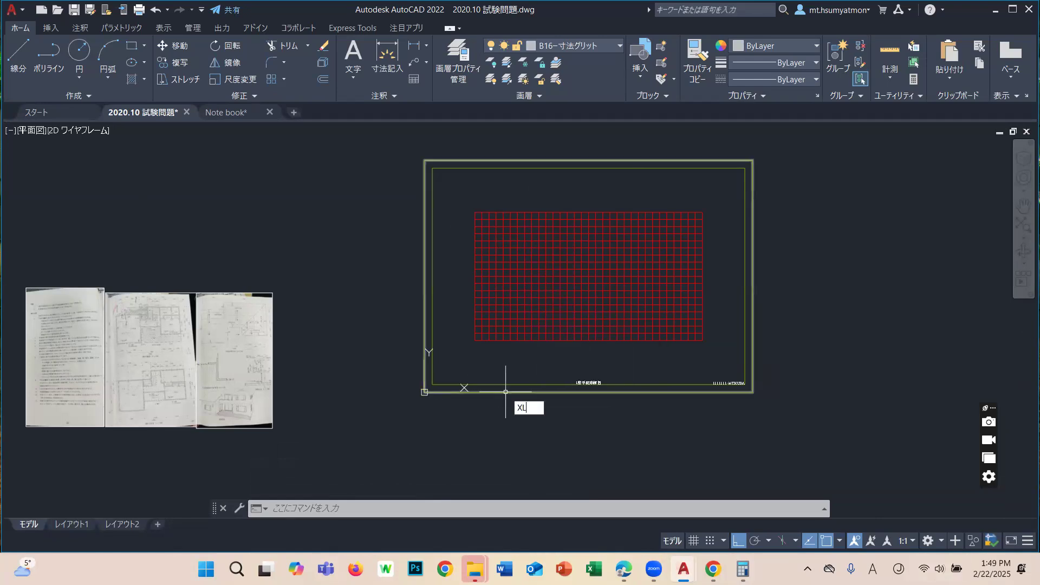
{"action": "key", "text": "Return"}
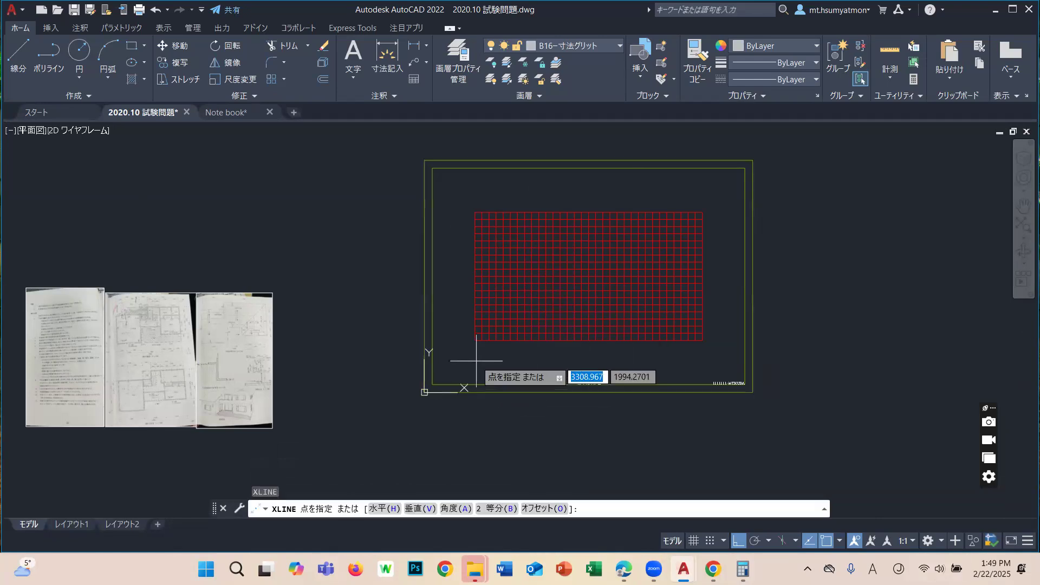
{"action": "type", "text": "V"}
{"action": "key", "text": "Return"}
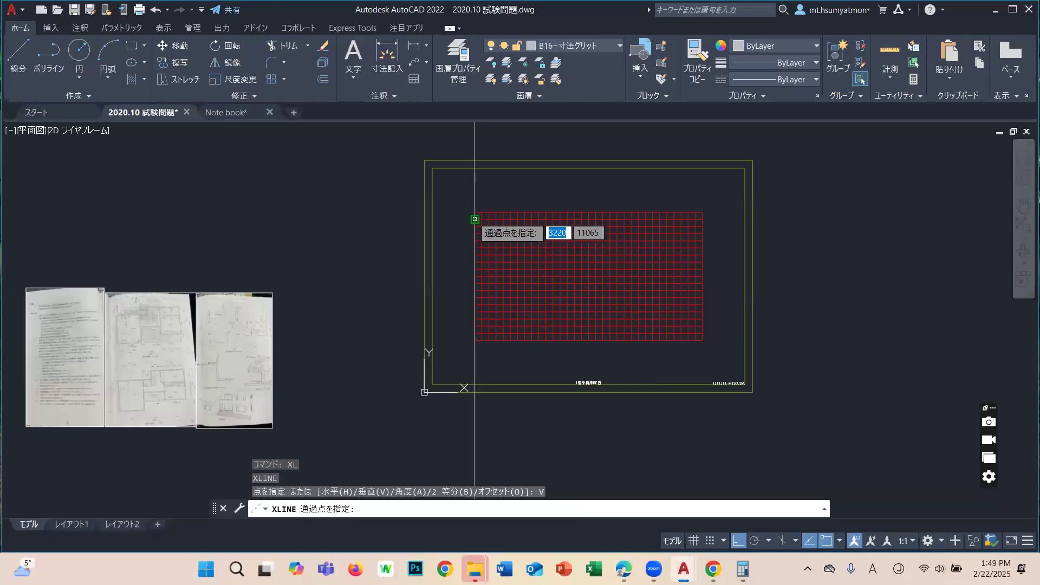
{"action": "scroll", "coordinate": [517, 249], "scroll_direction": "down", "scroll_amount": 4}
{"action": "key", "text": "Escape"}
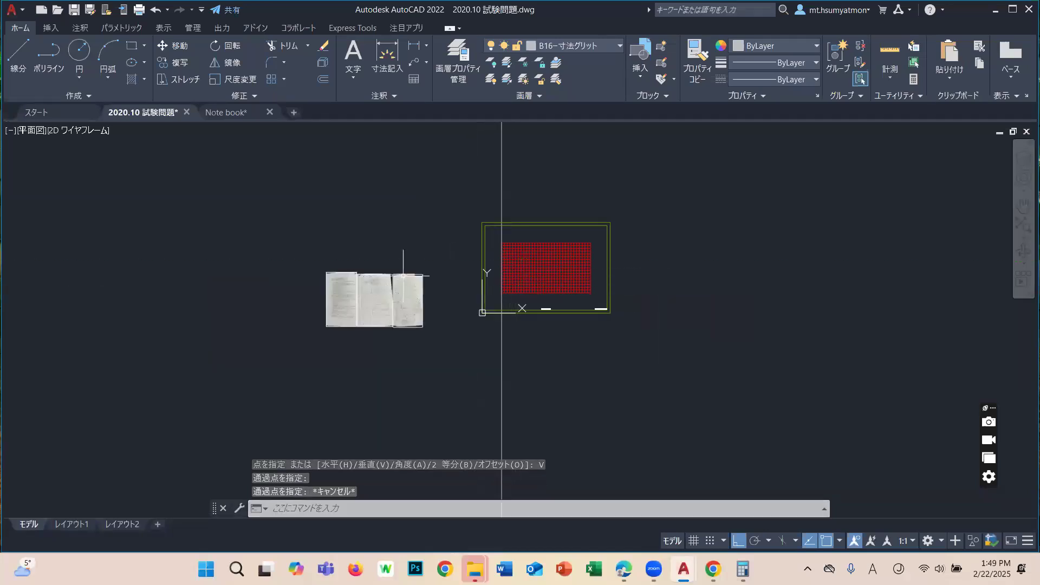
Examine the dimension chain along the upper side of the exam sheet's 1階平面図, and return to the grid's upper-left corner.
{"action": "scroll", "coordinate": [401, 282], "scroll_direction": "up", "scroll_amount": 4}
{"action": "scroll", "coordinate": [361, 305], "scroll_direction": "up", "scroll_amount": 6}
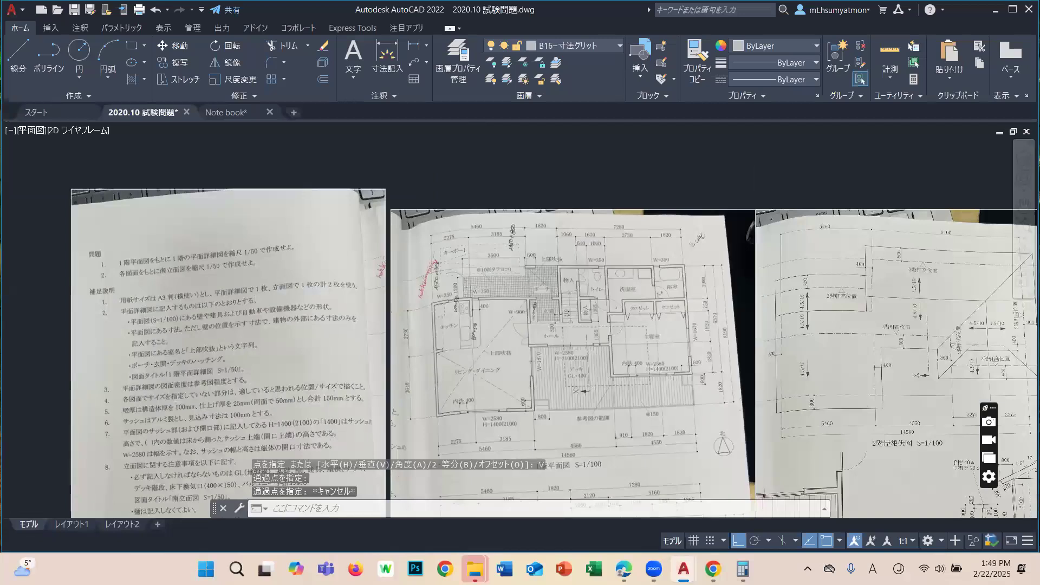
{"action": "scroll", "coordinate": [358, 264], "scroll_direction": "down", "scroll_amount": 2}
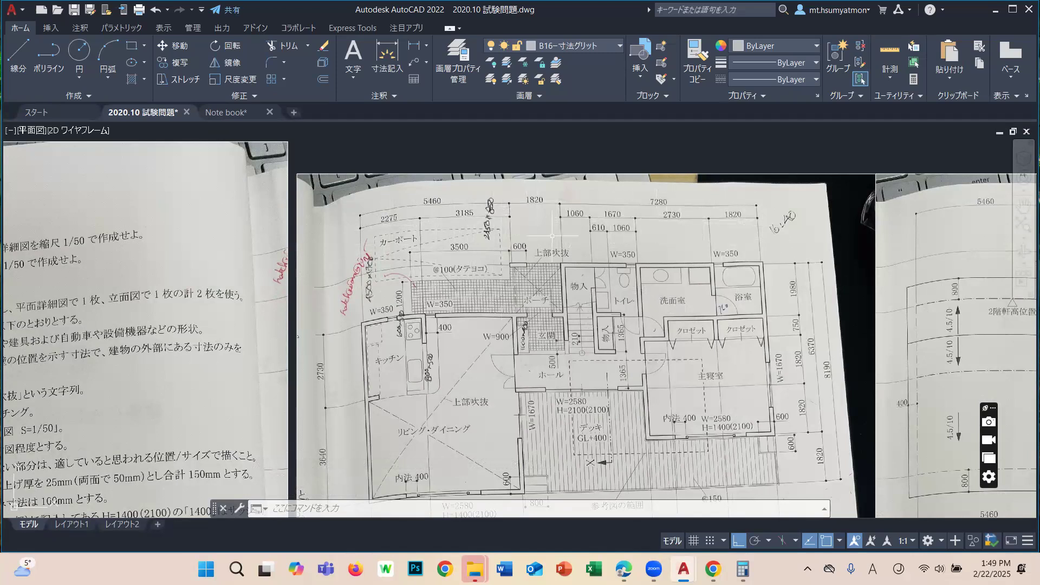
{"action": "scroll", "coordinate": [536, 281], "scroll_direction": "down", "scroll_amount": 4}
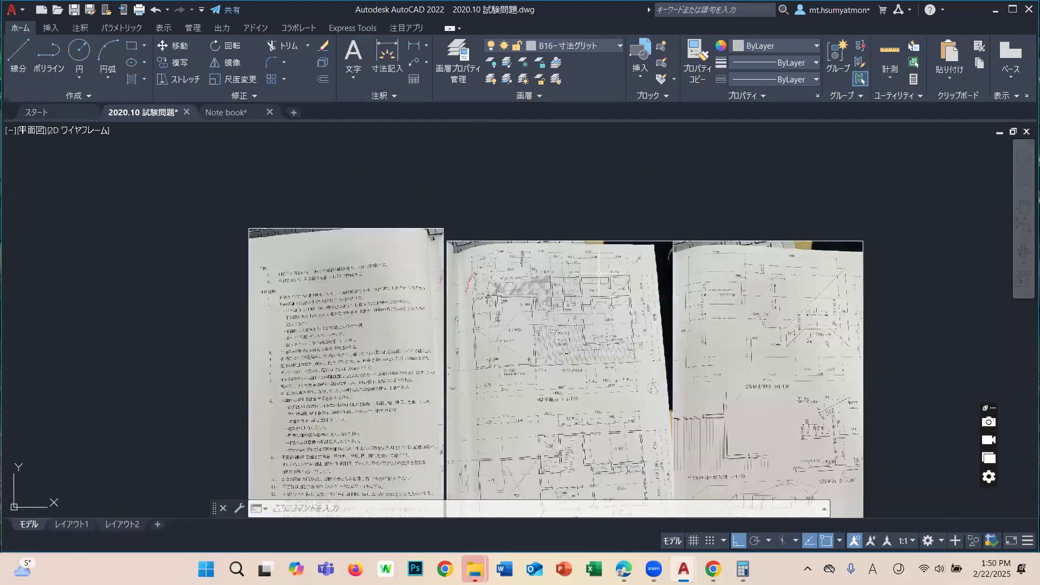
{"action": "middle_click_drag", "start_coordinate": [599, 299], "coordinate": [535, 262]}
{"action": "scroll", "coordinate": [539, 260], "scroll_direction": "up", "scroll_amount": 2}
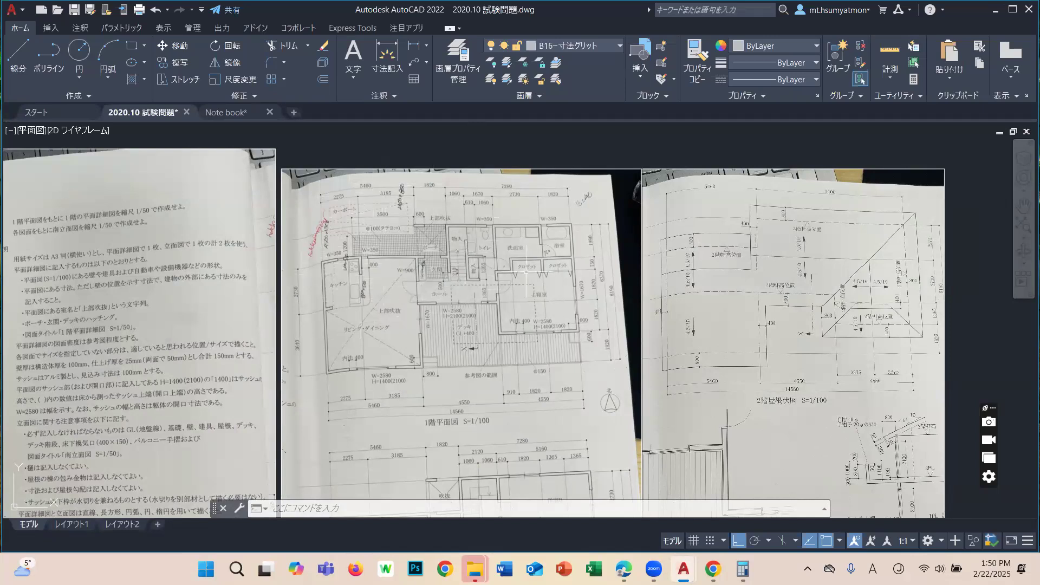
{"action": "scroll", "coordinate": [526, 273], "scroll_direction": "down", "scroll_amount": 5}
{"action": "mouse_move", "coordinate": [680, 298]}
{"action": "middle_mouse_down"}
{"action": "mouse_move", "coordinate": [414, 236]}
{"action": "mouse_move", "coordinate": [430, 330]}
{"action": "middle_mouse_up"}
{"action": "scroll", "coordinate": [412, 228], "scroll_direction": "up", "scroll_amount": 3}
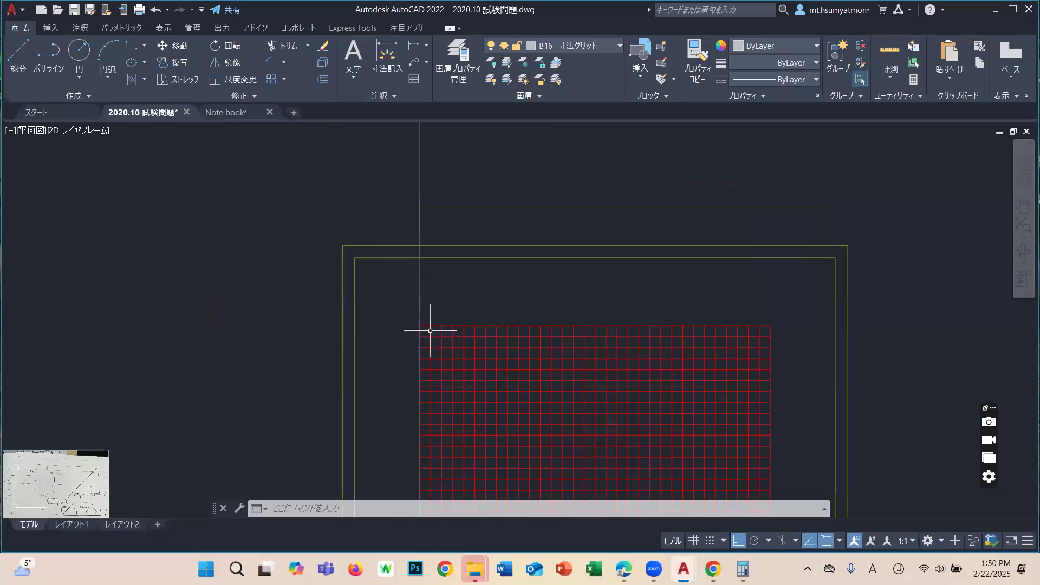
{"action": "scroll", "coordinate": [418, 287], "scroll_direction": "up", "scroll_amount": 2}
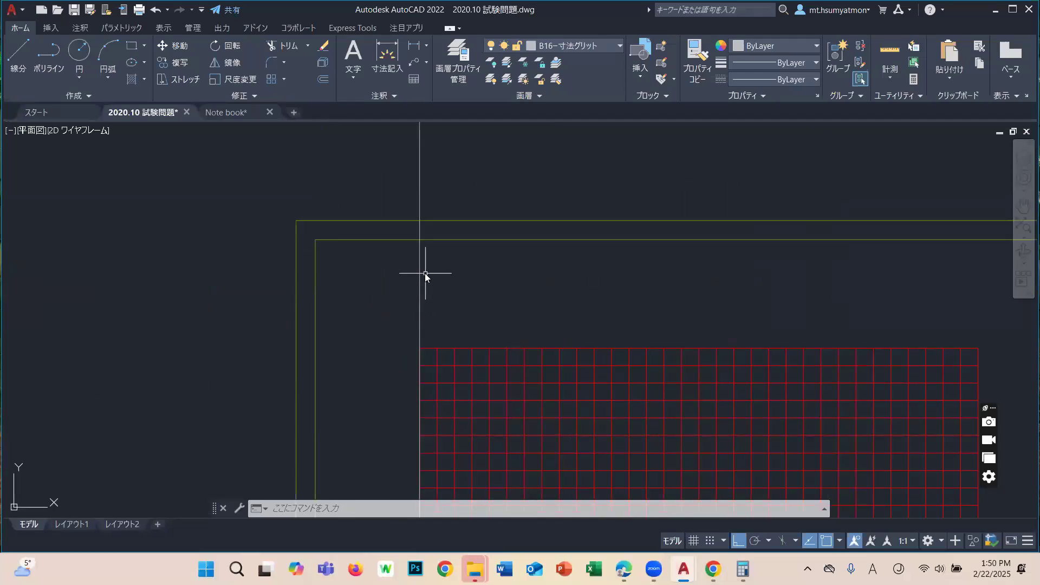
Offset the vertical construction line on the grid's left edge 2275 to the right.
{"action": "type", "text": "o"}
{"action": "key", "text": "Return"}
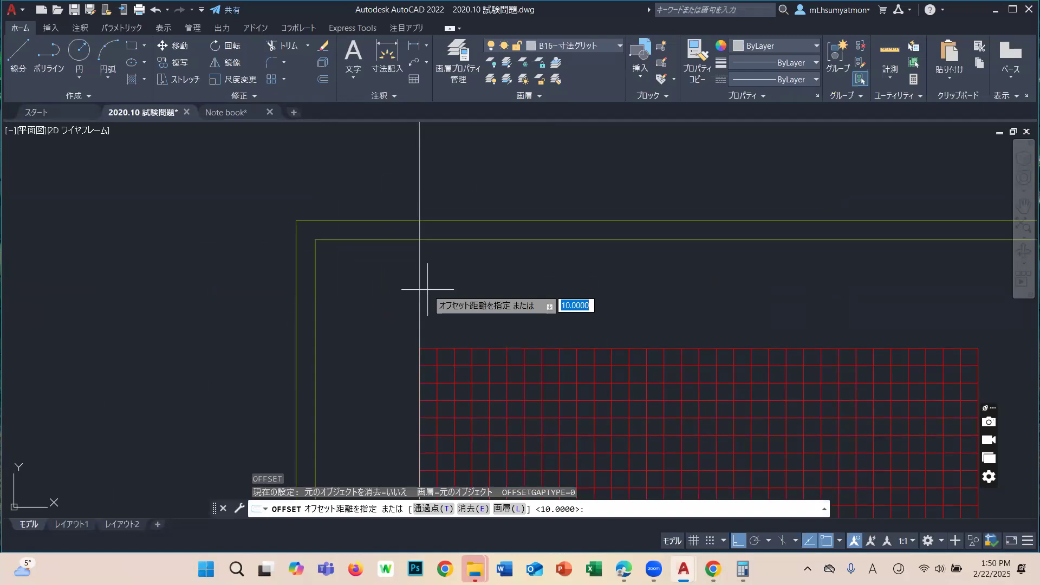
{"action": "key", "text": "Return"}
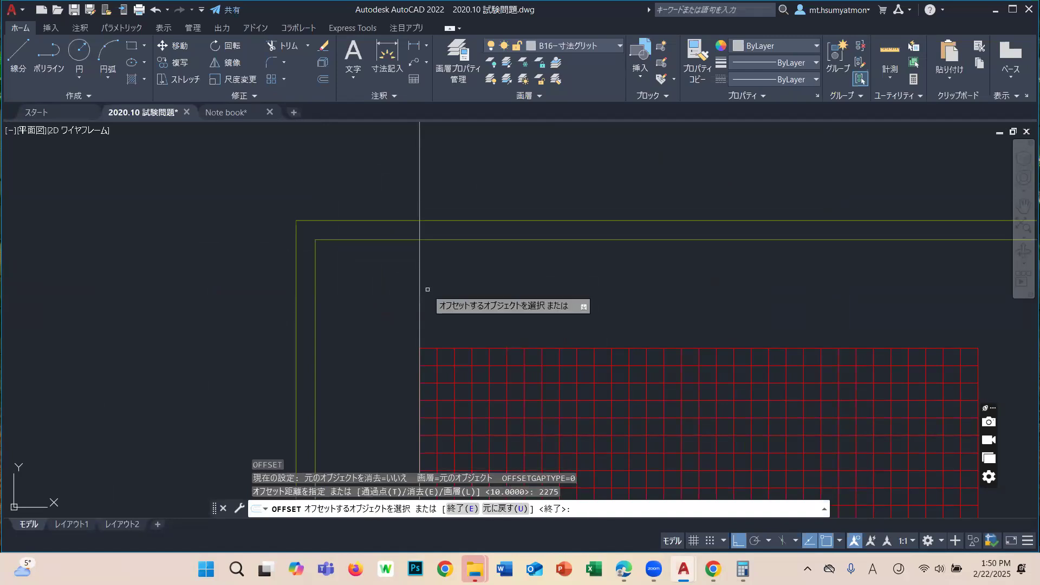
{"action": "left_click", "coordinate": [420, 227]}
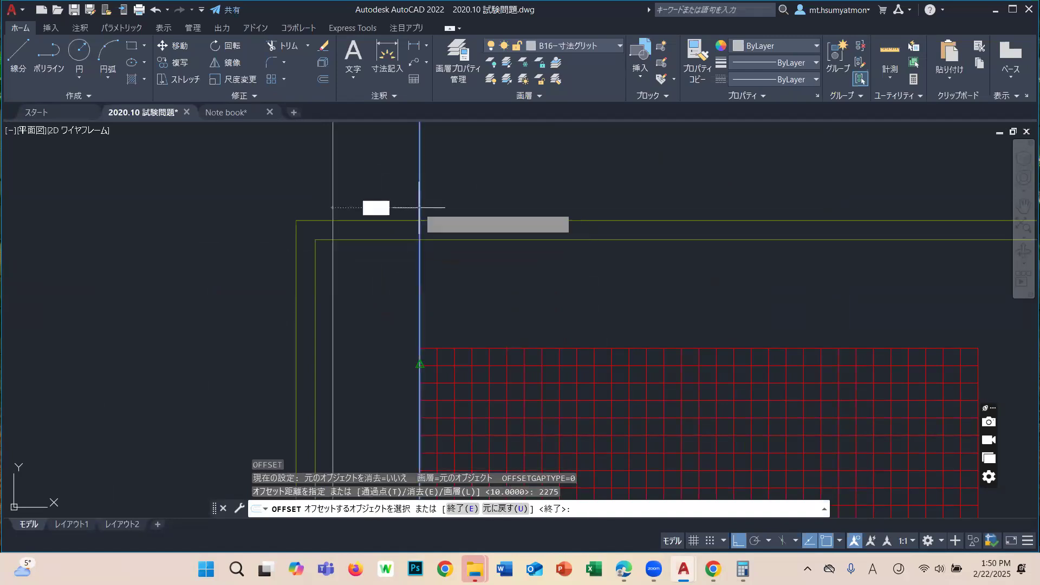
{"action": "left_click", "coordinate": [471, 200]}
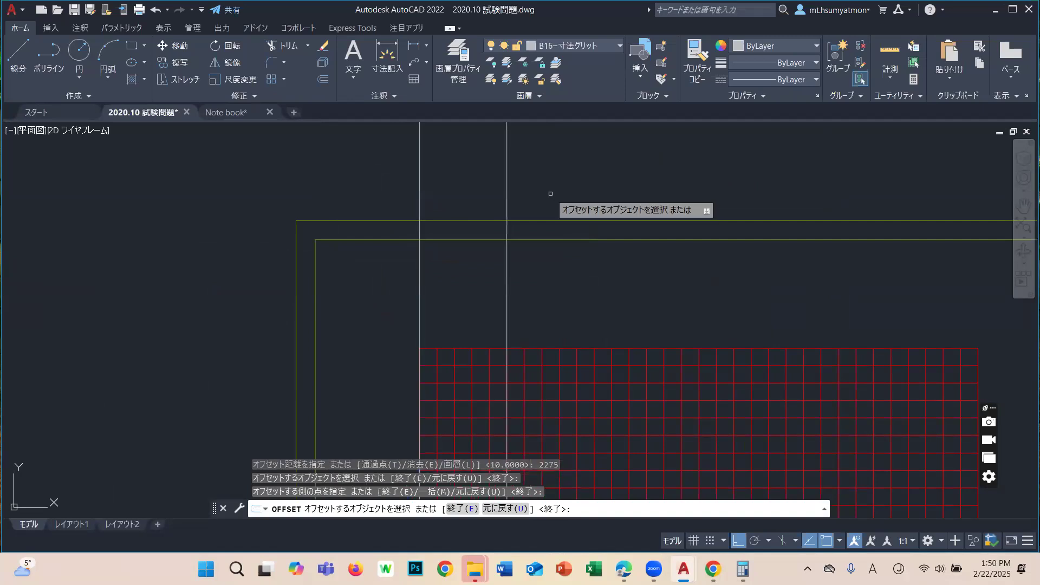
{"action": "key", "text": "Return"}
Offset the second vertical construction line 3185 further to the right.
{"action": "key", "text": "Return"}
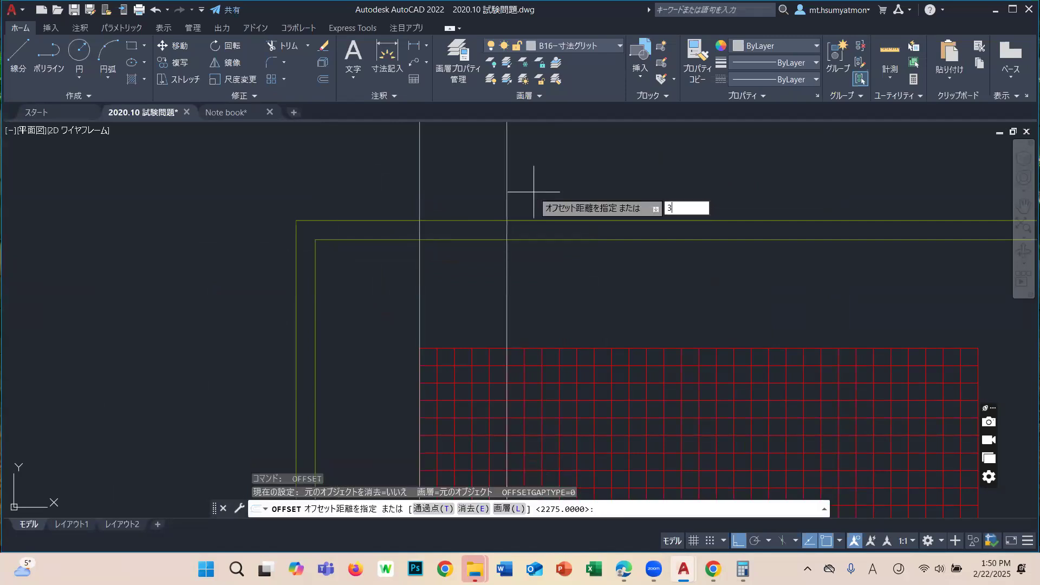
{"action": "key", "text": "Return"}
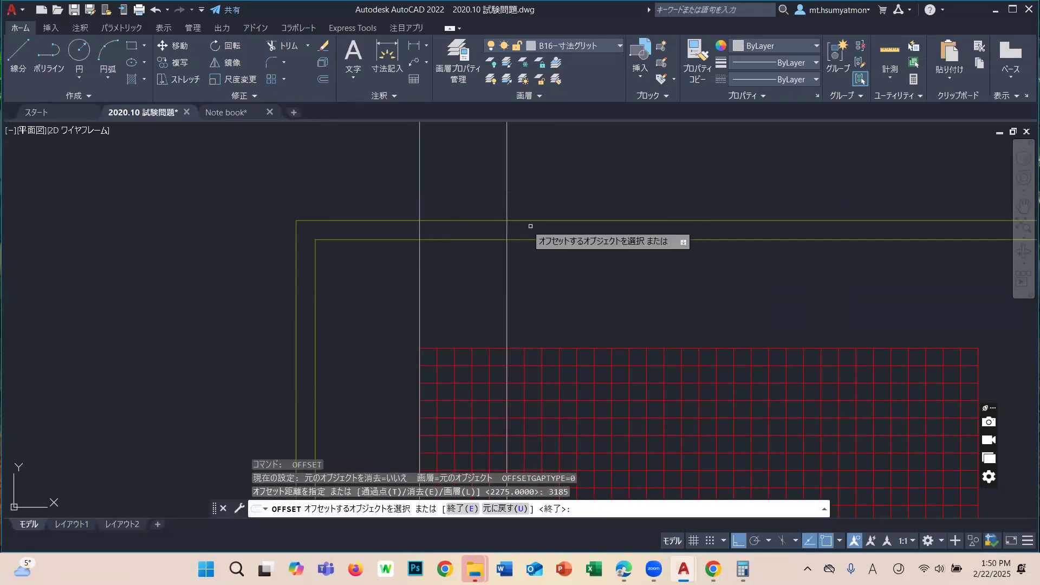
{"action": "left_click", "coordinate": [507, 269]}
{"action": "left_click", "coordinate": [700, 302]}
{"action": "middle_click_drag", "start_coordinate": [700, 302], "coordinate": [600, 316]}
{"action": "key", "text": "Return"}
Offset the third vertical construction line 1820 to the right.
{"action": "key", "text": "Return"}
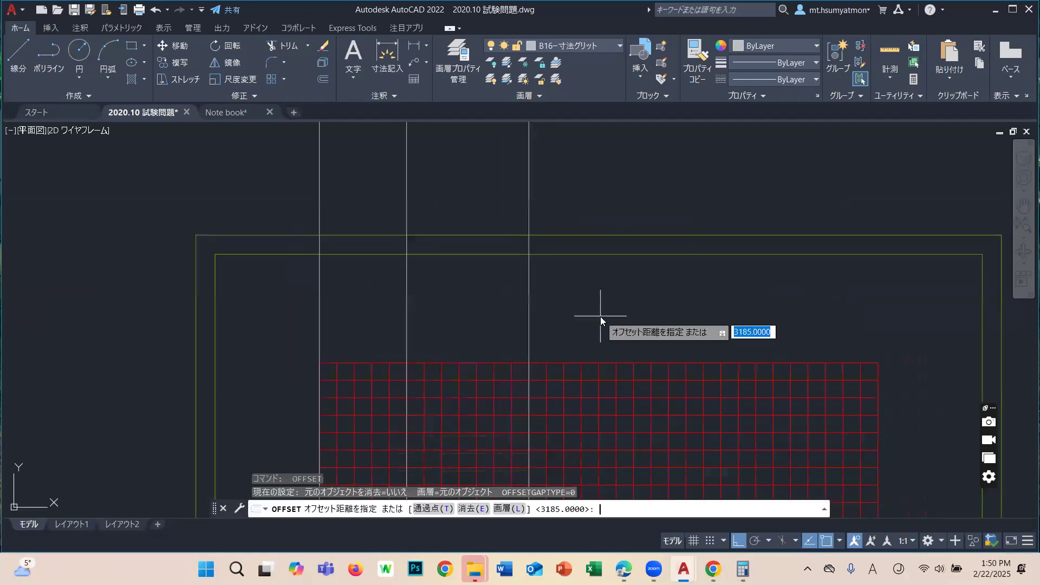
{"action": "type", "text": "1820"}
{"action": "key", "text": "Return"}
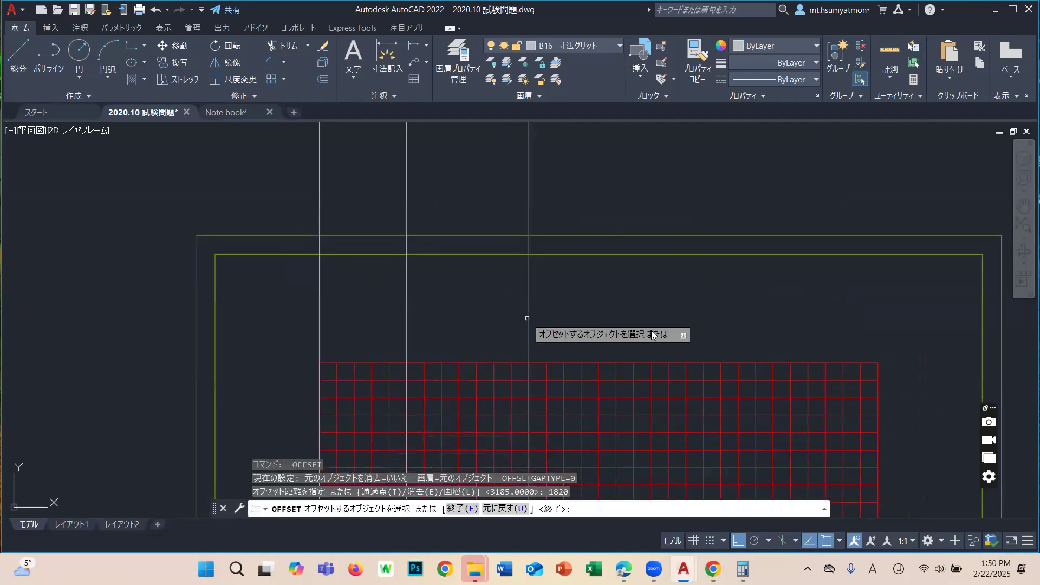
{"action": "left_click", "coordinate": [529, 326]}
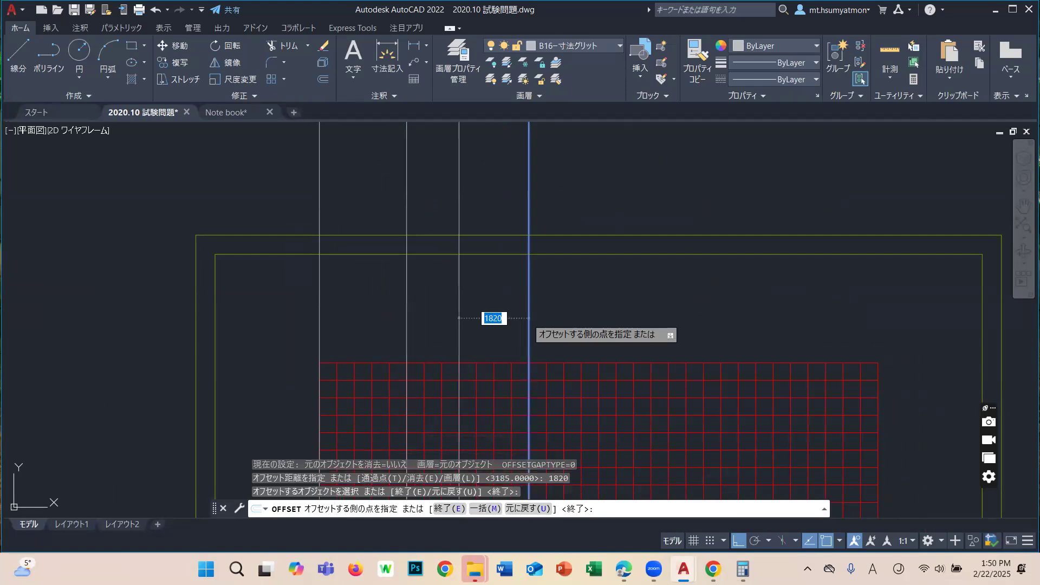
{"action": "left_click", "coordinate": [659, 319]}
{"action": "key", "text": "Return"}
Offset the fourth vertical construction line 1060 to the right.
{"action": "key", "text": "Return"}
{"action": "type", "text": "10"}
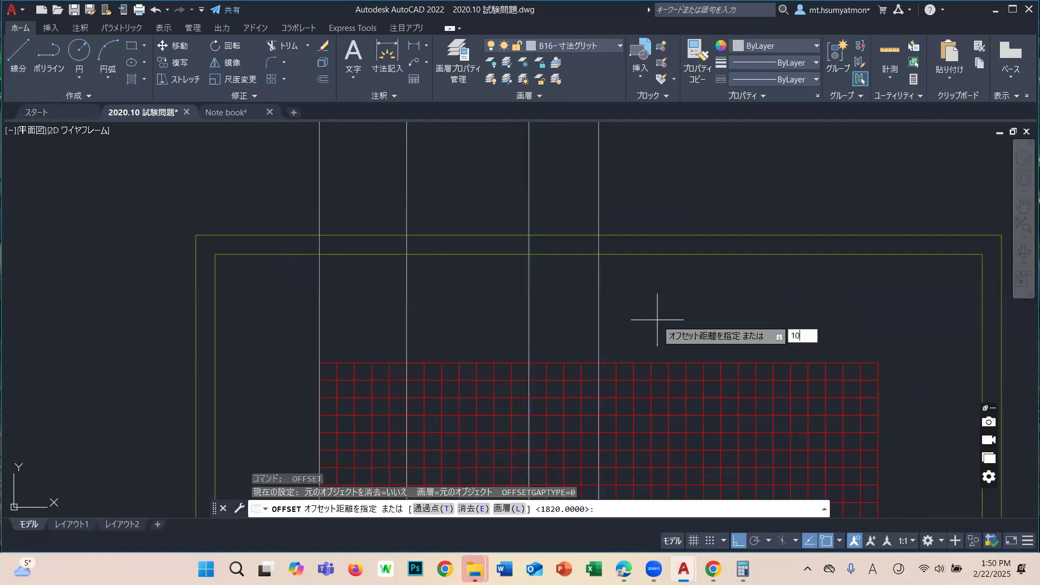
{"action": "type", "text": "60"}
{"action": "key", "text": "Return"}
{"action": "left_click", "coordinate": [599, 325]}
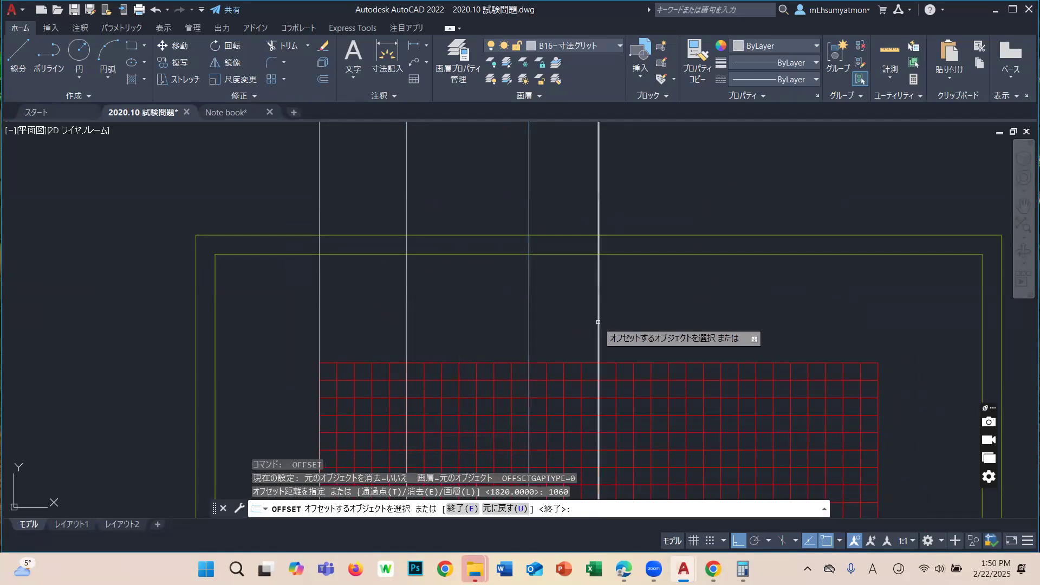
{"action": "left_click", "coordinate": [677, 317]}
{"action": "key", "text": "Return"}
Offset the fifth vertical construction line 1670 to the right.
{"action": "key", "text": "Return"}
{"action": "type", "text": "16"}
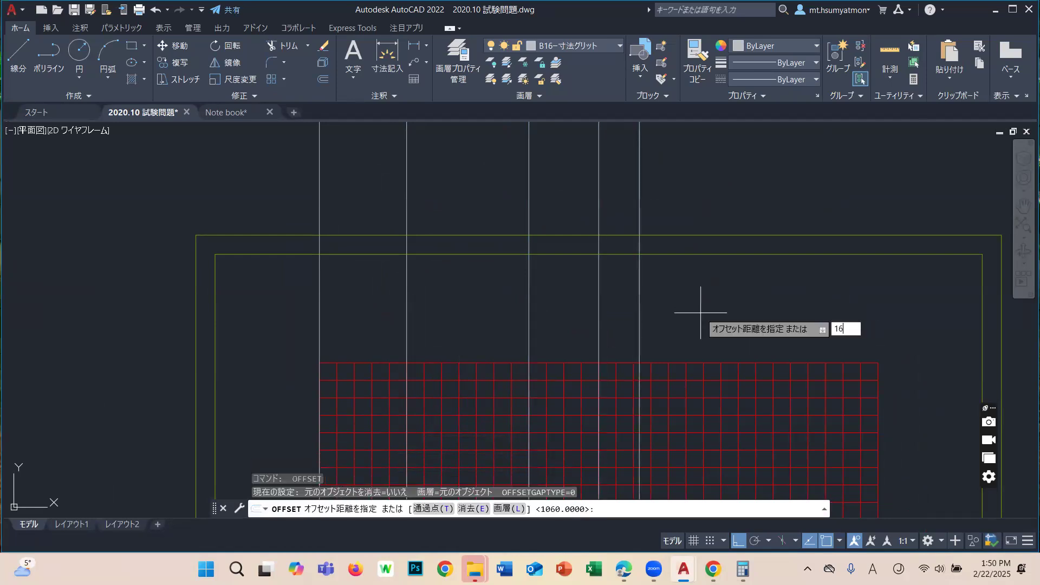
{"action": "type", "text": "70"}
{"action": "key", "text": "Return"}
{"action": "left_click", "coordinate": [639, 343]}
{"action": "left_click", "coordinate": [678, 346]}
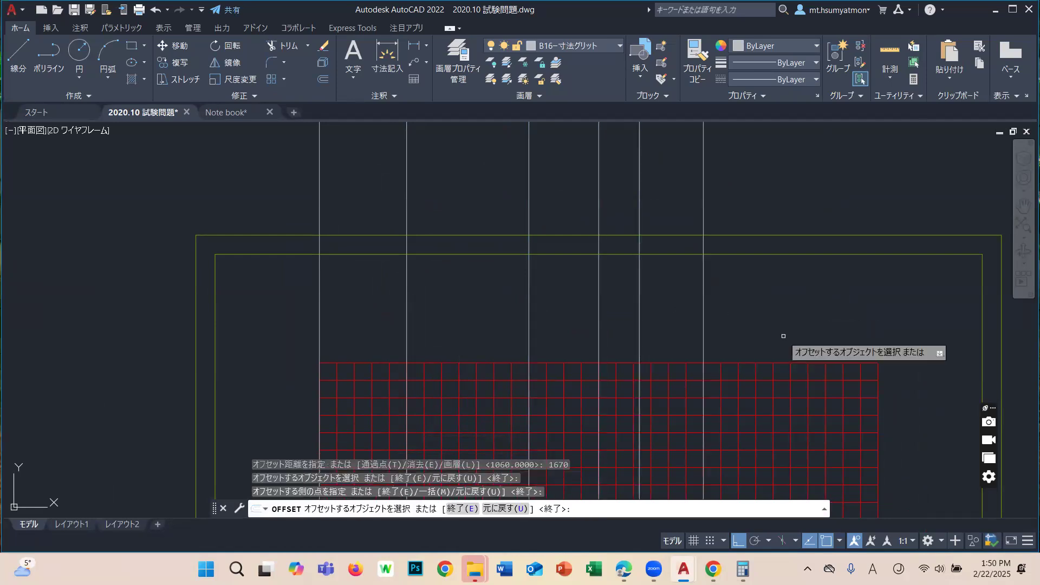
{"action": "key", "text": "Return"}
Offset the sixth vertical construction line 2730 to the right.
{"action": "key", "text": "Return"}
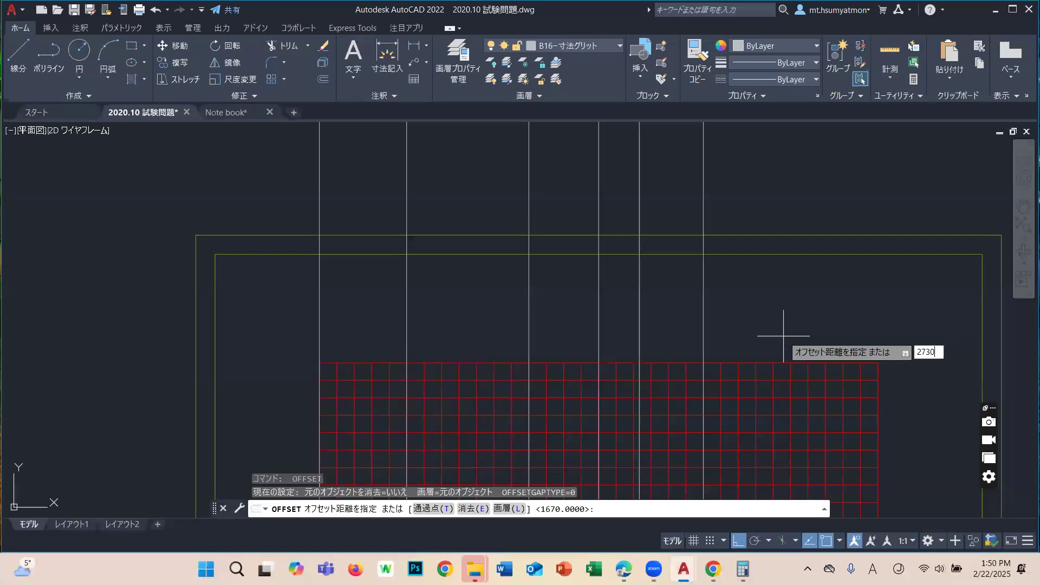
{"action": "key", "text": "Return"}
{"action": "left_click", "coordinate": [704, 327]}
{"action": "left_click", "coordinate": [782, 330]}
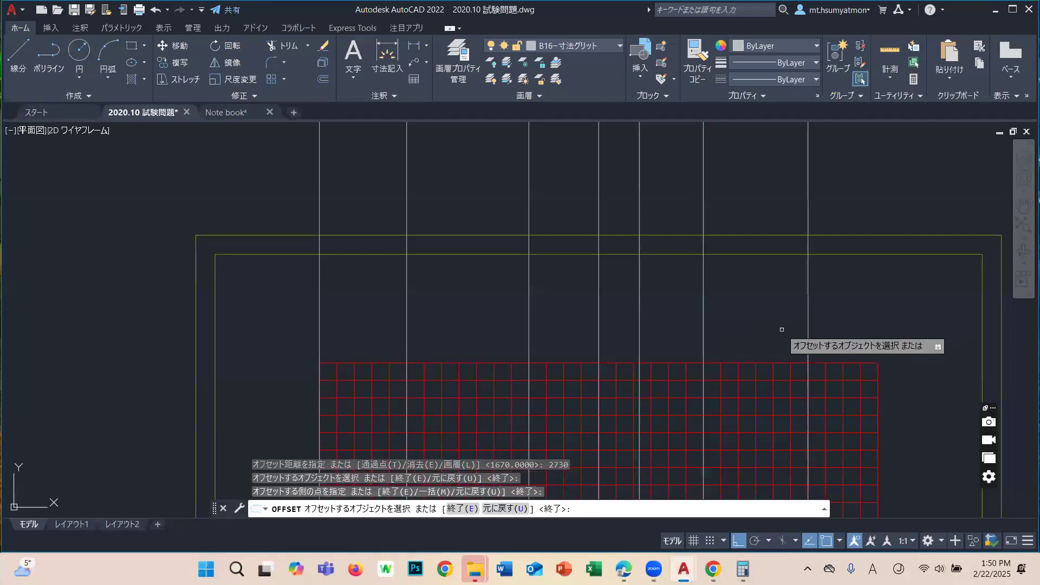
{"action": "key", "text": "Return"}
{"action": "type", "text": "1820"}
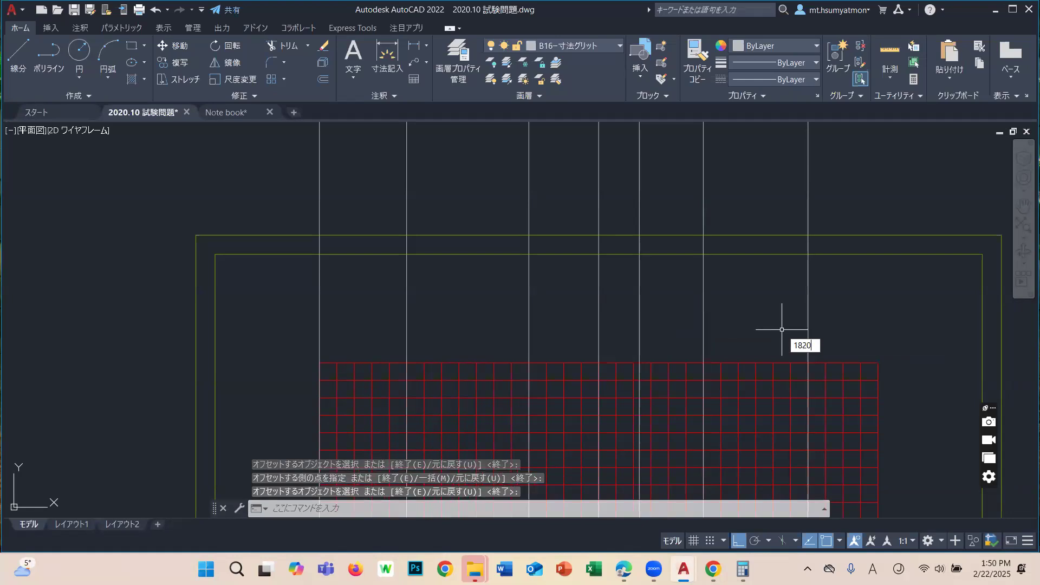
{"action": "key", "text": "Return"}
{"action": "key", "text": "Escape"}
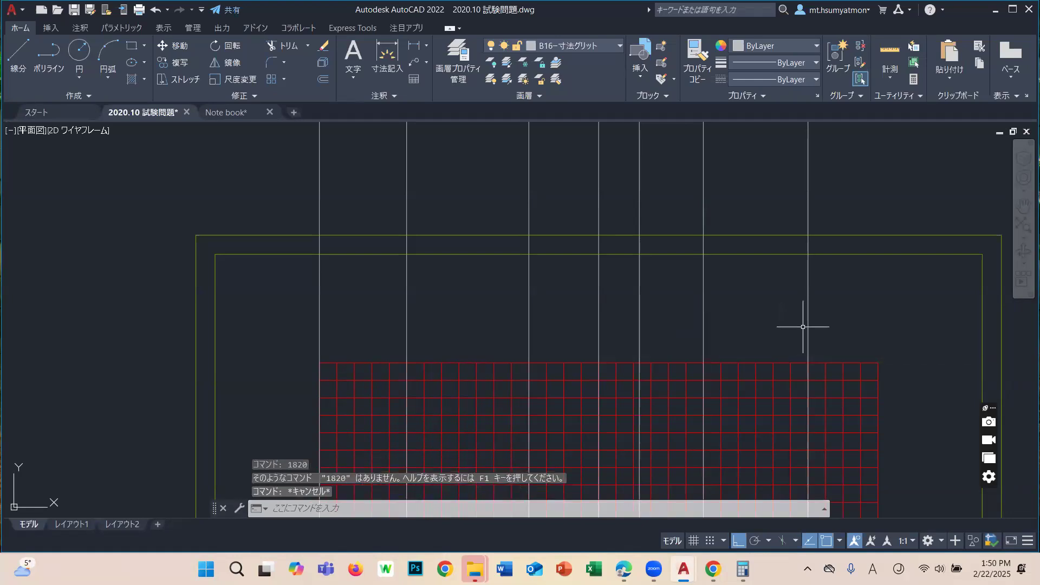
Offset the seventh vertical construction line 1820 to the right.
{"action": "key", "text": "Return"}
{"action": "type", "text": "18"}
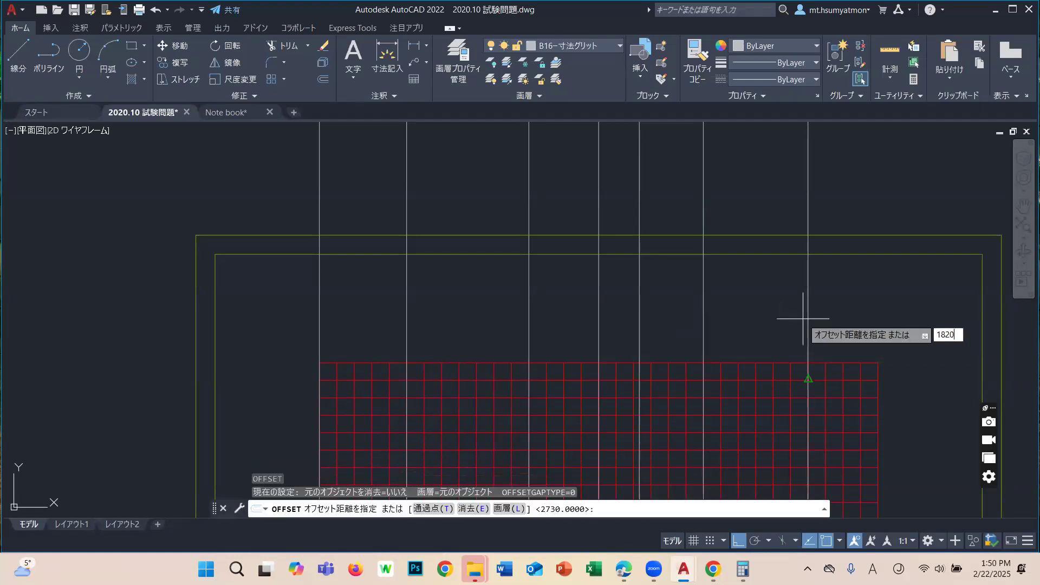
{"action": "type", "text": "20"}
{"action": "key", "text": "Return"}
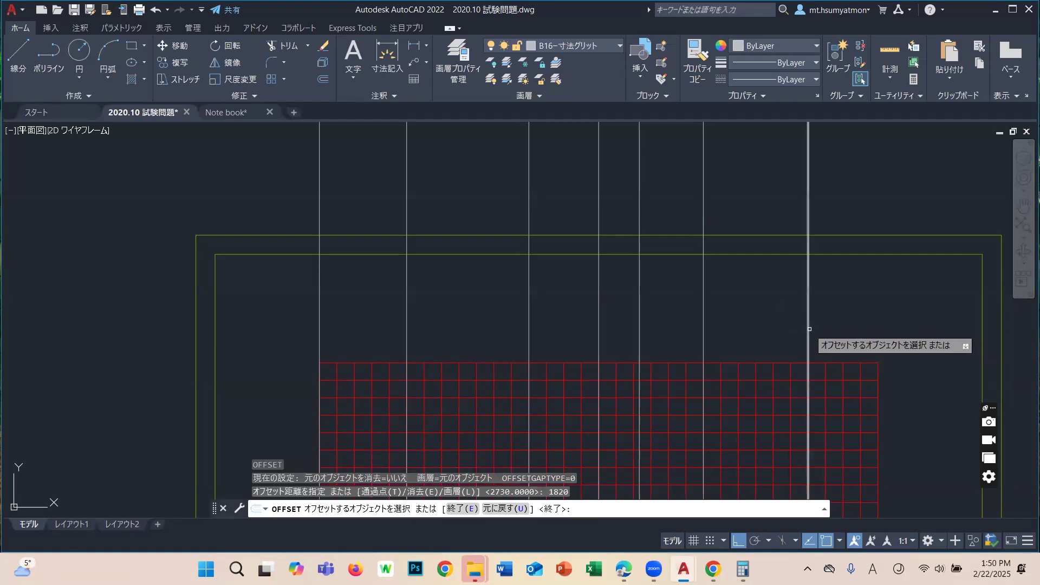
{"action": "left_click", "coordinate": [809, 329]}
{"action": "left_click", "coordinate": [860, 329]}
{"action": "key", "text": "Return"}
{"action": "scroll", "coordinate": [592, 287], "scroll_direction": "down", "scroll_amount": 4}
{"action": "middle_click_drag", "start_coordinate": [592, 320], "coordinate": [707, 280]}
{"action": "scroll", "coordinate": [563, 310], "scroll_direction": "up", "scroll_amount": 3}
{"action": "scroll", "coordinate": [602, 304], "scroll_direction": "down", "scroll_amount": 2}
{"action": "middle_click_drag", "start_coordinate": [804, 303], "coordinate": [719, 334]}
{"action": "scroll", "coordinate": [671, 298], "scroll_direction": "up", "scroll_amount": 1}
{"action": "type", "text": "D"}
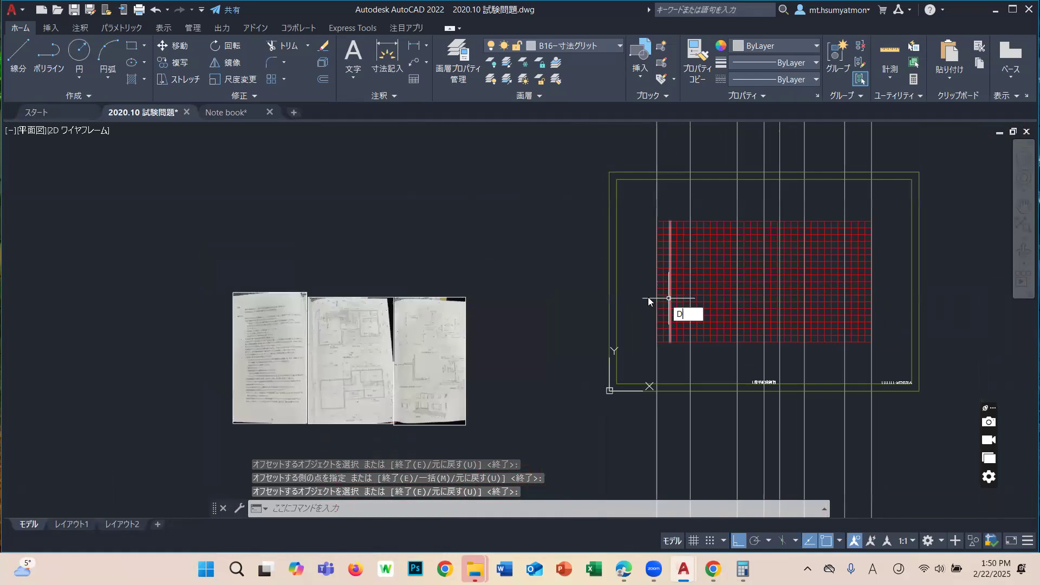
{"action": "type", "text": "I"}
{"action": "key", "text": "Escape"}
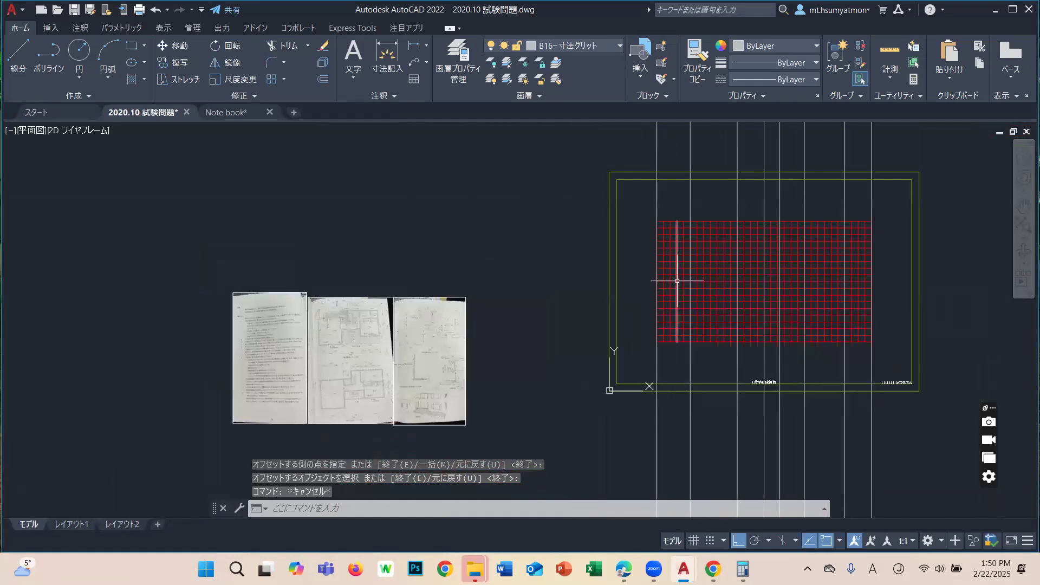
Add a linear dimension above the grid between the first and second vertical construction lines.
{"action": "scroll", "coordinate": [677, 281], "scroll_direction": "up", "scroll_amount": 2}
{"action": "type", "text": "DLI"}
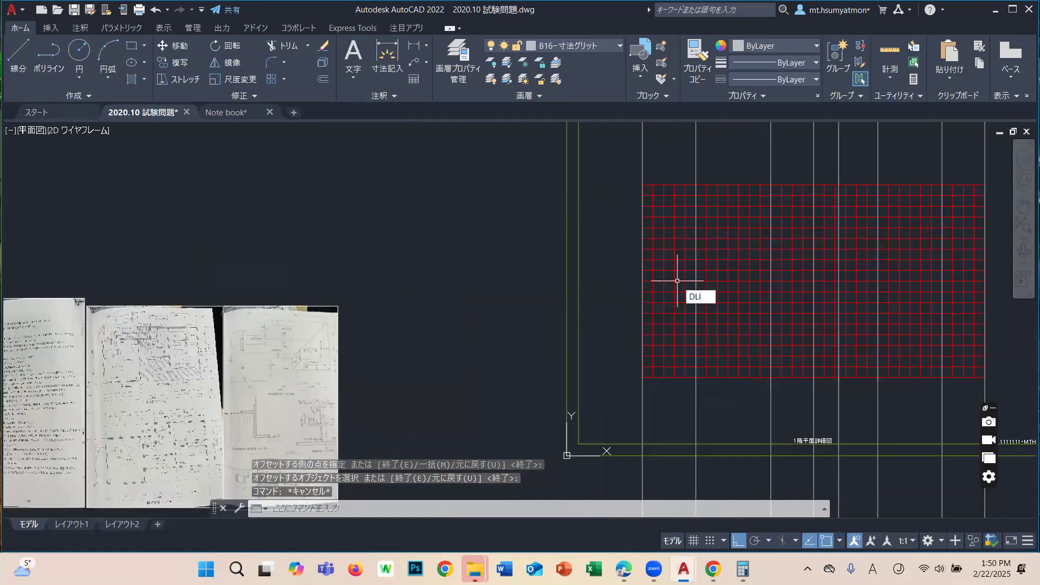
{"action": "key", "text": "Return"}
{"action": "scroll", "coordinate": [650, 200], "scroll_direction": "up", "scroll_amount": 4}
{"action": "middle_click_drag", "start_coordinate": [645, 193], "coordinate": [609, 239]}
{"action": "left_click", "coordinate": [613, 214]}
{"action": "middle_click_drag", "start_coordinate": [751, 219], "coordinate": [641, 262]}
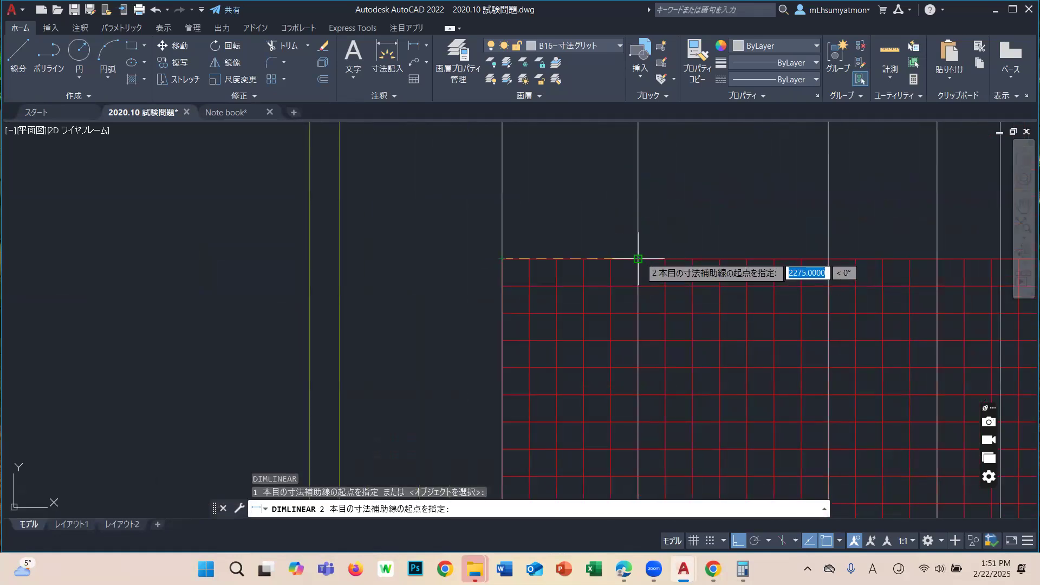
{"action": "left_click", "coordinate": [638, 259]}
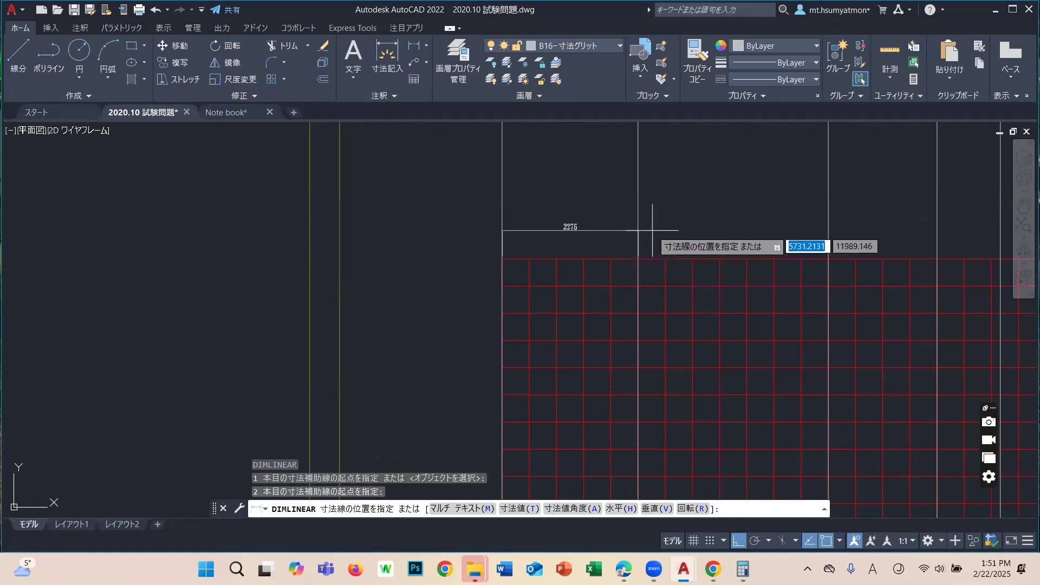
{"action": "left_click", "coordinate": [652, 224]}
Continue the upper dimension chain across each remaining vertical construction line to the grid's right edge.
{"action": "middle_click_drag", "start_coordinate": [652, 226], "coordinate": [469, 256]}
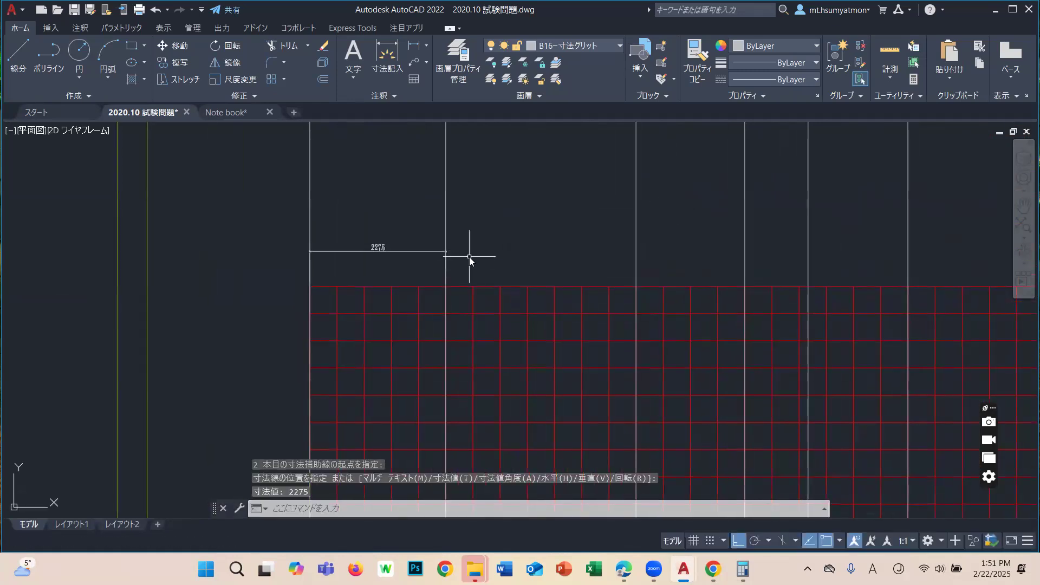
{"action": "type", "text": "C"}
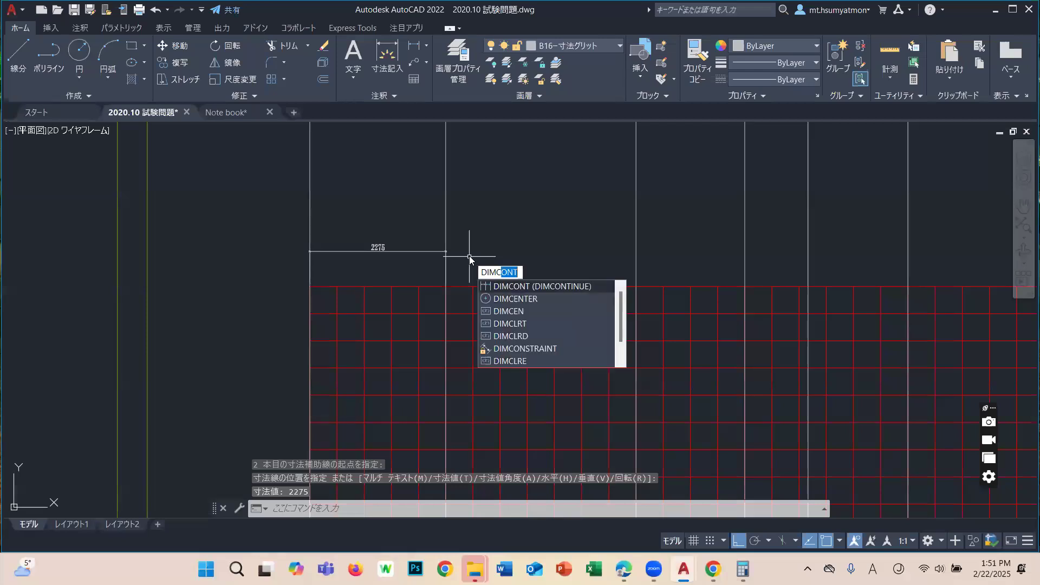
{"action": "key", "text": "Return"}
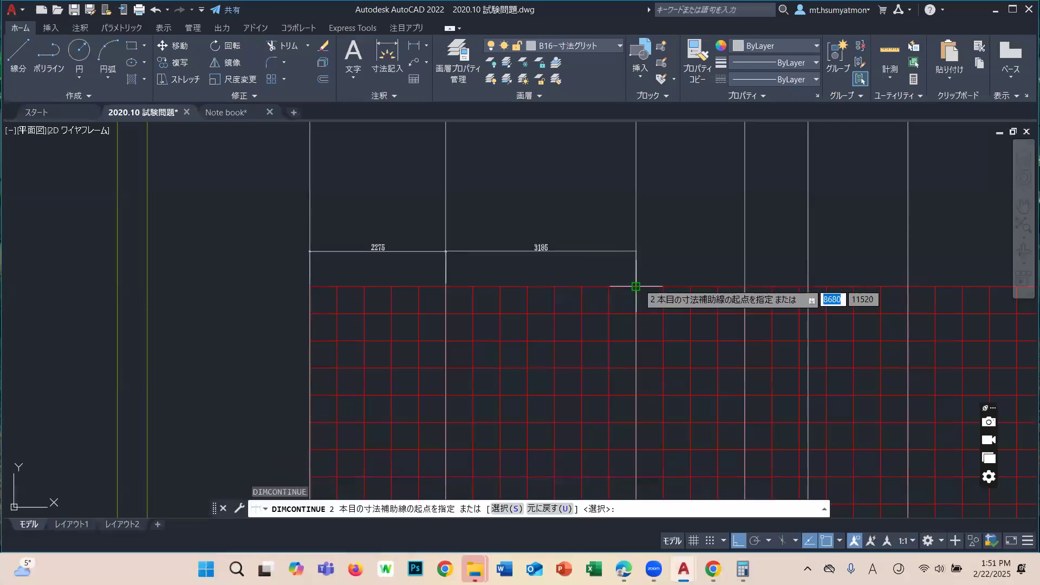
{"action": "left_click", "coordinate": [635, 287]}
{"action": "left_click", "coordinate": [745, 287]}
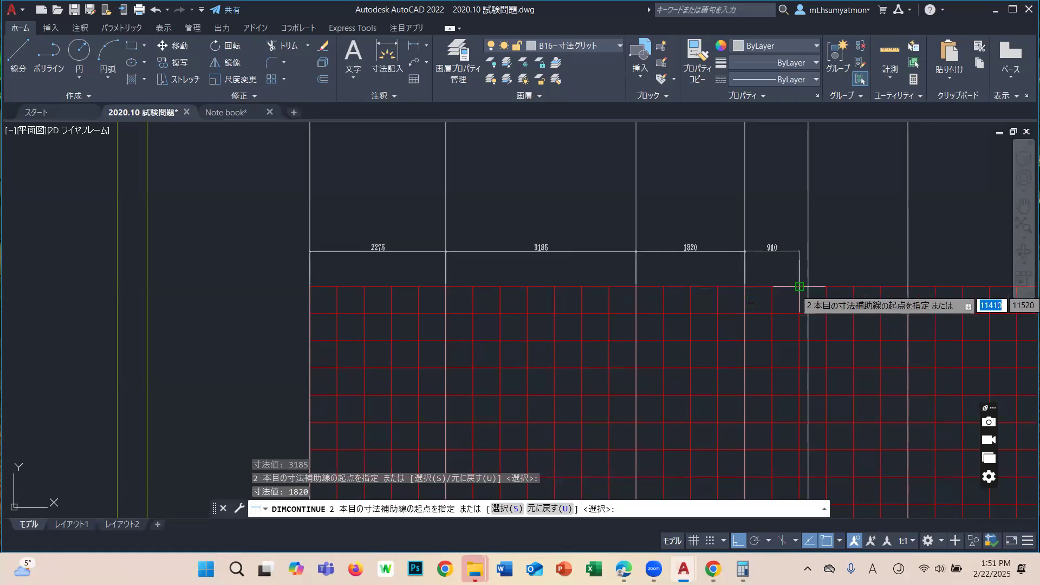
{"action": "left_click", "coordinate": [808, 287]}
{"action": "middle_click_drag", "start_coordinate": [777, 287], "coordinate": [661, 293]}
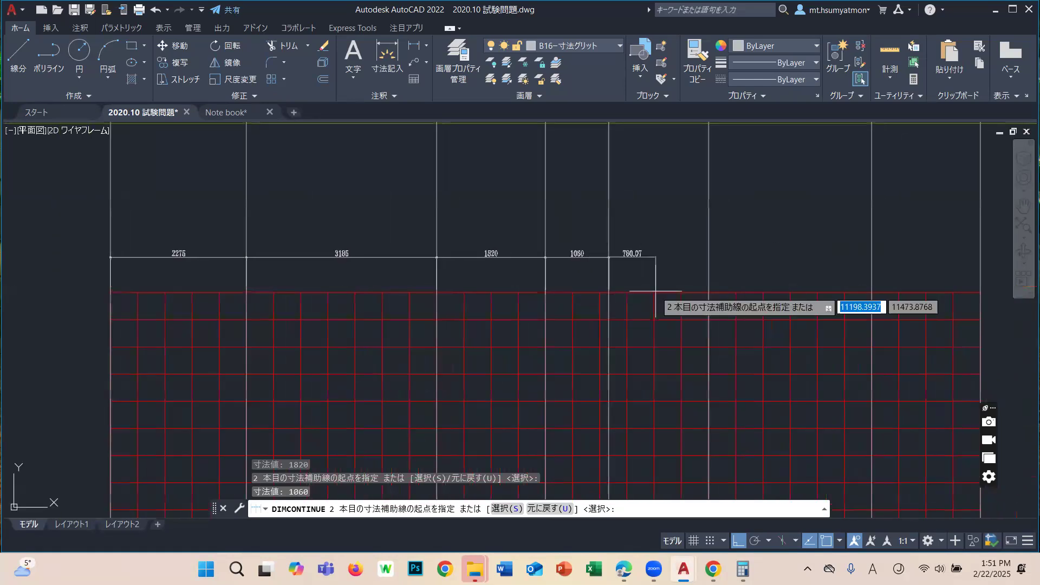
{"action": "left_click", "coordinate": [708, 293]}
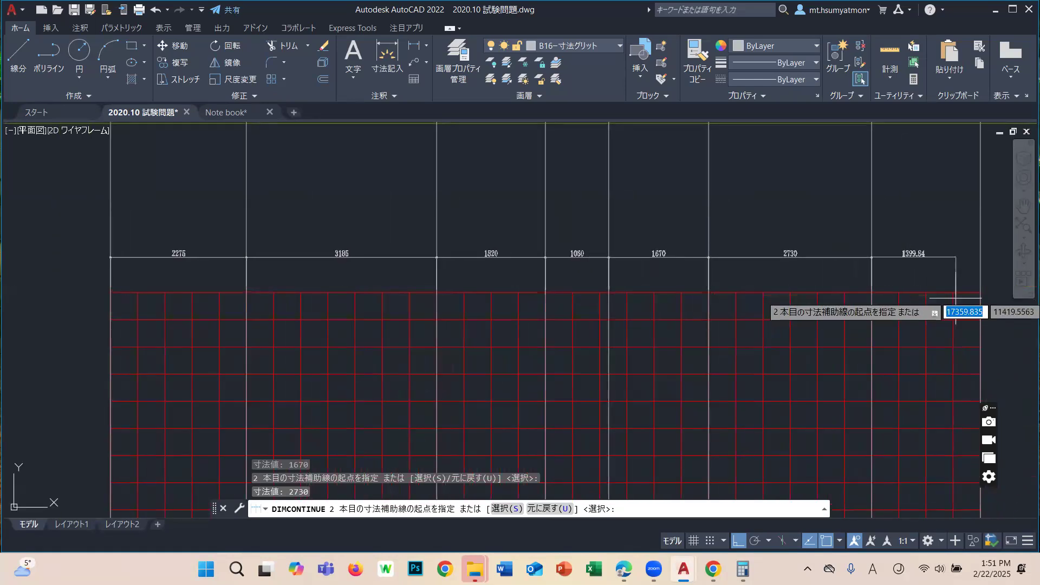
{"action": "left_click", "coordinate": [872, 293]}
{"action": "middle_click_drag", "start_coordinate": [911, 294], "coordinate": [855, 296]}
{"action": "left_click", "coordinate": [923, 295]}
{"action": "scroll", "coordinate": [794, 263], "scroll_direction": "down", "scroll_amount": 4}
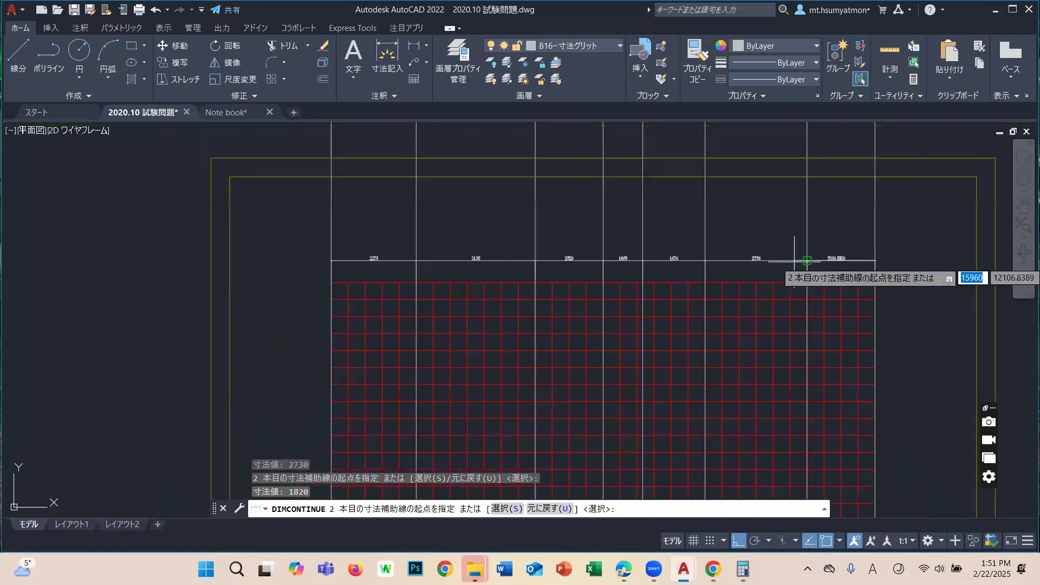
{"action": "key", "text": "Return"}
{"action": "middle_click_drag", "start_coordinate": [824, 247], "coordinate": [769, 292]}
{"action": "key", "text": "Escape"}
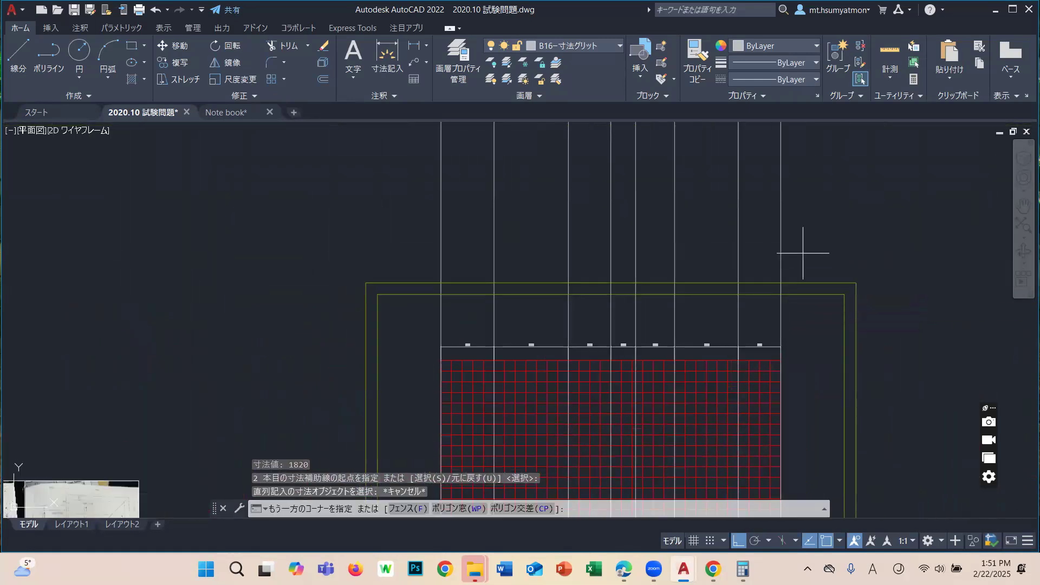
Erase all vertical construction lines except the one on the grid's left edge.
{"action": "left_click", "coordinate": [803, 253]}
{"action": "left_click", "coordinate": [477, 190]}
{"action": "key", "text": "Delete"}
Examine the dimension chain below the 1階平面図 on the exam sheet for its horizontal spacings.
{"action": "scroll", "coordinate": [562, 217], "scroll_direction": "down", "scroll_amount": 4}
{"action": "mouse_move", "coordinate": [491, 335]}
{"action": "middle_mouse_down"}
{"action": "mouse_move", "coordinate": [539, 350]}
{"action": "mouse_move", "coordinate": [566, 304]}
{"action": "middle_mouse_up"}
{"action": "scroll", "coordinate": [398, 309], "scroll_direction": "up", "scroll_amount": 10}
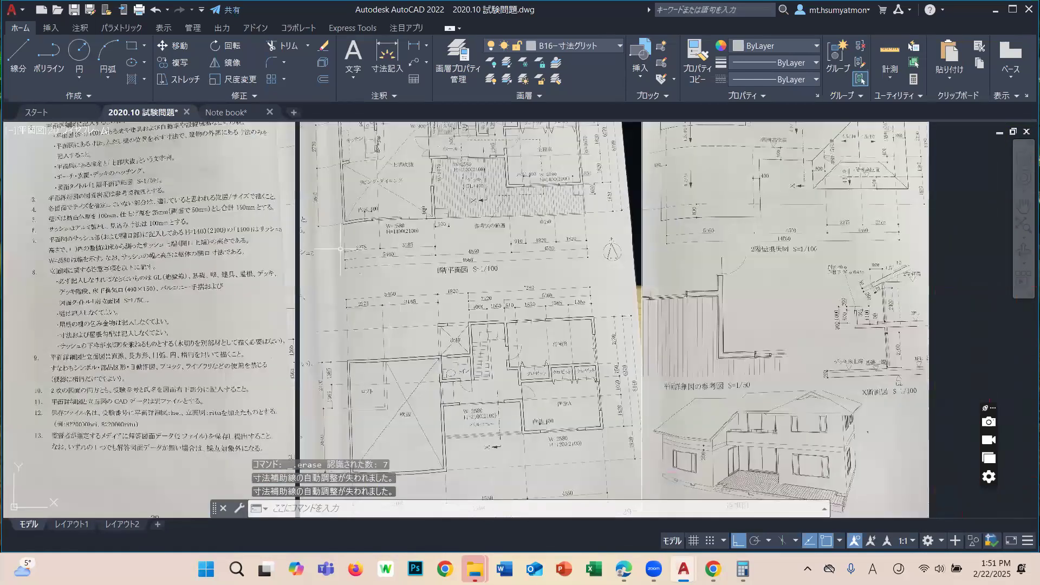
{"action": "middle_click_drag", "start_coordinate": [387, 240], "coordinate": [343, 288]}
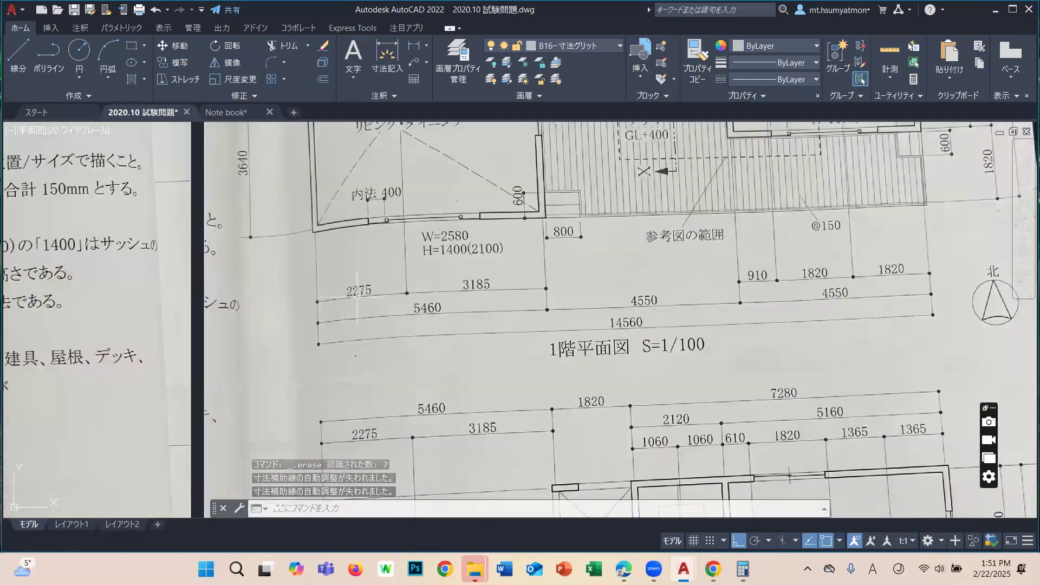
{"action": "middle_click_drag", "start_coordinate": [588, 264], "coordinate": [494, 302]}
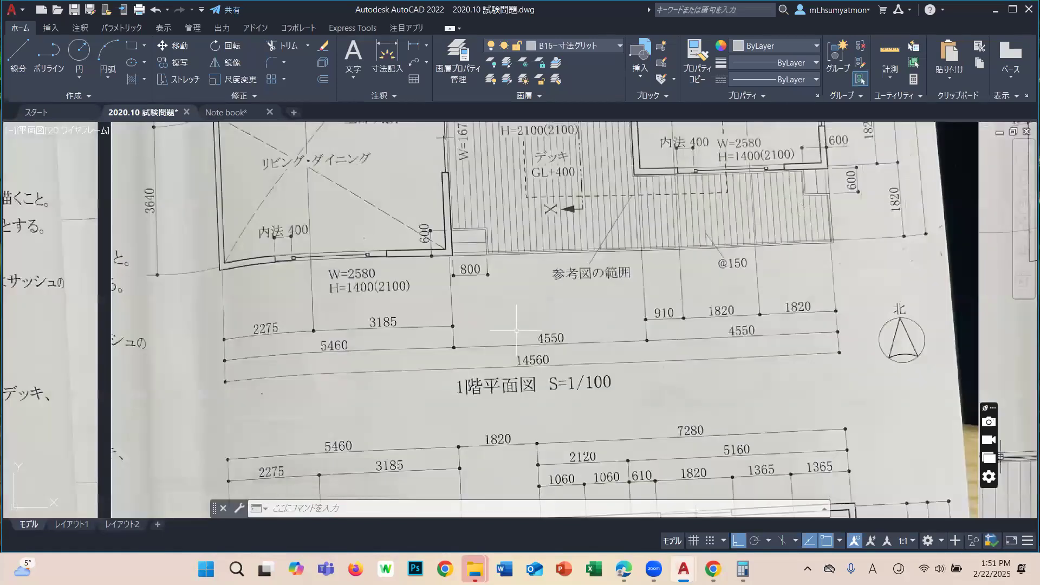
{"action": "middle_click_drag", "start_coordinate": [585, 336], "coordinate": [450, 361]}
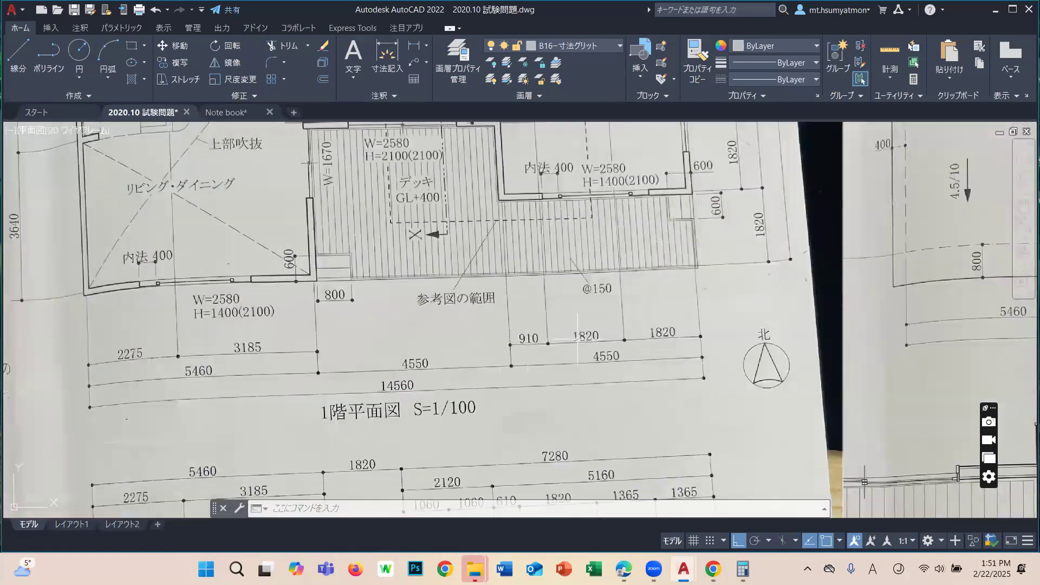
{"action": "scroll", "coordinate": [464, 341], "scroll_direction": "down", "scroll_amount": 5}
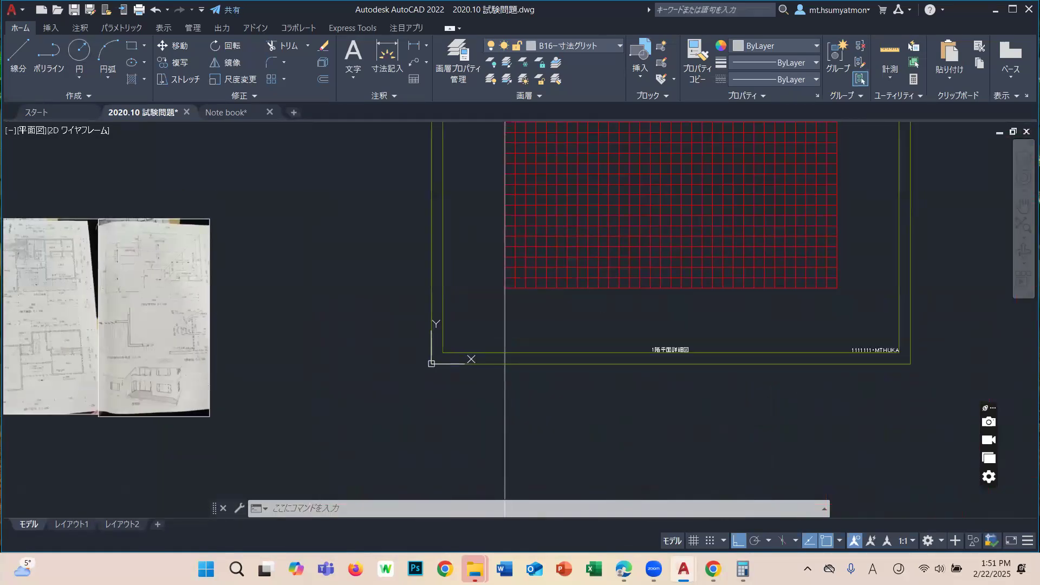
{"action": "type", "text": "o"}
{"action": "key", "text": "Return"}
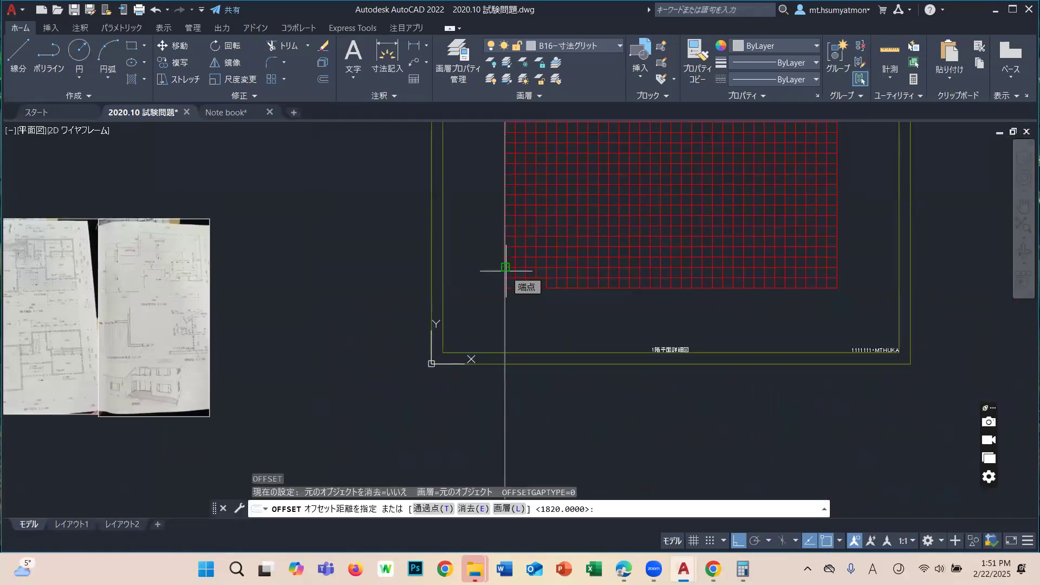
{"action": "type", "text": "2275"}
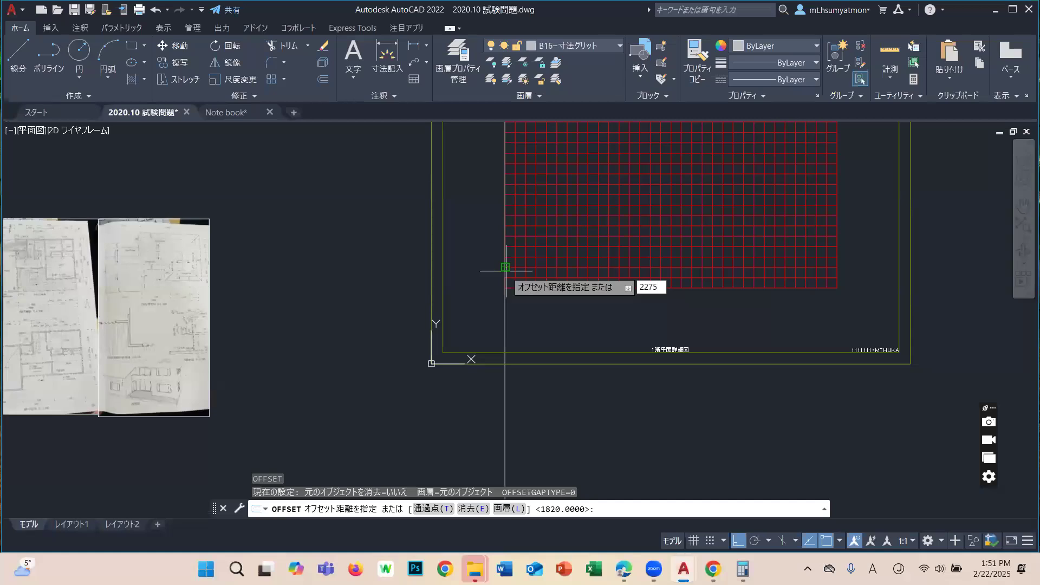
{"action": "key", "text": "Return"}
{"action": "left_click", "coordinate": [505, 300]}
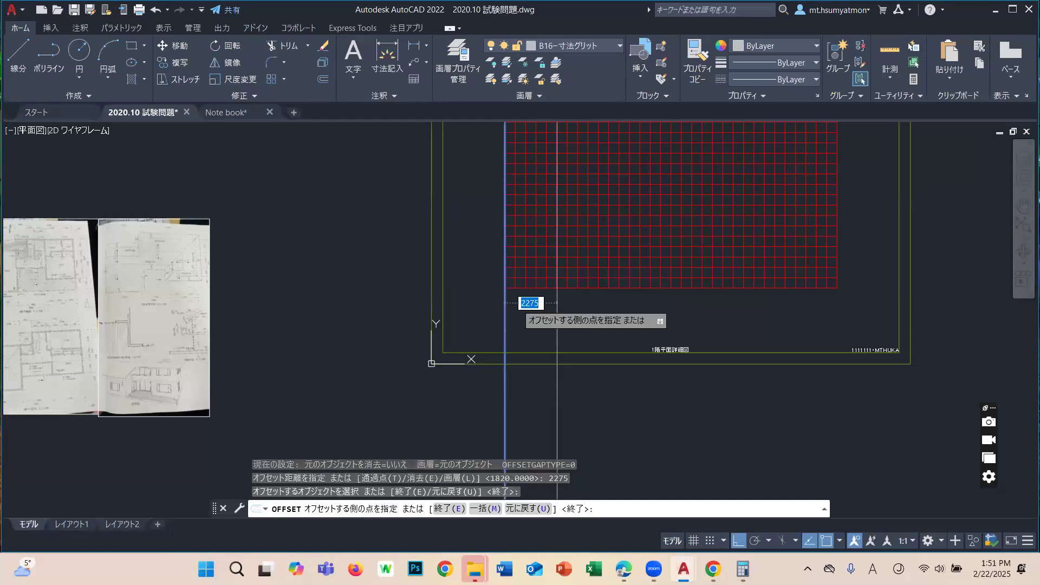
{"action": "key", "text": "Return"}
{"action": "key", "text": "Return"}
{"action": "type", "text": "3185"}
{"action": "key", "text": "Escape"}
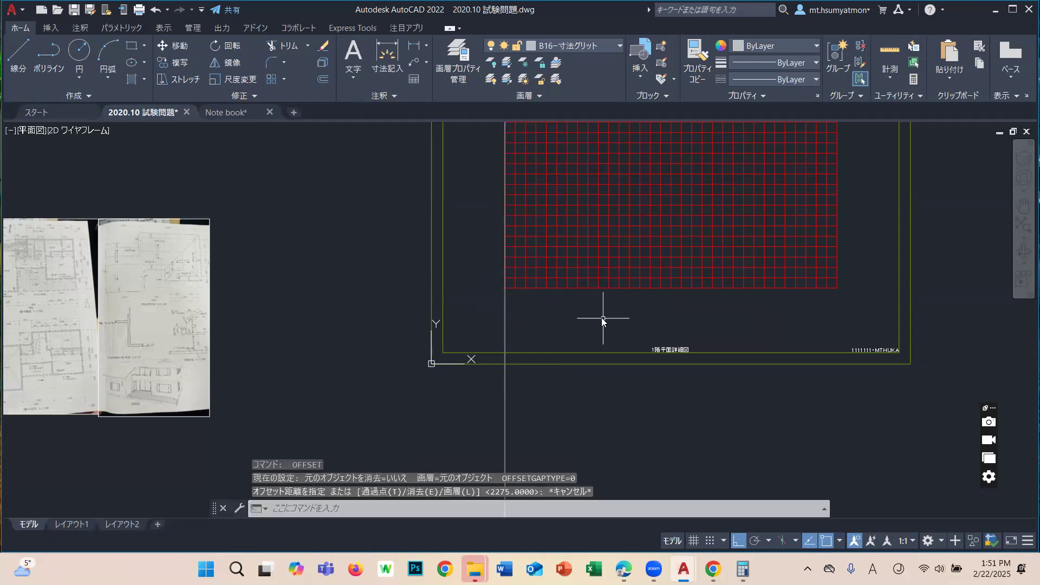
Offset the vertical construction line on the grid's left edge 2275 to the right.
{"action": "key", "text": "Return"}
{"action": "type", "text": "2275"}
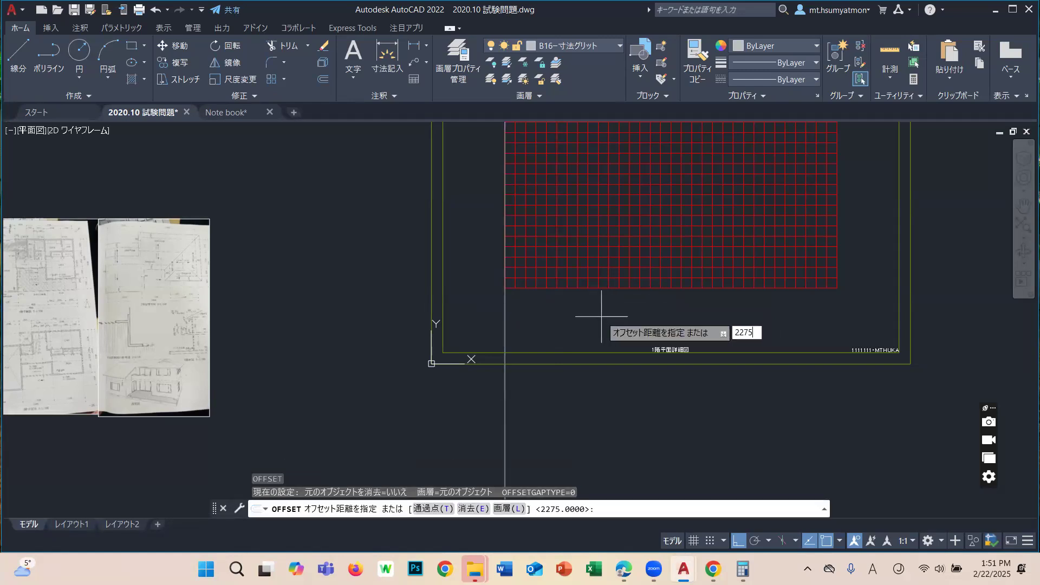
{"action": "key", "text": "Return"}
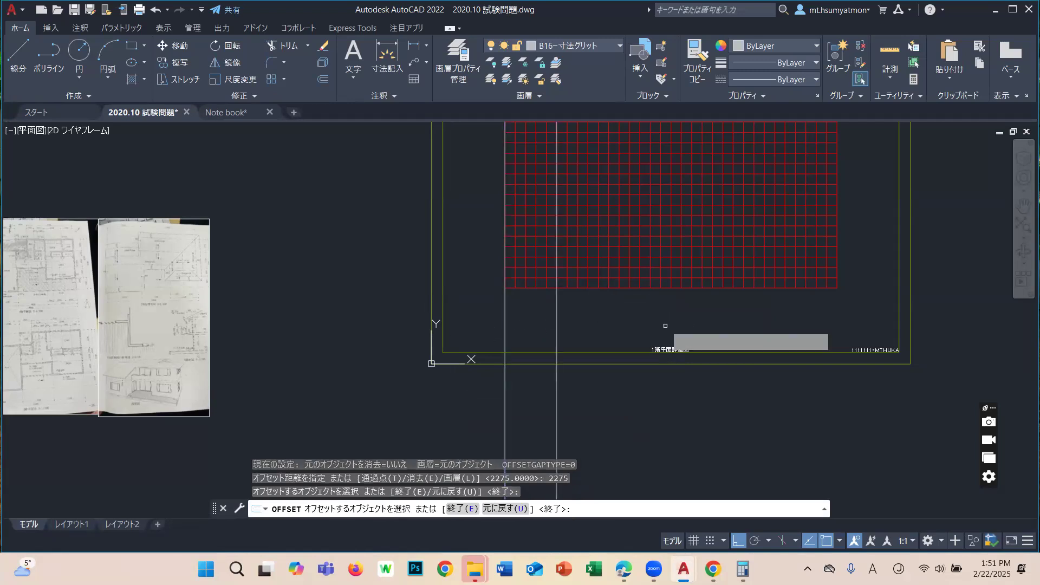
{"action": "key", "text": "Escape"}
Offset the second vertical construction line 3185 to the right.
{"action": "type", "text": "o"}
{"action": "key", "text": "Return"}
{"action": "type", "text": "3185"}
{"action": "key", "text": "Return"}
{"action": "left_click", "coordinate": [557, 312]}
{"action": "left_click", "coordinate": [654, 311]}
{"action": "key", "text": "Return"}
Offset the third vertical construction line 4550 to the right.
{"action": "key", "text": "Return"}
{"action": "type", "text": "4"}
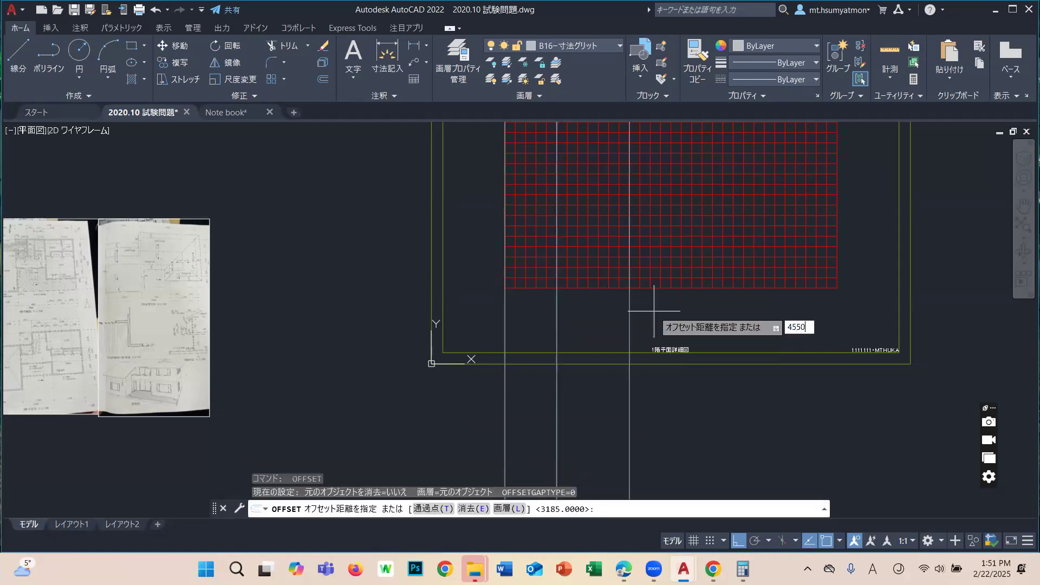
{"action": "type", "text": "550"}
{"action": "key", "text": "Return"}
{"action": "left_click", "coordinate": [630, 316]}
{"action": "left_click", "coordinate": [756, 317]}
{"action": "key", "text": "Return"}
Offset the fourth vertical construction line 910 to the right.
{"action": "key", "text": "Return"}
{"action": "type", "text": "9"}
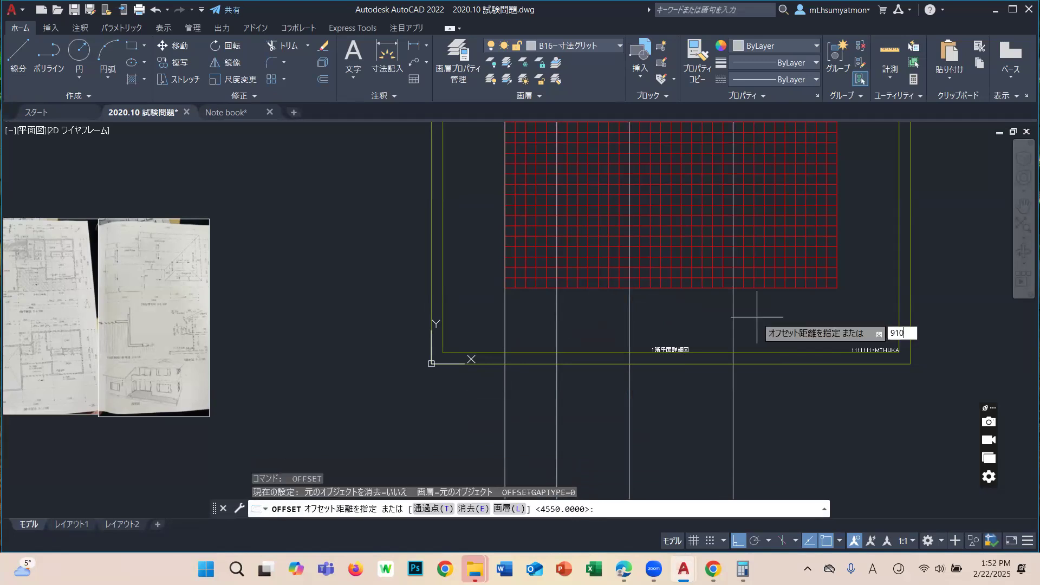
{"action": "type", "text": "10"}
{"action": "key", "text": "Return"}
{"action": "left_click", "coordinate": [734, 317]}
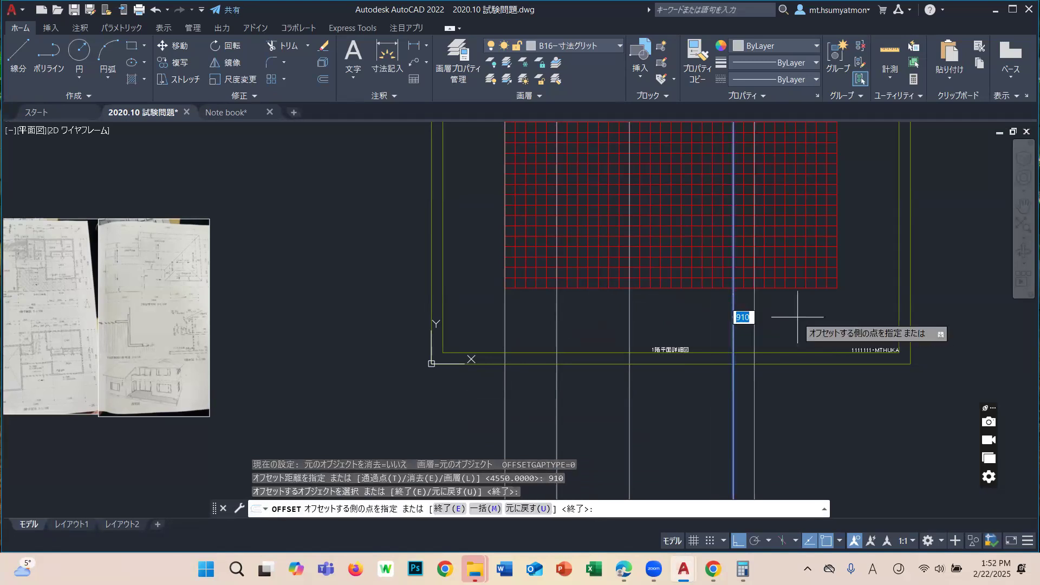
{"action": "left_click", "coordinate": [797, 317]}
{"action": "key", "text": "Return"}
Offset the fifth vertical construction line 1820 to the right.
{"action": "key", "text": "Return"}
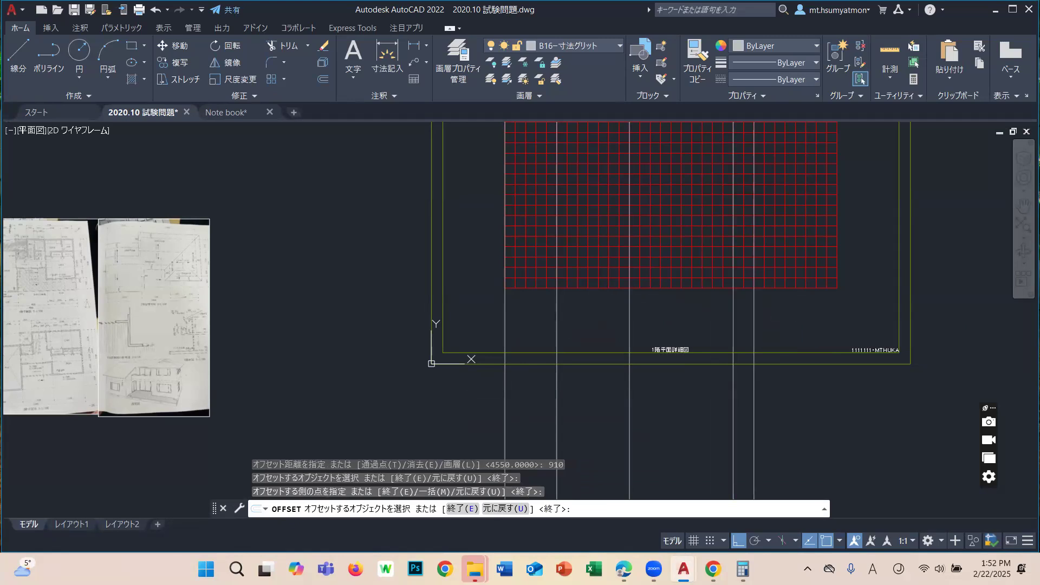
{"action": "type", "text": "1820"}
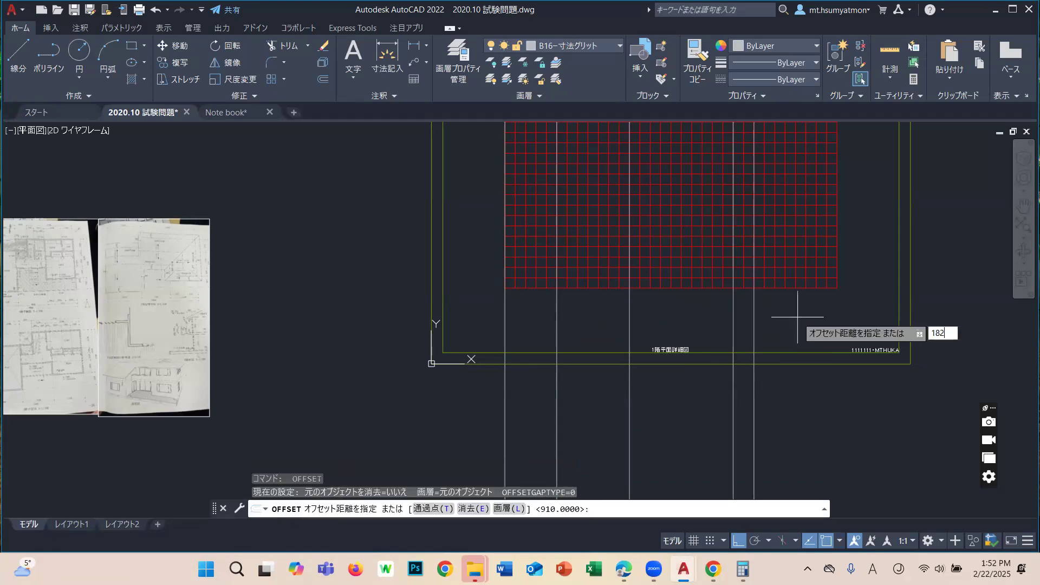
{"action": "key", "text": "Return"}
{"action": "left_click", "coordinate": [755, 325]}
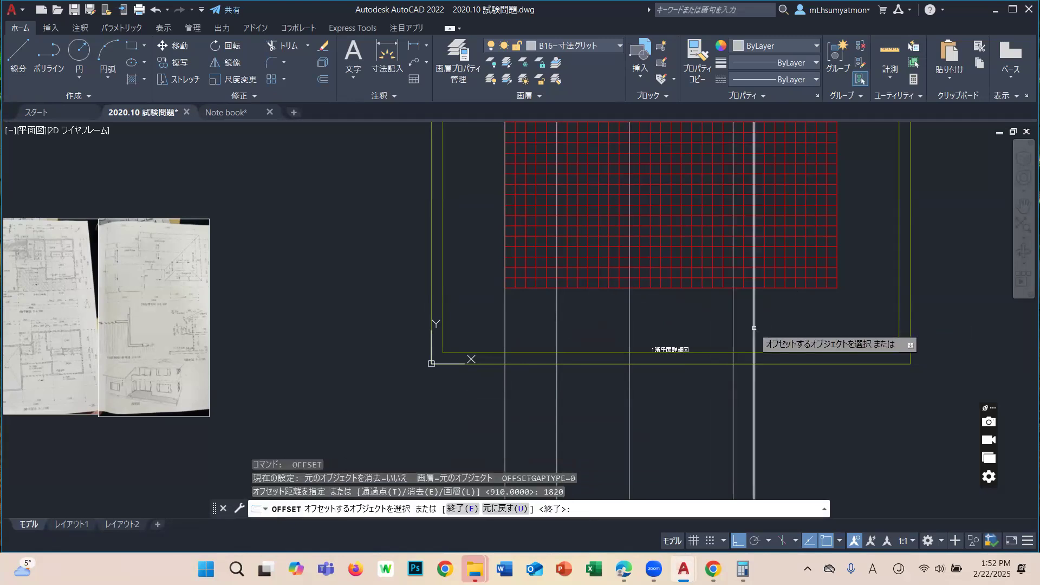
{"action": "left_click", "coordinate": [823, 325]}
{"action": "key", "text": "Return"}
Offset the sixth vertical construction line 1820 to the right, onto the grid's right edge.
{"action": "key", "text": "Return"}
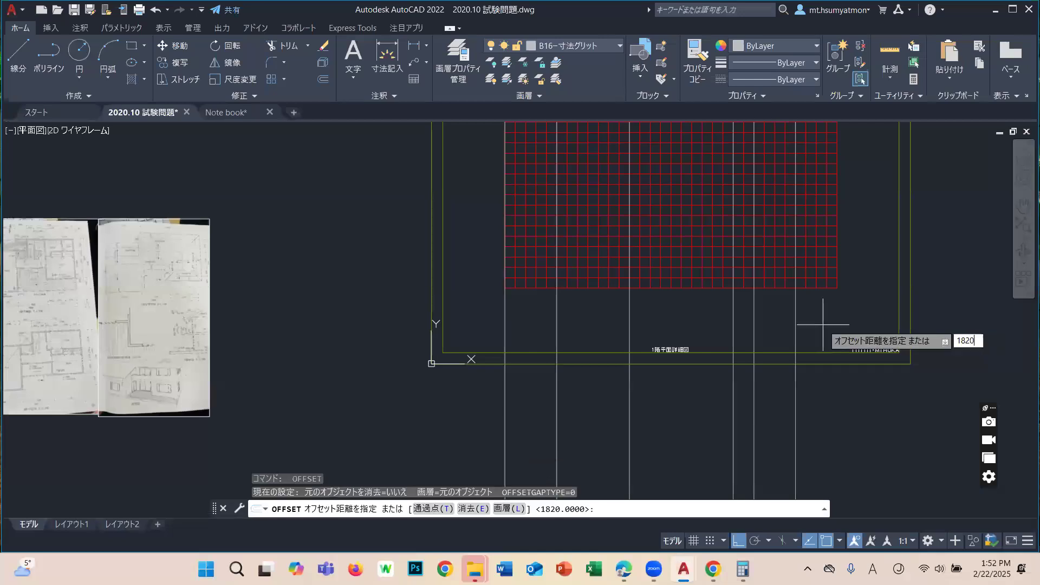
{"action": "key", "text": "Return"}
{"action": "left_click", "coordinate": [796, 327]}
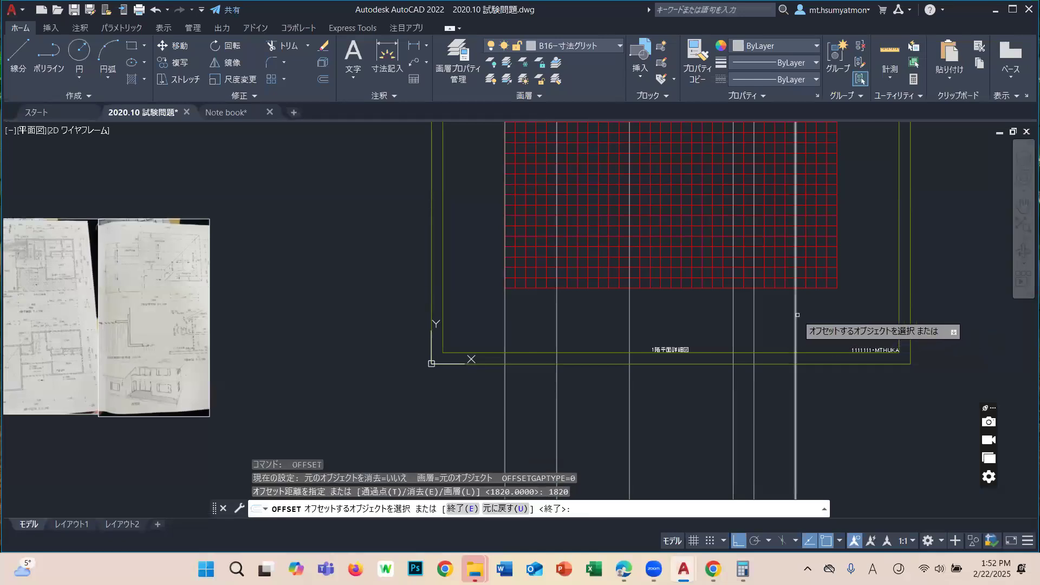
{"action": "left_click", "coordinate": [879, 323]}
{"action": "key", "text": "Return"}
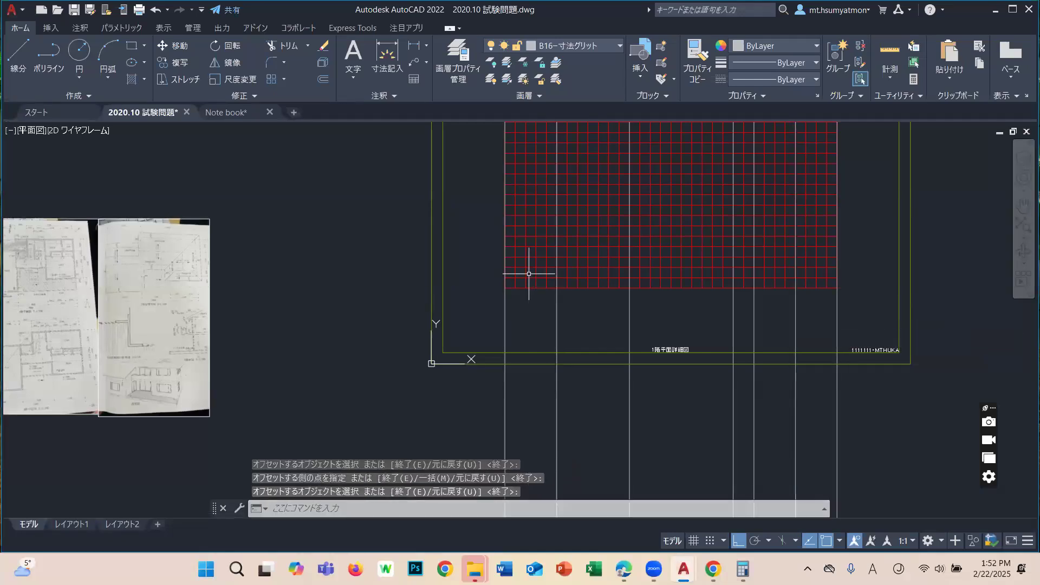
Add a linear dimension below the grid between the first and second vertical construction lines.
{"action": "type", "text": "dli"}
{"action": "key", "text": "Return"}
{"action": "scroll", "coordinate": [517, 294], "scroll_direction": "up", "scroll_amount": 2}
{"action": "left_click", "coordinate": [497, 284]}
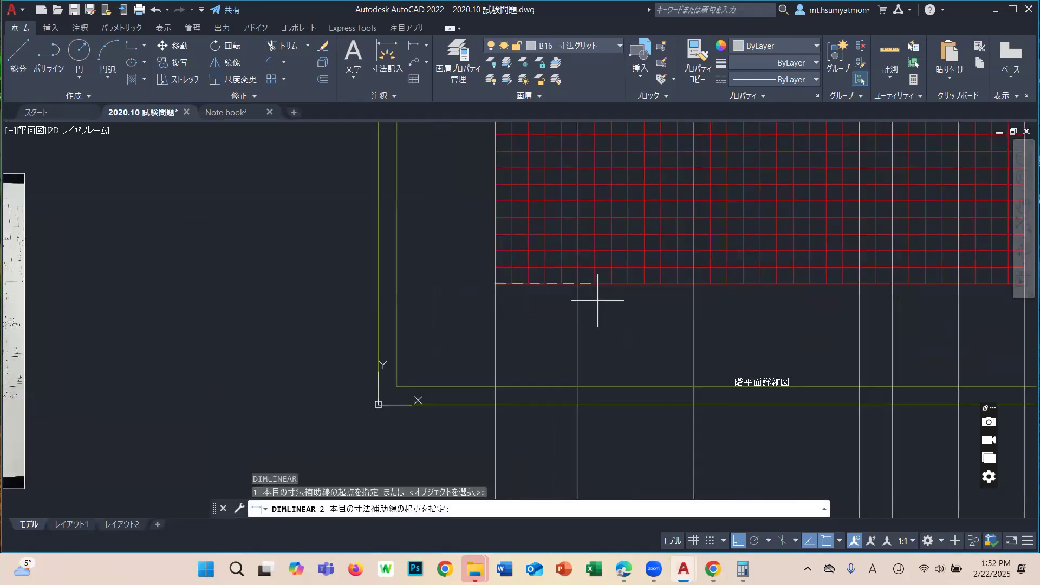
{"action": "left_click", "coordinate": [578, 283]}
{"action": "left_click", "coordinate": [604, 322]}
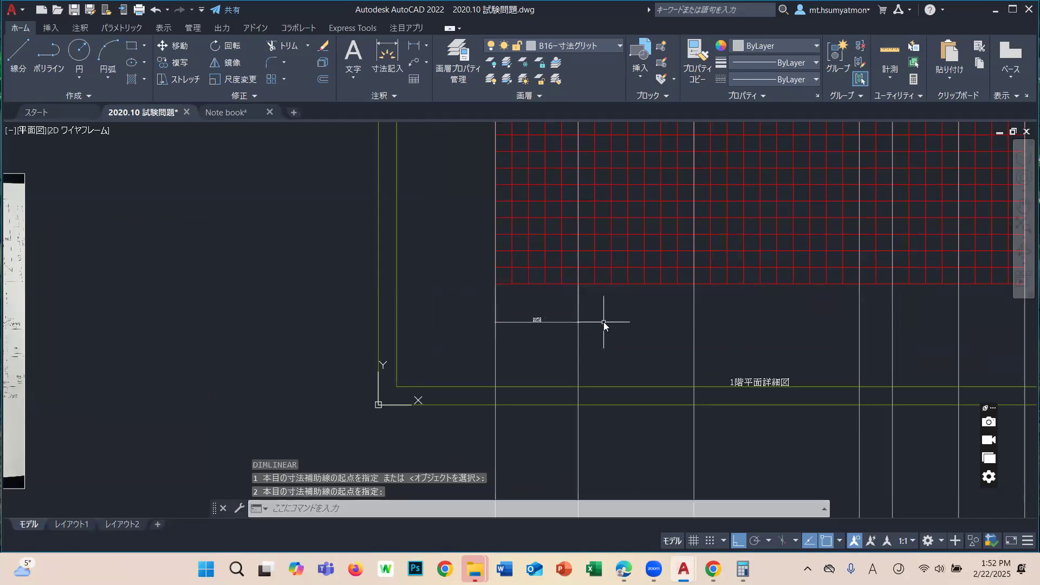
Continue the dimension chain below the grid from the second vertical construction line through each remaining one to the grid's right edge.
{"action": "type", "text": "DIMC"}
{"action": "key", "text": "Return"}
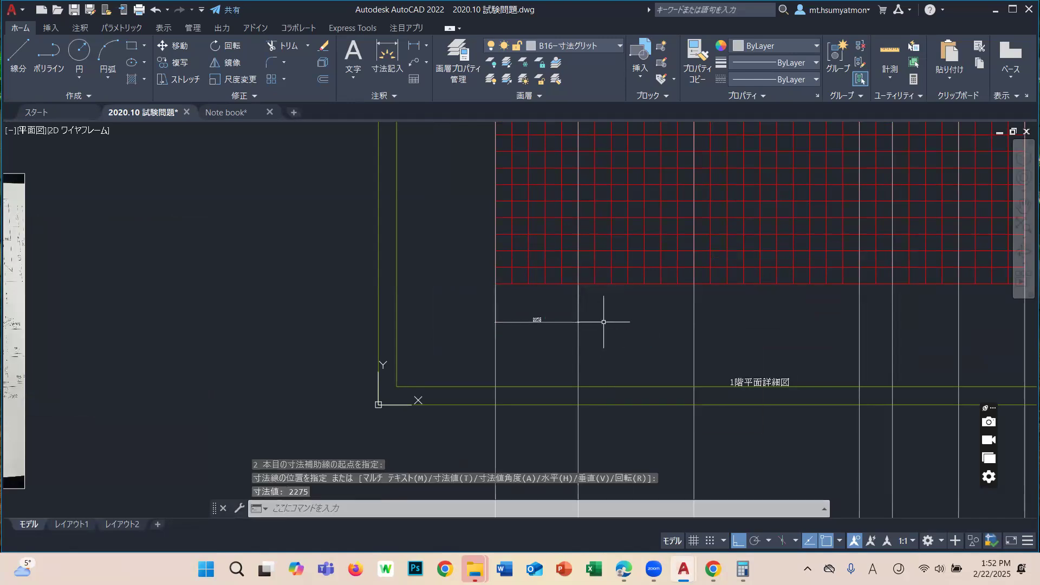
{"action": "left_click", "coordinate": [694, 284]}
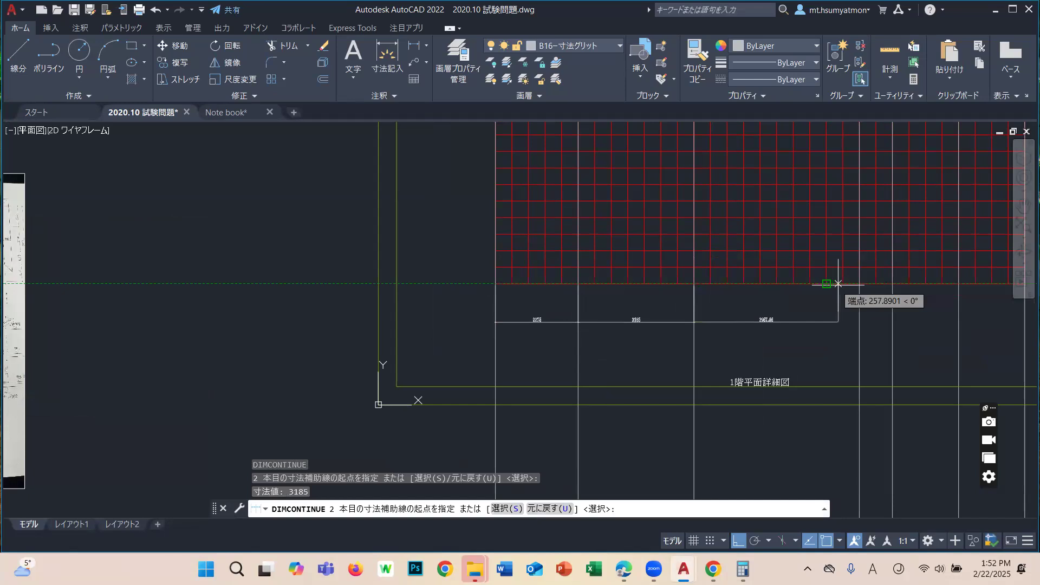
{"action": "left_click", "coordinate": [860, 284]}
{"action": "middle_click_drag", "start_coordinate": [842, 293], "coordinate": [632, 312]}
{"action": "left_click", "coordinate": [683, 301]}
{"action": "left_click", "coordinate": [750, 302]}
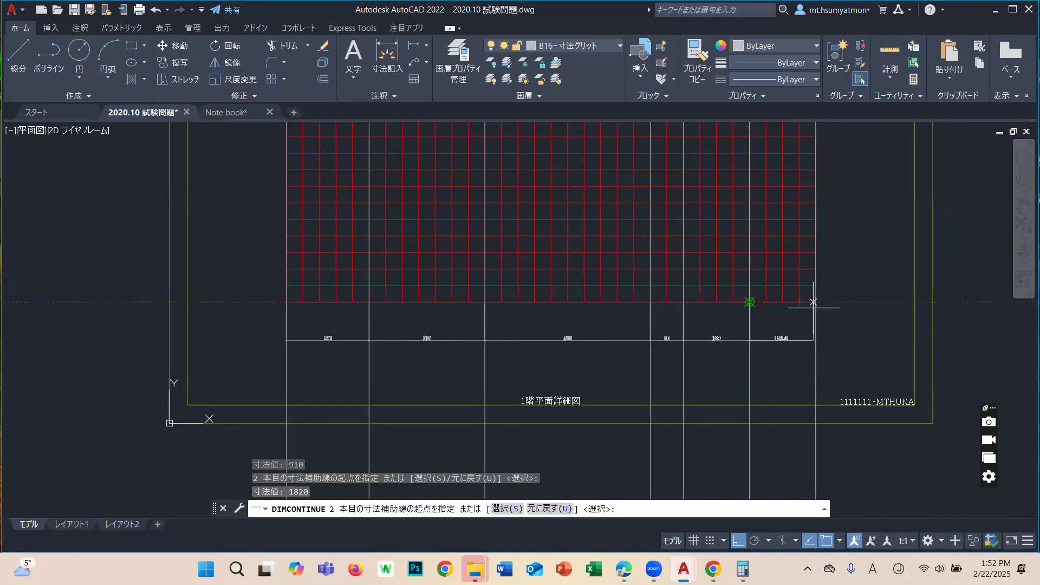
{"action": "left_click", "coordinate": [816, 301]}
{"action": "key", "text": "Return"}
{"action": "scroll", "coordinate": [735, 296], "scroll_direction": "down", "scroll_amount": 5}
{"action": "key", "text": "Escape"}
Erase all the vertical construction lines running through the grid.
{"action": "left_click", "coordinate": [780, 350]}
{"action": "left_click", "coordinate": [623, 381]}
{"action": "key", "text": "Delete"}
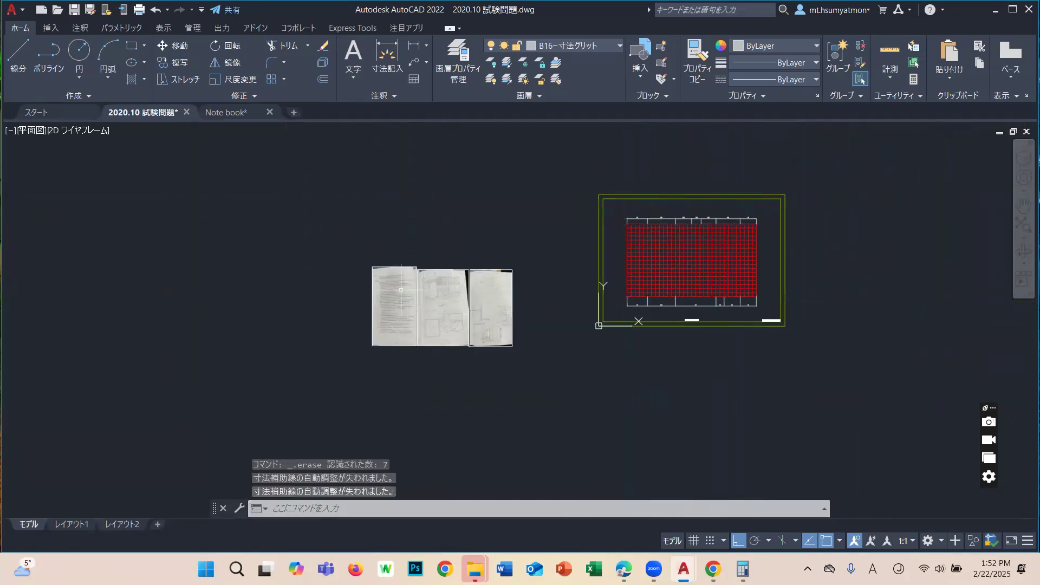
Examine the vertical dimensions along the left side of the reference 1階平面図 in the exam images.
{"action": "scroll", "coordinate": [400, 290], "scroll_direction": "up", "scroll_amount": 4}
{"action": "type", "text": "l"}
{"action": "key", "text": "Return"}
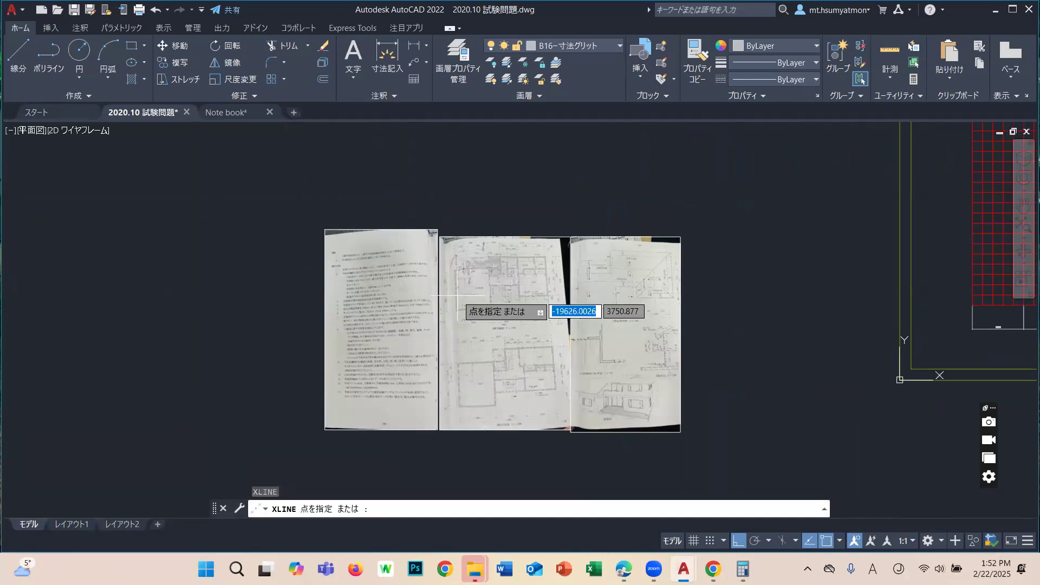
{"action": "scroll", "coordinate": [458, 296], "scroll_direction": "up", "scroll_amount": 4}
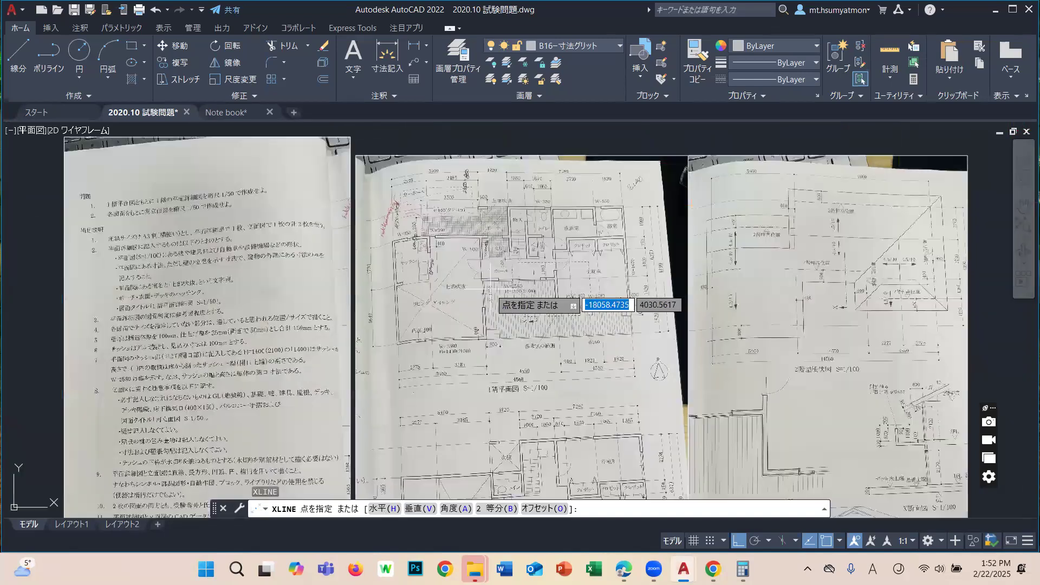
{"action": "key", "text": "Escape"}
{"action": "scroll", "coordinate": [395, 292], "scroll_direction": "up", "scroll_amount": 4}
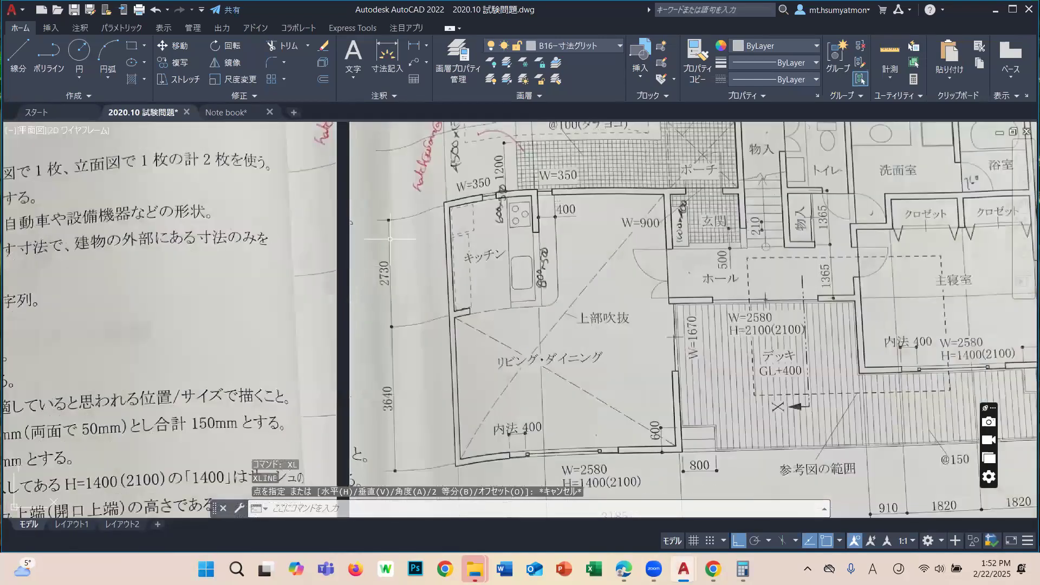
{"action": "scroll", "coordinate": [401, 319], "scroll_direction": "down", "scroll_amount": 2}
{"action": "scroll", "coordinate": [288, 313], "scroll_direction": "down", "scroll_amount": 5}
Draw a horizontal construction line through the grid's lower-left corner.
{"action": "type", "text": "xl"}
{"action": "key", "text": "Return"}
{"action": "type", "text": "h"}
{"action": "key", "text": "Return"}
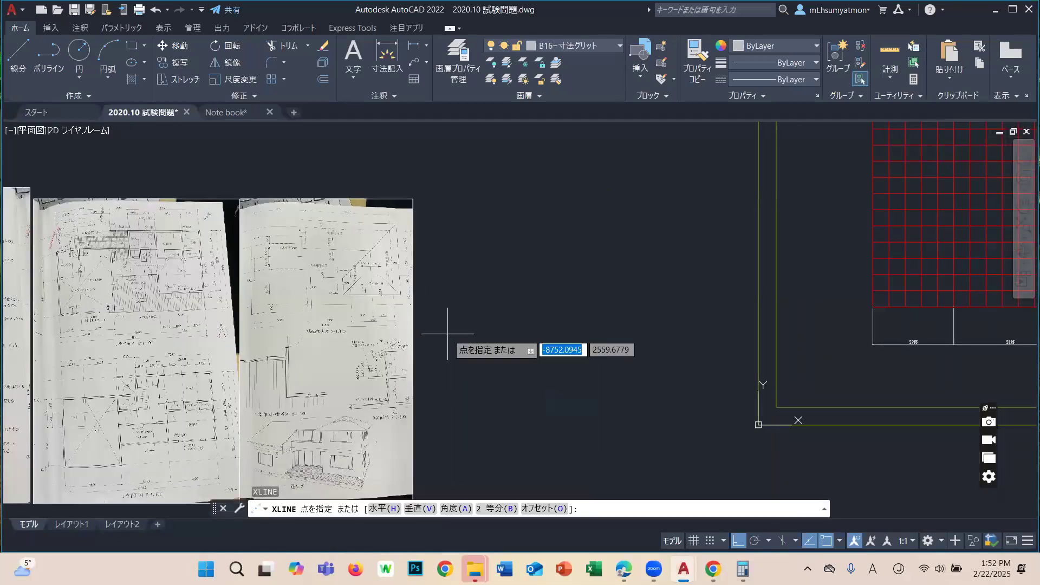
{"action": "scroll", "coordinate": [434, 325], "scroll_direction": "up", "scroll_amount": 4}
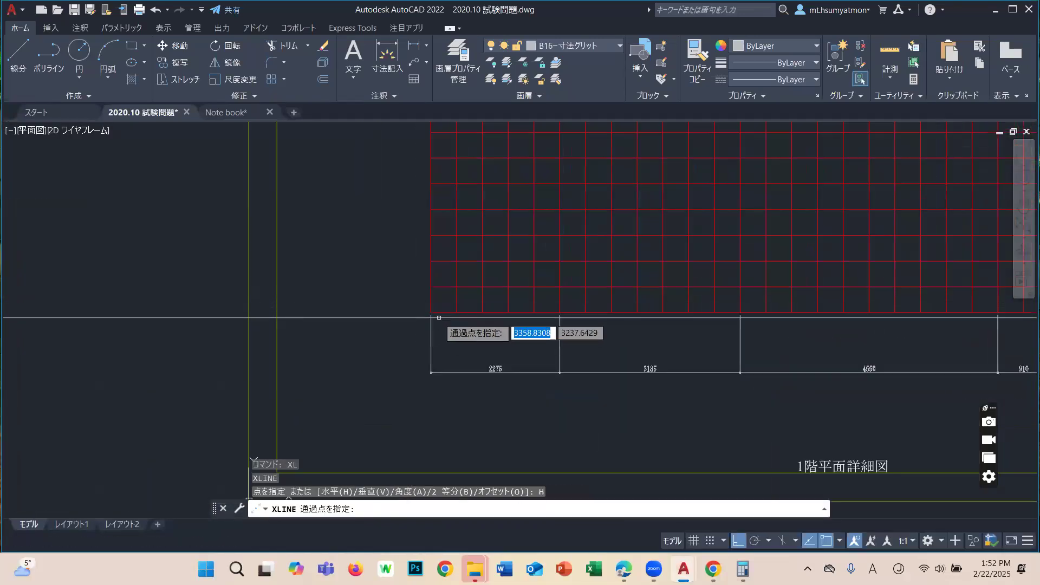
{"action": "left_click", "coordinate": [432, 314]}
{"action": "key", "text": "Escape"}
Offset the horizontal construction line 3640 upward.
{"action": "type", "text": "o"}
{"action": "key", "text": "Return"}
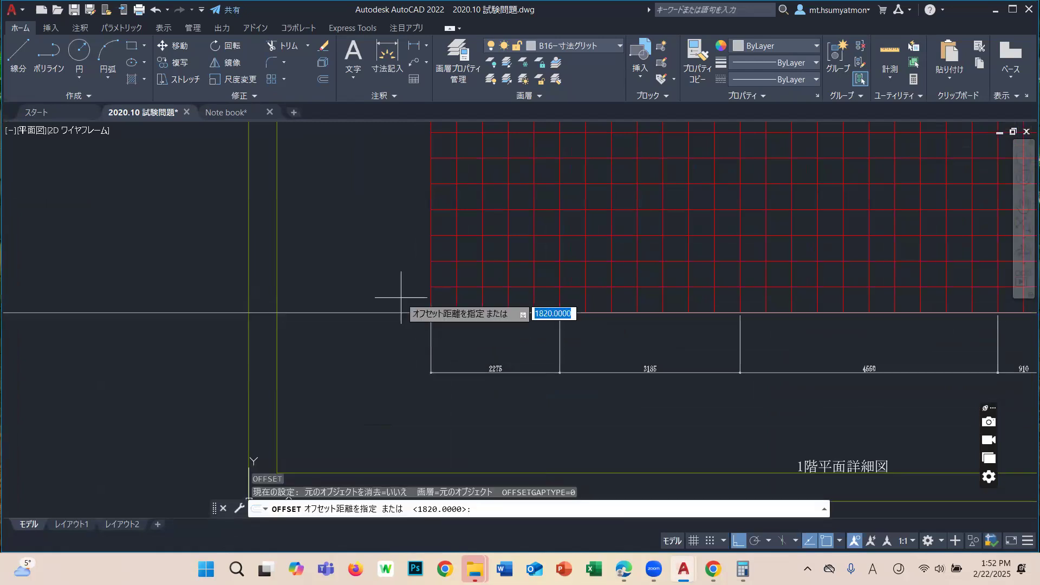
{"action": "type", "text": "3640"}
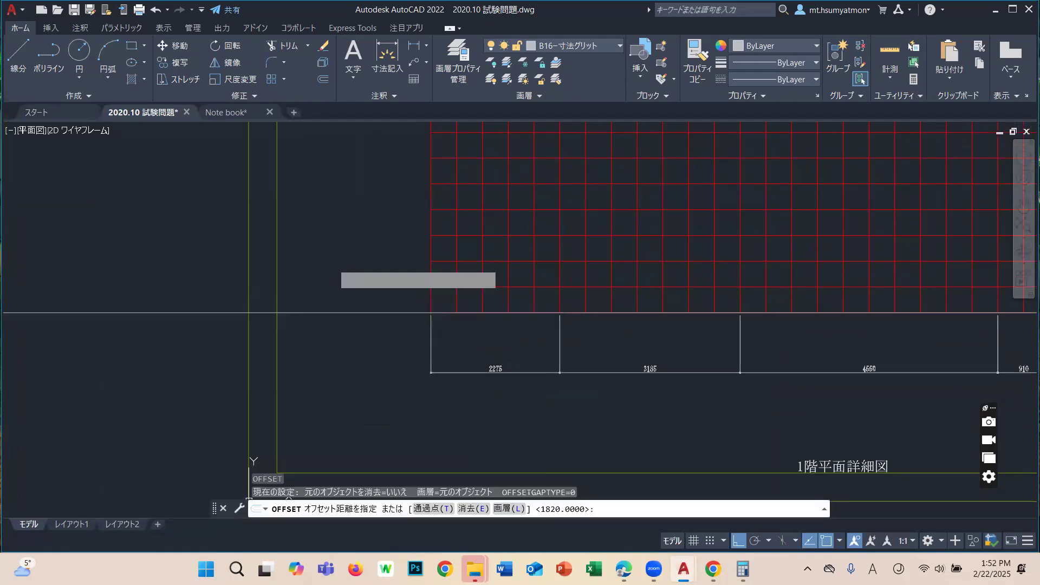
{"action": "key", "text": "Return"}
{"action": "left_click", "coordinate": [352, 233]}
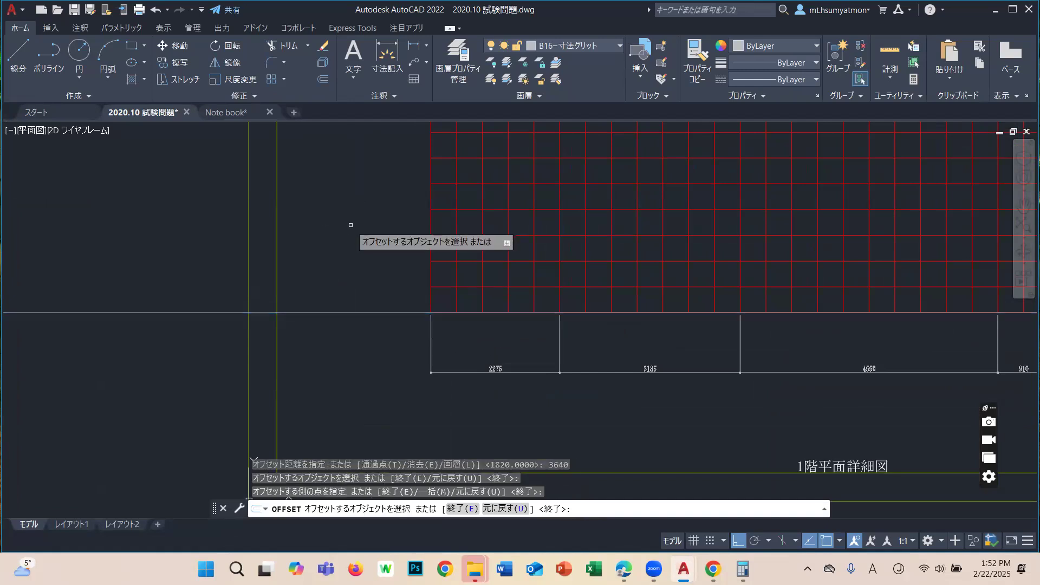
{"action": "scroll", "coordinate": [357, 237], "scroll_direction": "down", "scroll_amount": 3}
{"action": "scroll", "coordinate": [366, 325], "scroll_direction": "up", "scroll_amount": 2}
{"action": "key", "text": "Return"}
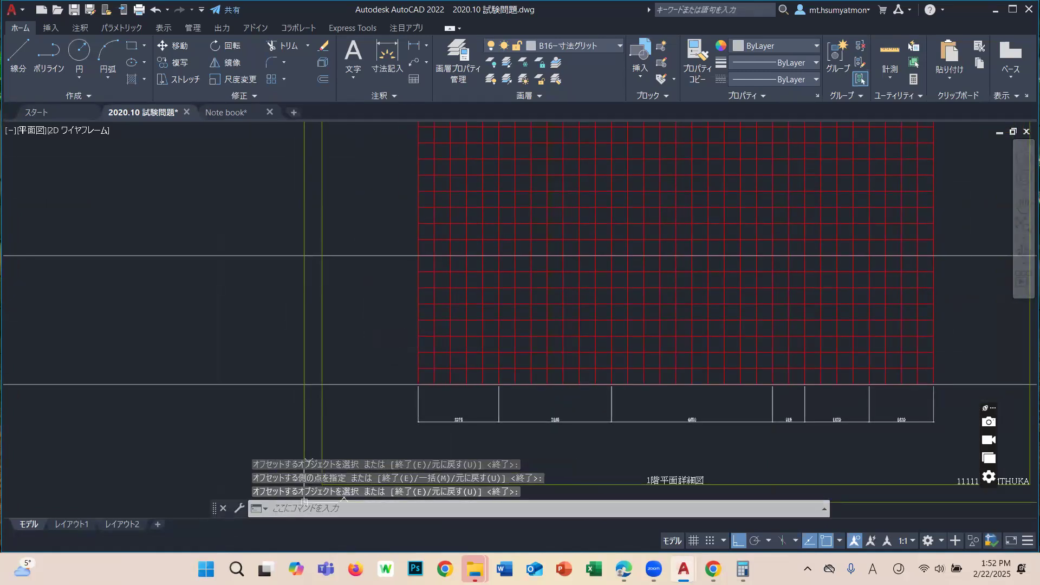
Offset the second horizontal construction line 2730 upward.
{"action": "type", "text": "2730"}
{"action": "key", "text": "Return"}
{"action": "key", "text": "Return"}
{"action": "type", "text": "273"}
{"action": "key", "text": "Return"}
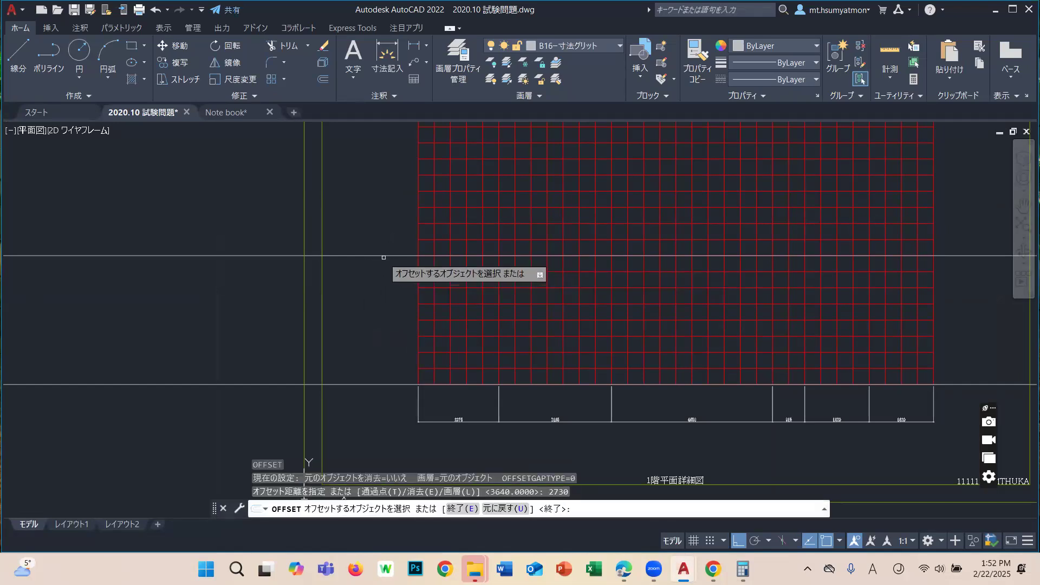
{"action": "left_click", "coordinate": [379, 256]}
{"action": "left_click", "coordinate": [375, 215]}
{"action": "middle_click_drag", "start_coordinate": [375, 214], "coordinate": [401, 335]}
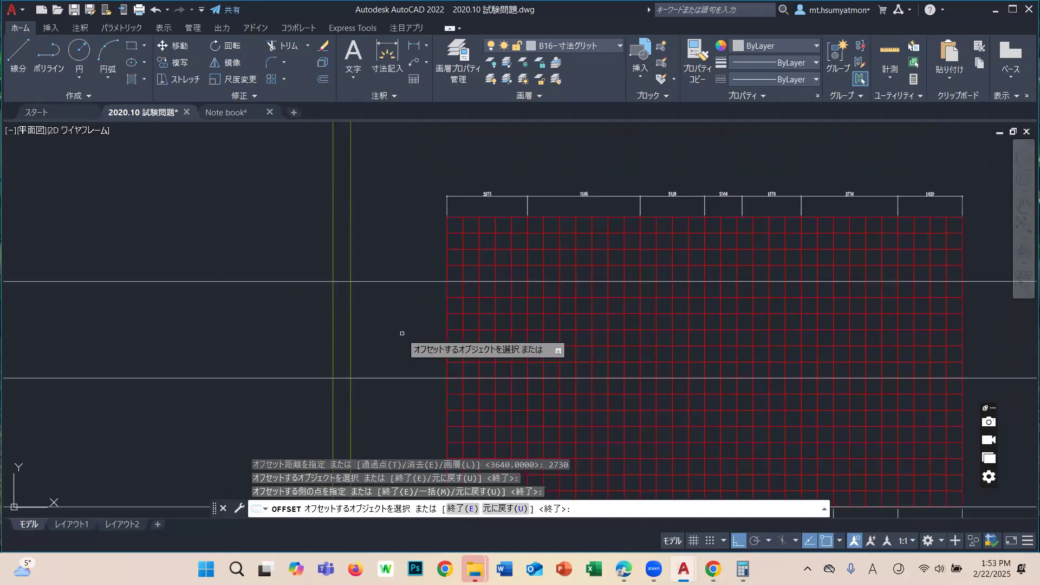
{"action": "key", "text": "Return"}
Offset the third horizontal construction line 1820 upward, onto the grid's upper edge.
{"action": "key", "text": "Return"}
{"action": "type", "text": "1820"}
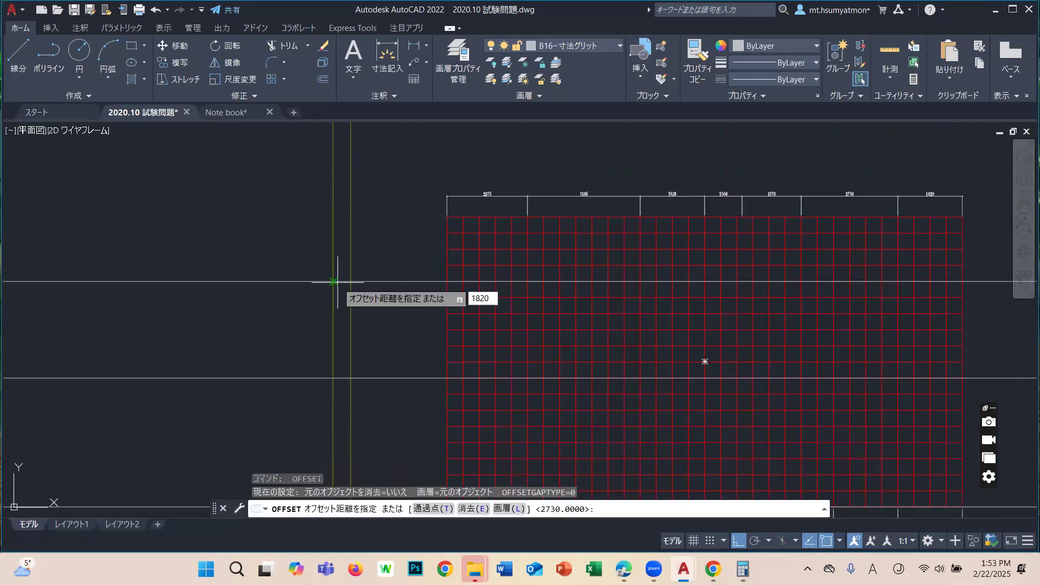
{"action": "key", "text": "Return"}
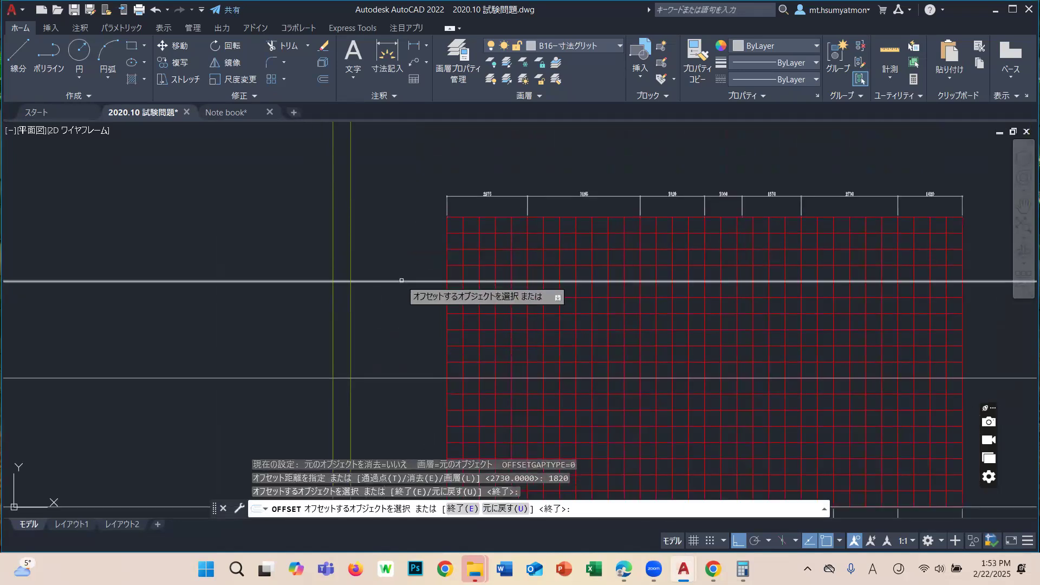
{"action": "left_click", "coordinate": [401, 280]}
{"action": "left_click", "coordinate": [398, 226]}
{"action": "key", "text": "Return"}
Add a vertical linear dimension left of the grid between the two lowest horizontal construction lines.
{"action": "scroll", "coordinate": [701, 271], "scroll_direction": "down", "scroll_amount": 2}
{"action": "type", "text": "D"}
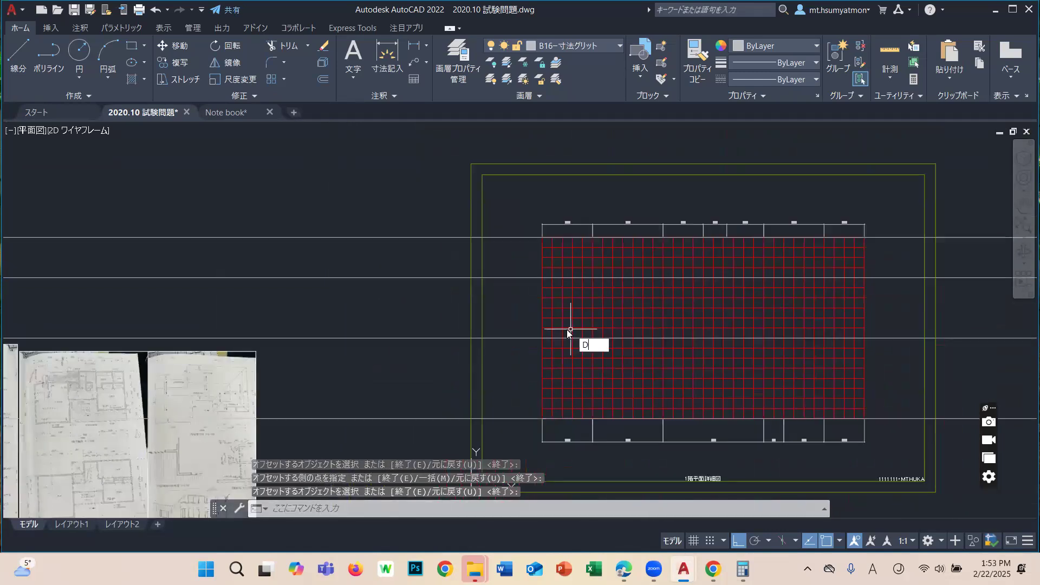
{"action": "type", "text": "IMLI"}
{"action": "key", "text": "Return"}
{"action": "scroll", "coordinate": [547, 405], "scroll_direction": "up", "scroll_amount": 2}
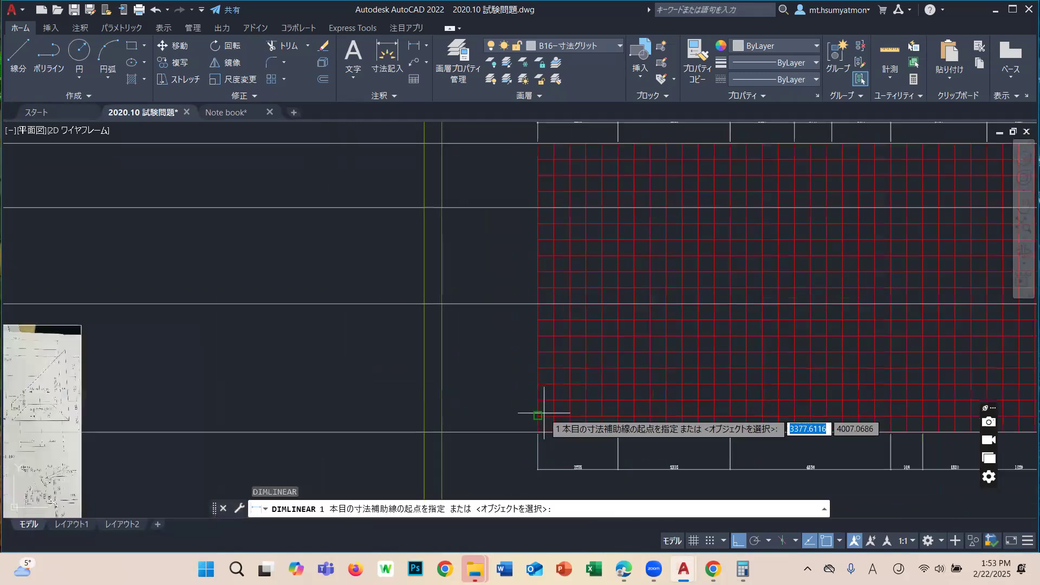
{"action": "left_click", "coordinate": [538, 416]}
{"action": "left_click", "coordinate": [537, 303]}
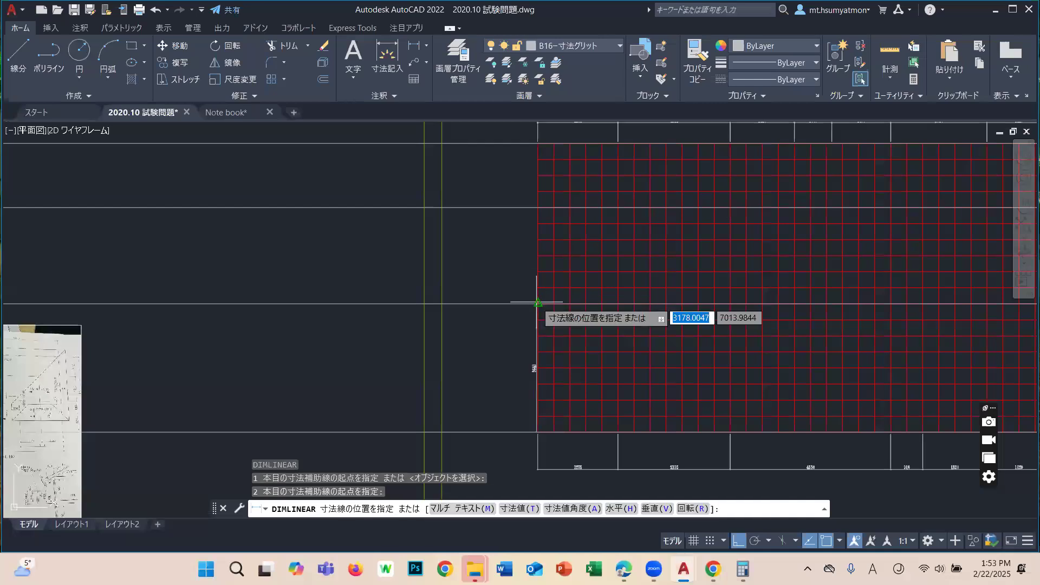
{"action": "left_click", "coordinate": [505, 332]}
Continue the dimension chain left of the grid through the third horizontal construction line up to the grid's top edge.
{"action": "type", "text": "DIMC"}
{"action": "key", "text": "Return"}
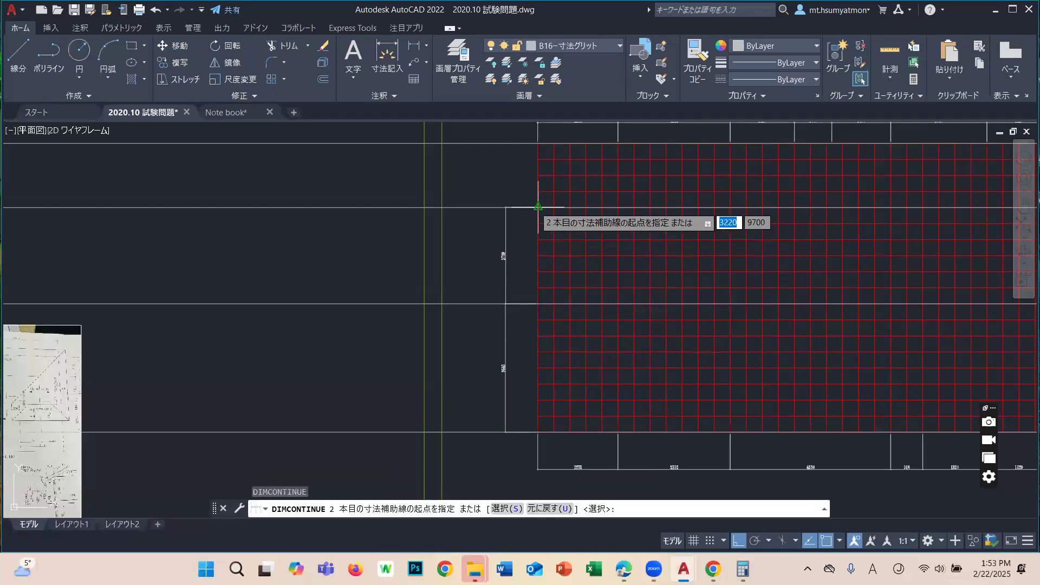
{"action": "left_click", "coordinate": [538, 145]}
{"action": "key", "text": "Return"}
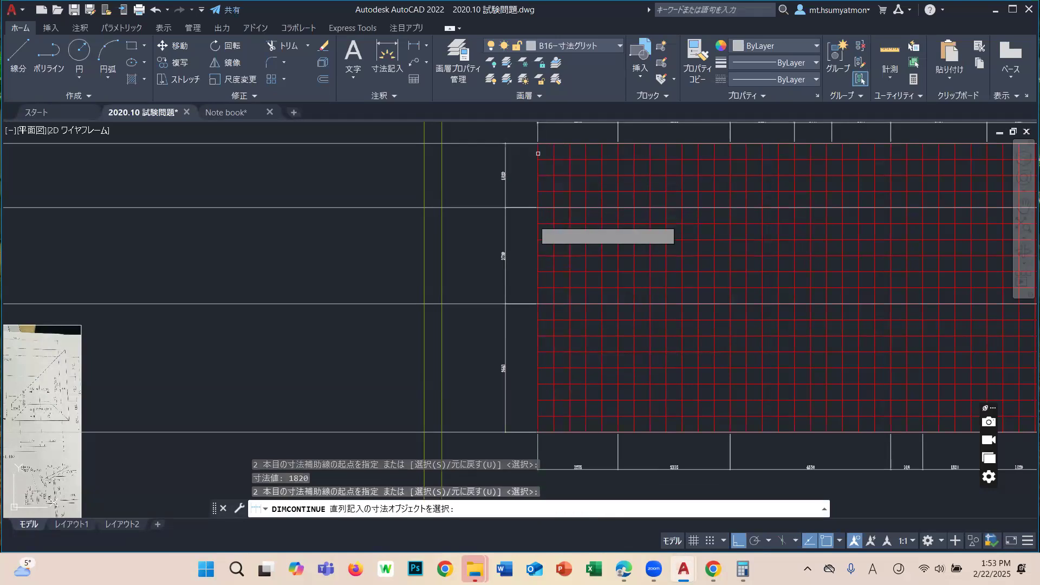
{"action": "scroll", "coordinate": [541, 315], "scroll_direction": "down", "scroll_amount": 2}
{"action": "key", "text": "Escape"}
Erase the upper three horizontal construction lines, keeping the one on the grid's bottom edge.
{"action": "left_click", "coordinate": [397, 375]}
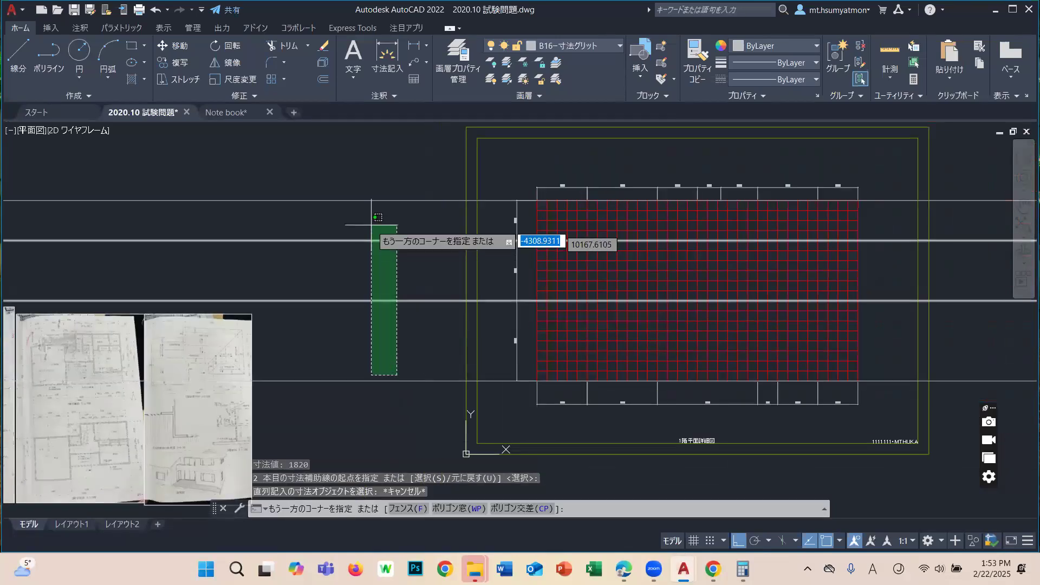
{"action": "left_click", "coordinate": [366, 173]}
{"action": "key", "text": "Delete"}
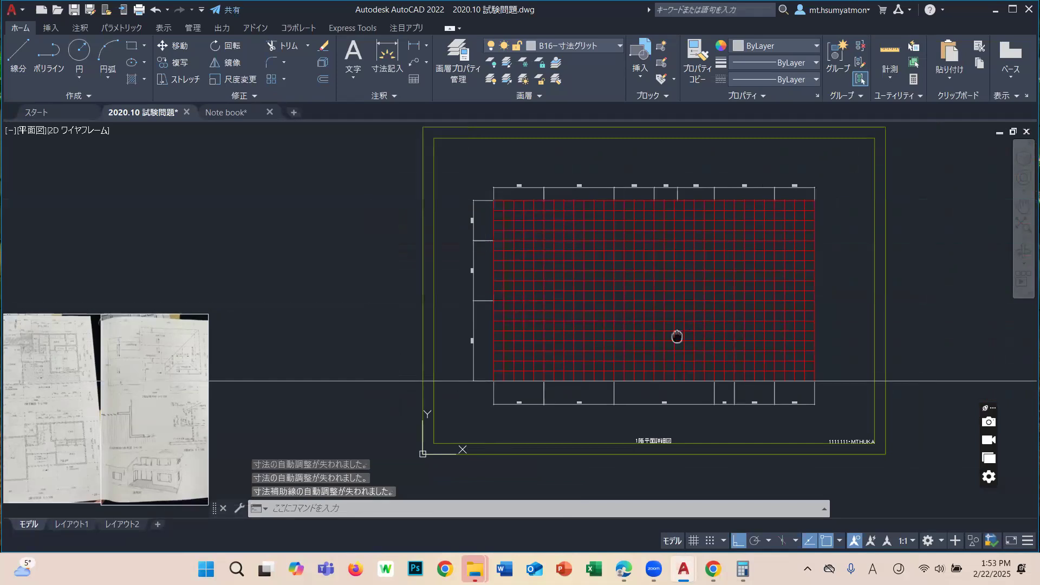
Offset the bottom horizontal construction line 1820 upward, and offset the resulting line another 1820 upward.
{"action": "middle_click_drag", "start_coordinate": [675, 337], "coordinate": [522, 340]}
{"action": "key", "text": "Return"}
{"action": "type", "text": "18"}
{"action": "key", "text": "Return"}
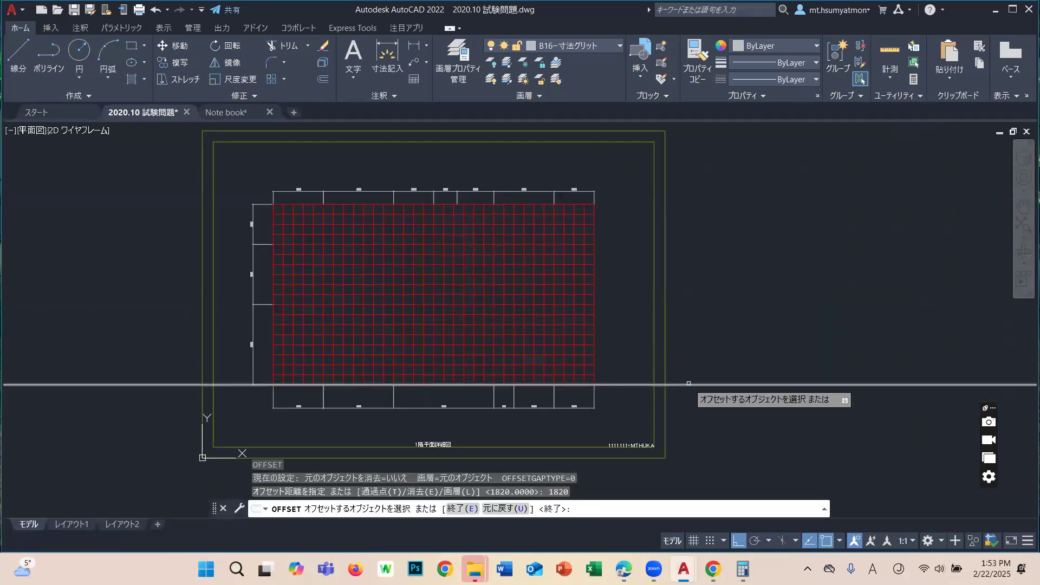
{"action": "left_click", "coordinate": [694, 385]}
{"action": "left_click", "coordinate": [693, 331]}
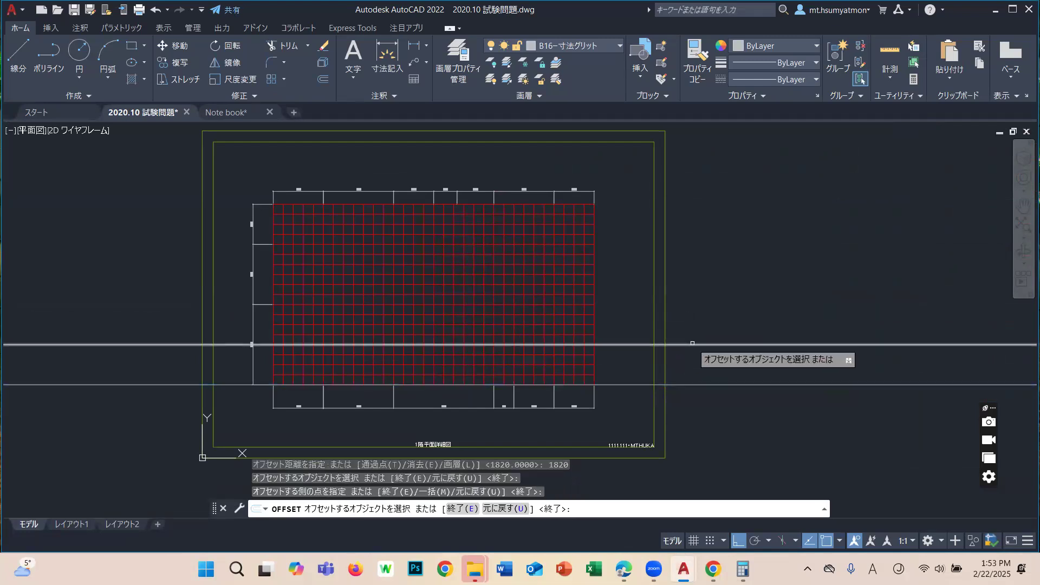
{"action": "left_click", "coordinate": [693, 345]}
{"action": "left_click", "coordinate": [688, 320]}
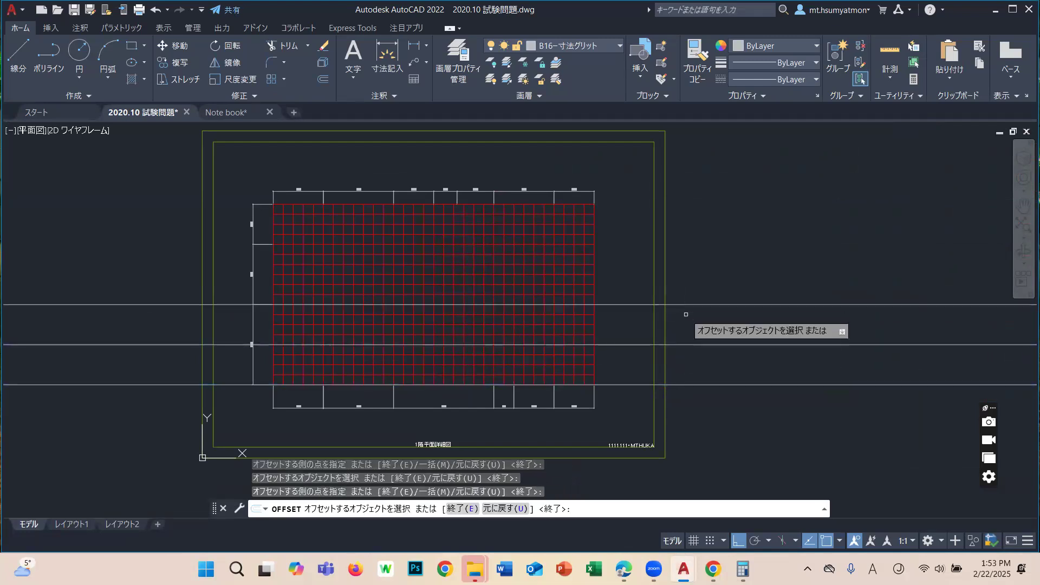
{"action": "key", "text": "Return"}
Offset the third horizontal construction line 750 upward.
{"action": "key", "text": "Return"}
{"action": "type", "text": "750"}
{"action": "key", "text": "Return"}
{"action": "left_click", "coordinate": [681, 305]}
{"action": "left_click", "coordinate": [685, 263]}
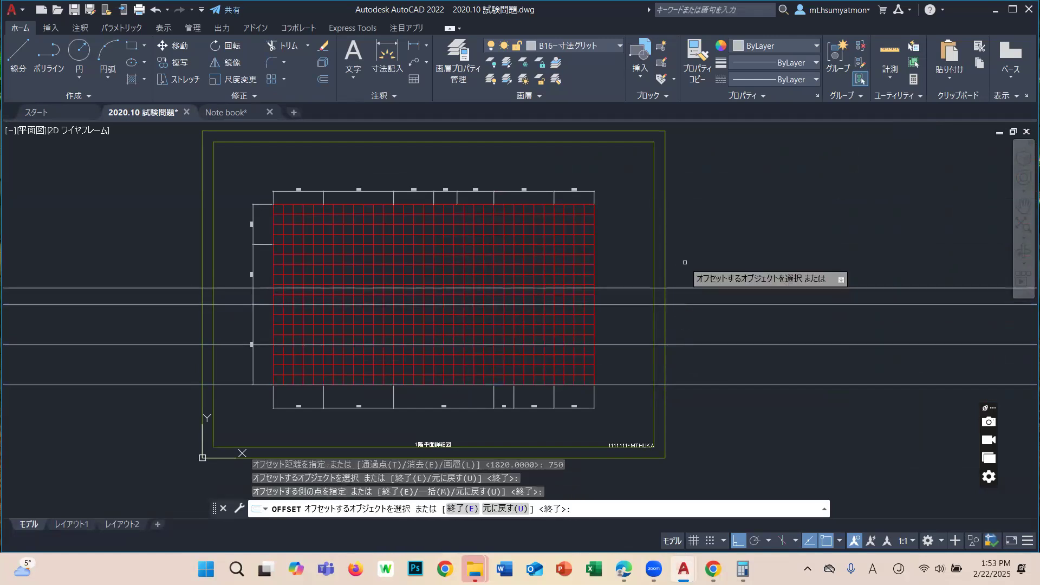
{"action": "key", "text": "Return"}
Abandon an offset of 1980 and erase the construction line that was offset by 750.
{"action": "key", "text": "Return"}
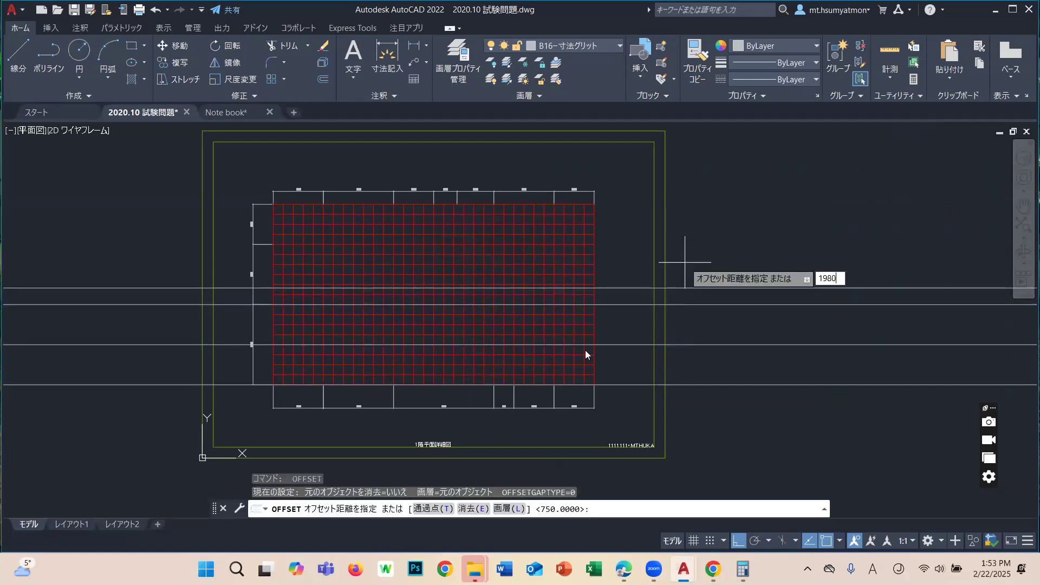
{"action": "key", "text": "Return"}
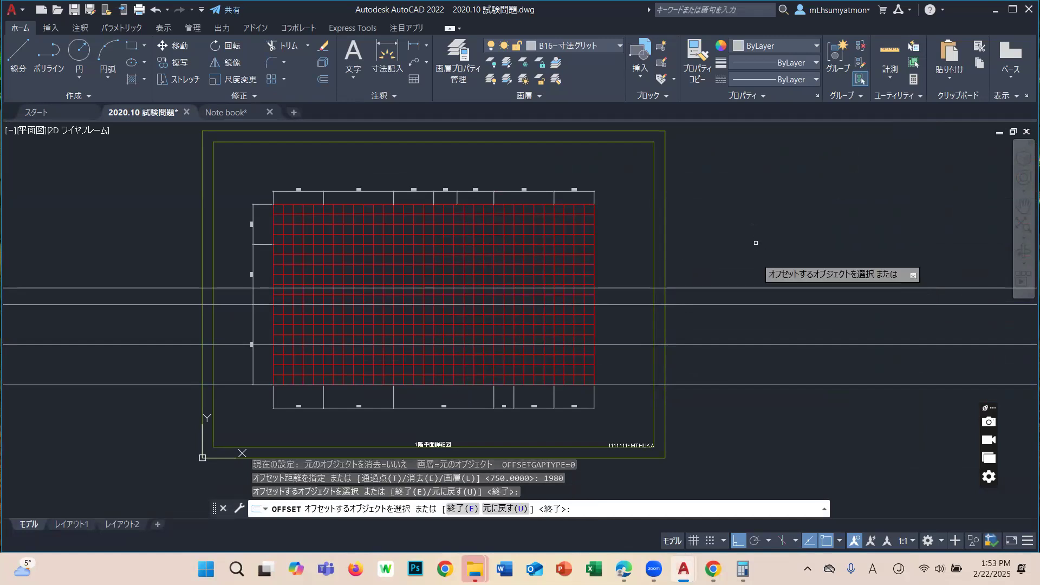
{"action": "left_click", "coordinate": [741, 289]}
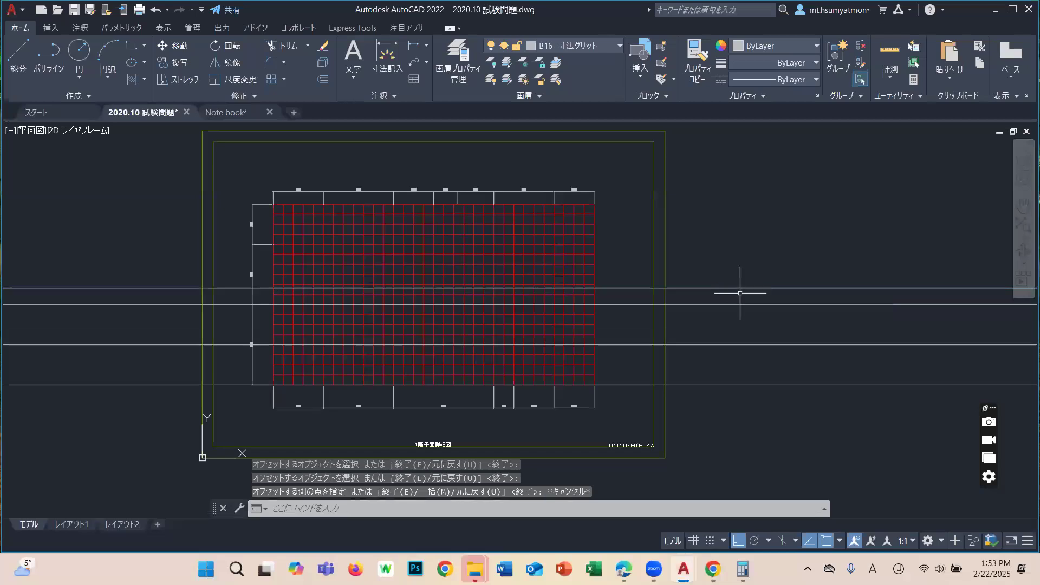
{"action": "key", "text": "Escape"}
{"action": "left_click", "coordinate": [724, 288]}
{"action": "key", "text": "Delete"}
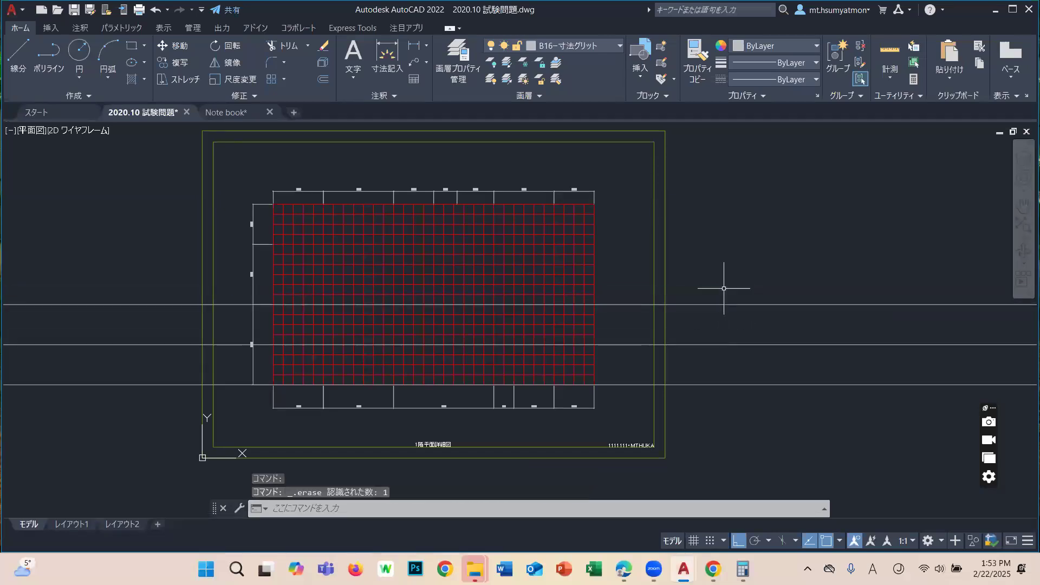
Offset the third horizontal construction line from the bottom 1820 upward.
{"action": "type", "text": "o"}
{"action": "key", "text": "Return"}
{"action": "type", "text": "1820"}
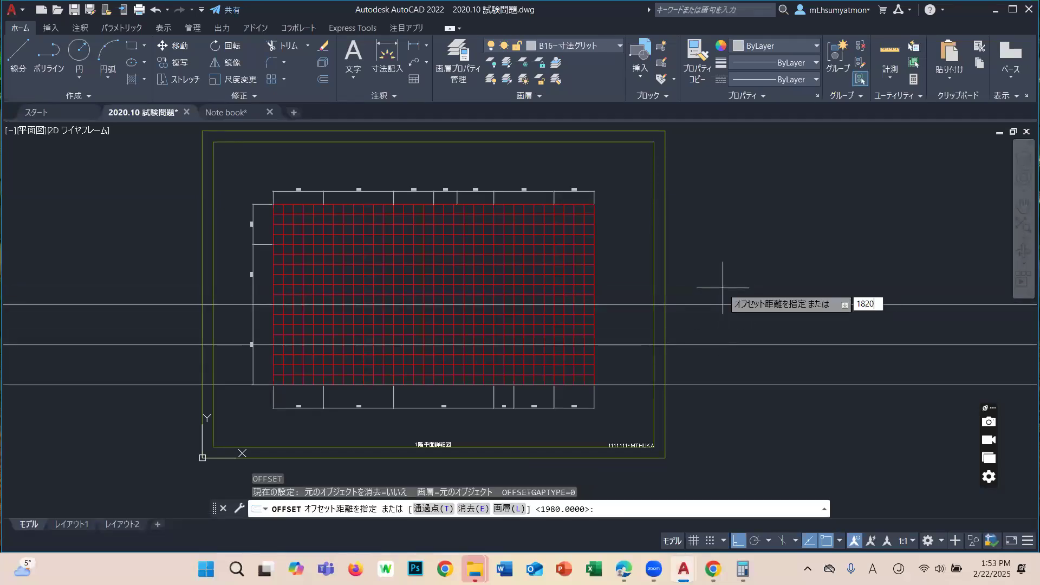
{"action": "key", "text": "Return"}
{"action": "left_click", "coordinate": [711, 305]}
{"action": "left_click", "coordinate": [704, 243]}
{"action": "key", "text": "Return"}
Offset the fourth horizontal construction line 750 upward.
{"action": "key", "text": "Return"}
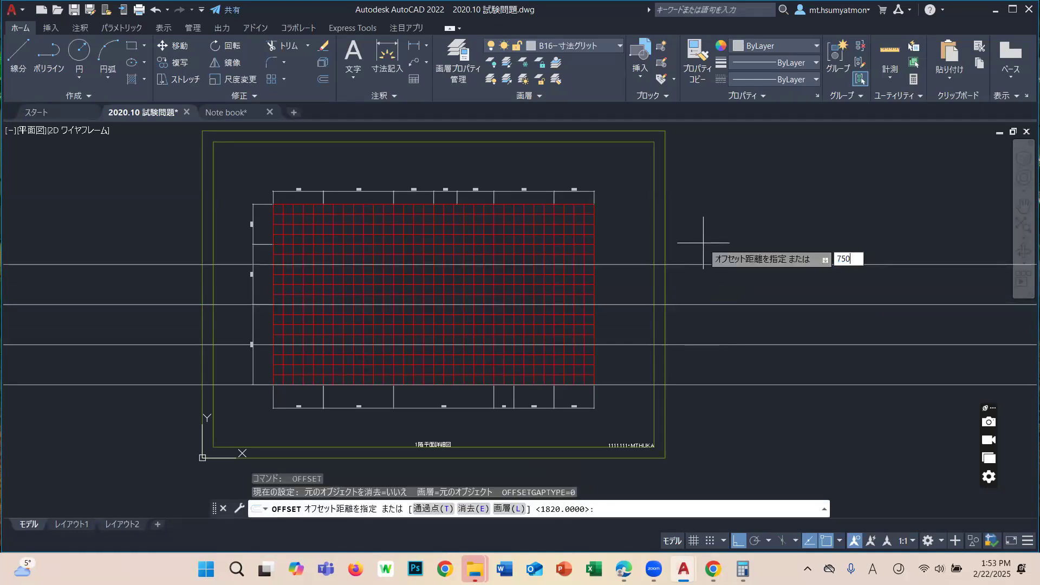
{"action": "key", "text": "Return"}
{"action": "left_click", "coordinate": [702, 265]}
{"action": "left_click", "coordinate": [696, 232]}
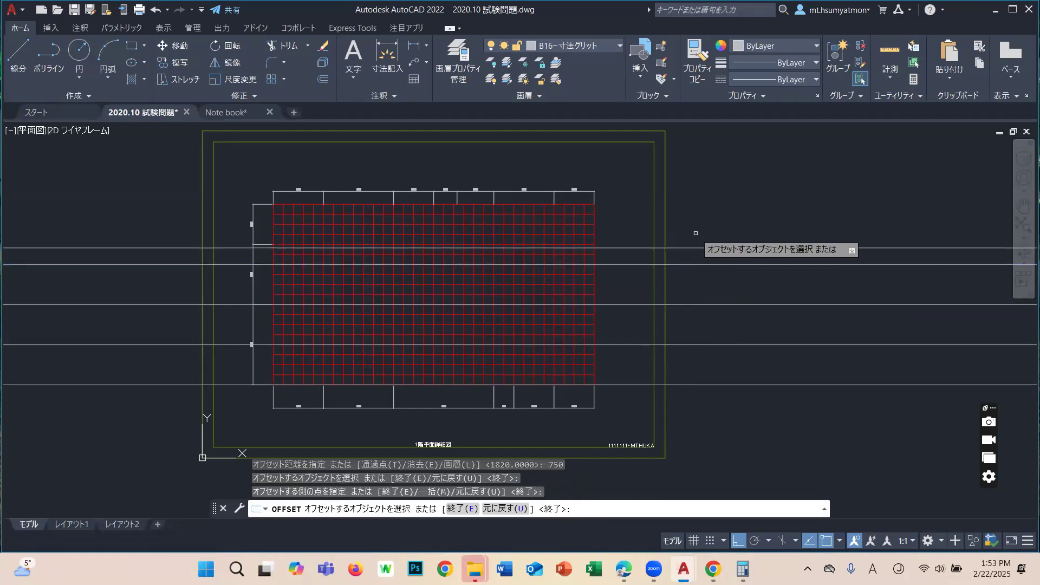
Offset the uppermost horizontal construction line 1980 upward to the grid's top edge.
{"action": "key", "text": "Return"}
{"action": "key", "text": "Return"}
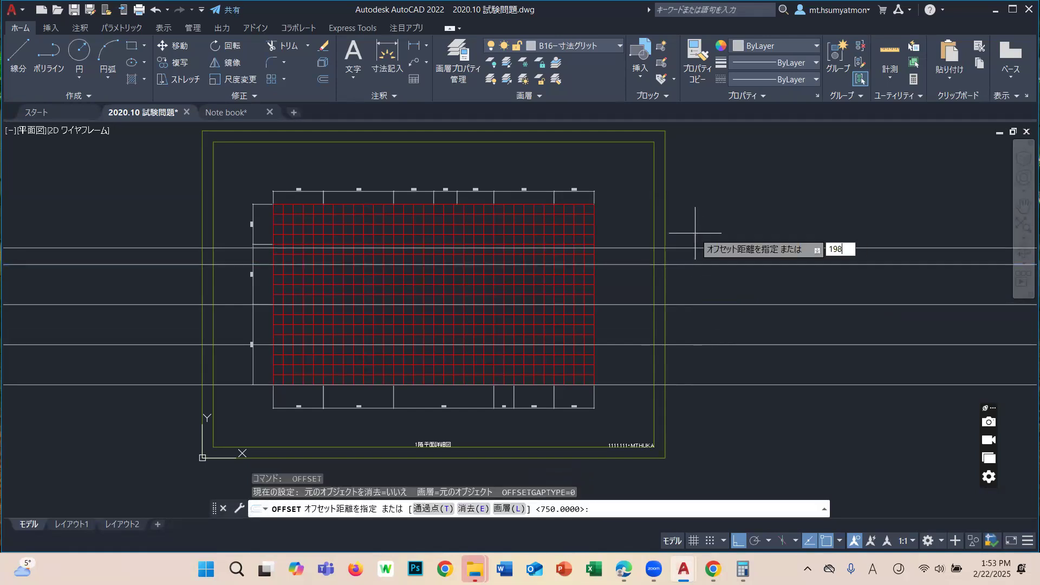
{"action": "key", "text": "Return"}
{"action": "left_click", "coordinate": [666, 248]}
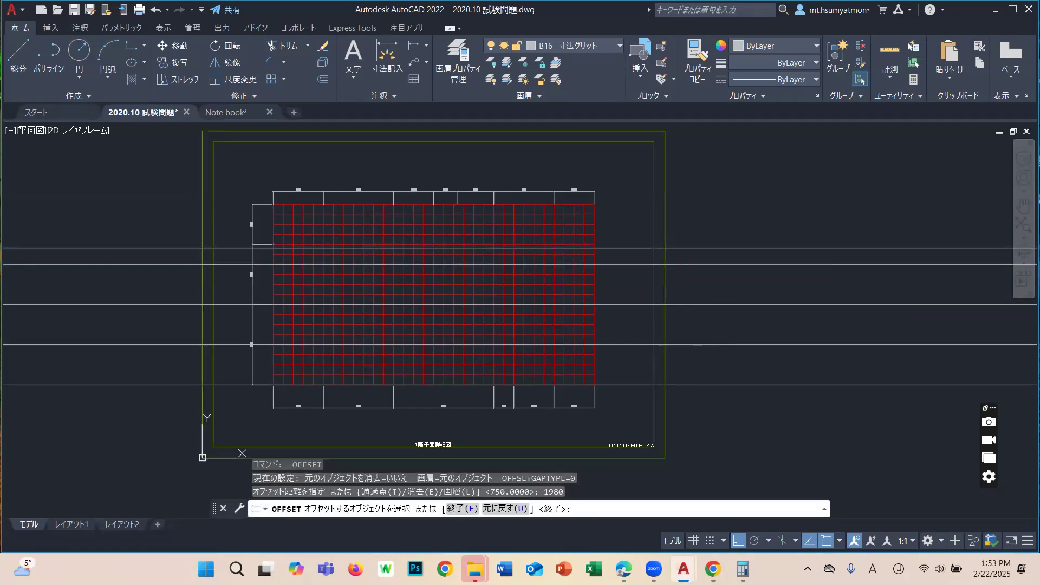
{"action": "left_click", "coordinate": [664, 209]}
{"action": "key", "text": "Return"}
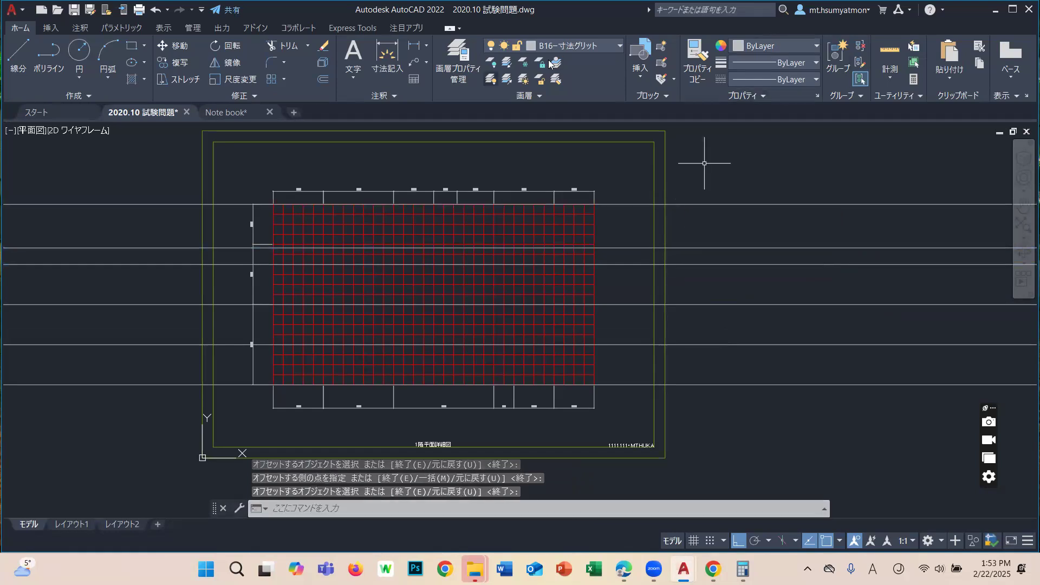
Add a linear dimension outside the grid's right edge, from the bottom corner to the second horizontal construction line.
{"action": "type", "text": "DLI"}
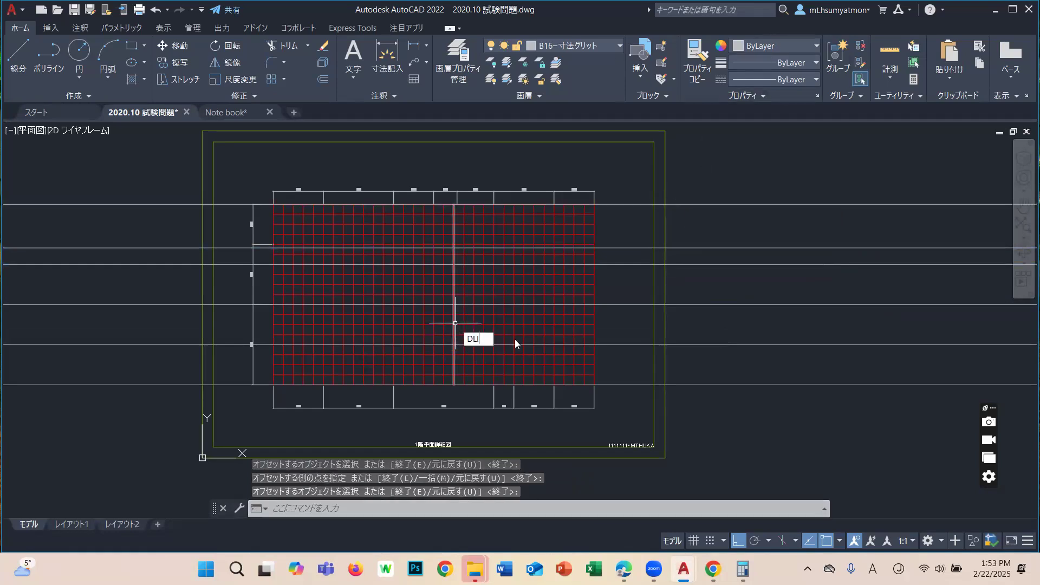
{"action": "key", "text": "Return"}
{"action": "scroll", "coordinate": [593, 386], "scroll_direction": "up", "scroll_amount": 2}
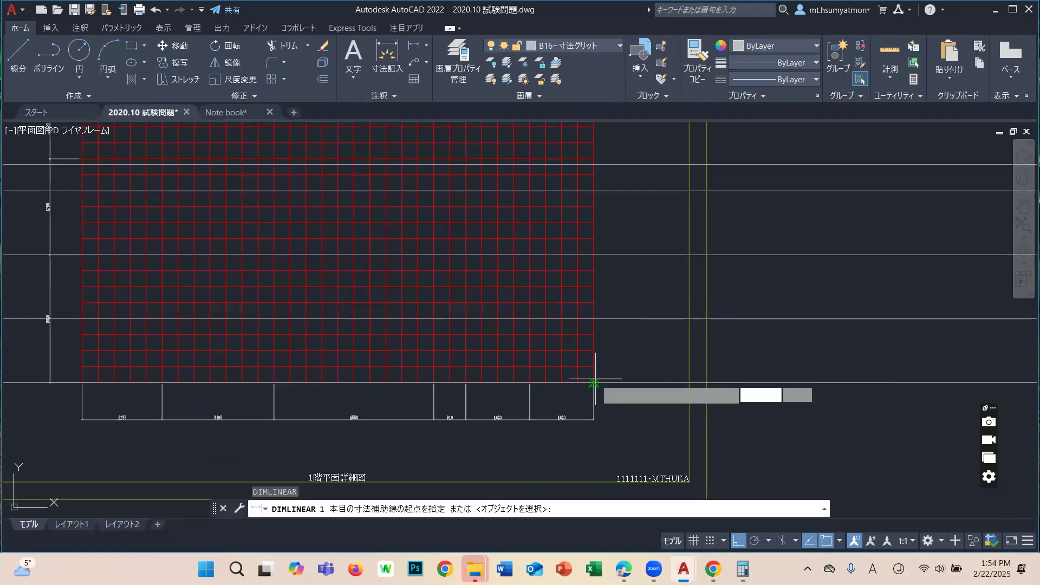
{"action": "left_click", "coordinate": [594, 382]}
{"action": "left_click", "coordinate": [594, 319]}
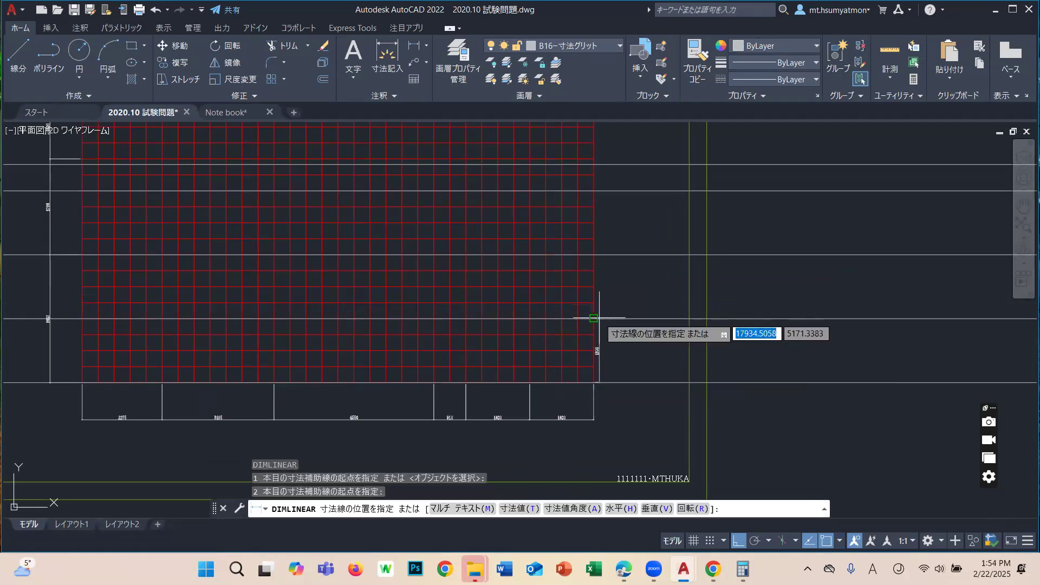
{"action": "left_click", "coordinate": [638, 343]}
Continue the right-side dimension chain upward through each horizontal construction line to the grid's top corner.
{"action": "type", "text": "DIMCO"}
{"action": "key", "text": "Return"}
{"action": "scroll", "coordinate": [620, 290], "scroll_direction": "up", "scroll_amount": 3}
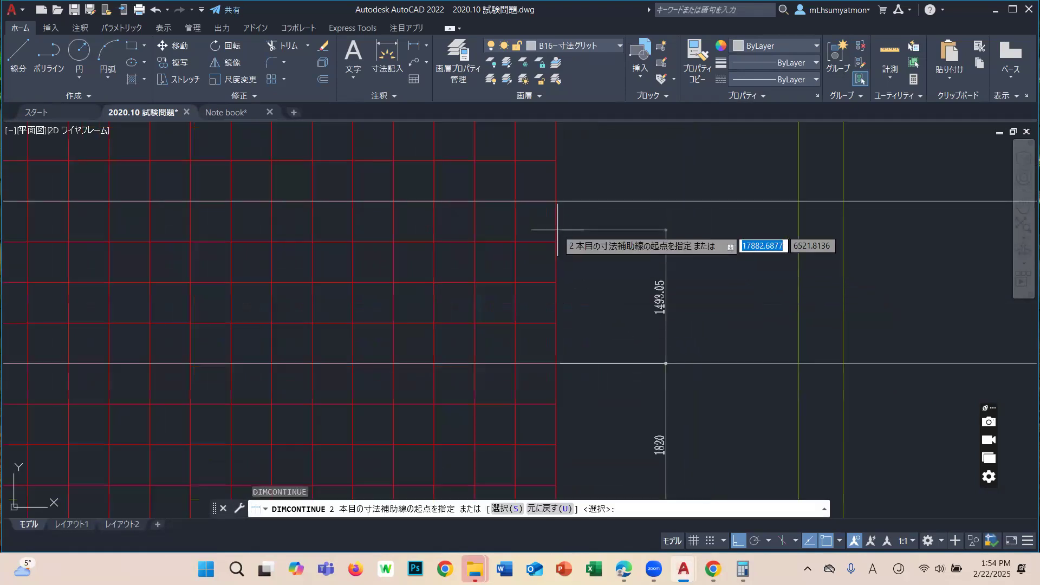
{"action": "left_click", "coordinate": [556, 205]}
{"action": "middle_click_drag", "start_coordinate": [589, 211], "coordinate": [553, 353]}
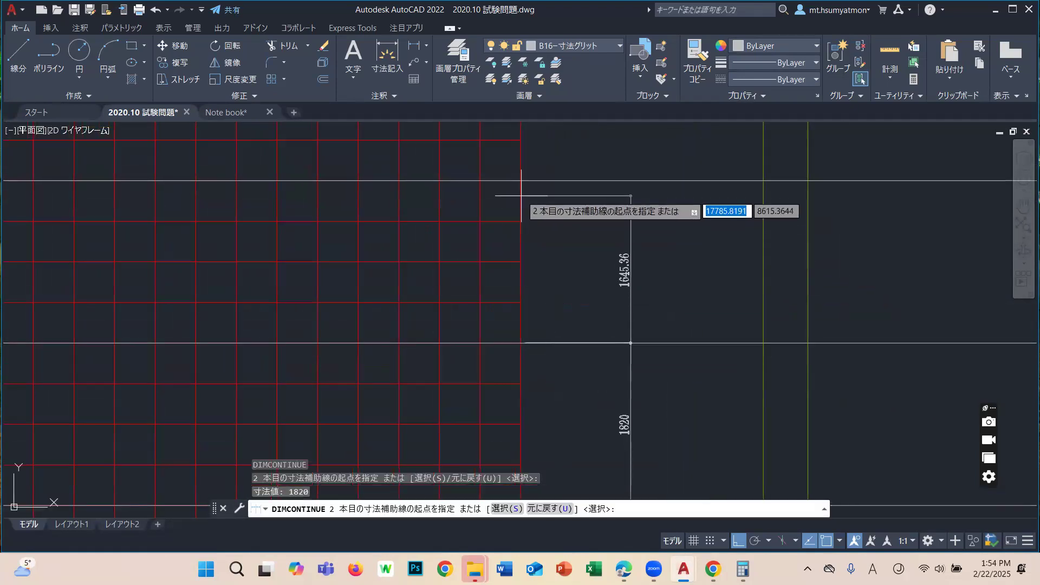
{"action": "left_click", "coordinate": [553, 276]}
{"action": "scroll", "coordinate": [555, 271], "scroll_direction": "down", "scroll_amount": 2}
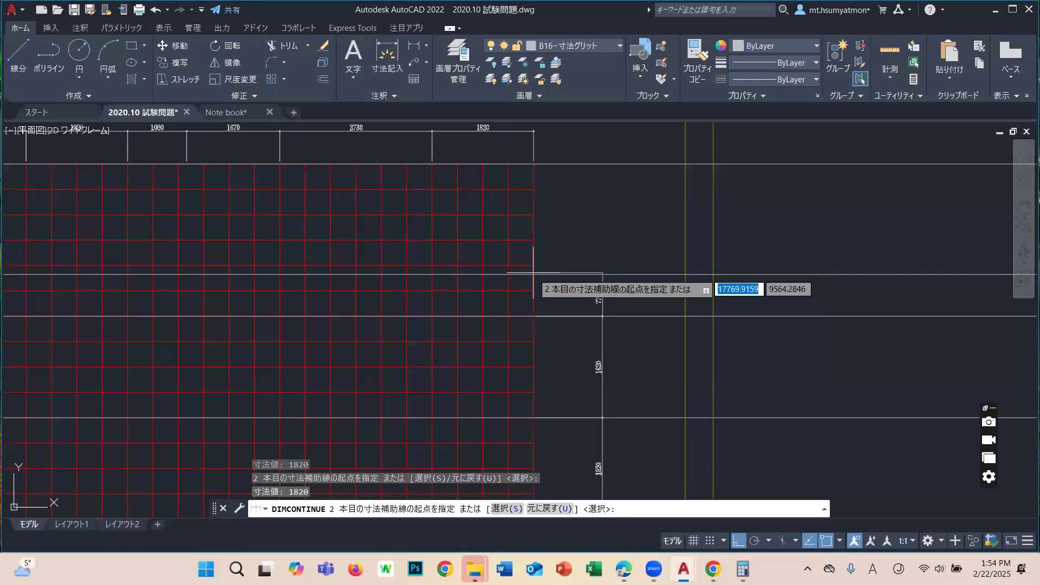
{"action": "left_click", "coordinate": [533, 165]}
{"action": "key", "text": "Return"}
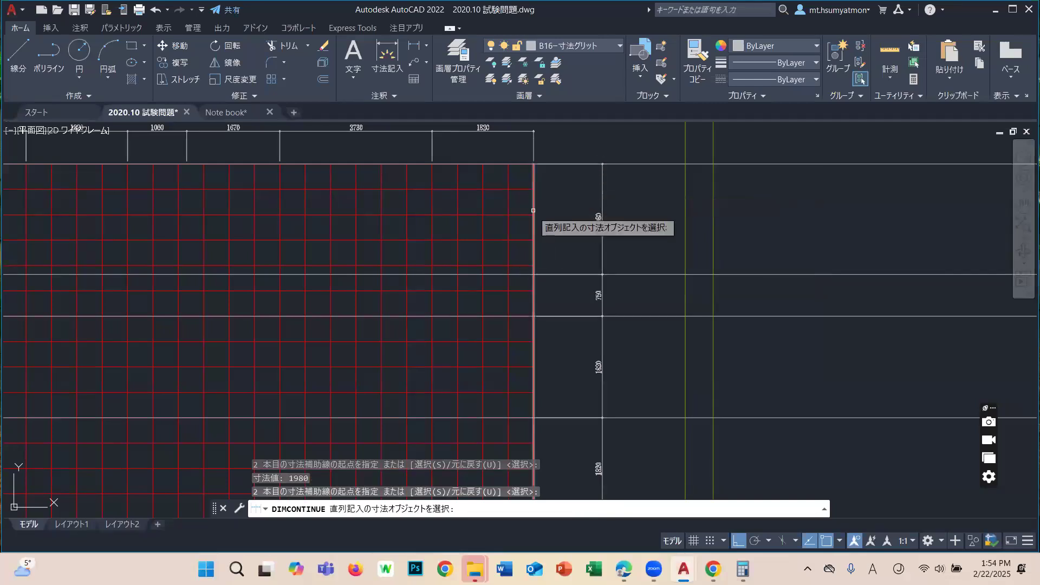
{"action": "scroll", "coordinate": [553, 245], "scroll_direction": "down", "scroll_amount": 5}
{"action": "key", "text": "Escape"}
Erase all the horizontal construction lines crossing the grid, keeping the dimensions.
{"action": "left_click", "coordinate": [766, 359]}
{"action": "left_click", "coordinate": [623, 176]}
{"action": "key", "text": "Delete"}
{"action": "scroll", "coordinate": [442, 263], "scroll_direction": "up", "scroll_amount": 4}
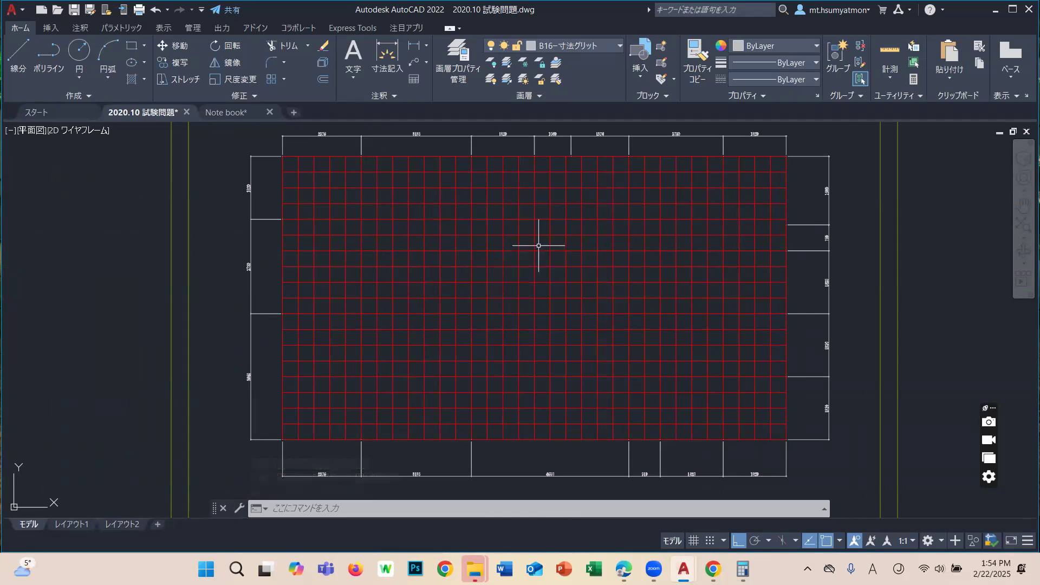
{"action": "scroll", "coordinate": [544, 236], "scroll_direction": "down", "scroll_amount": 2}
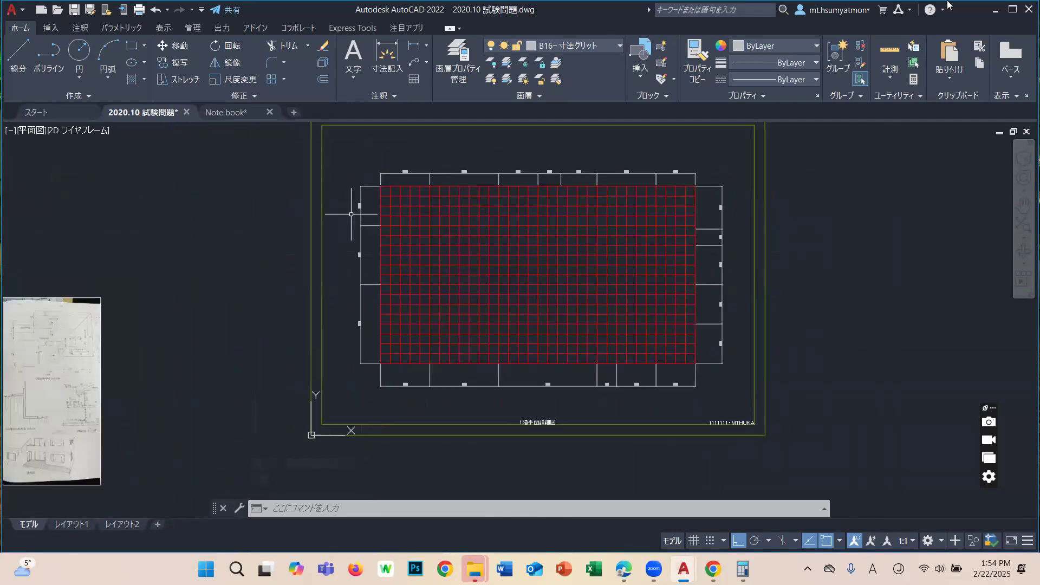